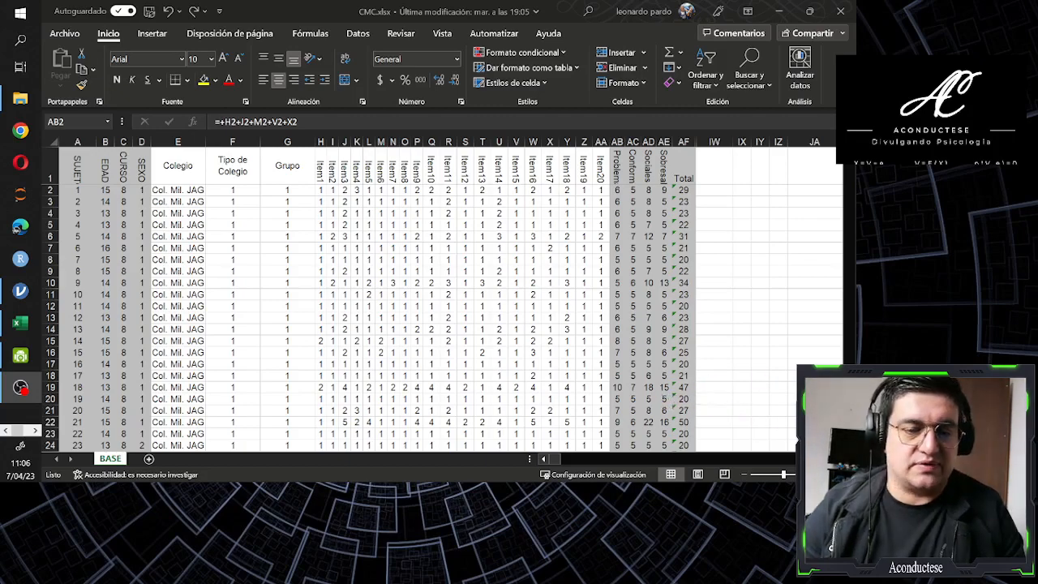
Examine the BASE sheet's variable columns from SUJETO through Grupo, including EDAD, CURSO, SEXO, Colegio and Tipo de Colegio
key("alt+Tab")
scroll(442, 296, "up", 1)
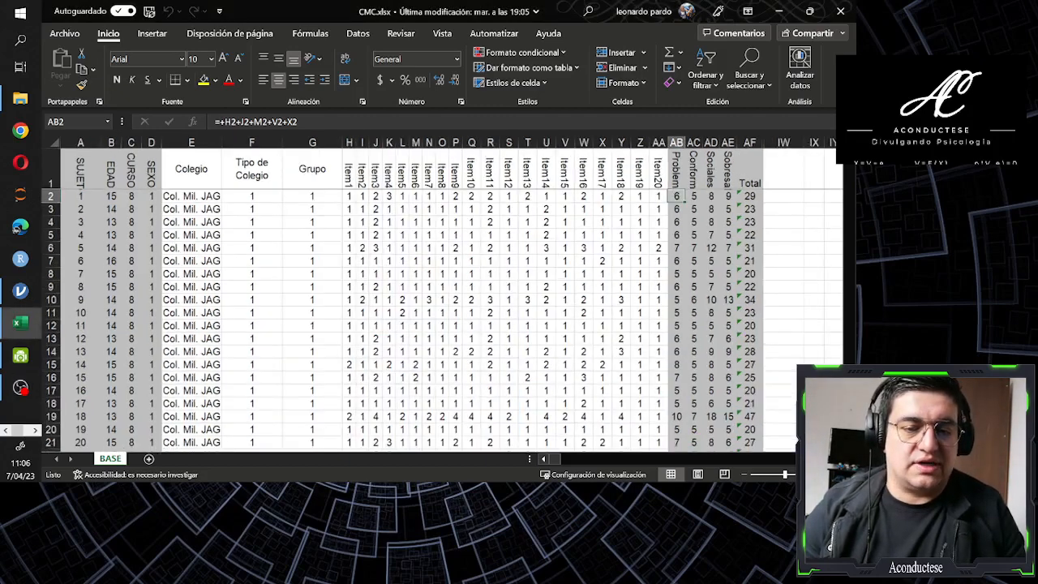
scroll(442, 296, "up", 1)
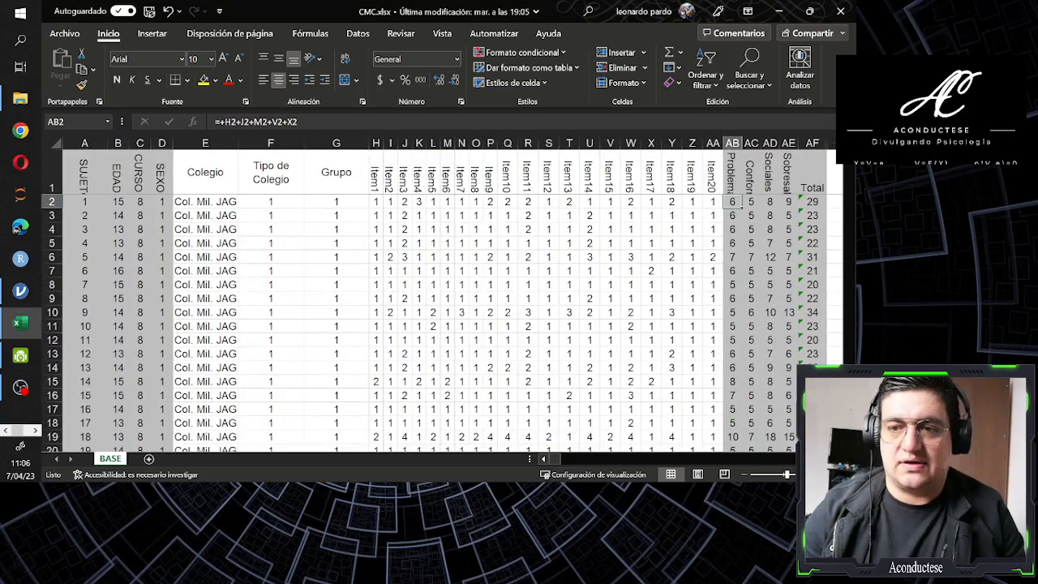
scroll(442, 296, "up", 1)
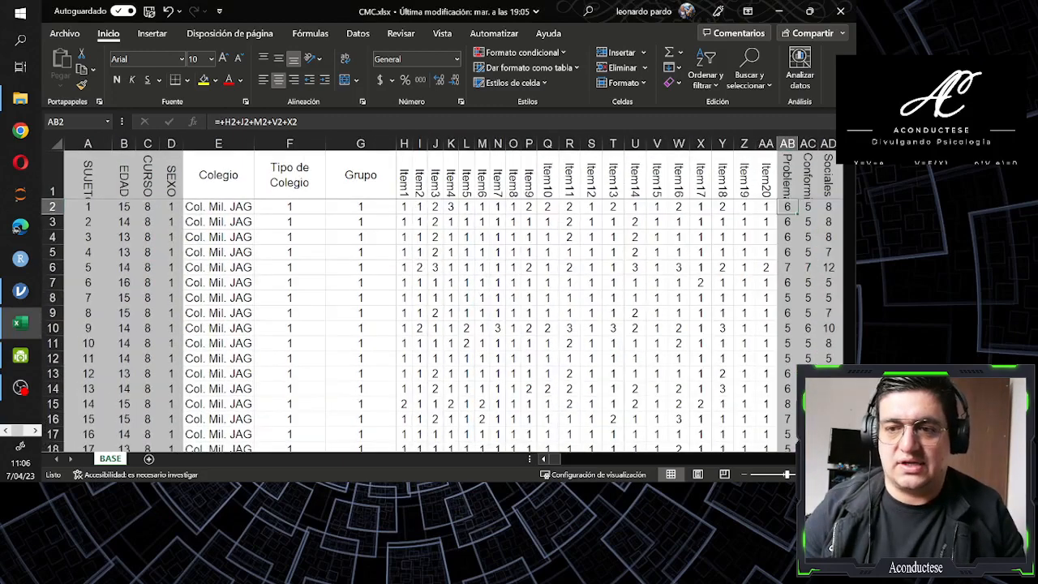
left_click(232, 173)
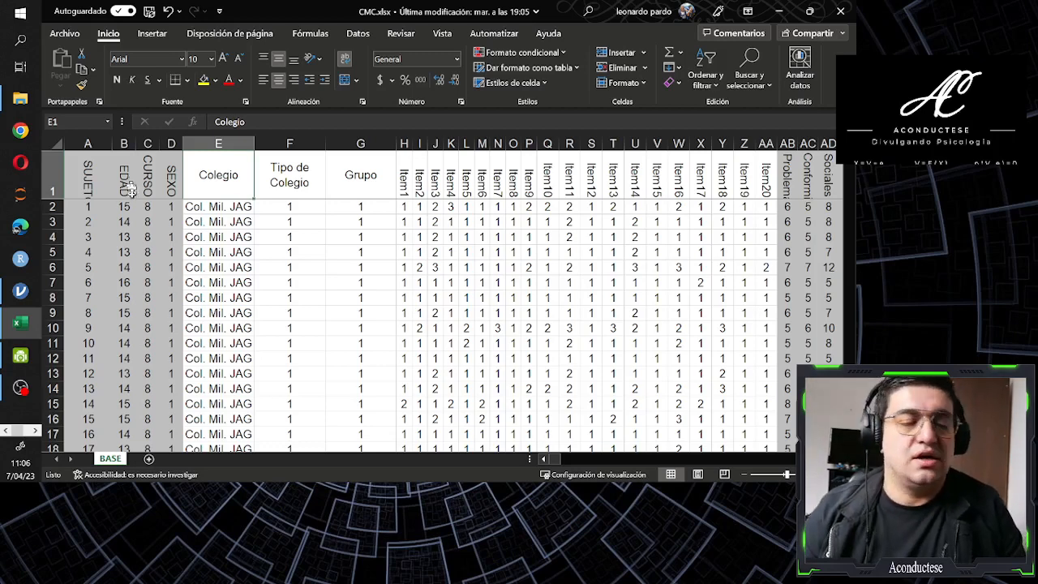
left_click(87, 182)
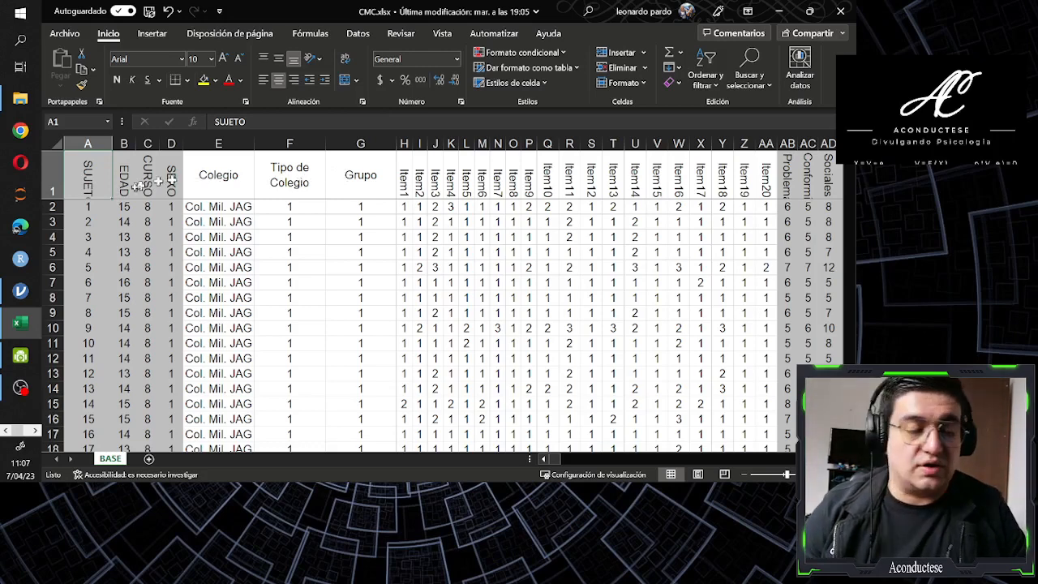
left_click(97, 145)
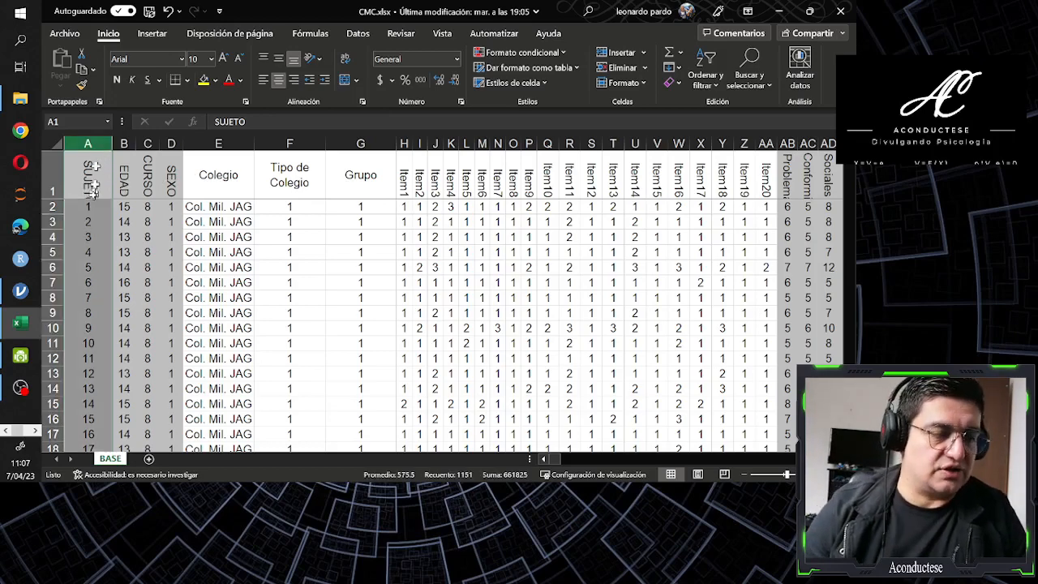
left_click(54, 208)
left_click(122, 178)
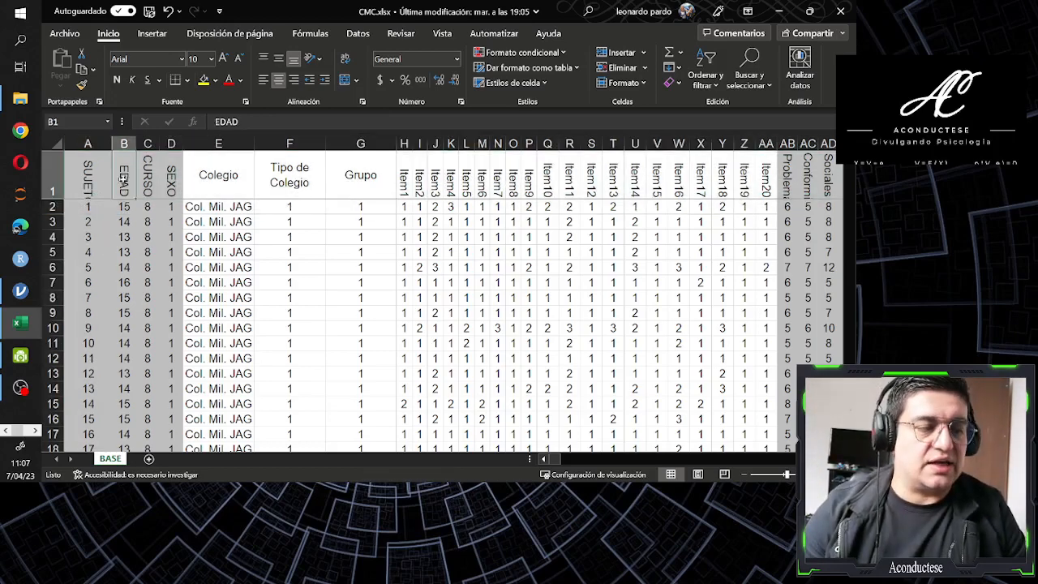
left_click(123, 144)
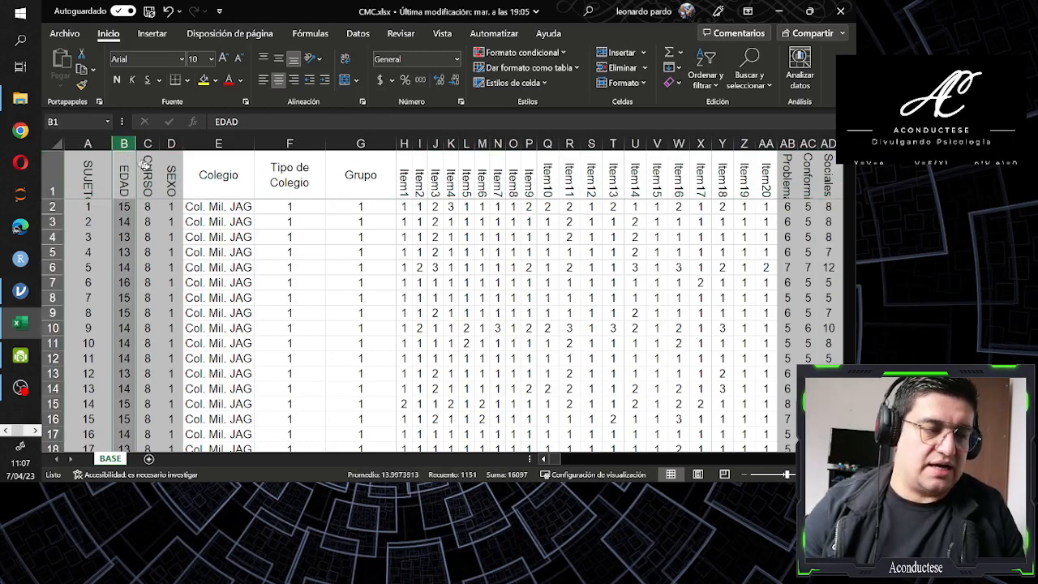
left_click(149, 162)
left_click(147, 145)
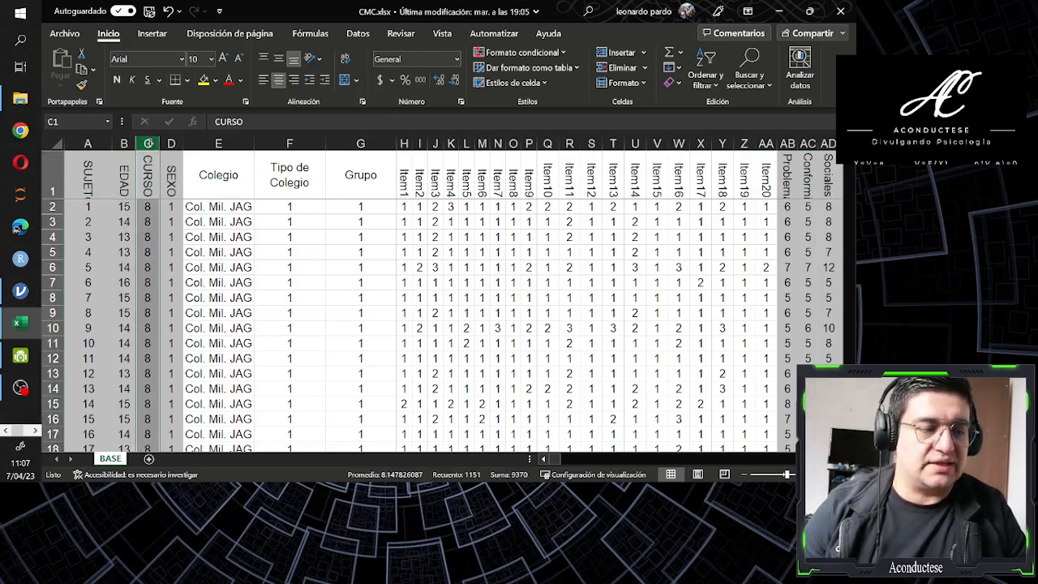
left_click(168, 173)
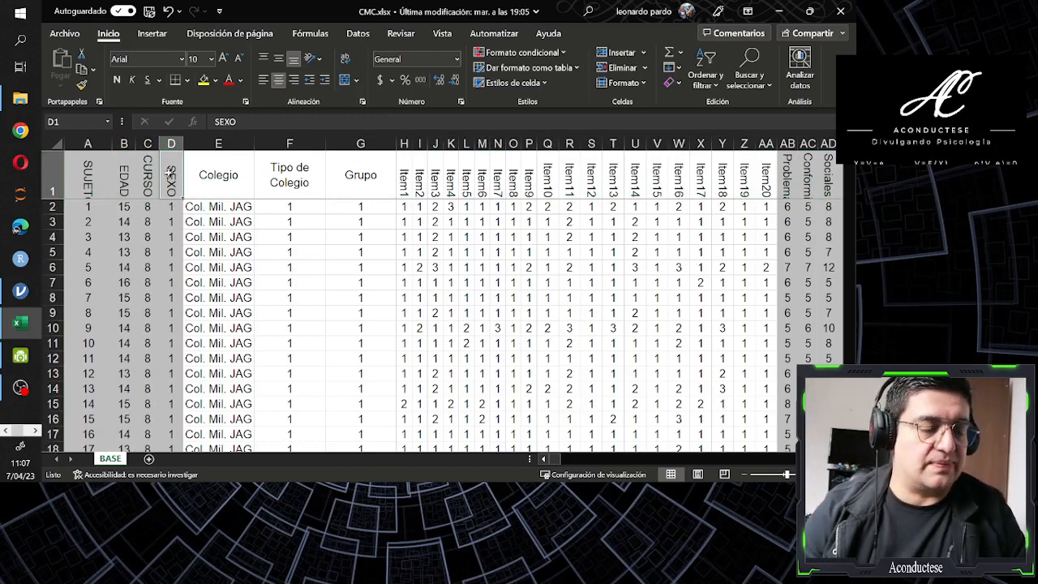
left_click(216, 172)
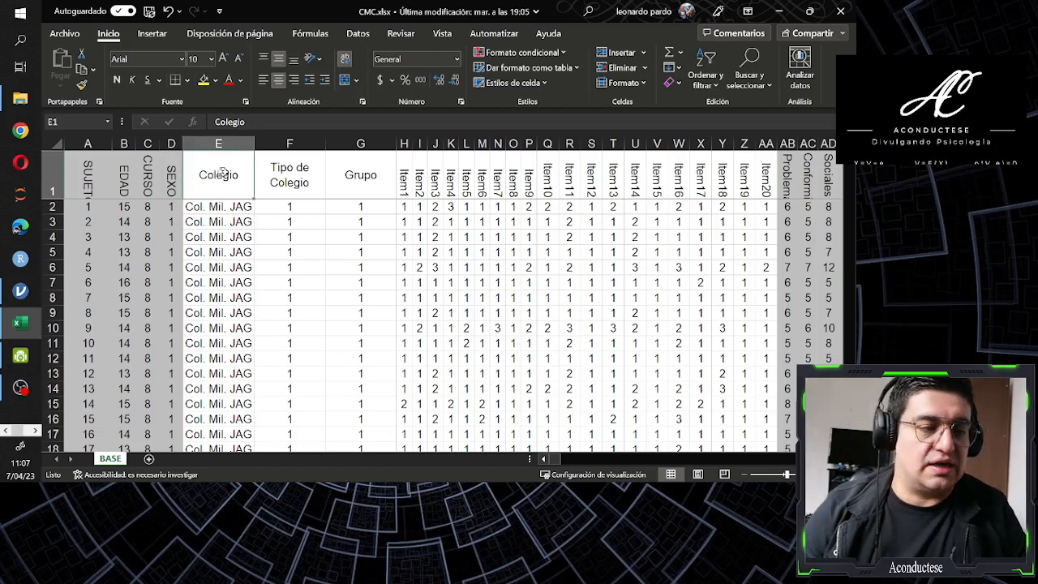
left_click(286, 178)
left_click(351, 178)
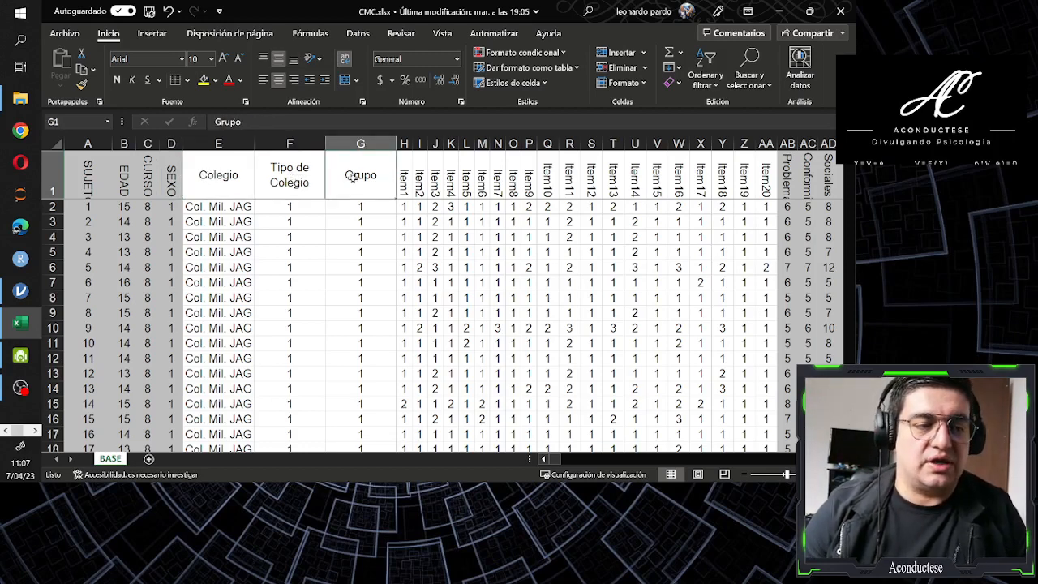
Add filters to the header row of the BASE sheet's data table, starting from the SUJETO header
left_click(87, 188)
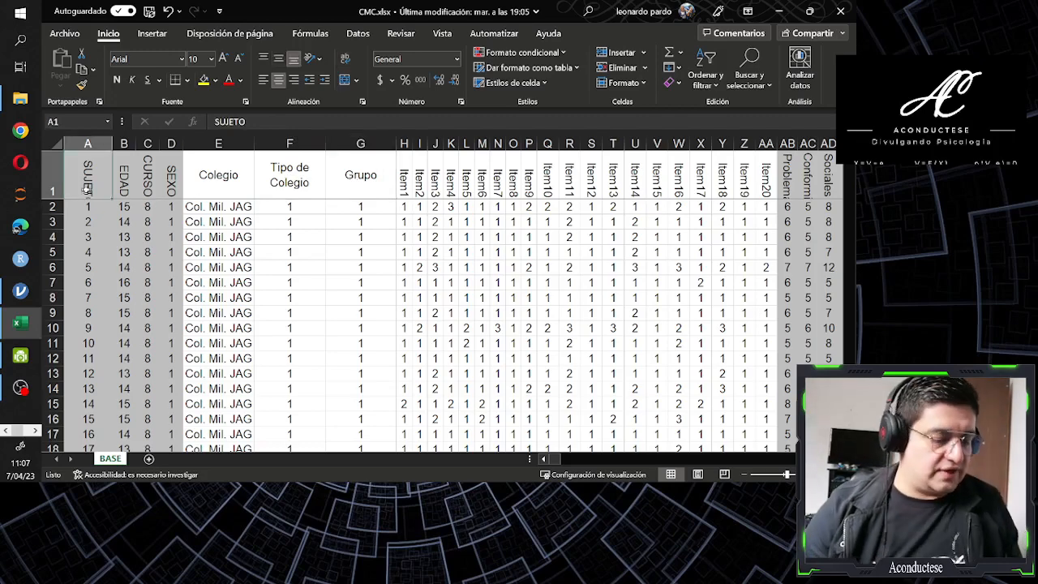
key("d")
key("f")
key("f")
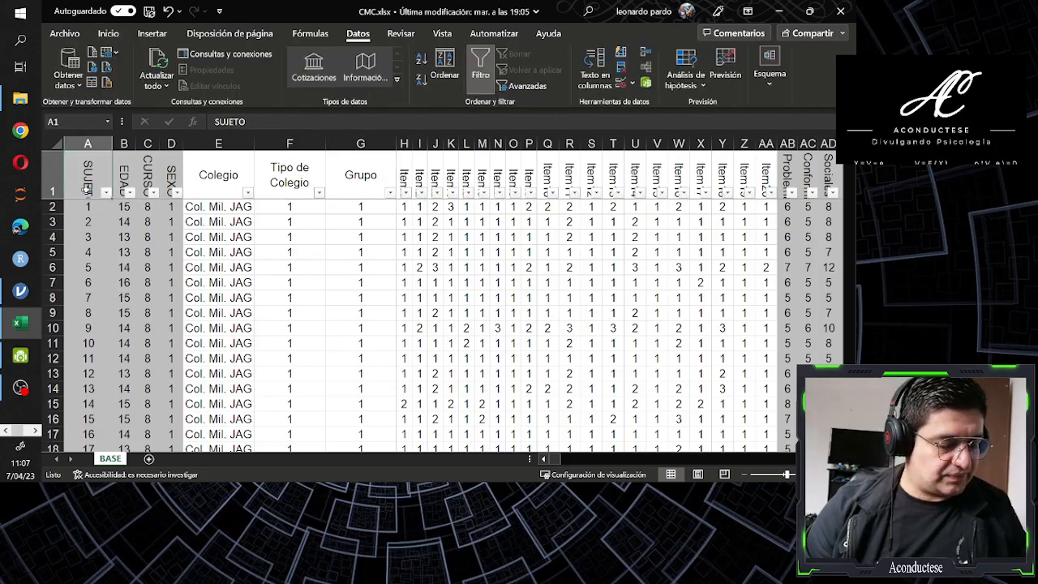
Review the SUJETO, EDAD, CURSO and SEXO headers in the first row as the names of the variables
left_click(150, 171)
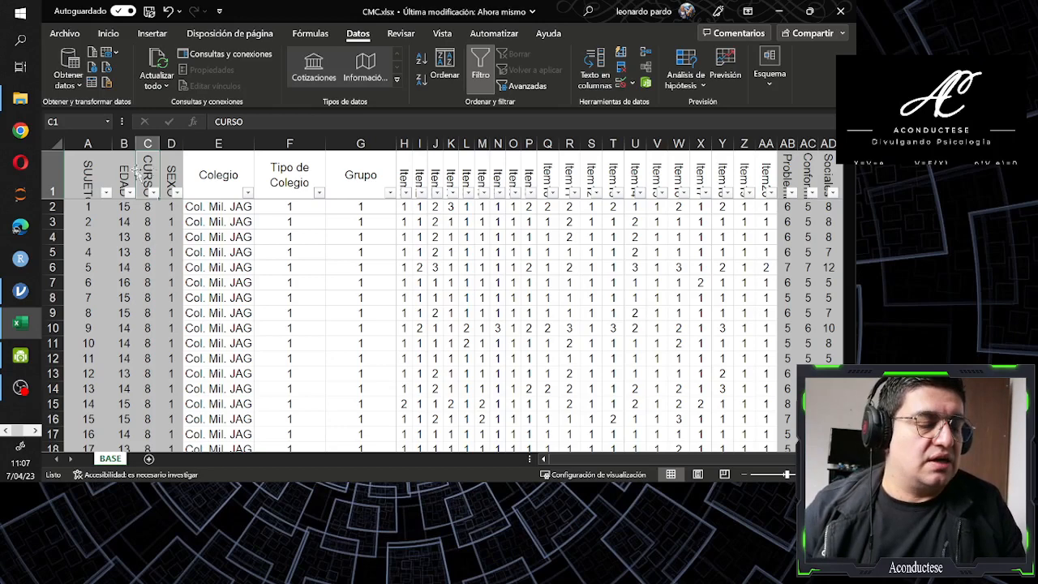
left_click(91, 168)
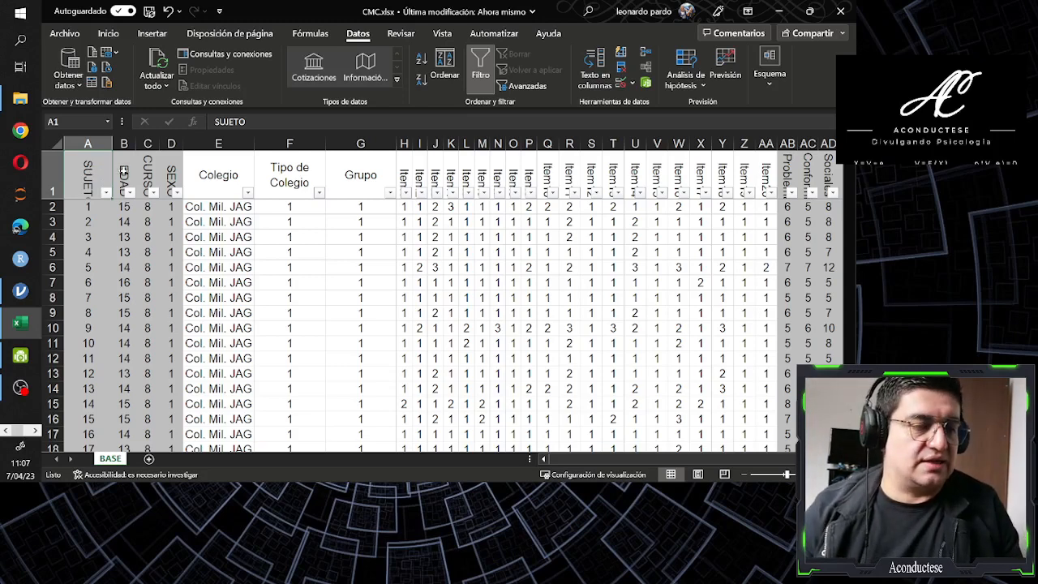
left_click(124, 172)
left_click(148, 170)
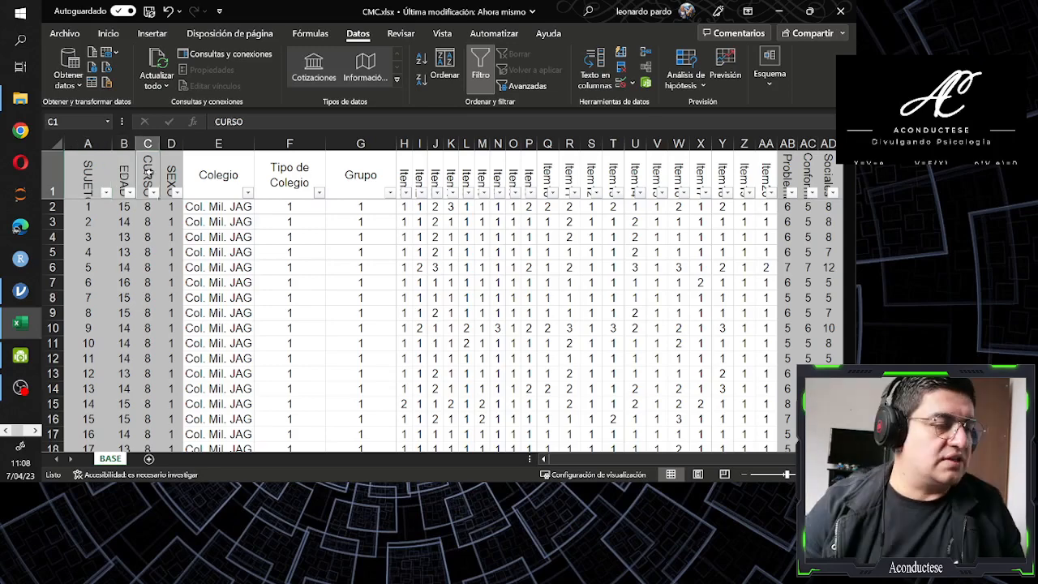
left_click(168, 171)
left_click(91, 172)
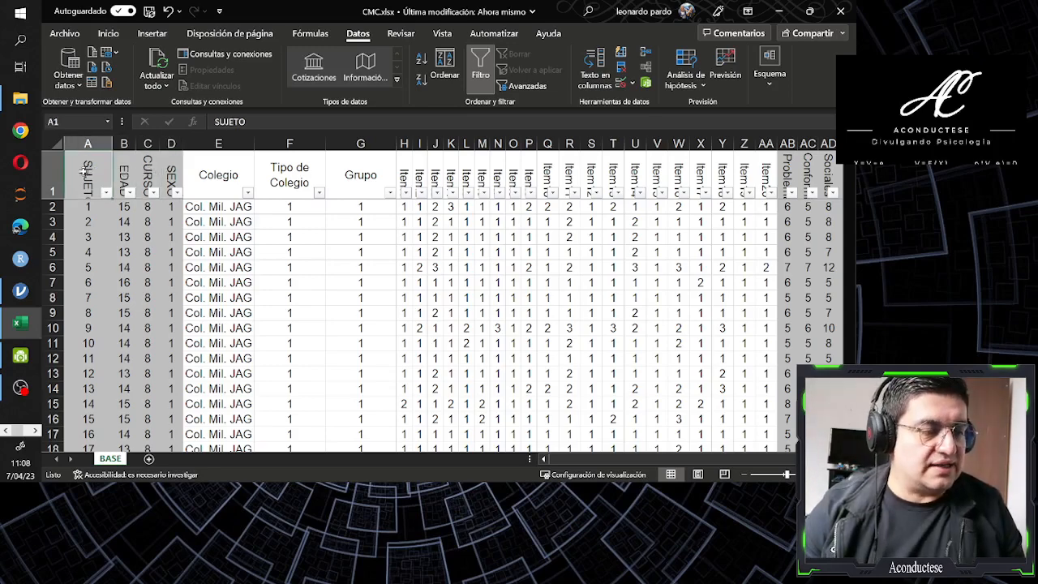
left_click(120, 169)
left_click(147, 170)
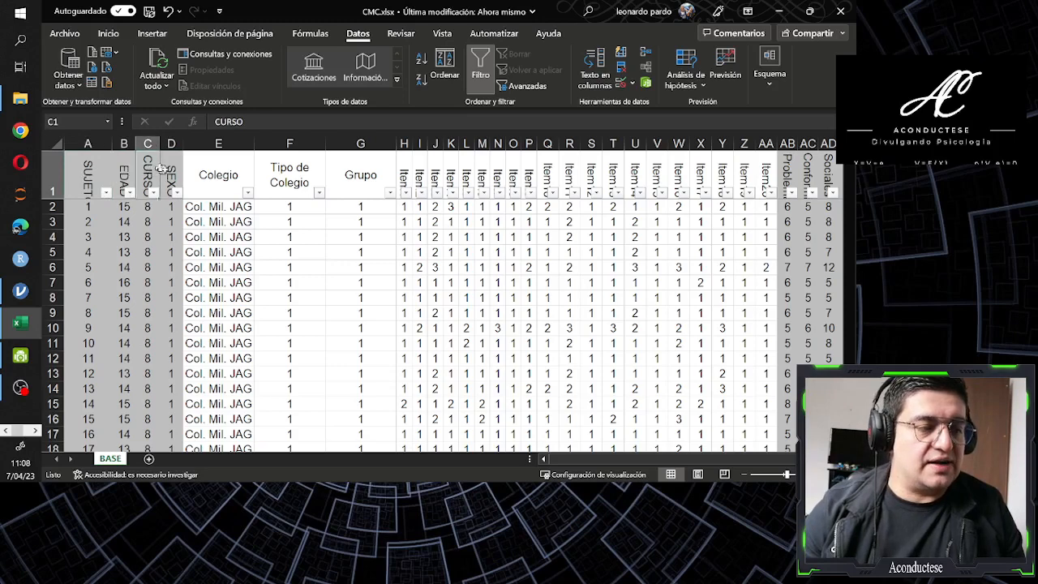
left_click(169, 171)
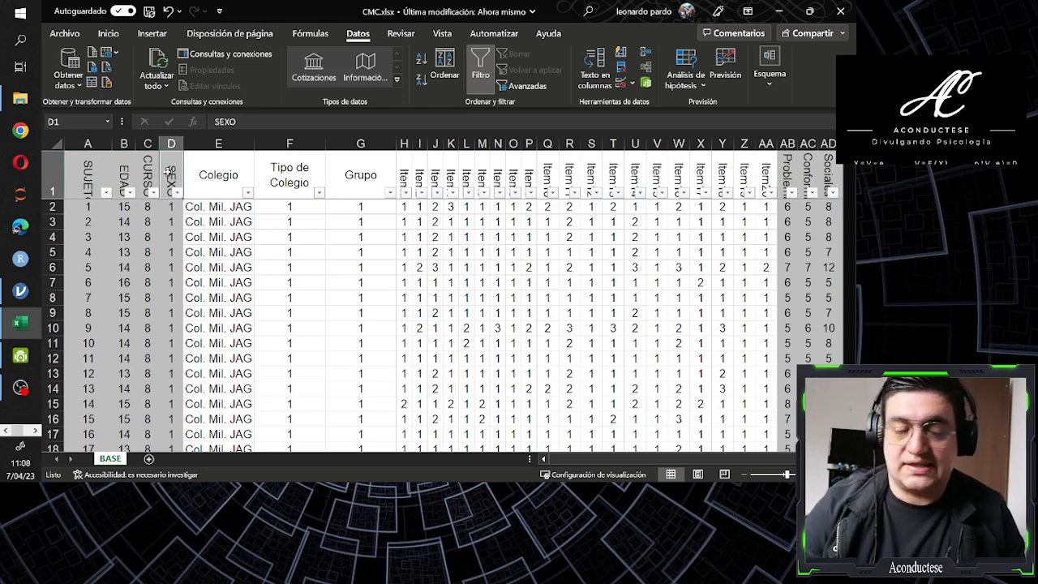
Inspect the individual subject records in rows 2 to 4 and compare them with the SUJETO, EDAD, CURSO and SEXO variables
left_click(53, 207)
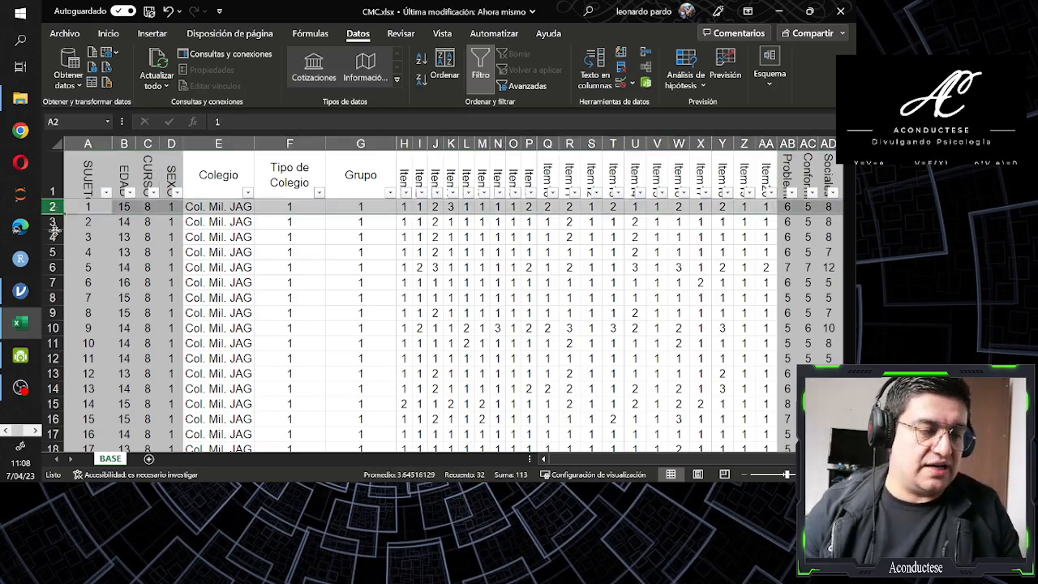
left_click(53, 223)
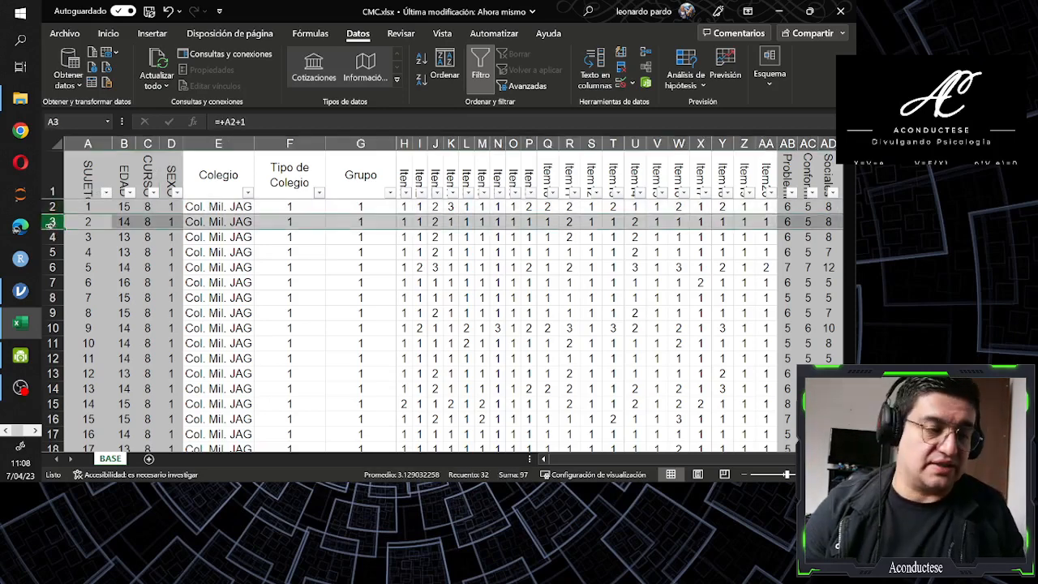
left_click(53, 237)
left_click(95, 178)
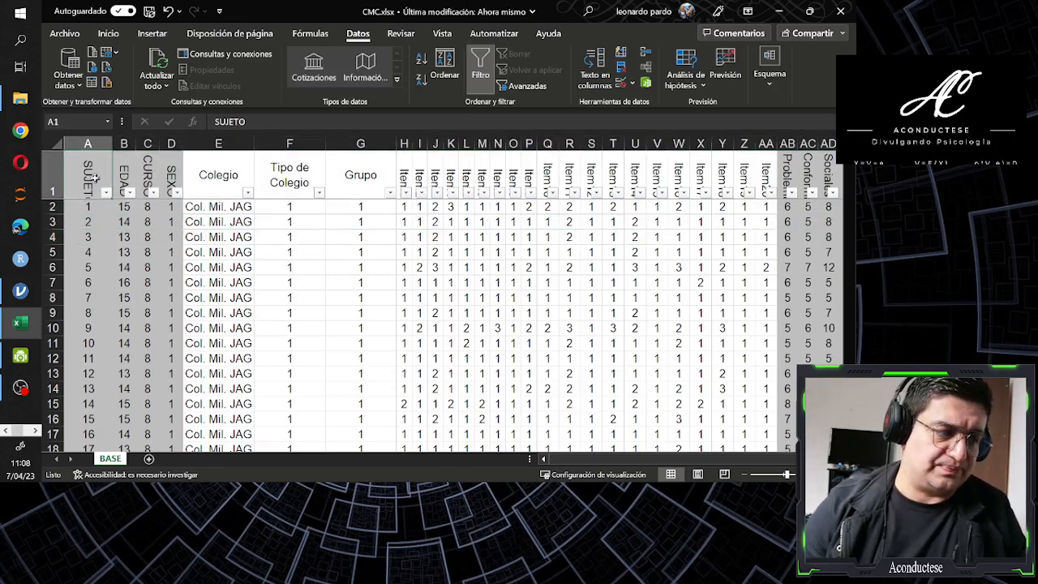
left_click(128, 169)
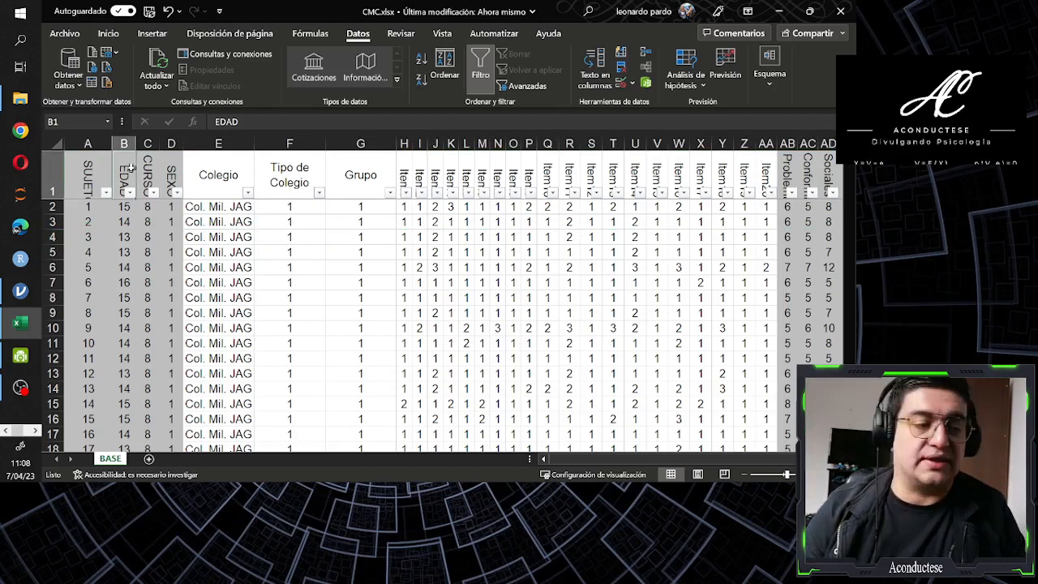
left_click(149, 166)
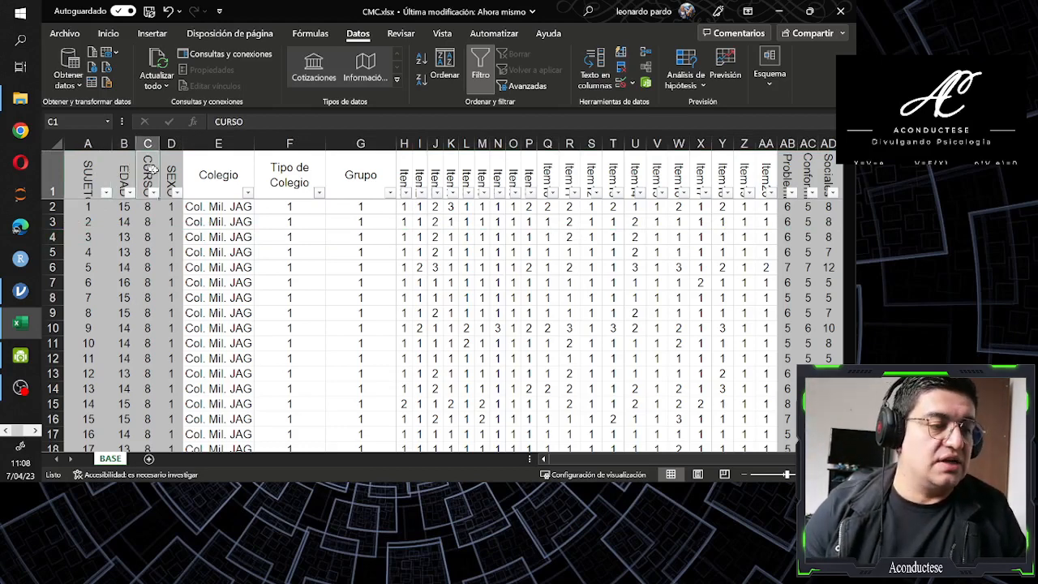
left_click(171, 173)
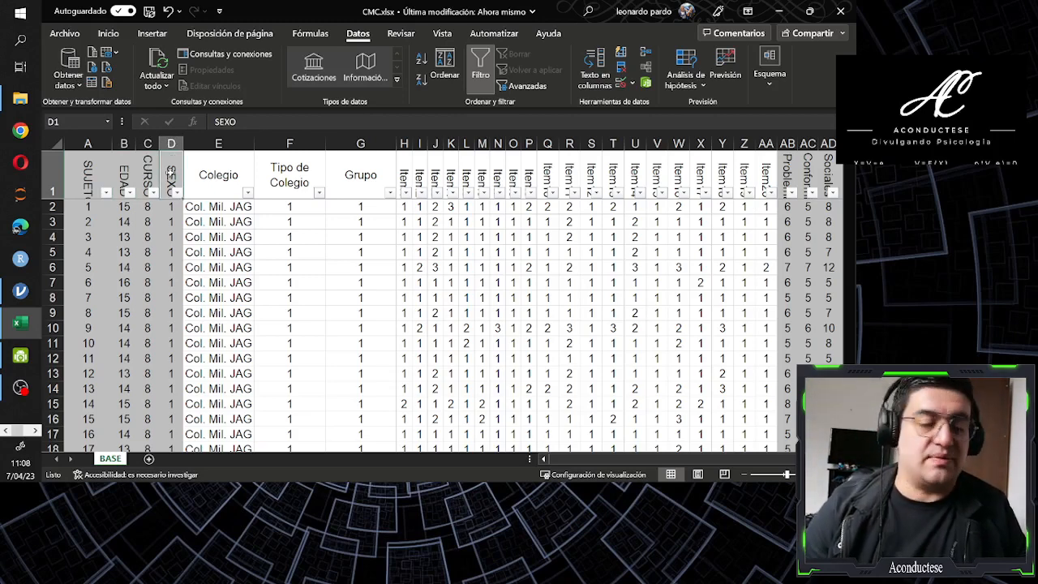
left_click(153, 173)
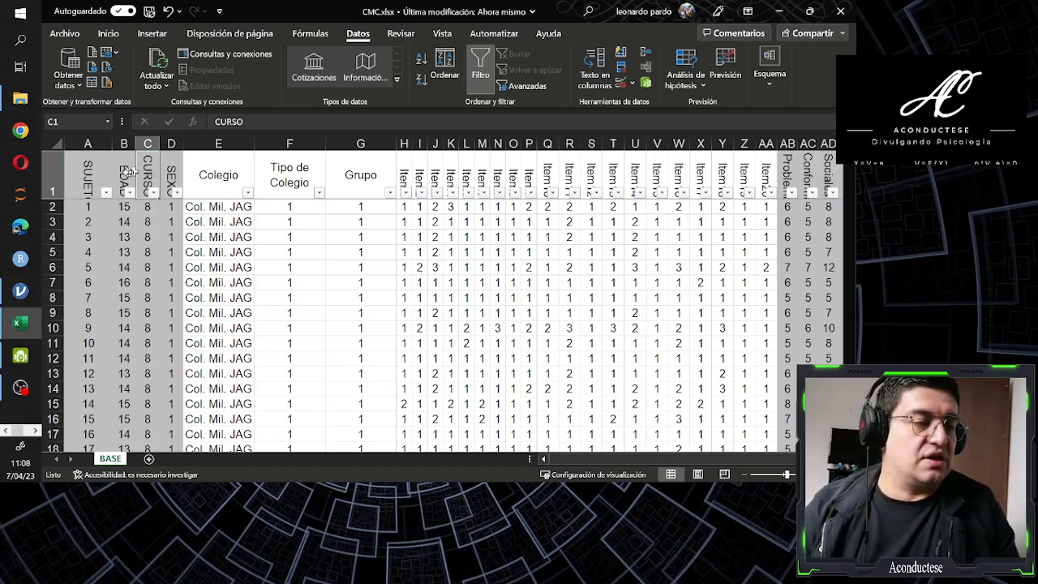
left_click(124, 172)
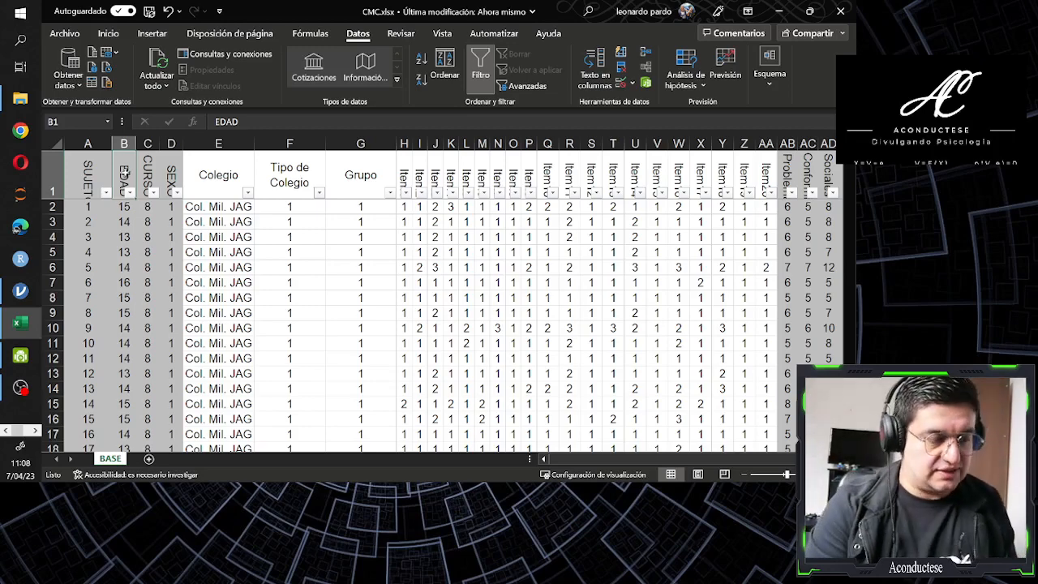
Replace every 1 with "Masc" in the SEXO column's data cells, from D2 down to the last record
key("Right")
key("Right")
key("Down")
key("ctrl+shift+Down")
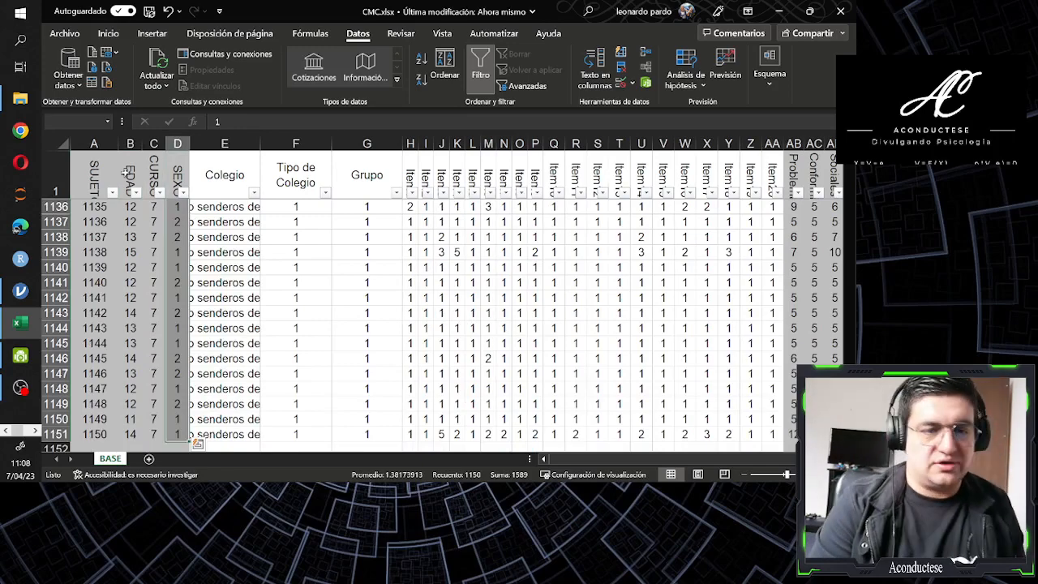
key("ctrl+l")
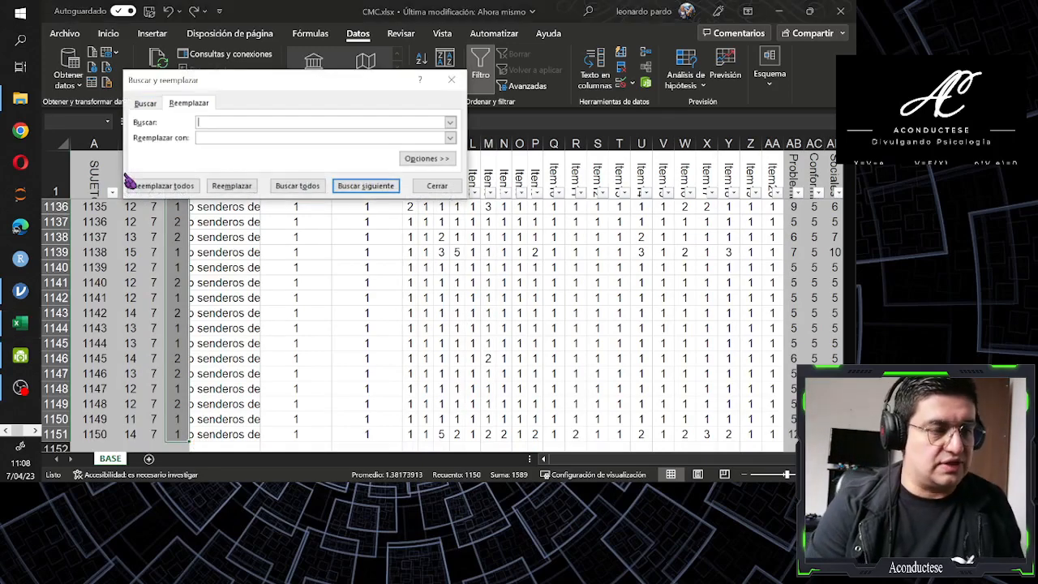
type("1")
key("Tab")
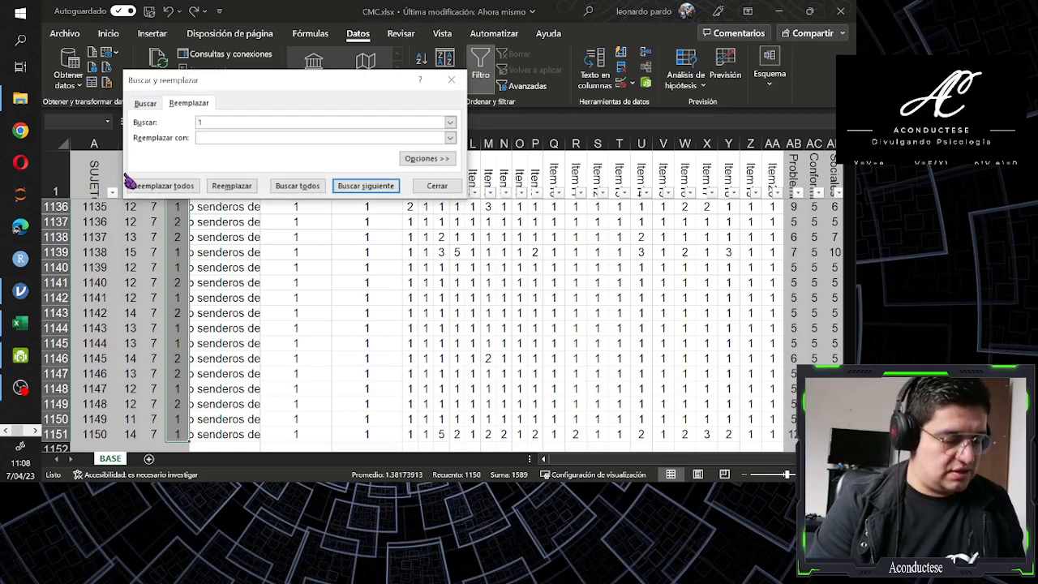
type("Masc")
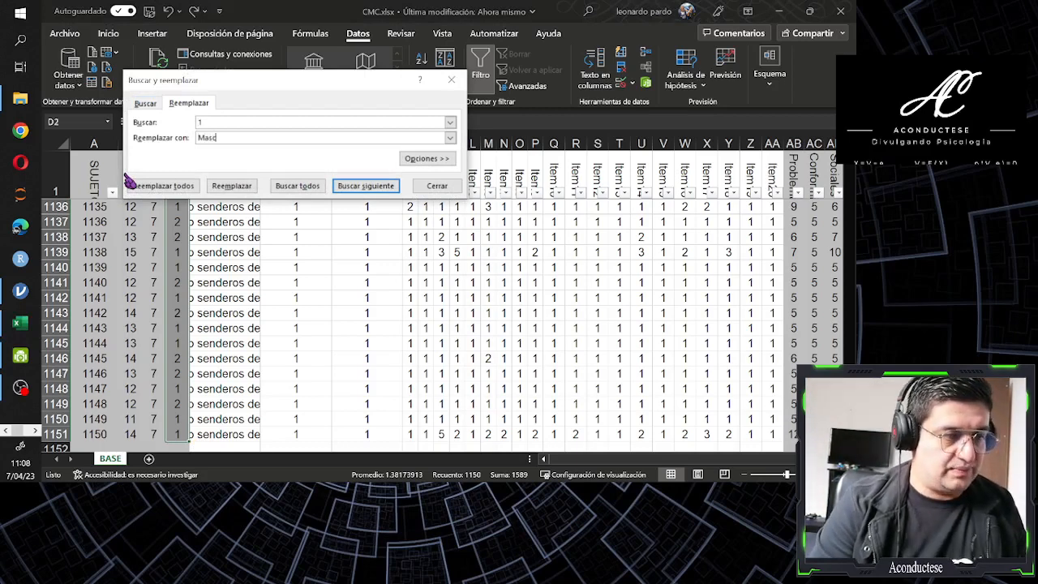
left_click(128, 178)
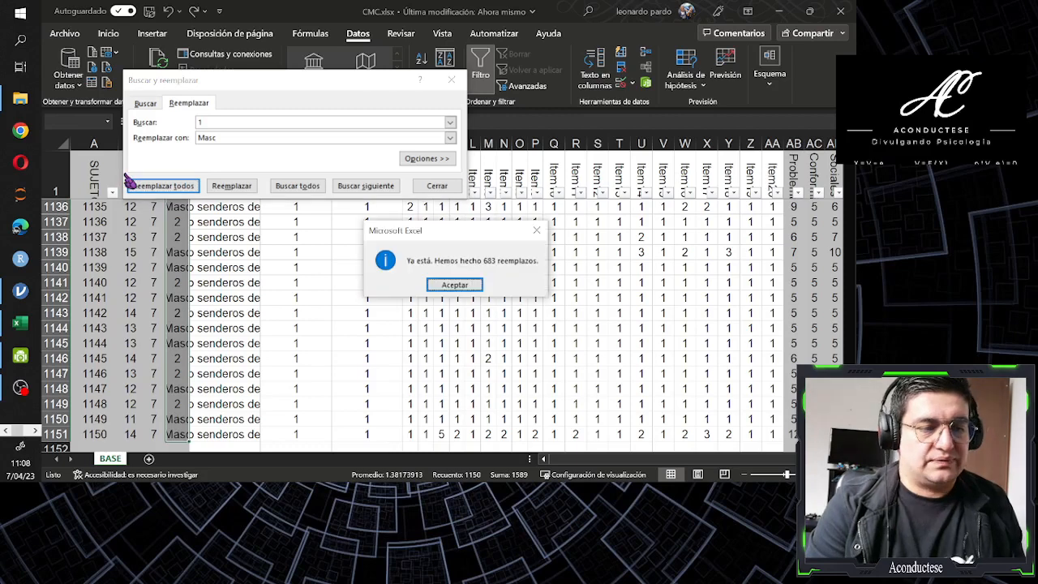
key("Return")
Replace every 2 with "Fem" in the selected data cells of the SEXO column
type("2")
key("Tab")
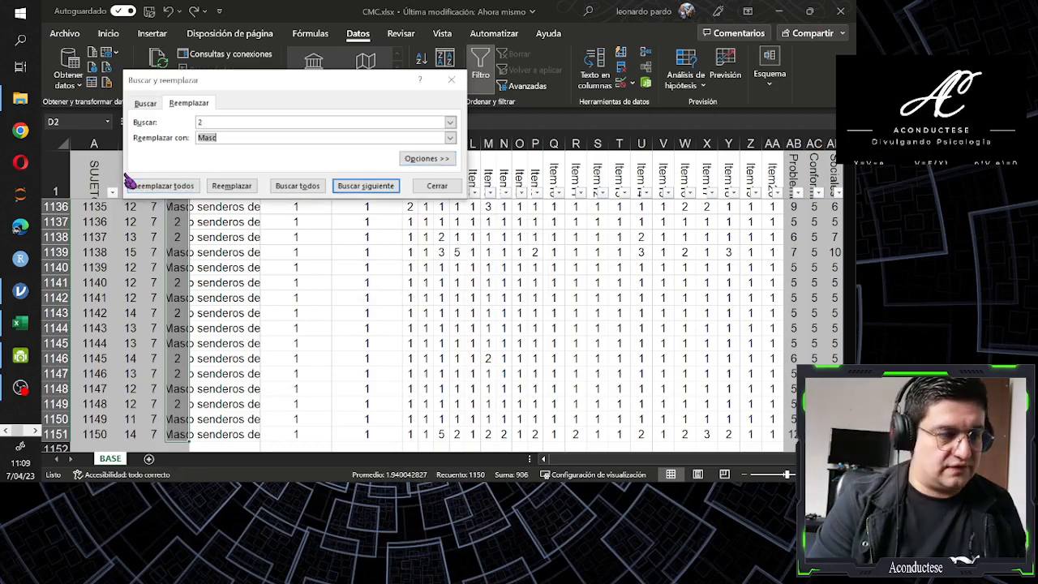
type("Femen")
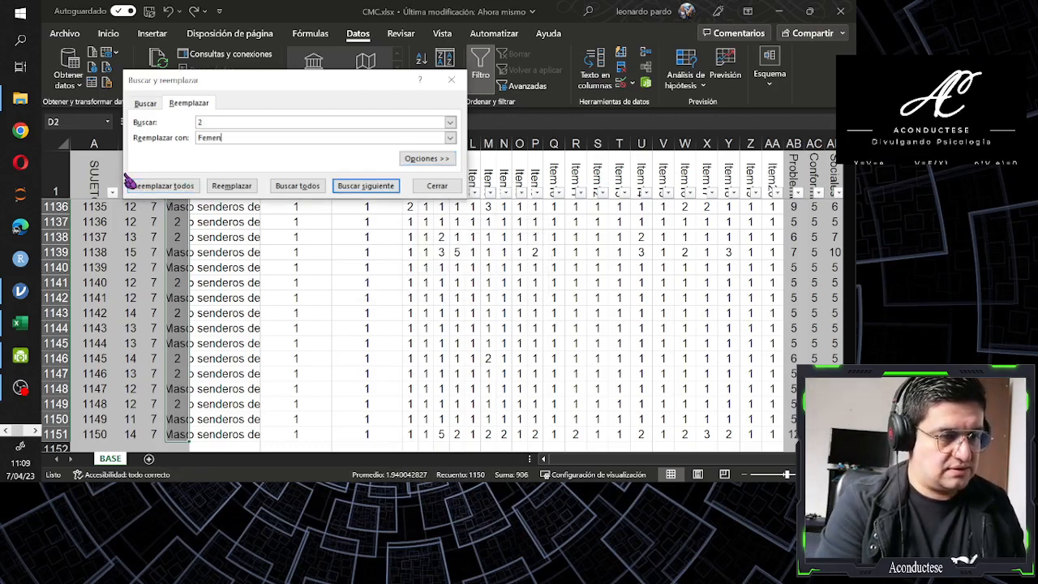
key("BackSpace")
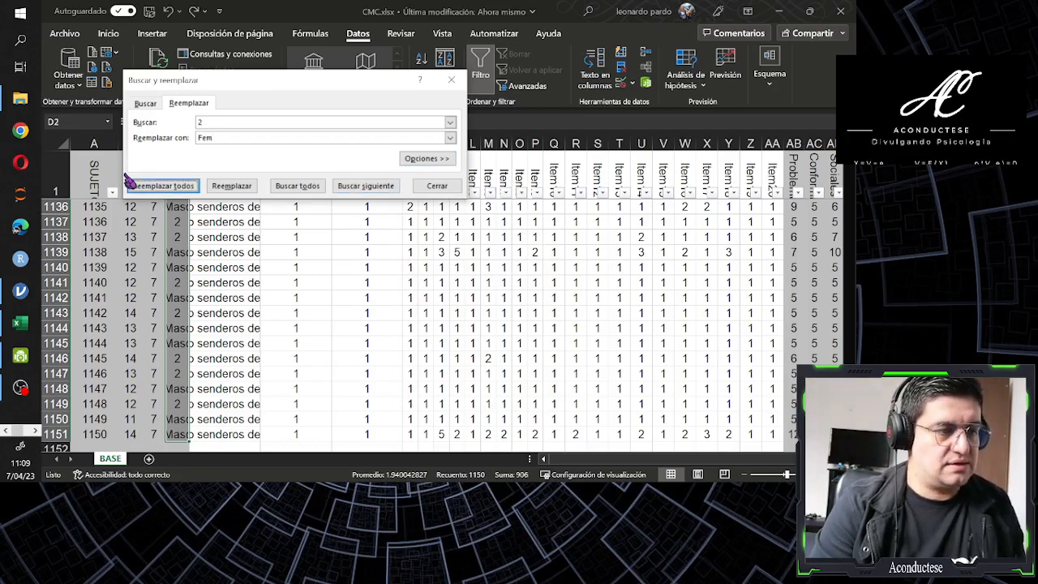
left_click(130, 180)
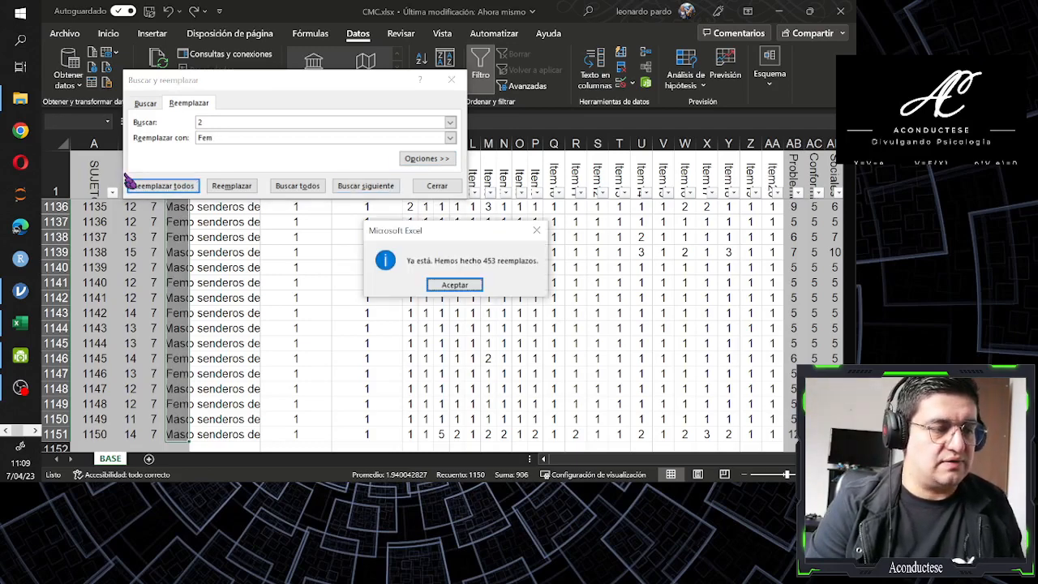
key("Return")
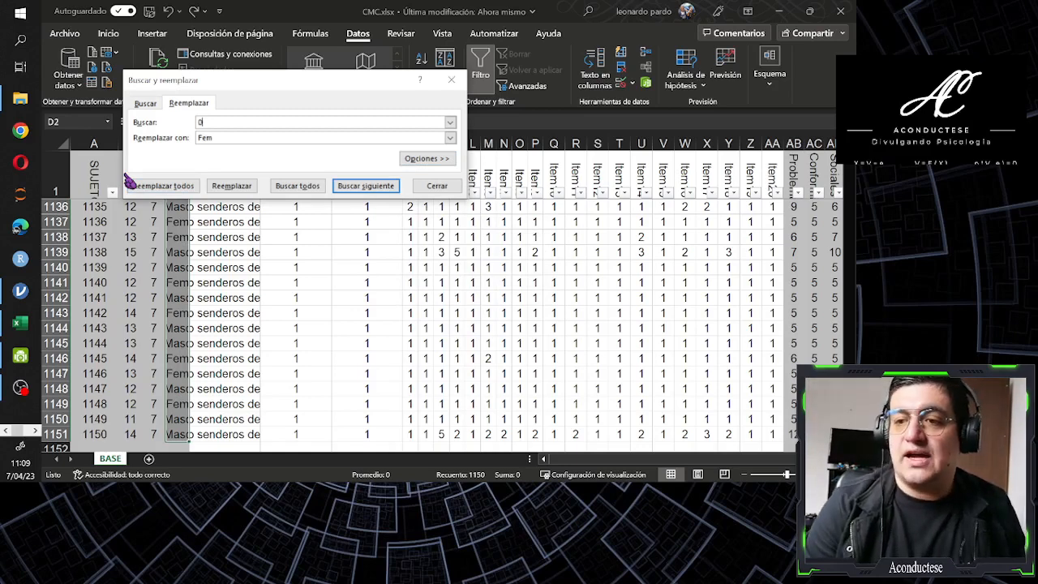
Replace every 0 with "no respuesta" in the selected data cells of the SEXO column and close the replace dialog
key("Tab")
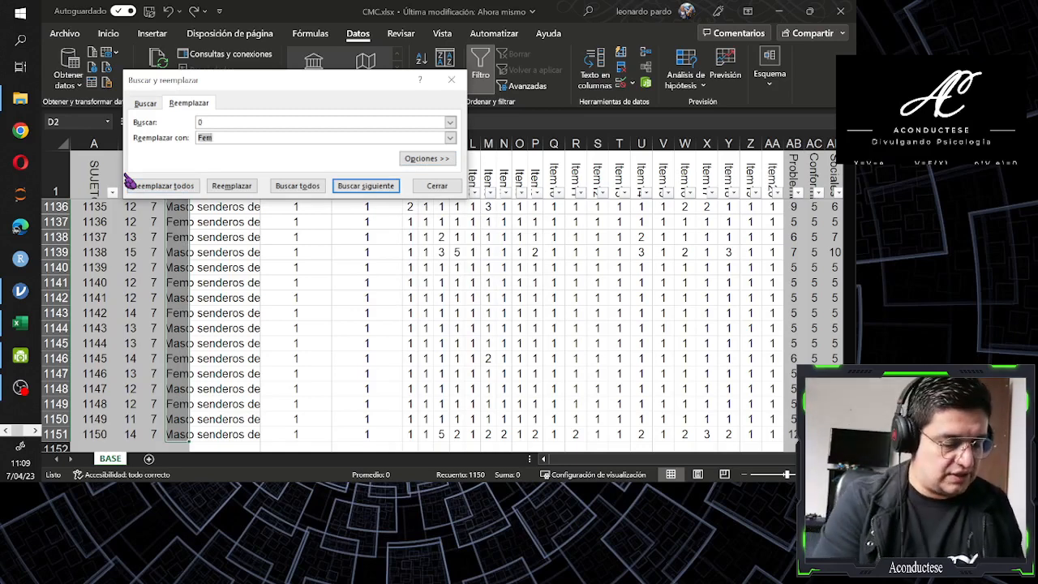
type("no")
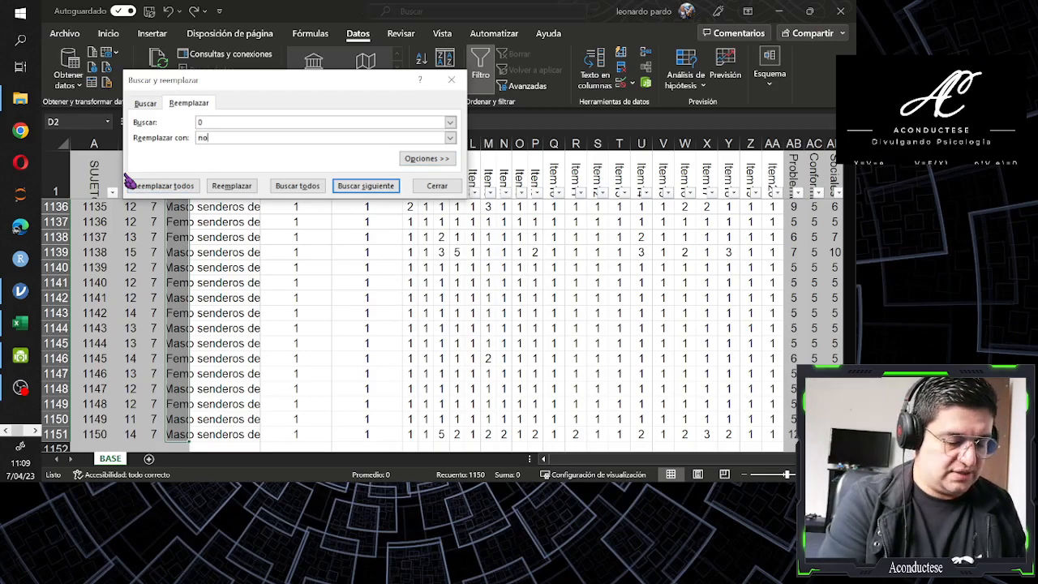
type(" respuest")
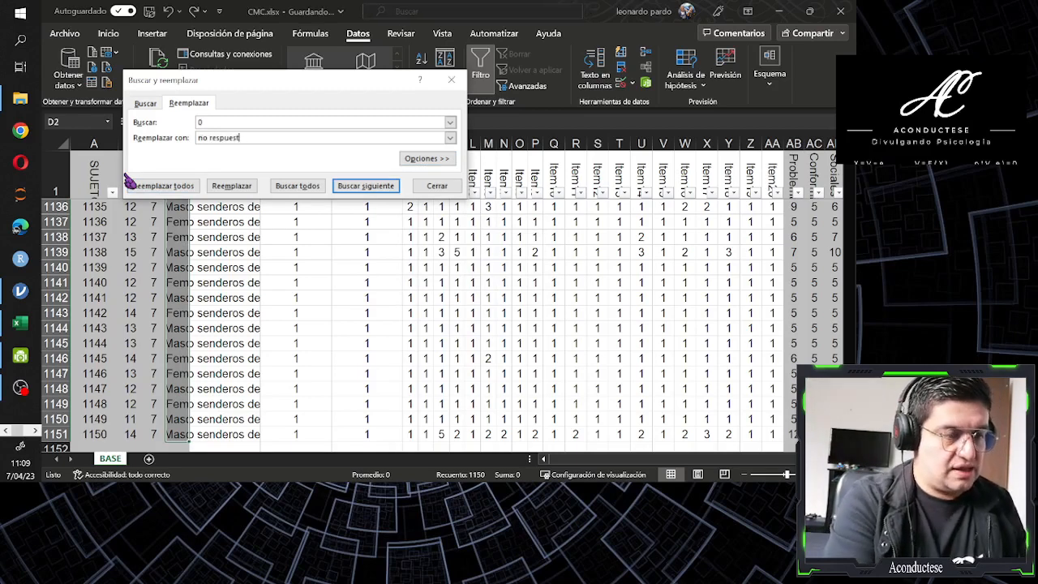
type("a")
left_click(132, 185)
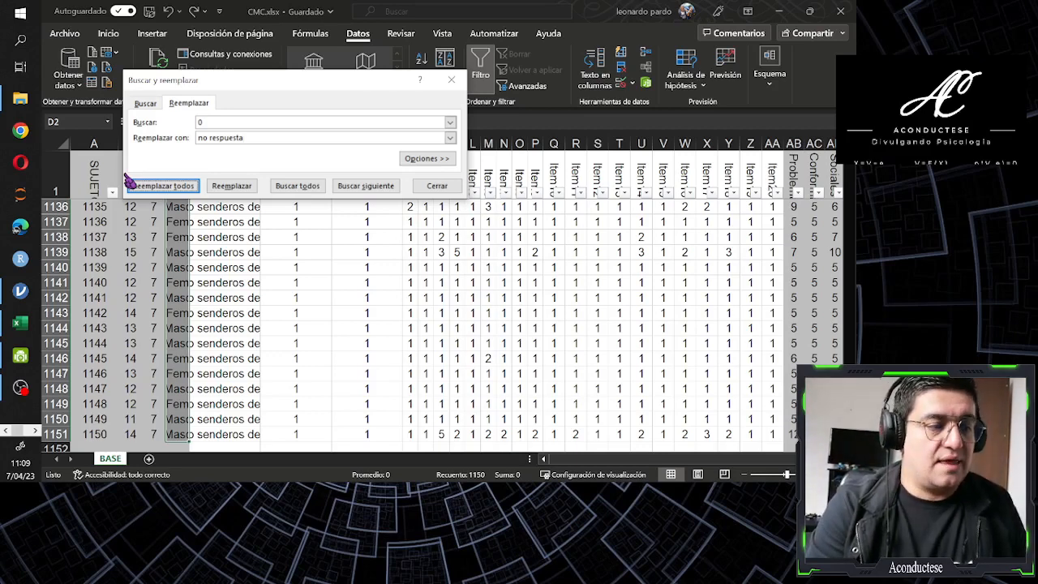
left_click(131, 183)
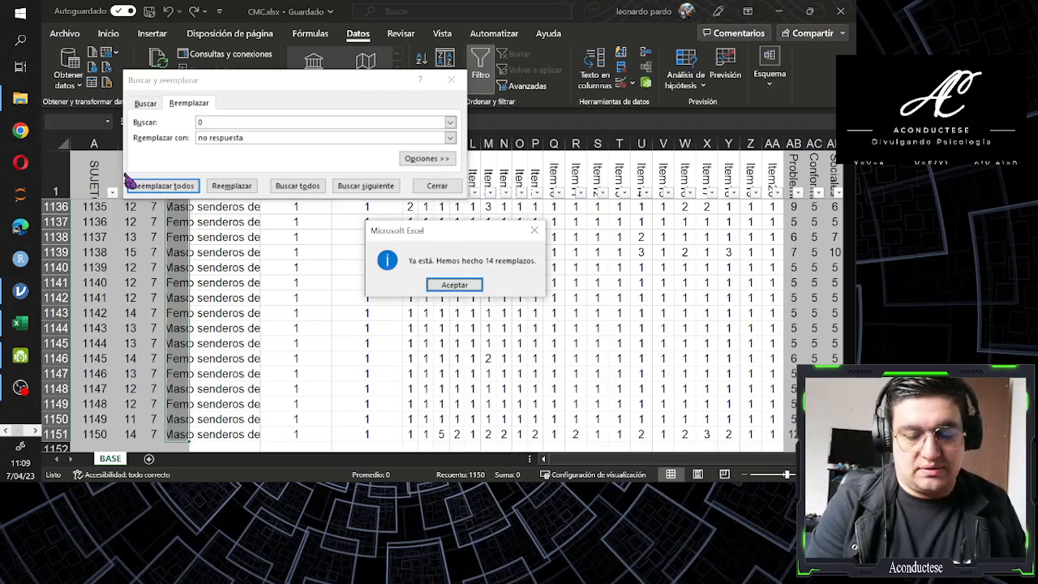
key("Return")
key("Escape")
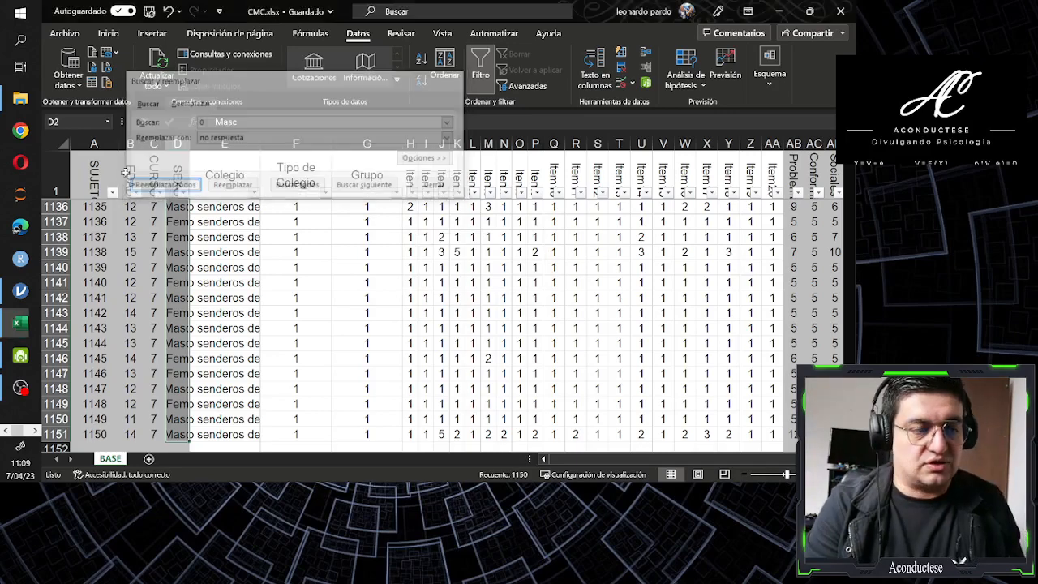
Examine the distinct values listed in the SEXO column's filter, going through the entries without applying a filter
key("Up")
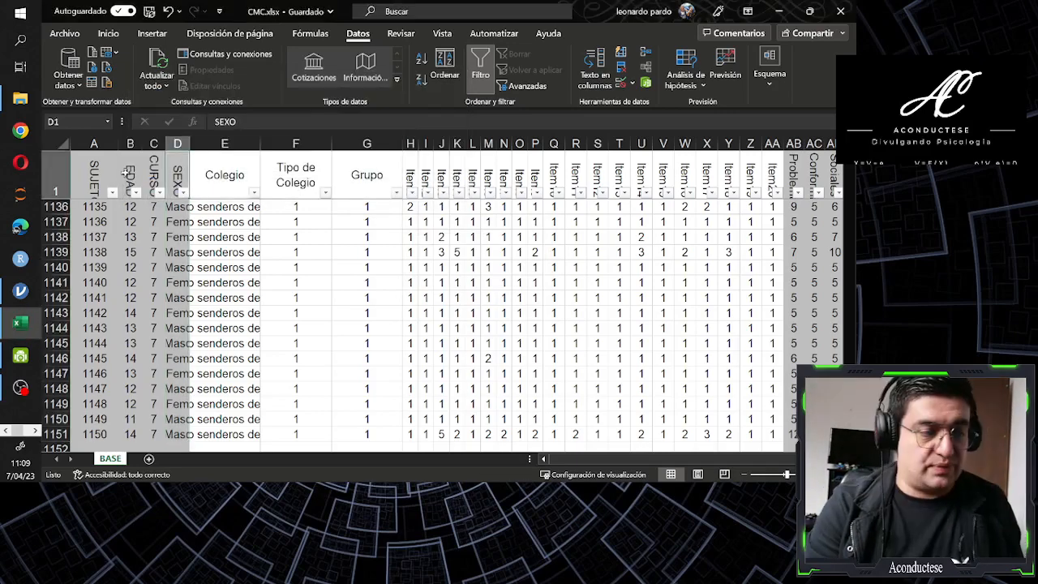
key("Down")
key("Up")
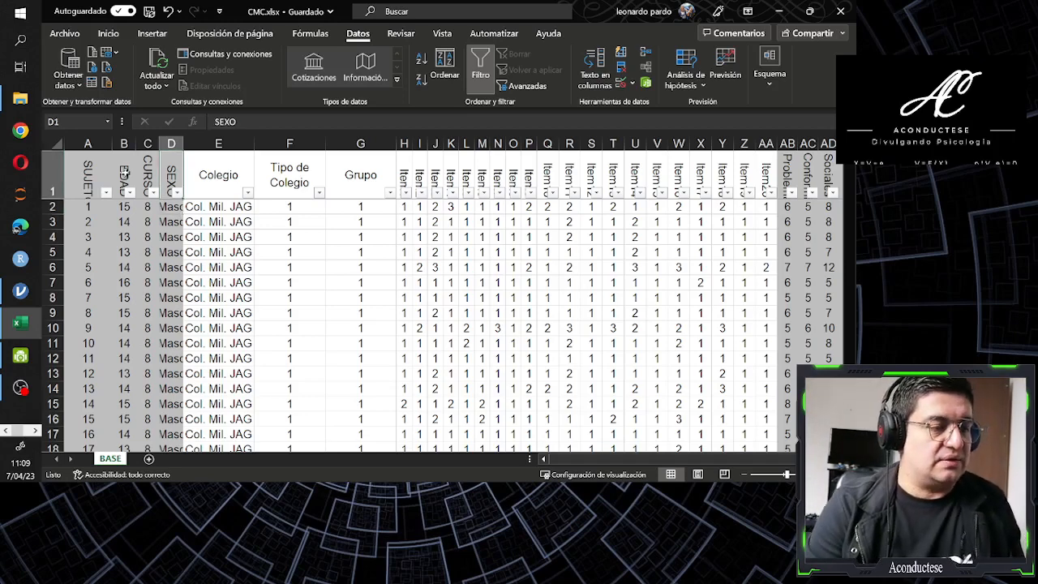
key("alt+Down")
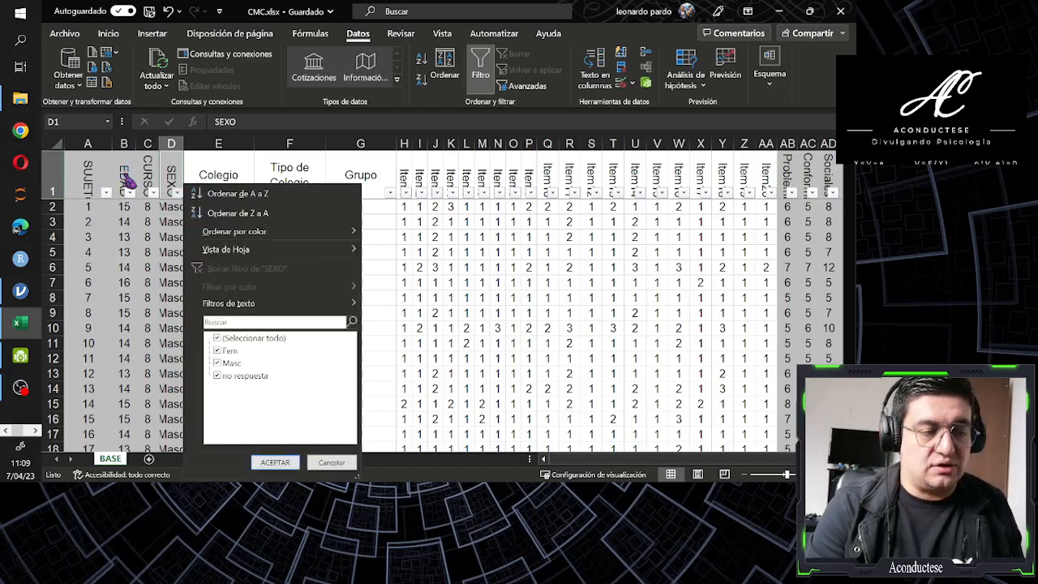
key("Up")
key("Up")
key("Up")
key("Down")
key("Down")
key("Down")
key("Up")
key("Up")
key("Up")
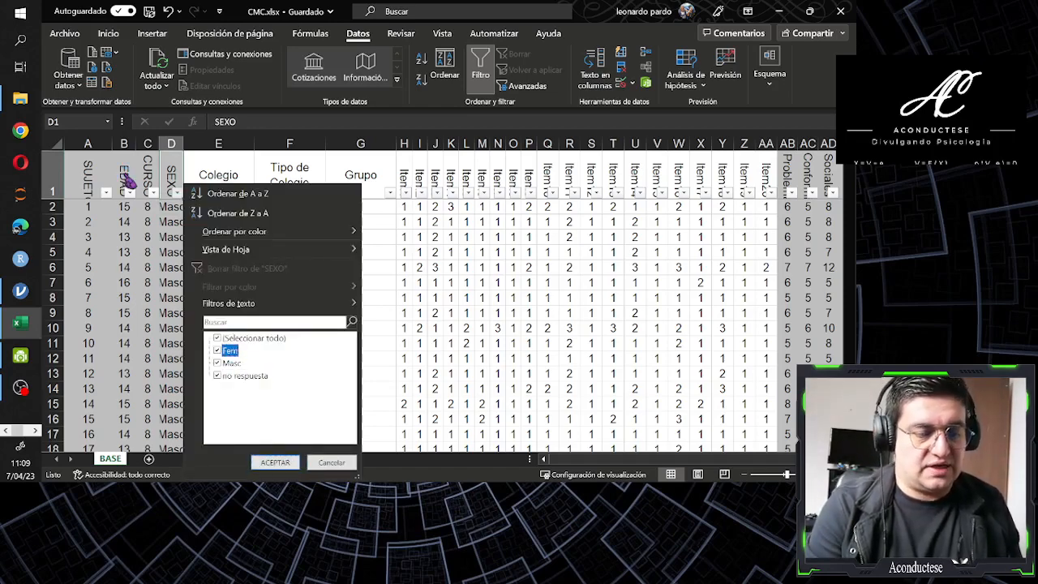
key("Down")
key("Down")
key("Down")
key("Up")
key("Up")
key("Up")
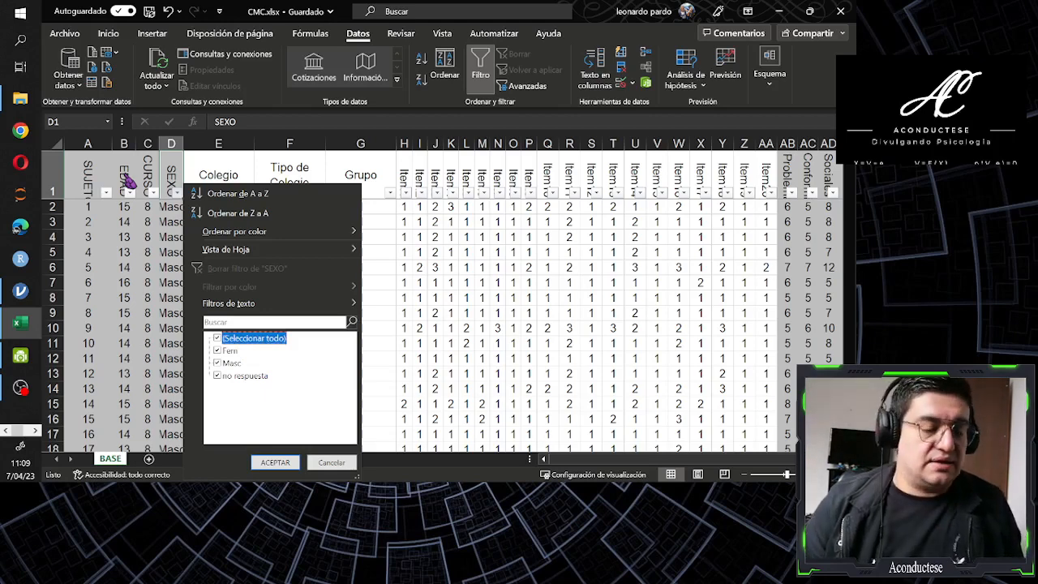
key("Down")
key("Down")
key("Down")
key("Up")
key("Up")
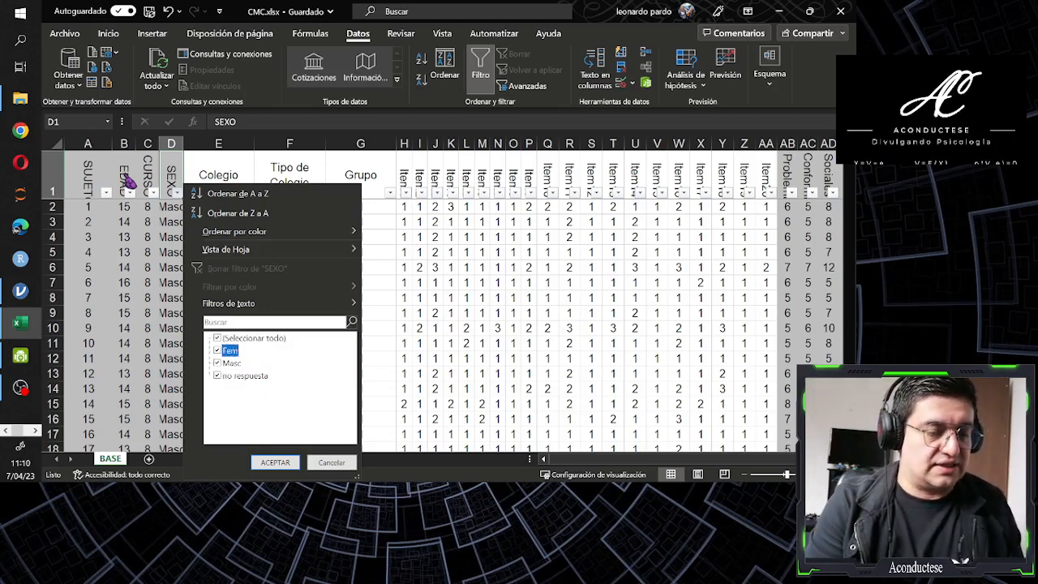
key("Up")
key("Down")
key("Down")
key("Down")
key("Up")
key("Up")
key("Up")
key("Down")
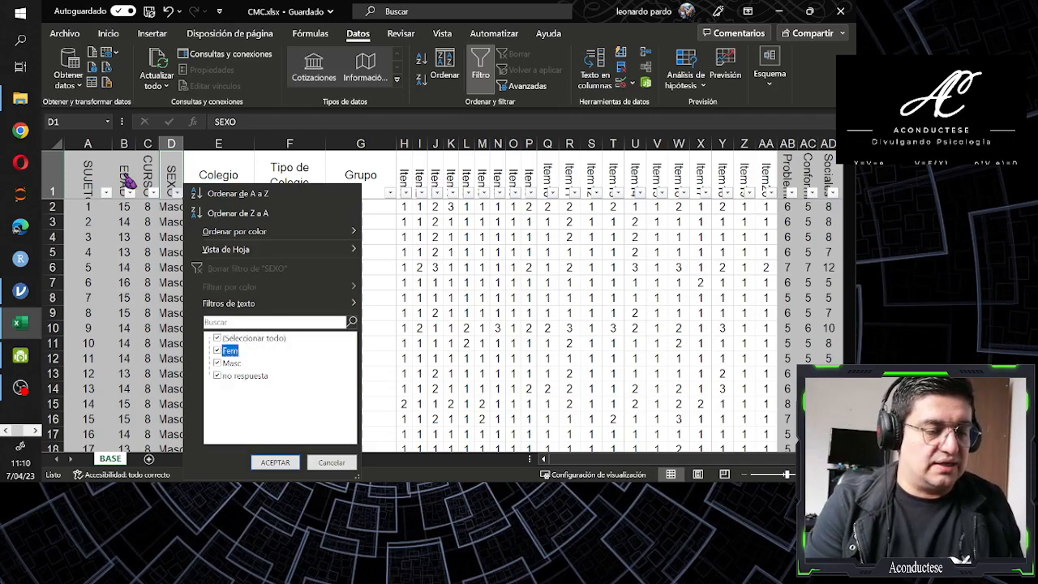
key("Up")
key("Escape")
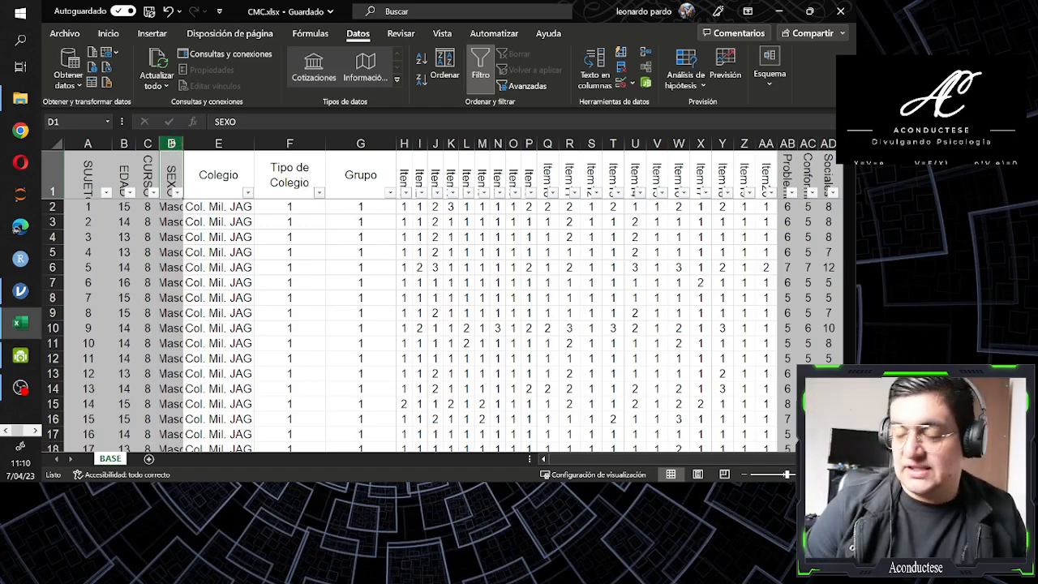
Replace every "masc" with 1 throughout the whole SEXO column
left_click(171, 143)
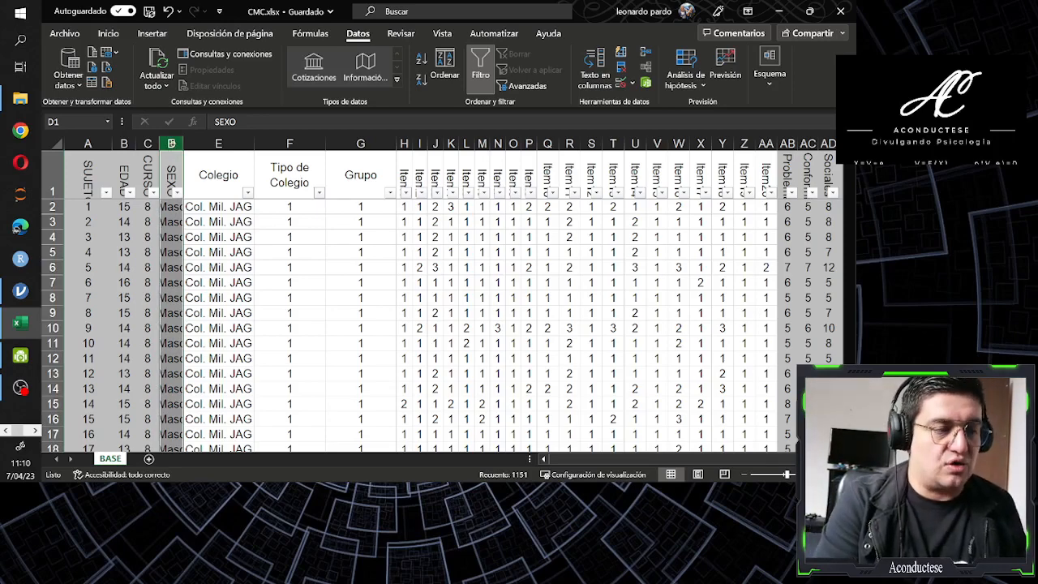
key("ctrl+l")
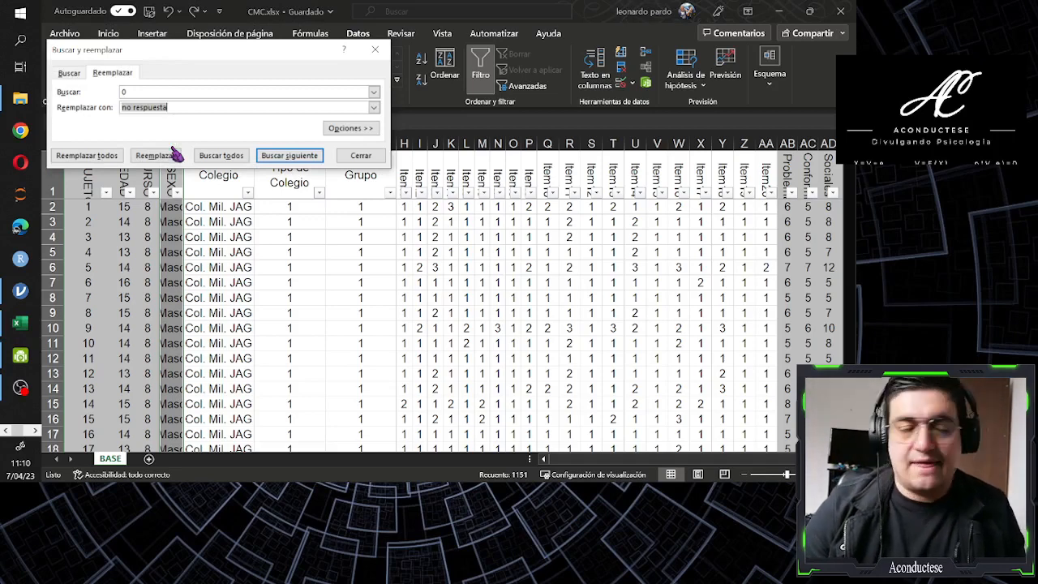
left_click_drag(186, 59, 313, 112)
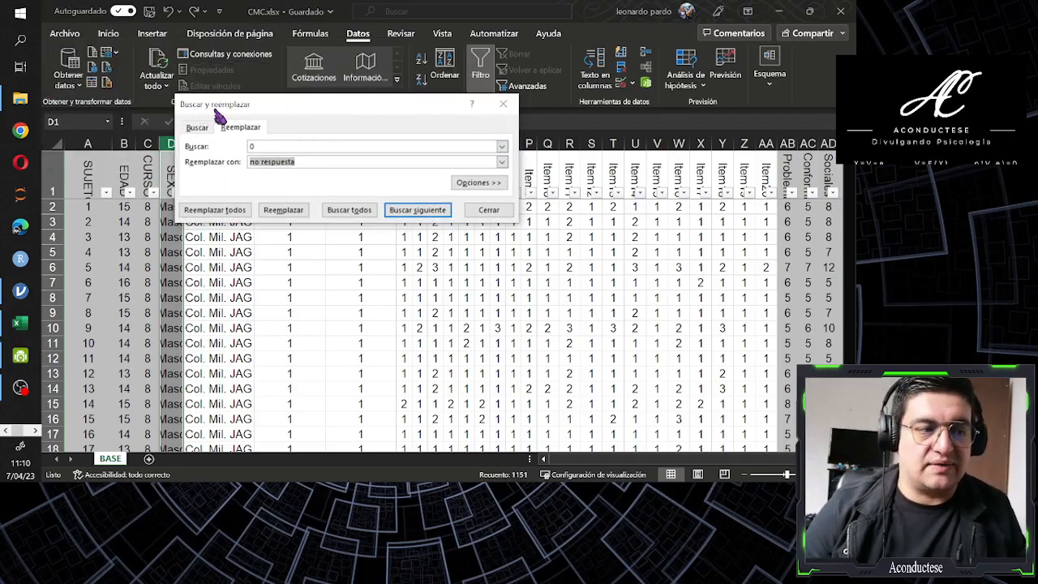
left_click_drag(284, 112, 378, 160)
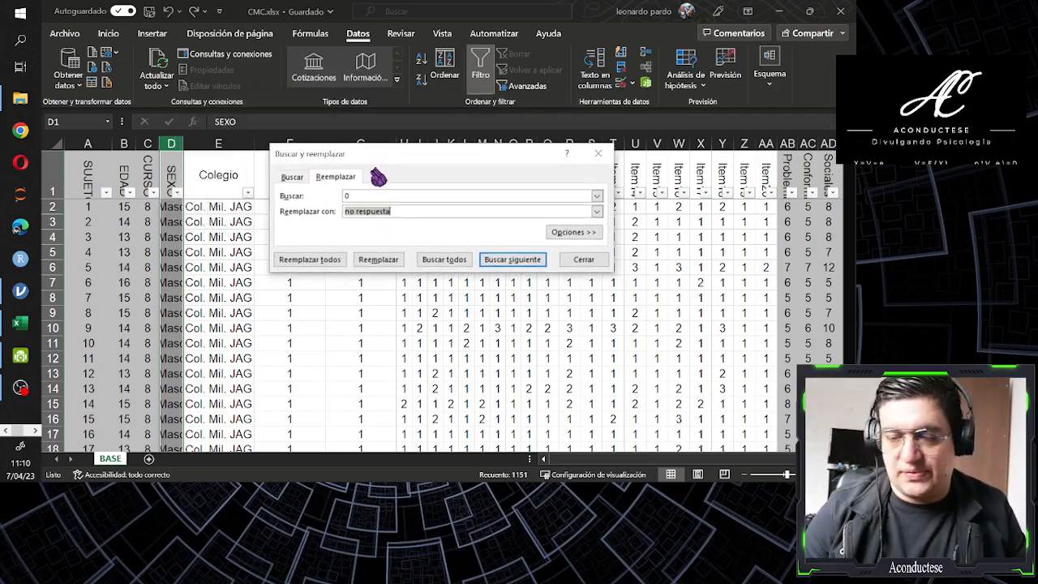
left_click(350, 195)
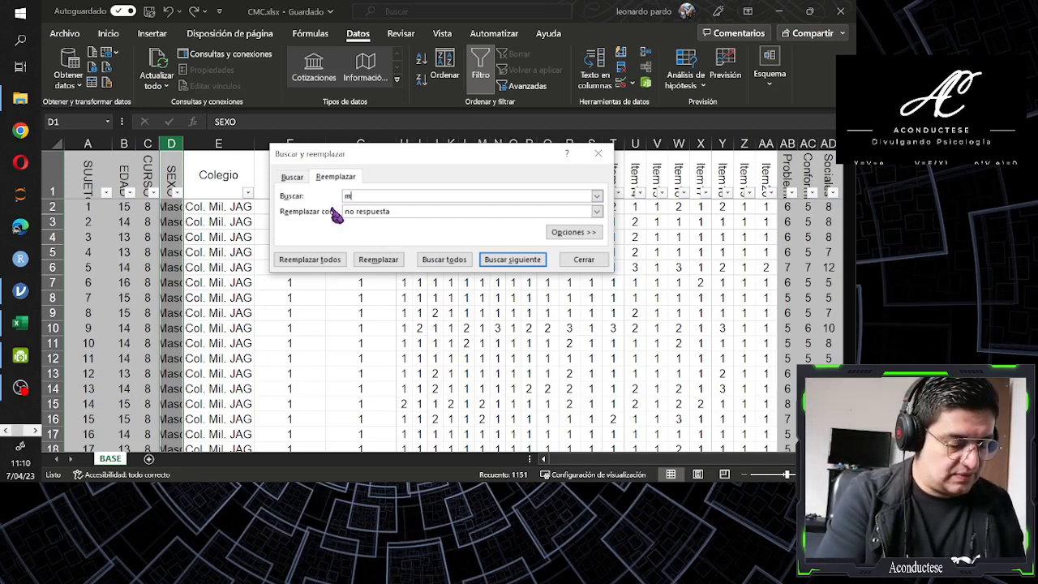
type("asc")
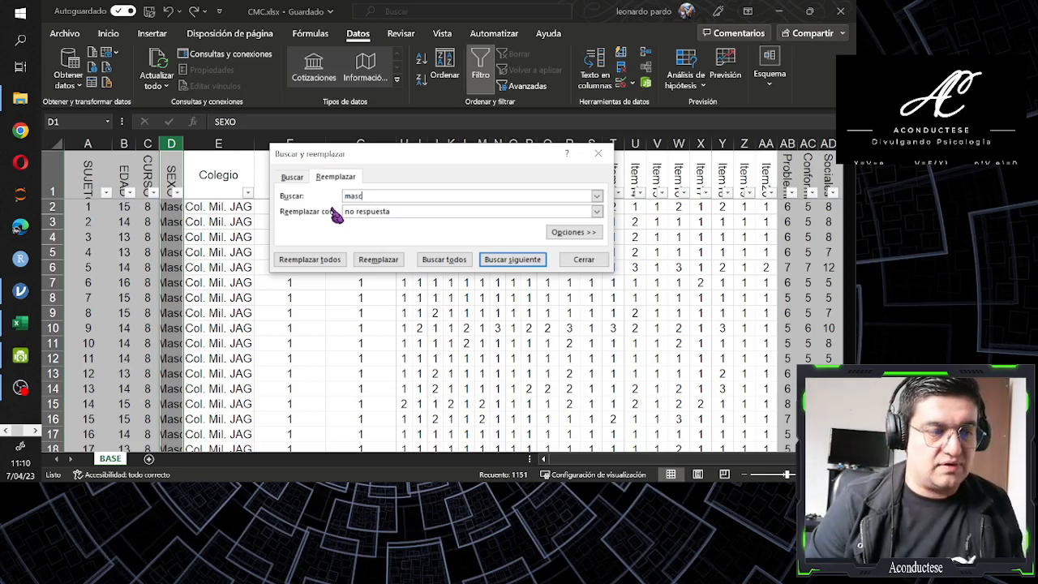
key("Tab")
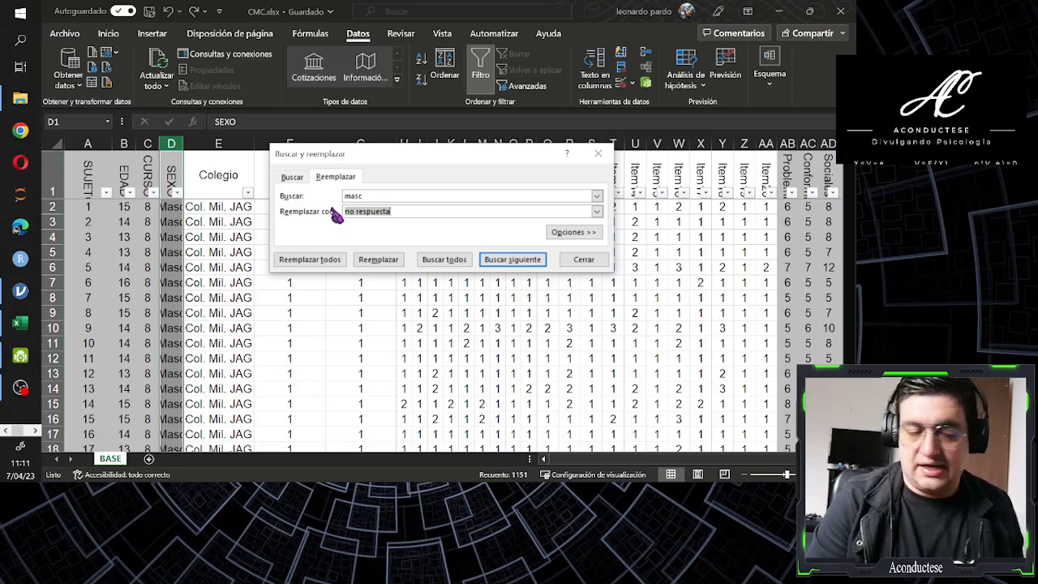
type("1")
key("Tab")
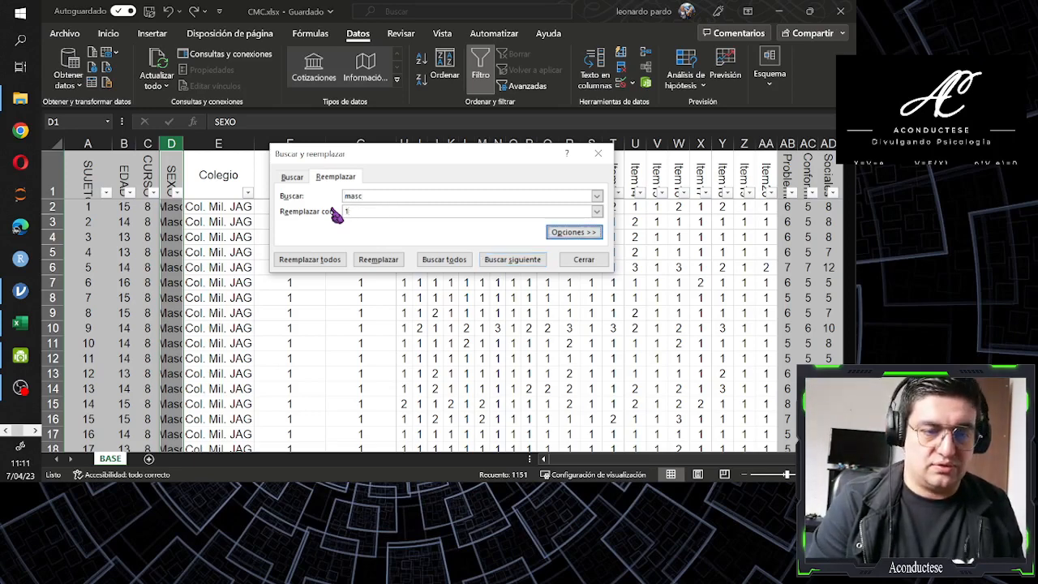
key("Tab")
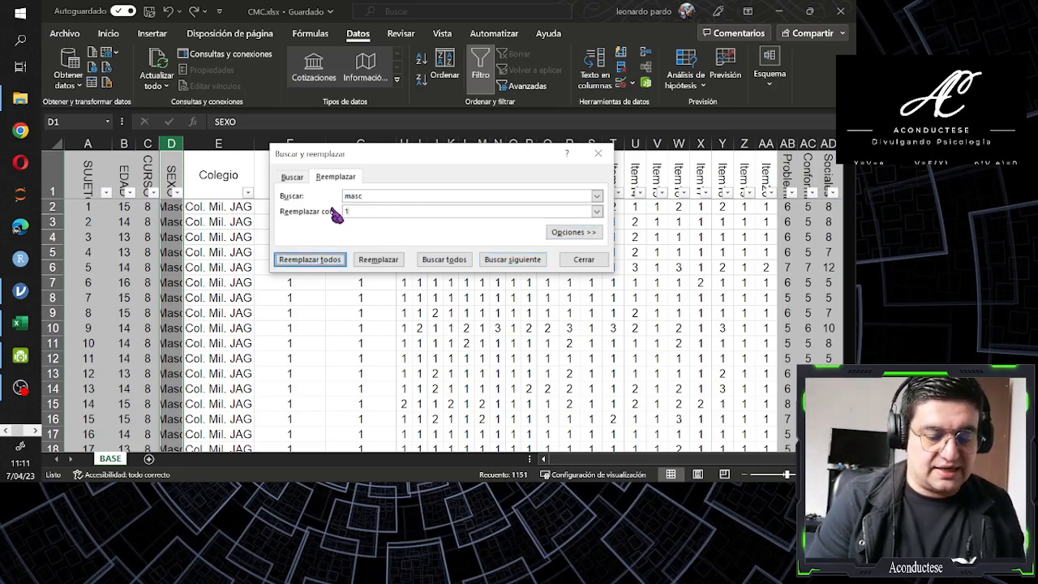
left_click(312, 260)
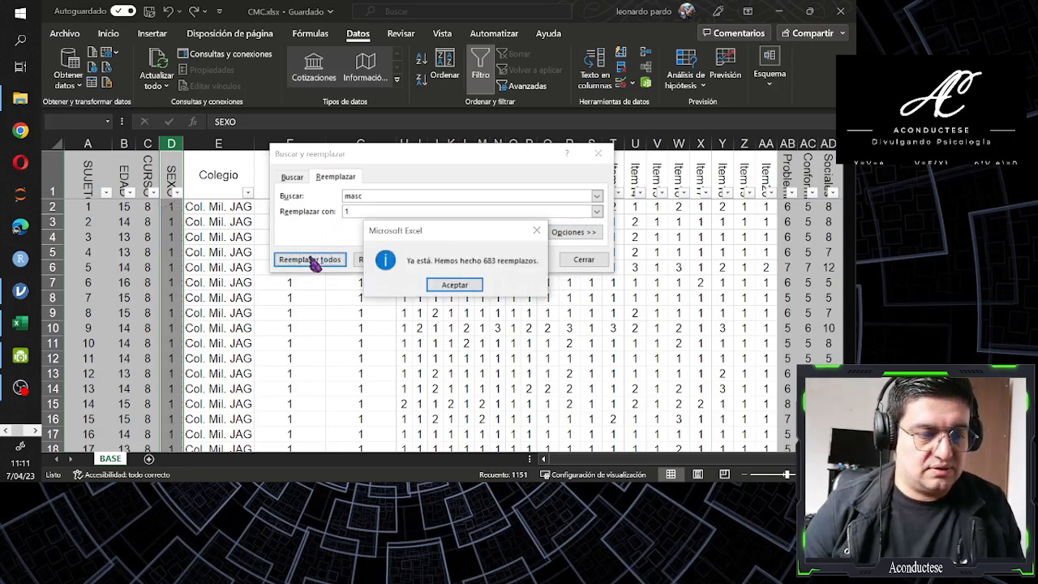
left_click(469, 283)
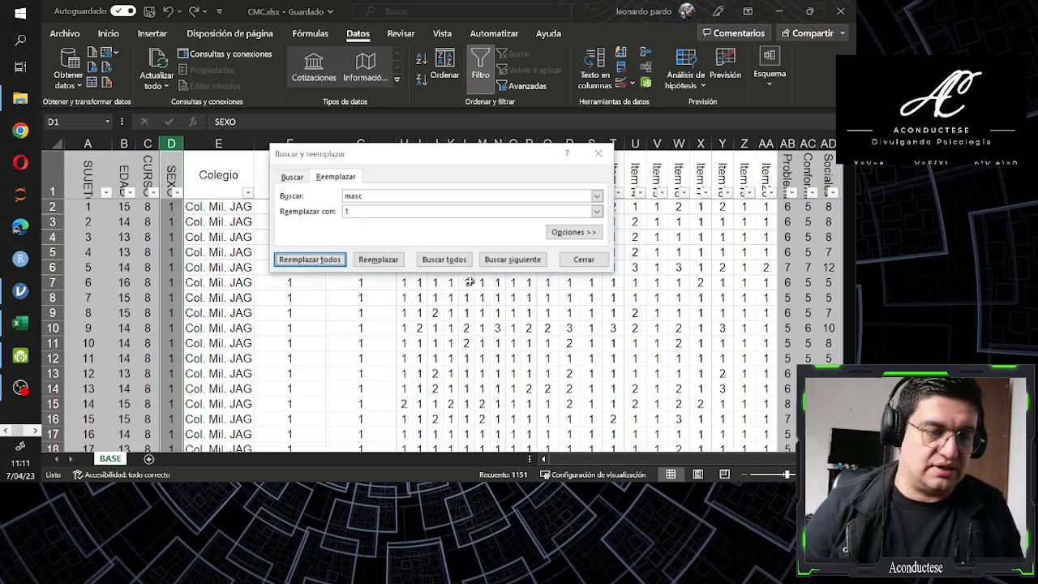
Replace every "fem" with 2 throughout the SEXO column
double_click(368, 197)
type("fem")
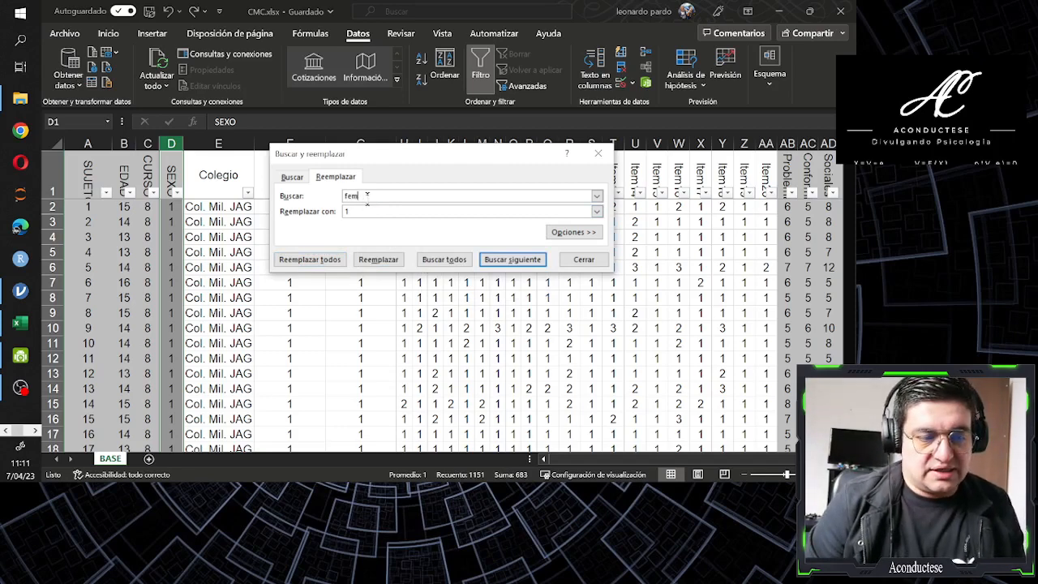
key("Tab")
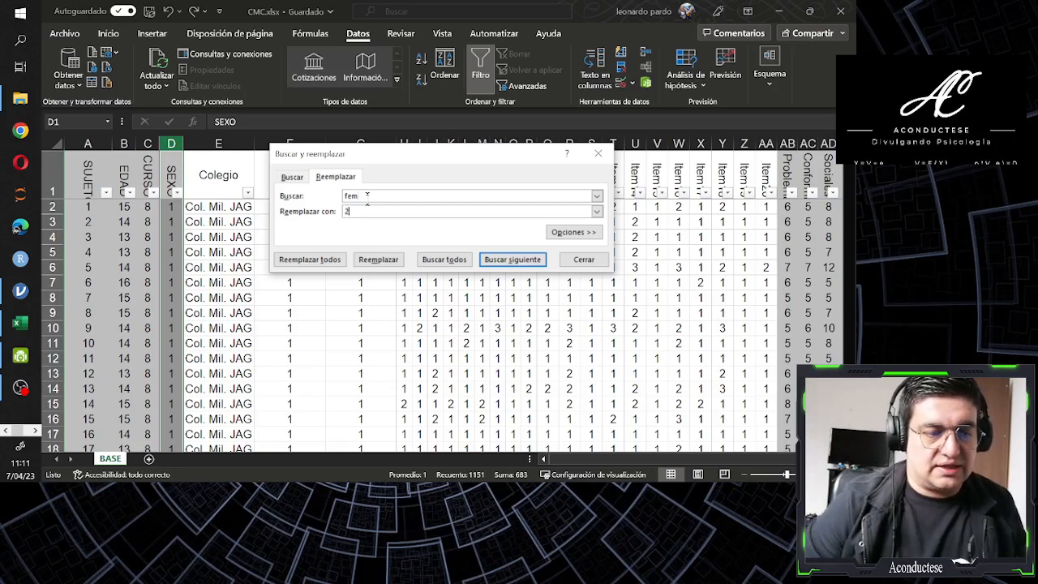
type("2")
left_click(316, 265)
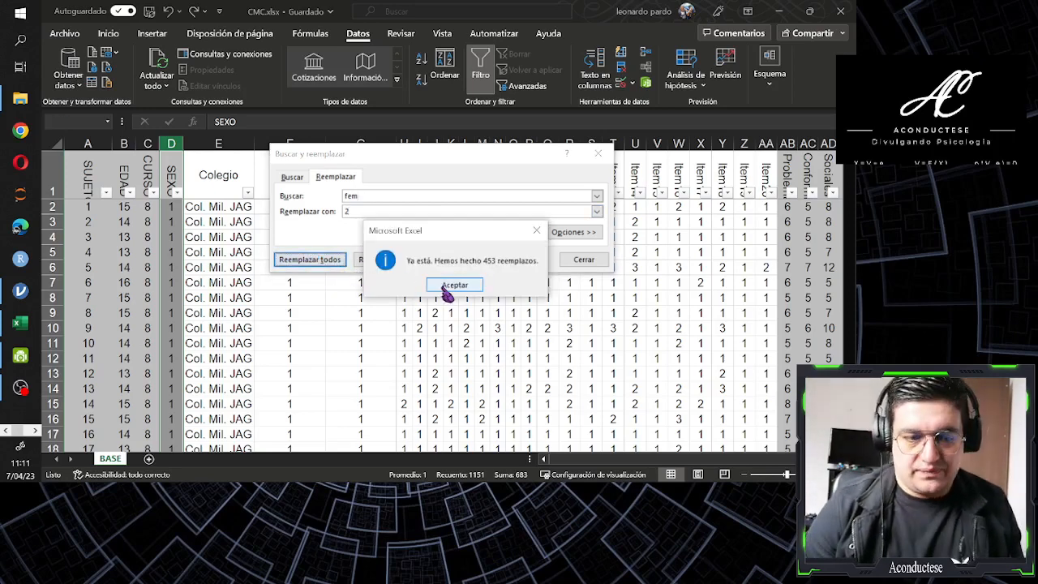
left_click(446, 287)
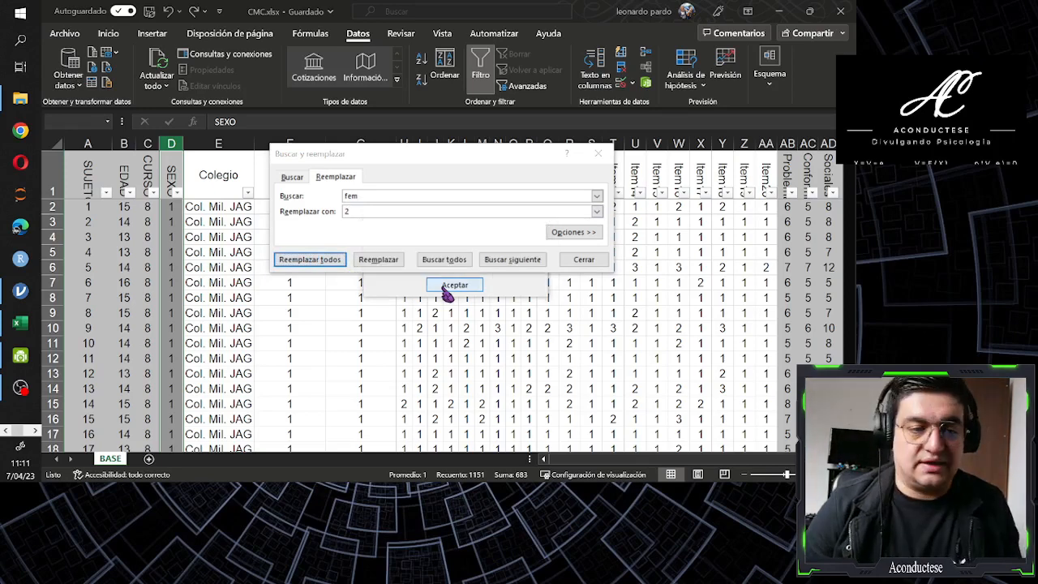
Try to replace every "sin datos" with 0 in the SEXO column and close the replace dialog
left_click(367, 195)
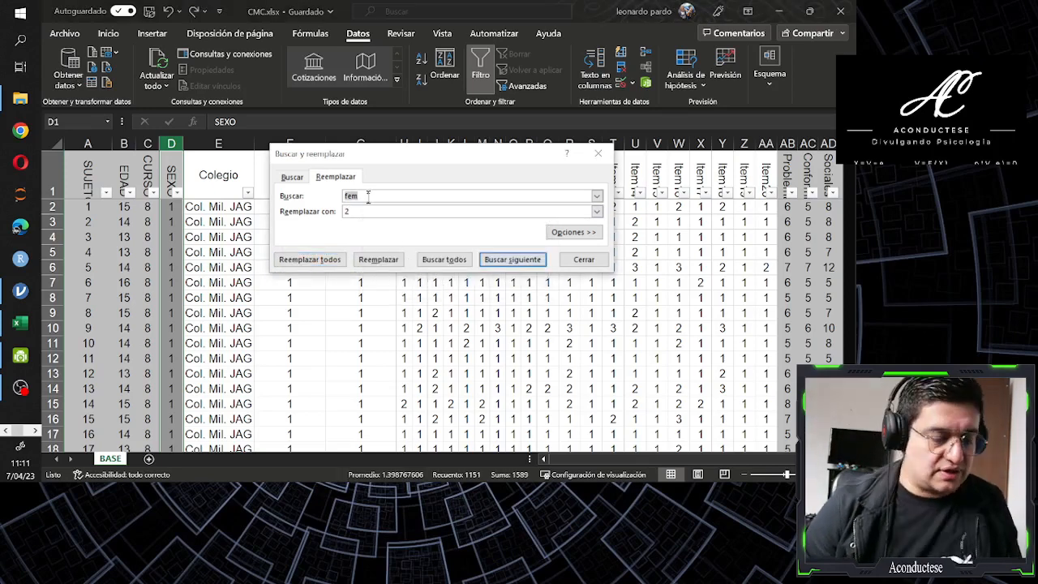
type("sin datos")
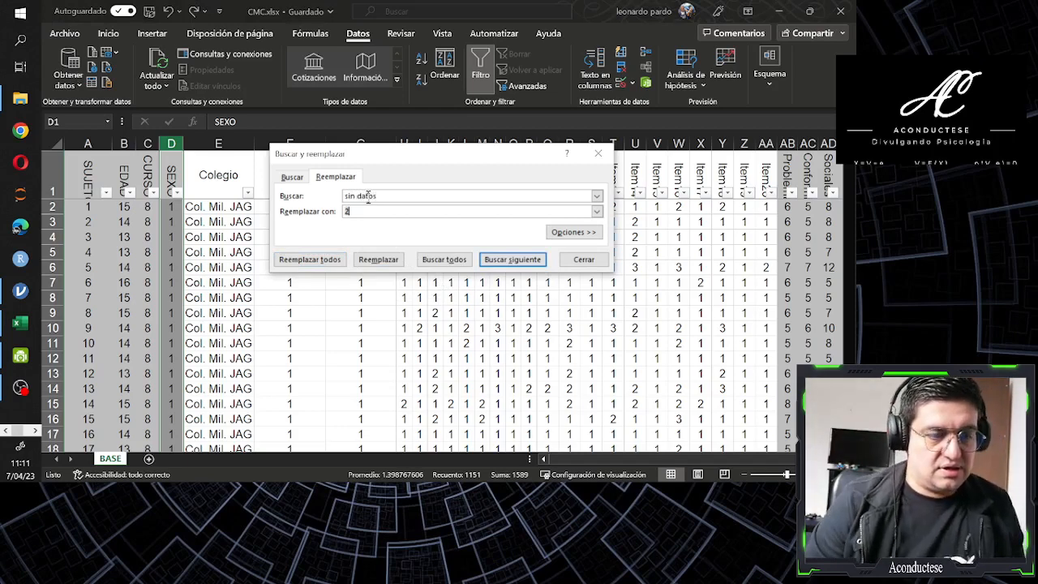
key("Tab")
type("3")
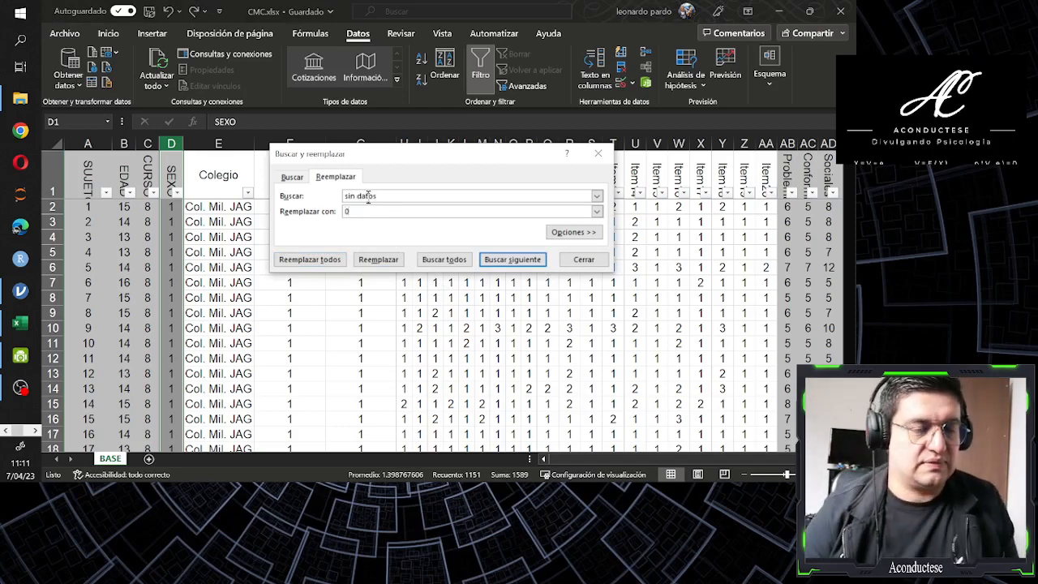
left_click(319, 263)
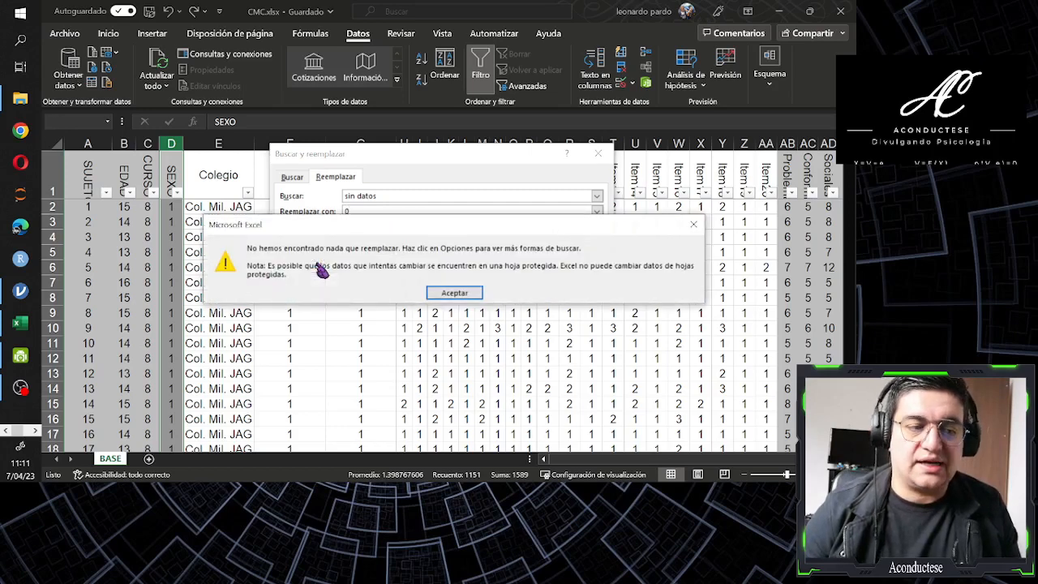
left_click(453, 297)
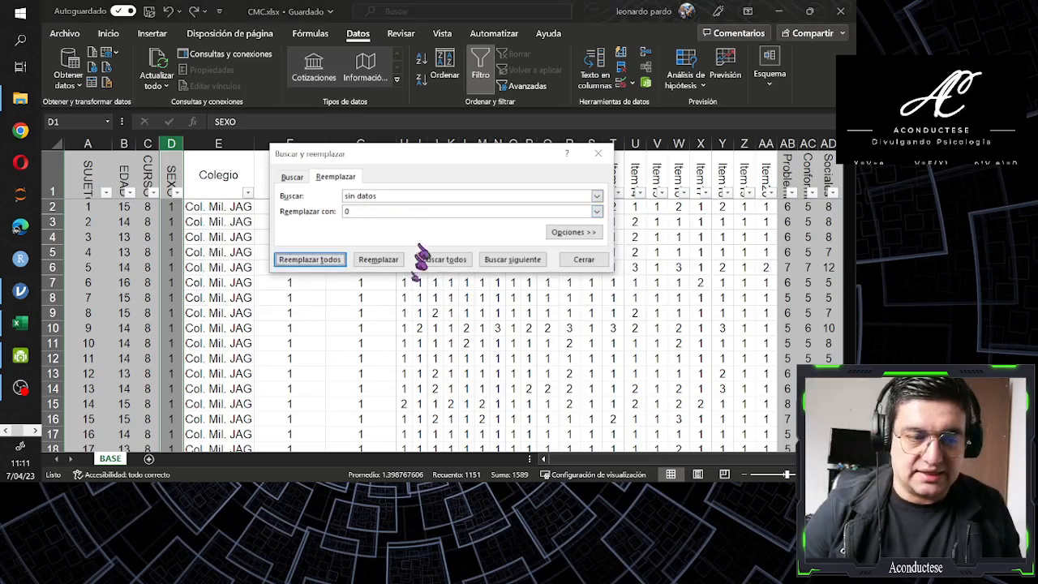
left_click(581, 260)
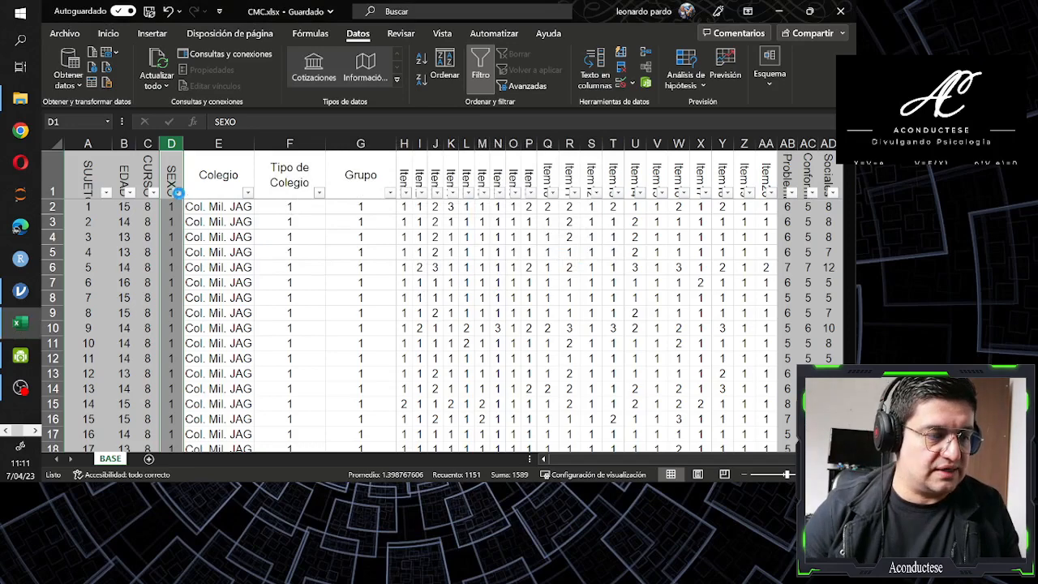
Replace every "no respuesta" with 0 throughout the SEXO column and close the replace dialog
left_click(177, 193)
left_click(178, 193)
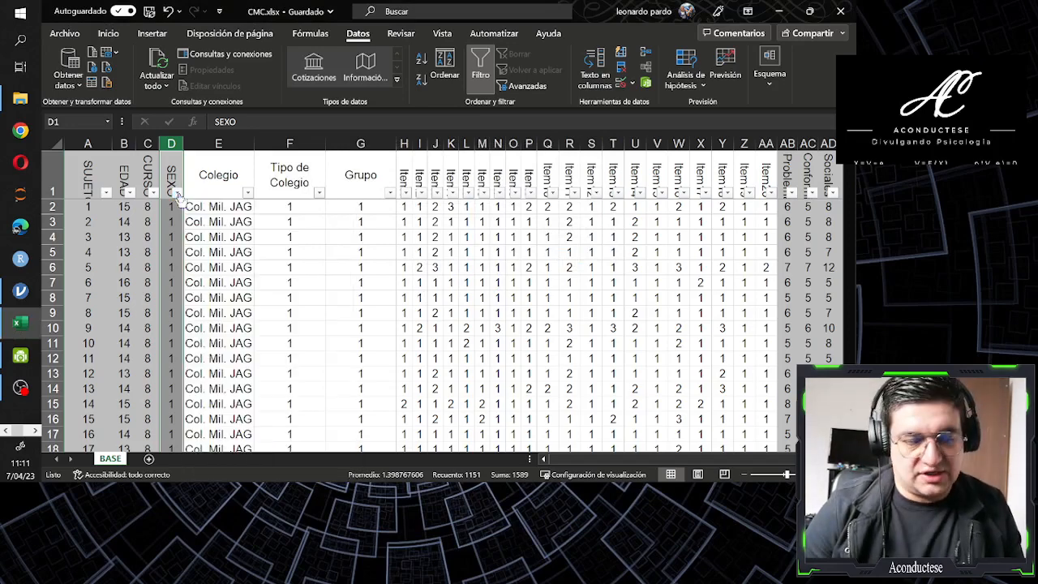
key("ctrl+l")
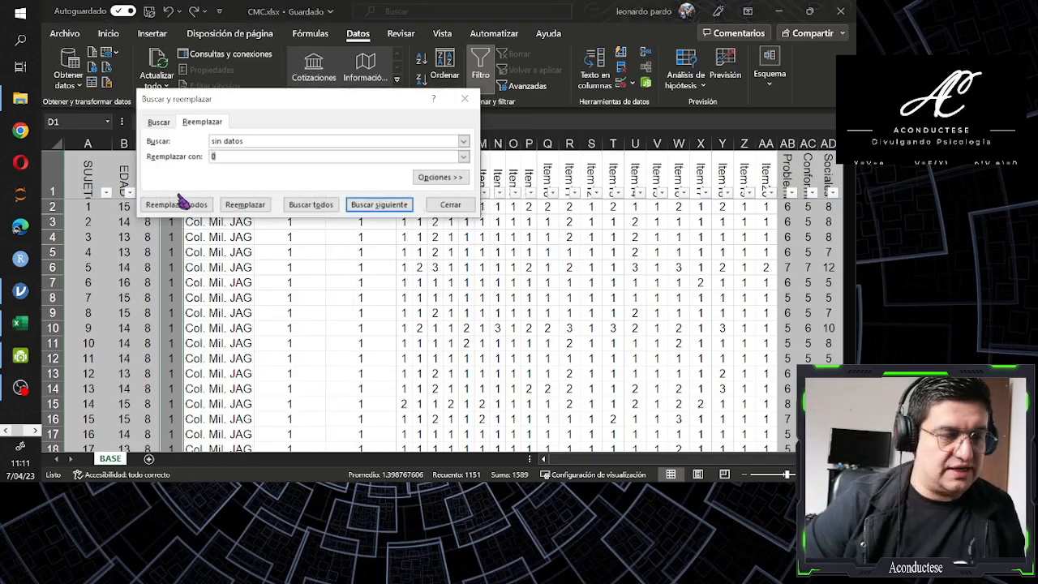
type("no respuesta")
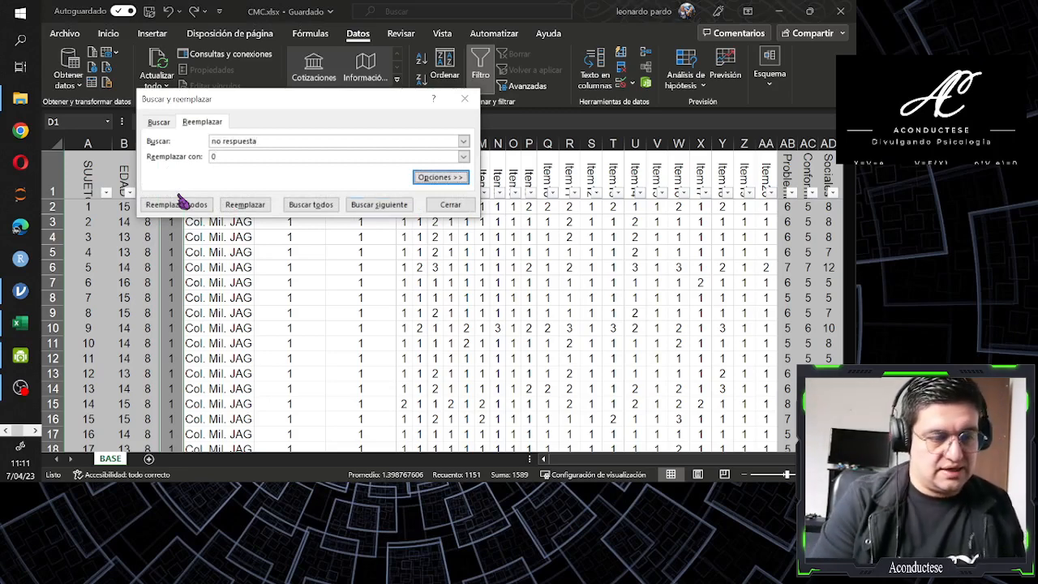
left_click(176, 204)
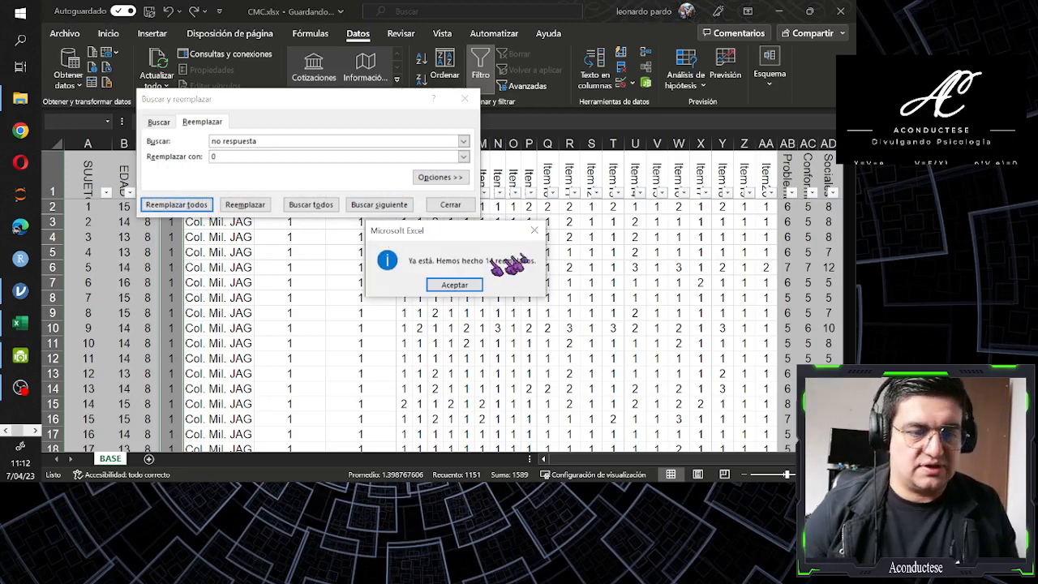
left_click(454, 285)
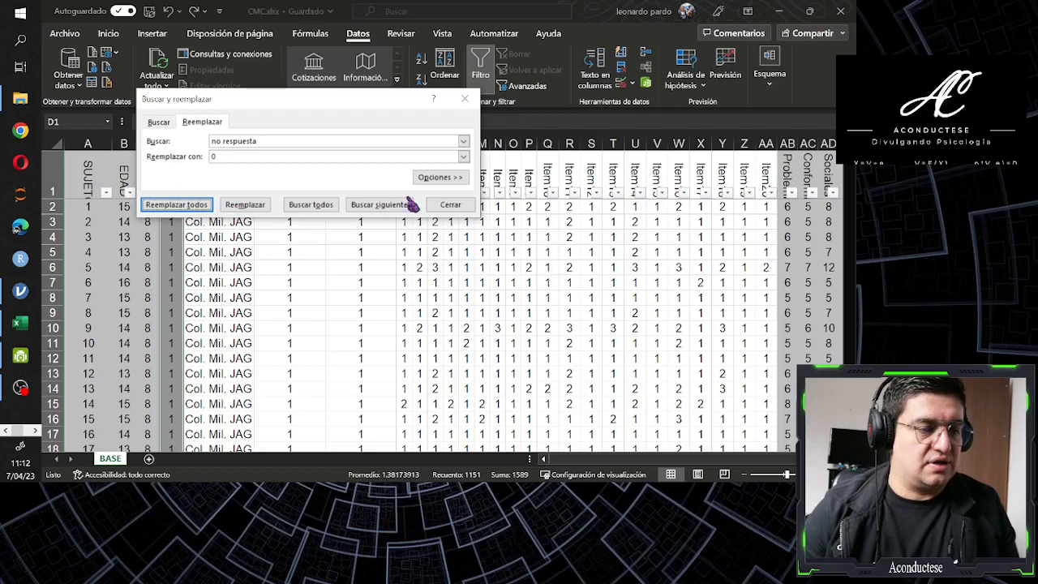
left_click(450, 204)
Check the distinct values in the SEXO column's filter without filtering out any of them
left_click(170, 171)
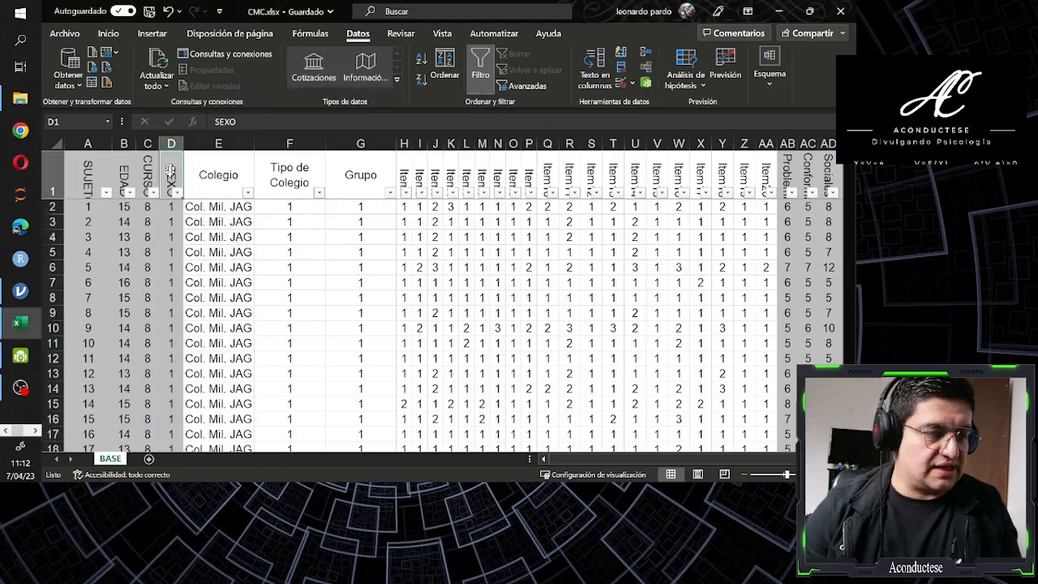
left_click(177, 192)
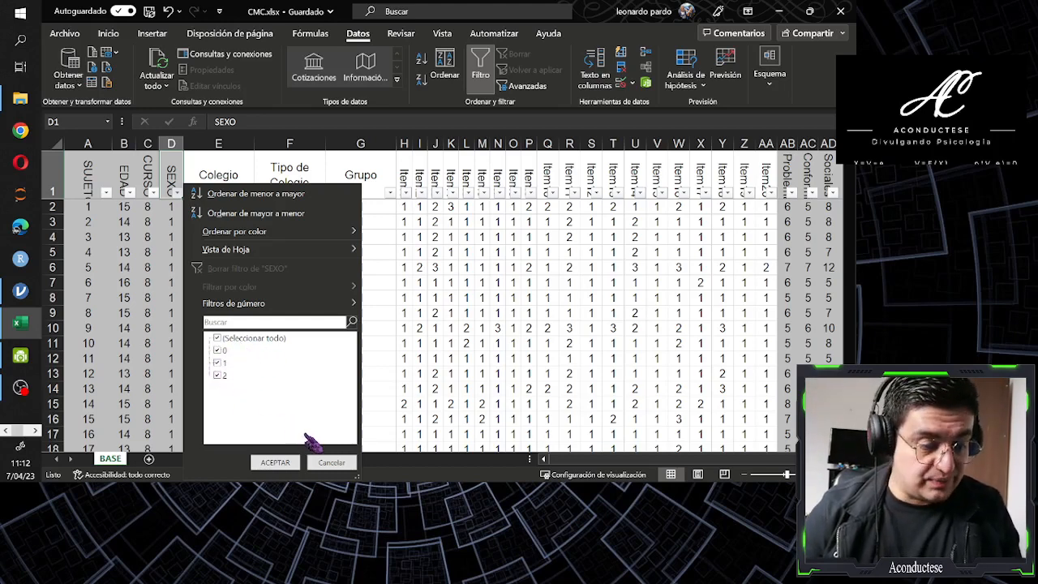
left_click(297, 462)
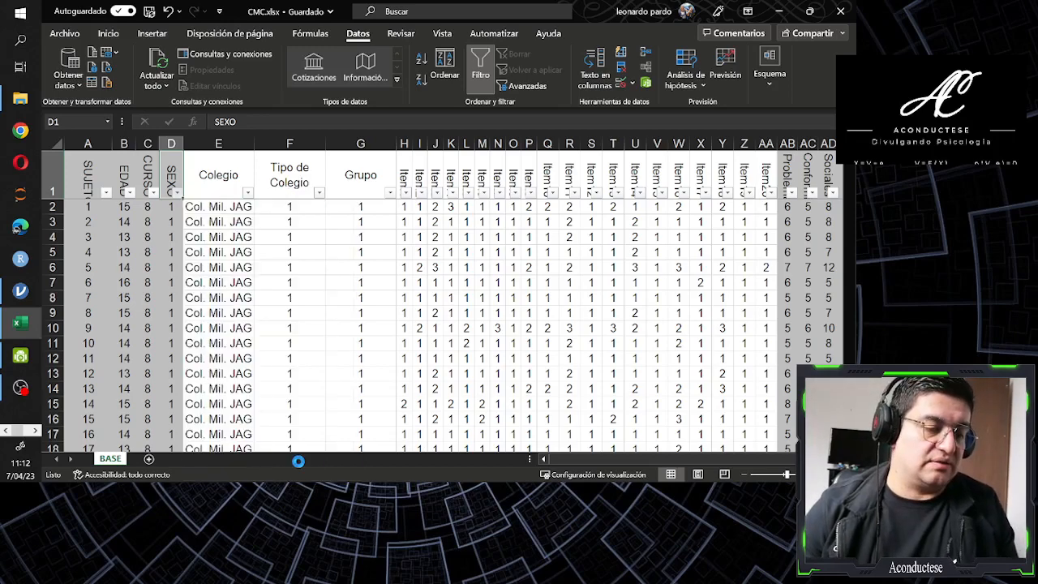
Review the variable headers from SUJETO through EDAD, CURSO and SEXO to Colegio, along with the first Colegio entry
left_click(199, 206)
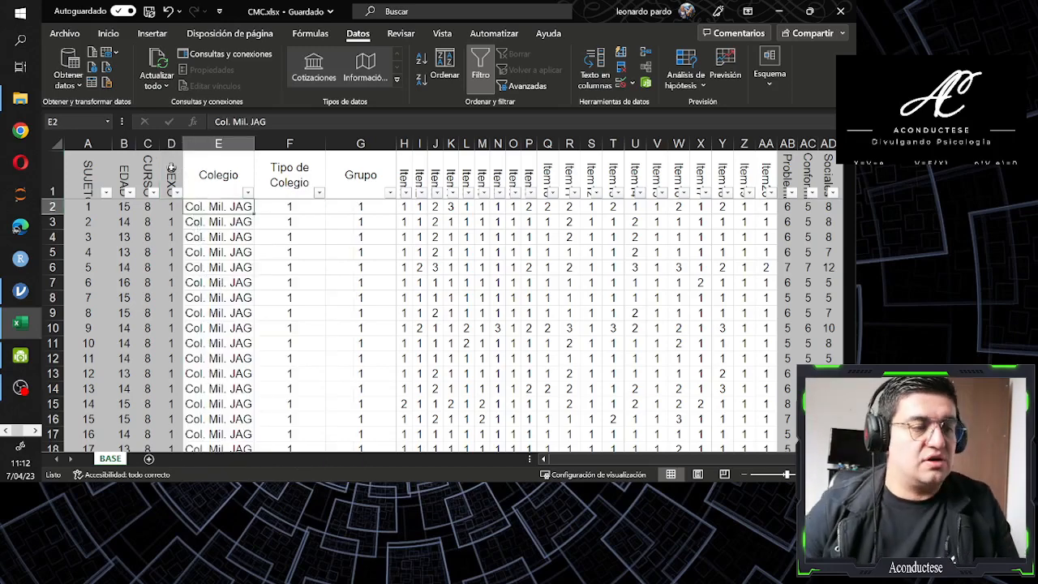
left_click(174, 172)
left_click(204, 175)
left_click(201, 207)
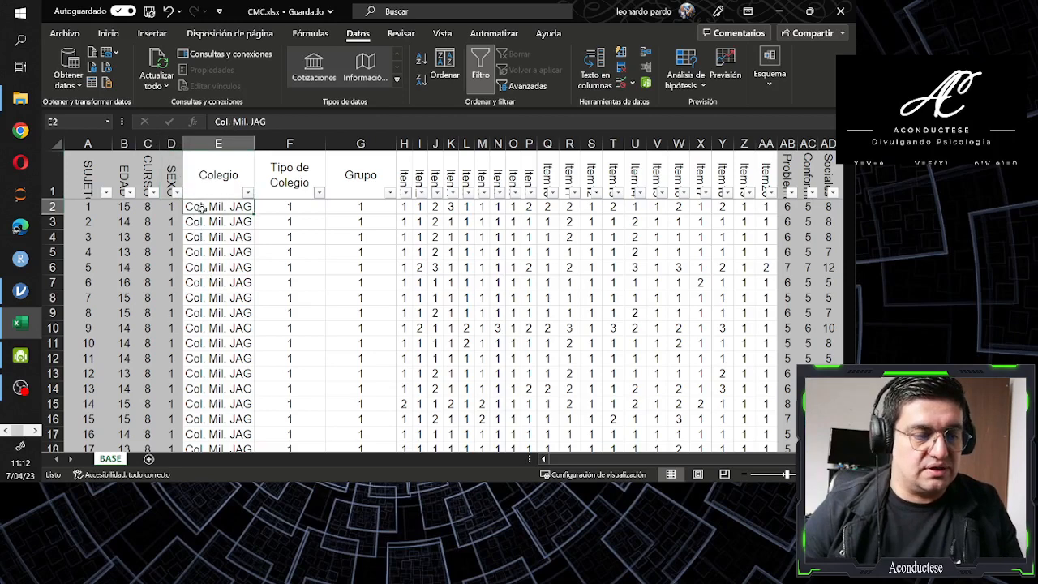
left_click(204, 178)
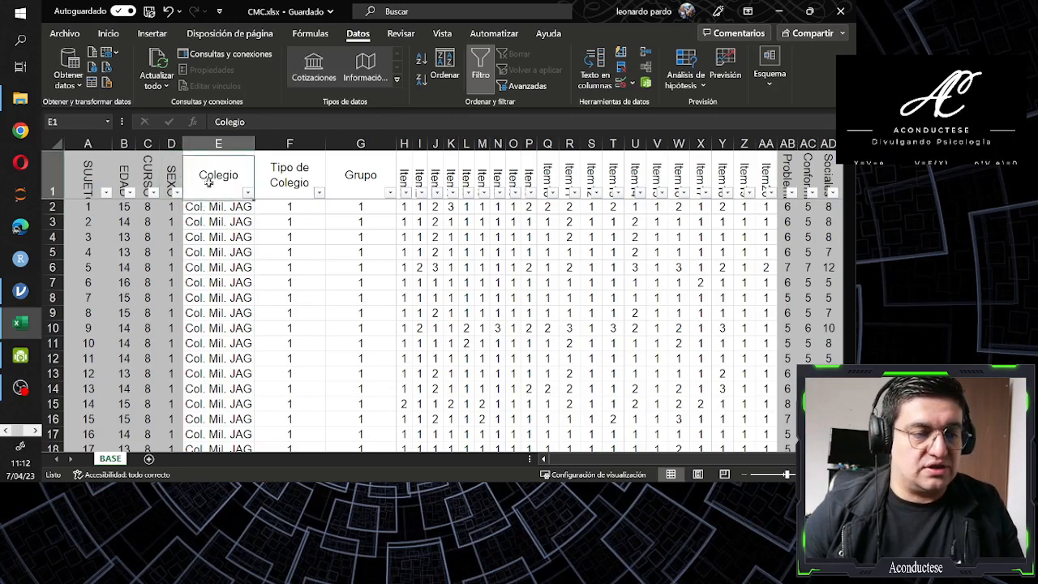
left_click(81, 172)
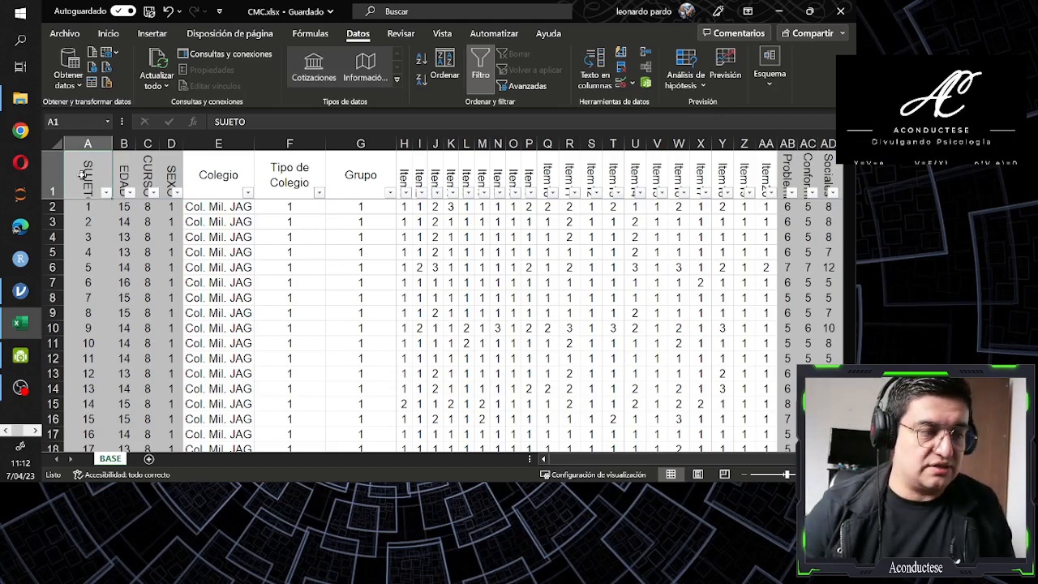
left_click(120, 172)
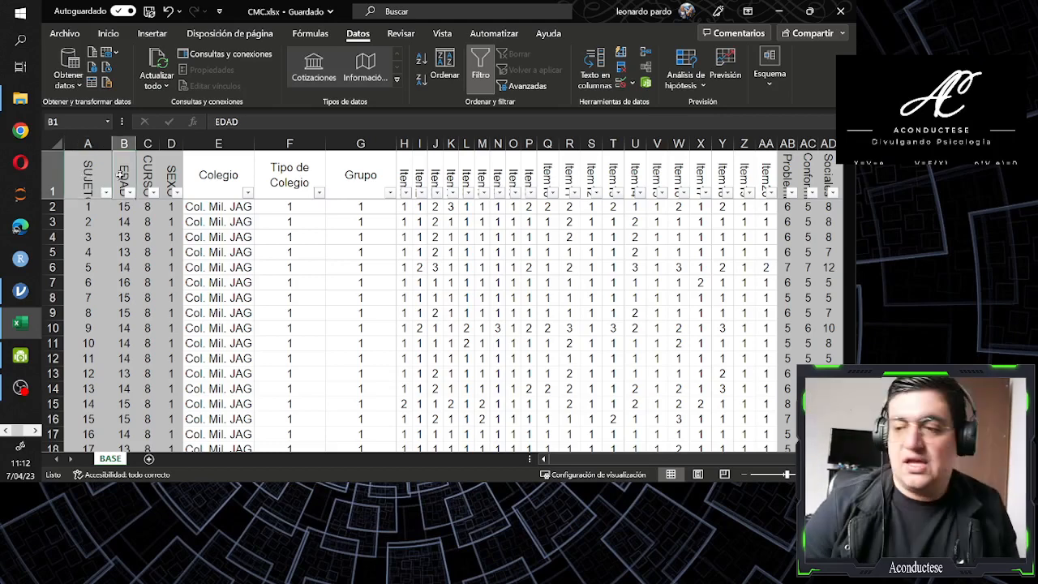
left_click(146, 172)
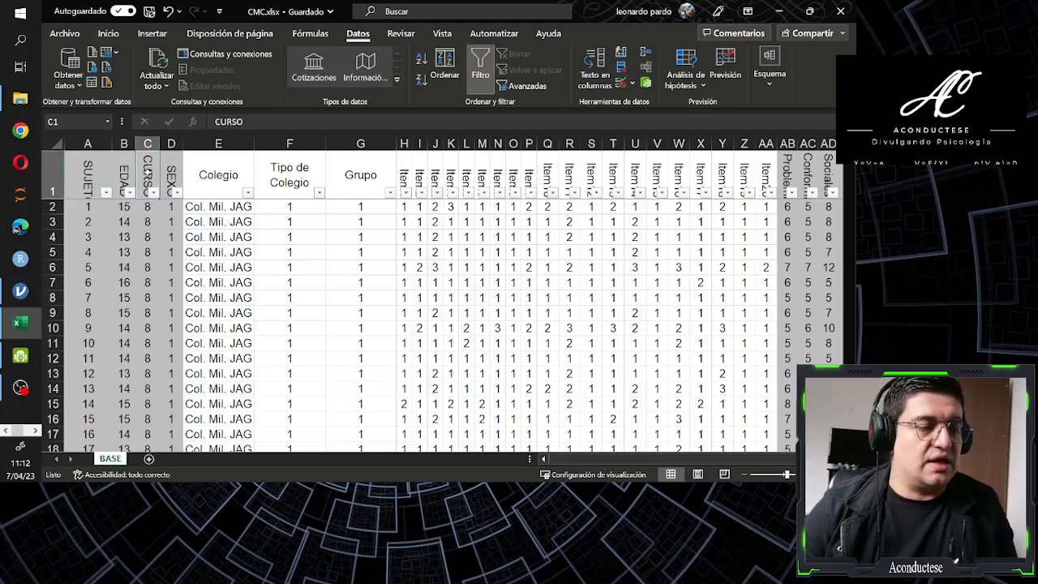
left_click(170, 172)
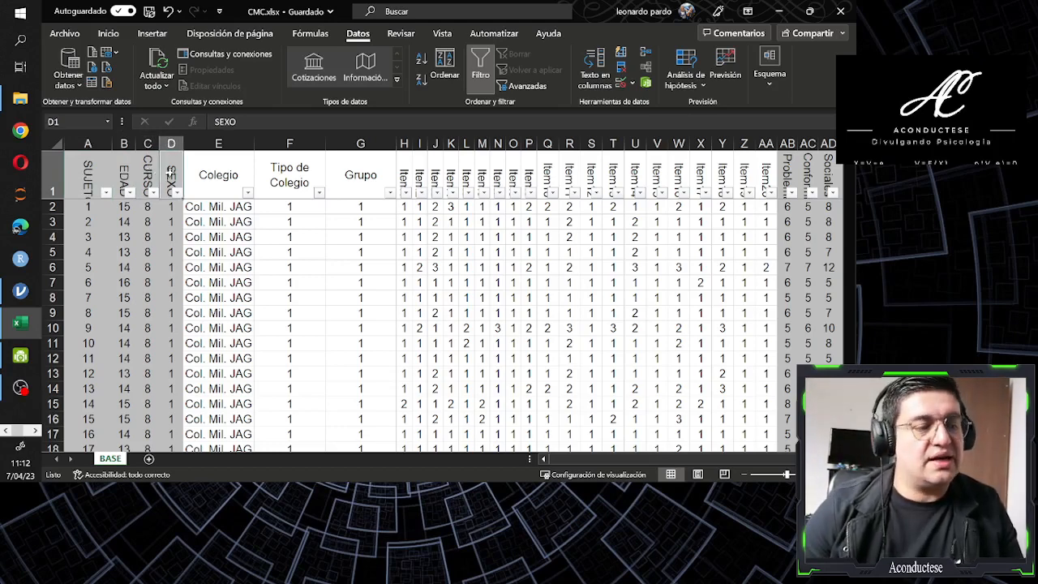
left_click(203, 175)
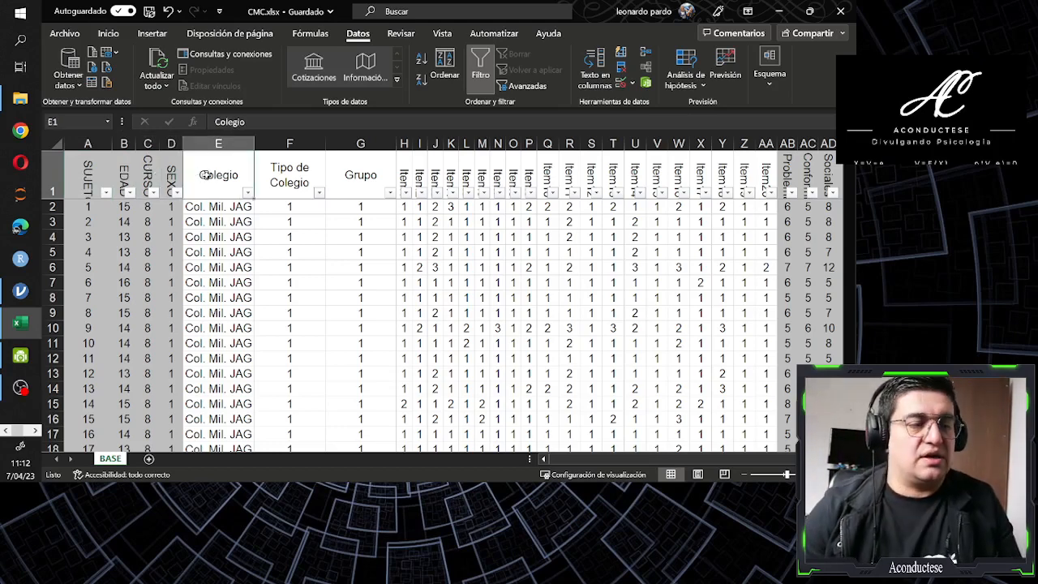
left_click(218, 208)
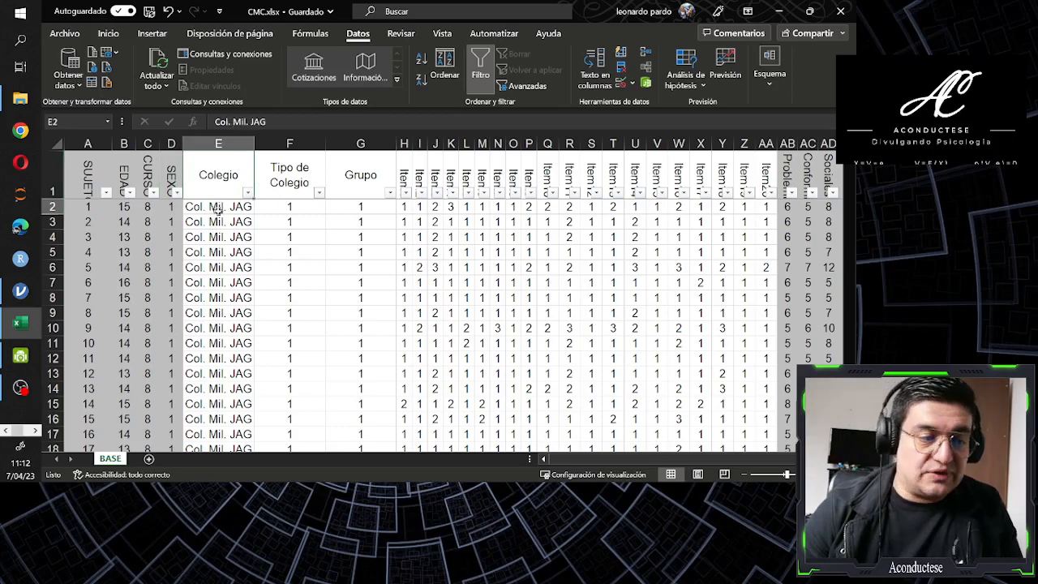
left_click(221, 180)
Compare the Colegio and Tipo de Colegio columns and check the distinct values in the Tipo de Colegio filter without applying it
left_click(279, 178)
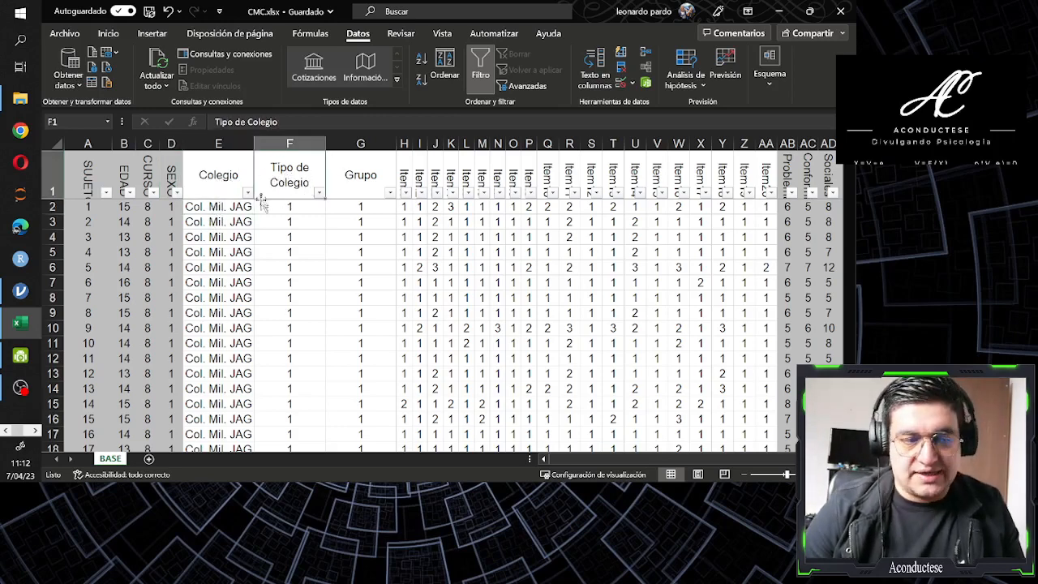
left_click(235, 206)
left_click(225, 185)
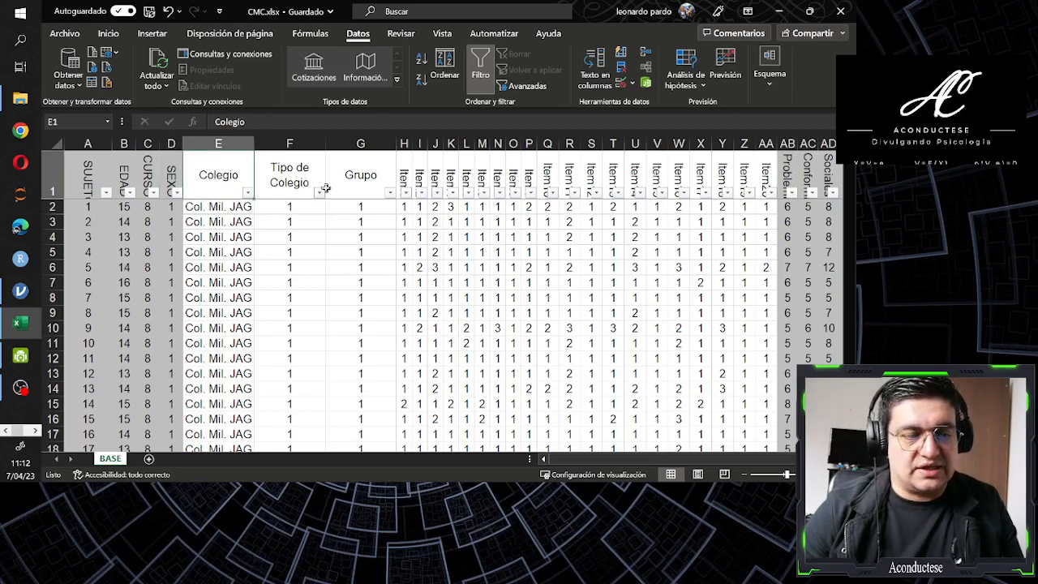
left_click(317, 192)
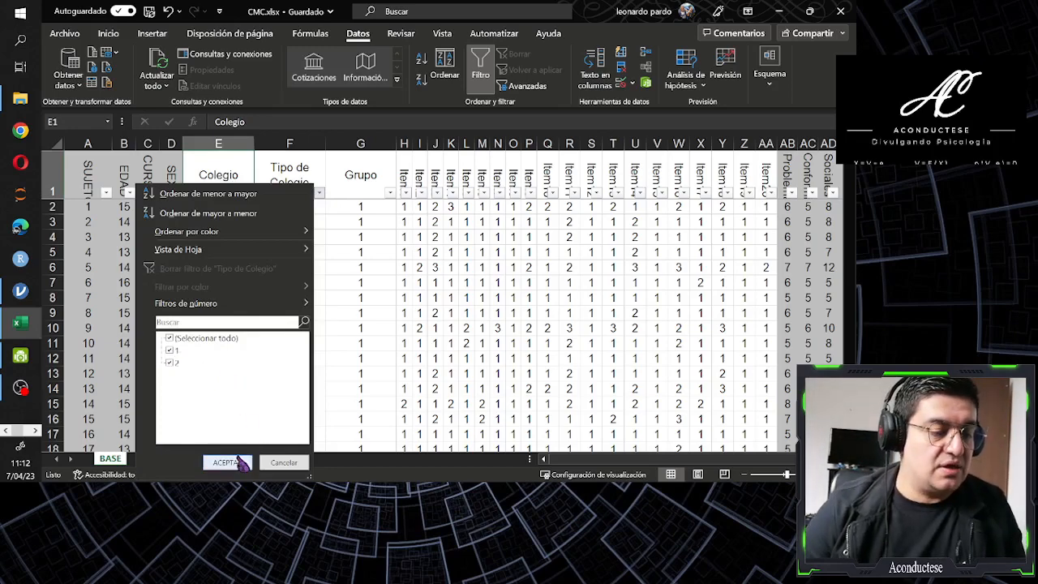
left_click(282, 462)
Filter the Grupo column to show only the records with value 1
left_click(370, 185)
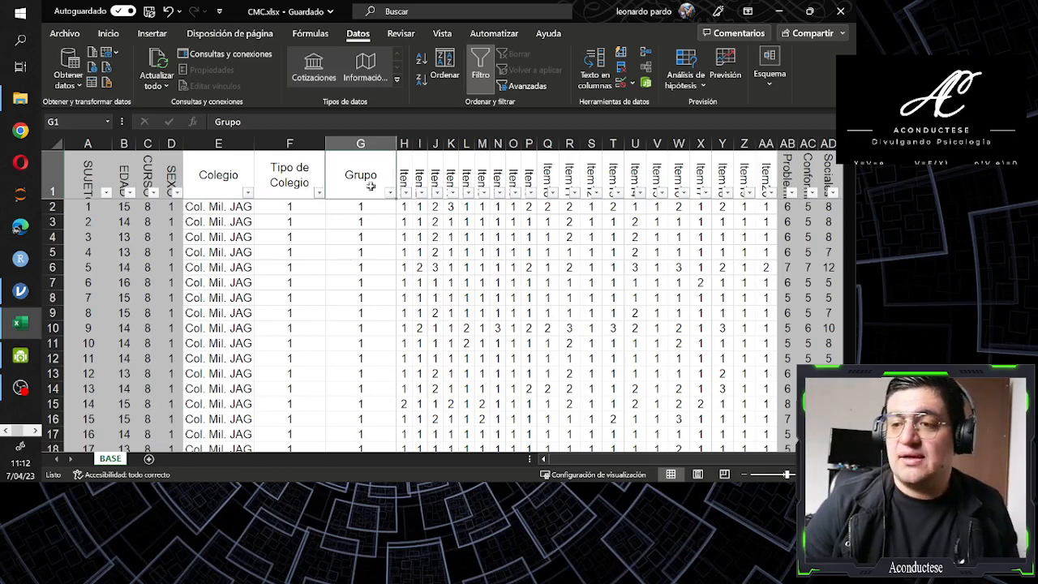
scroll(354, 280, "down", 1)
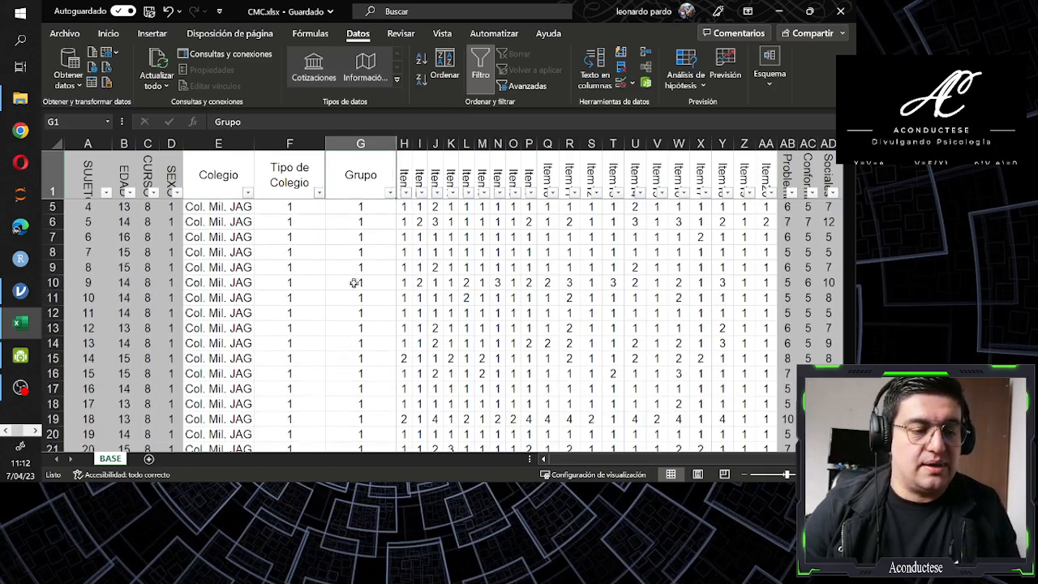
scroll(354, 283, "up", 1)
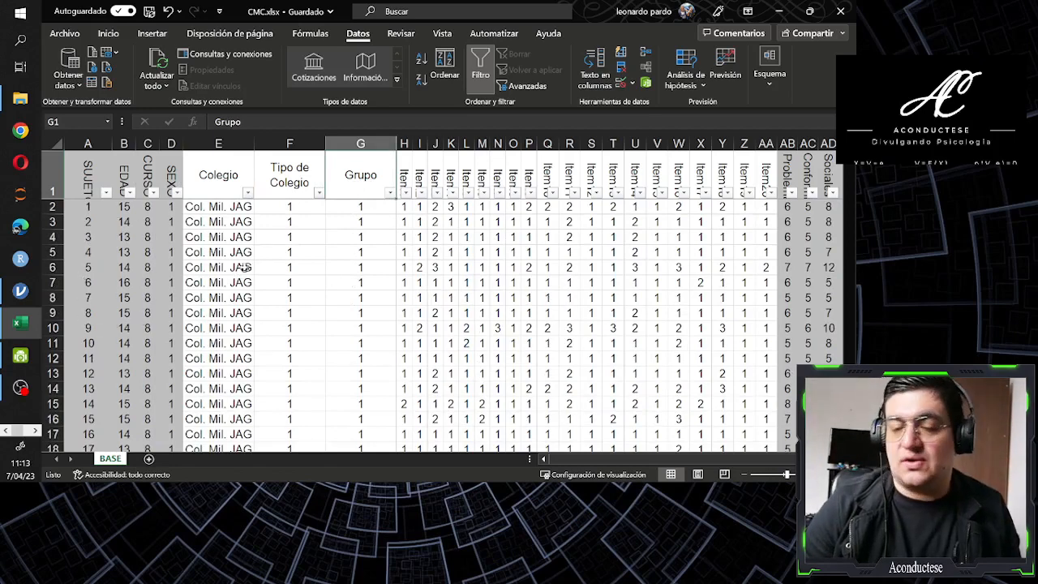
left_click(391, 193)
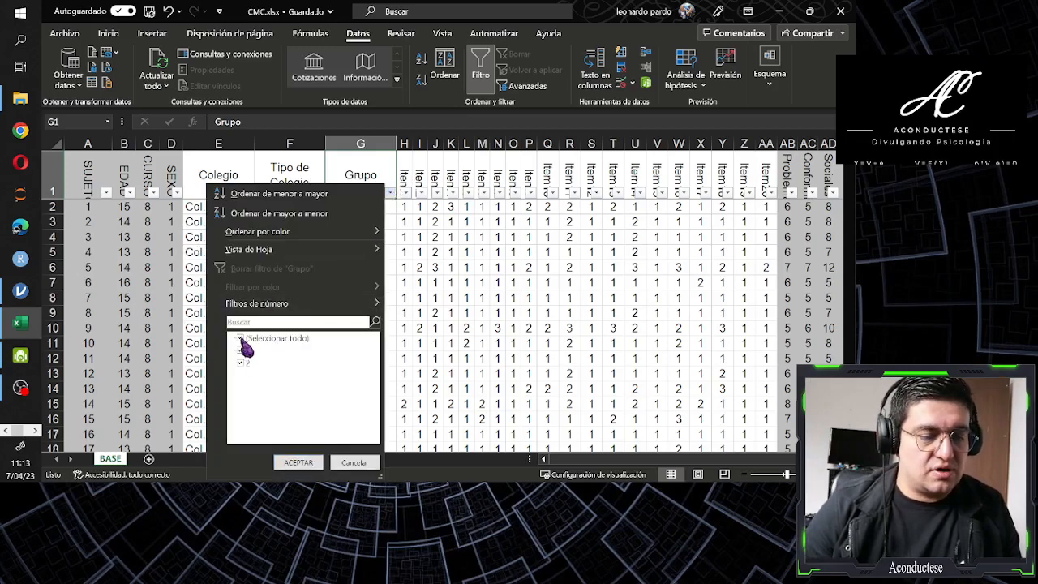
left_click(241, 338)
left_click(241, 350)
left_click(303, 462)
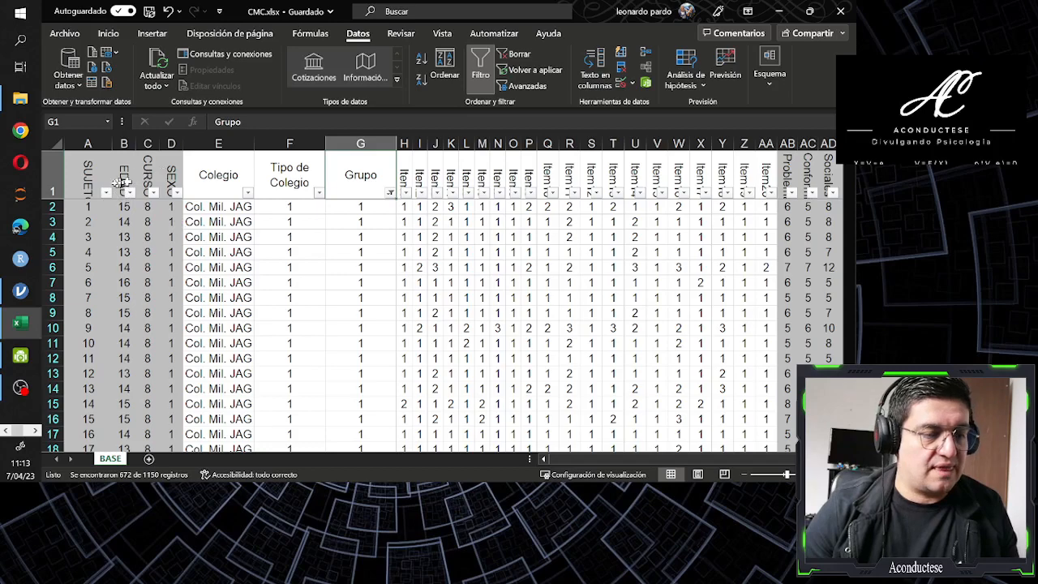
Check which CURSO values remain in the filtered records using that column's filter list, leaving it unchanged
left_click(146, 180)
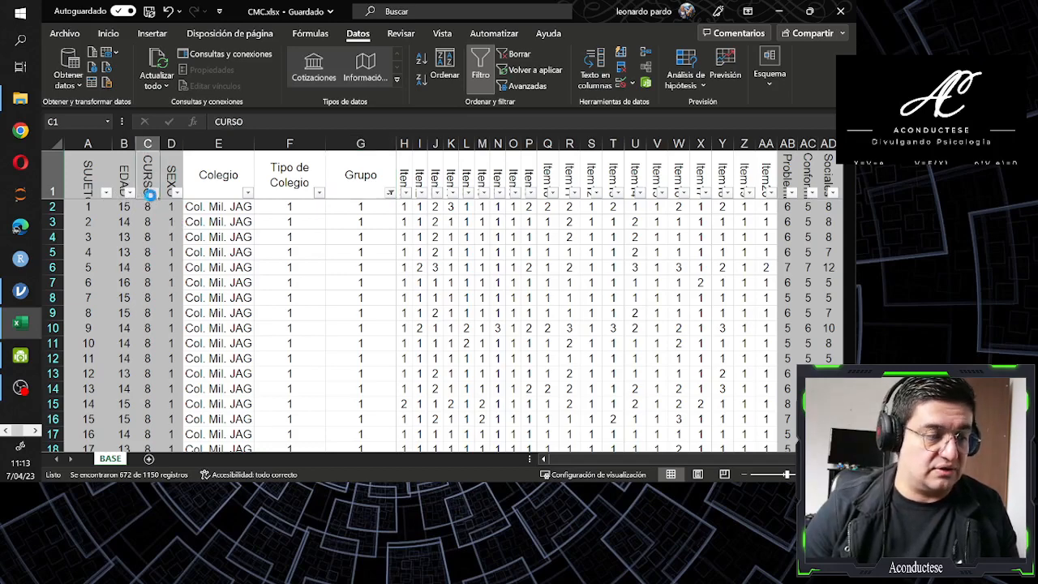
left_click(152, 192)
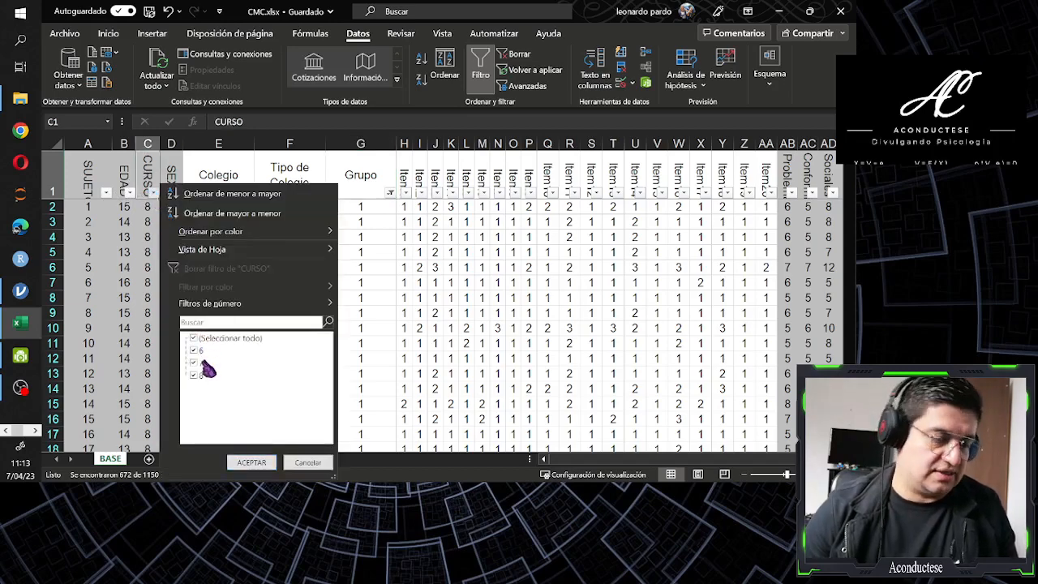
left_click(305, 464)
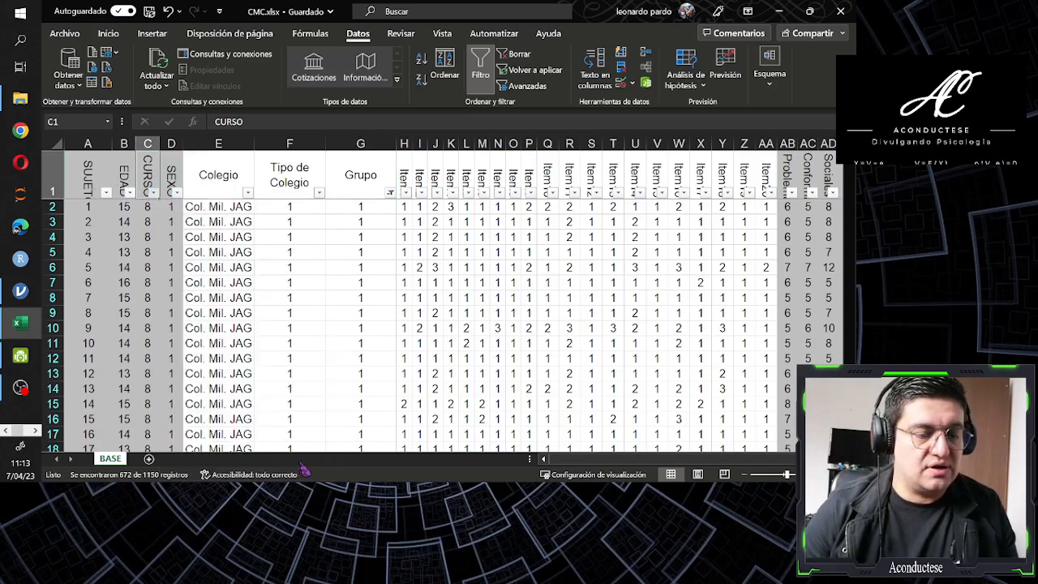
Filter the Grupo column to show only the records with value 2
left_click(376, 177)
left_click(390, 192)
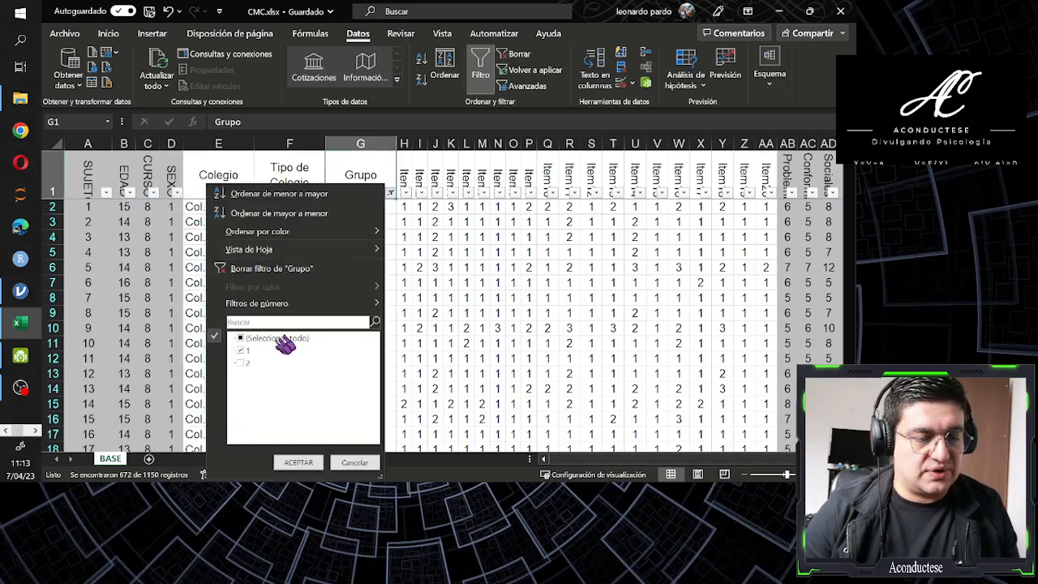
left_click(242, 364)
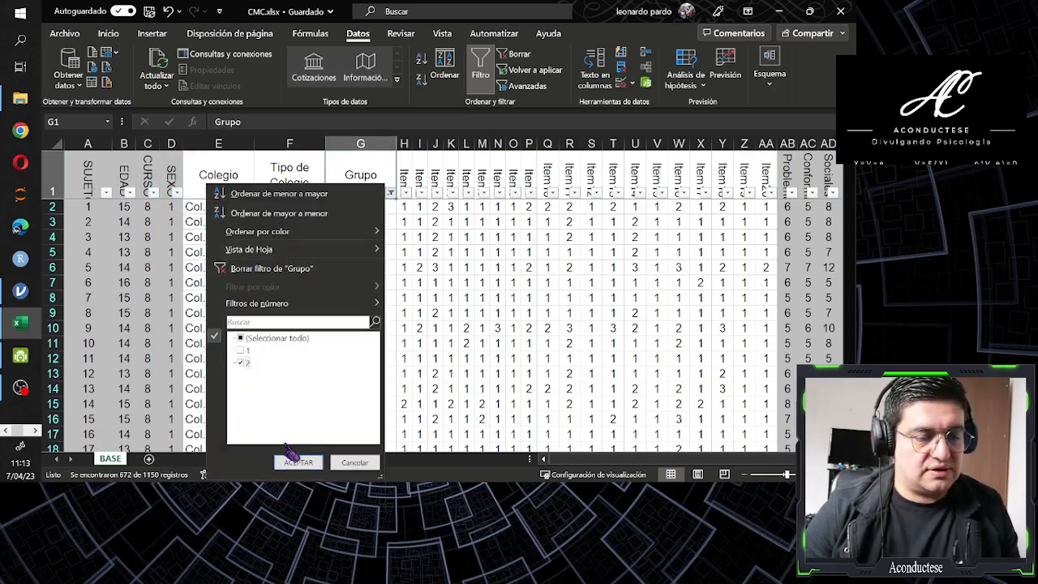
left_click(294, 460)
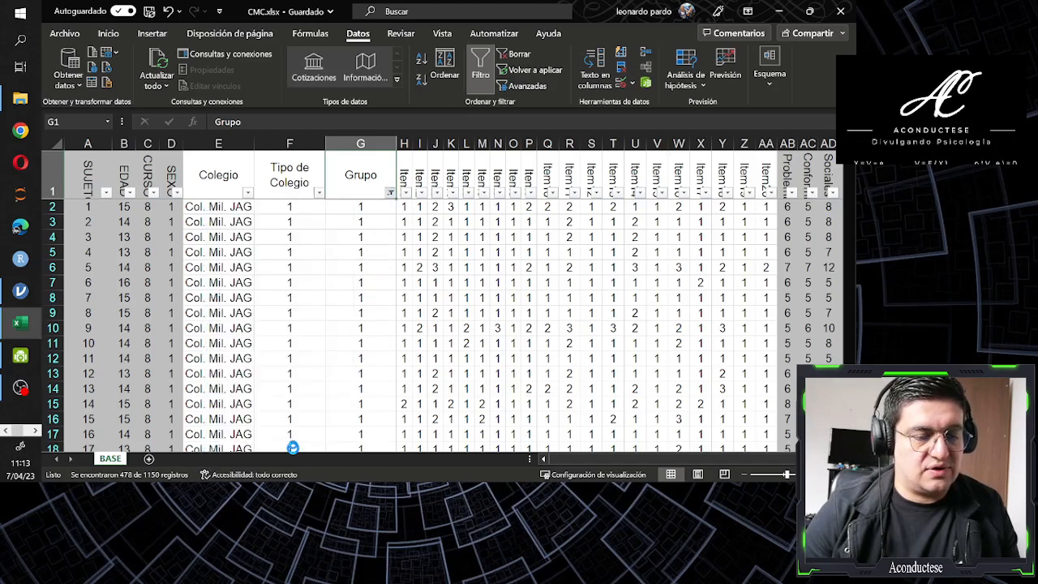
Check the CURSO values remaining for Grupo 2 in that column's filter list without applying any change
left_click(149, 183)
left_click(153, 192)
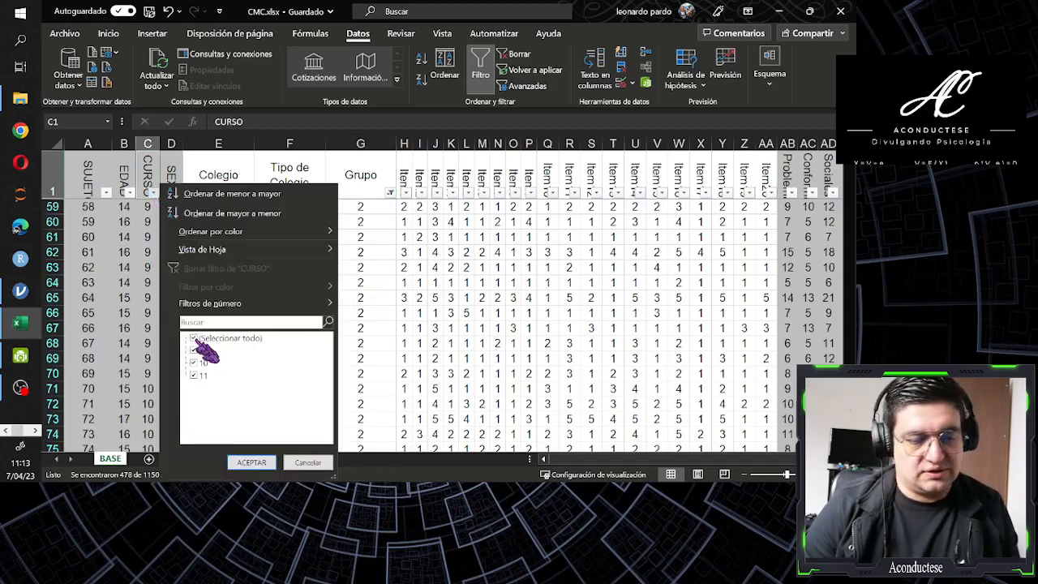
left_click(304, 462)
Reselect all values in the Grupo filter so the records of both groups are displayed
left_click(349, 196)
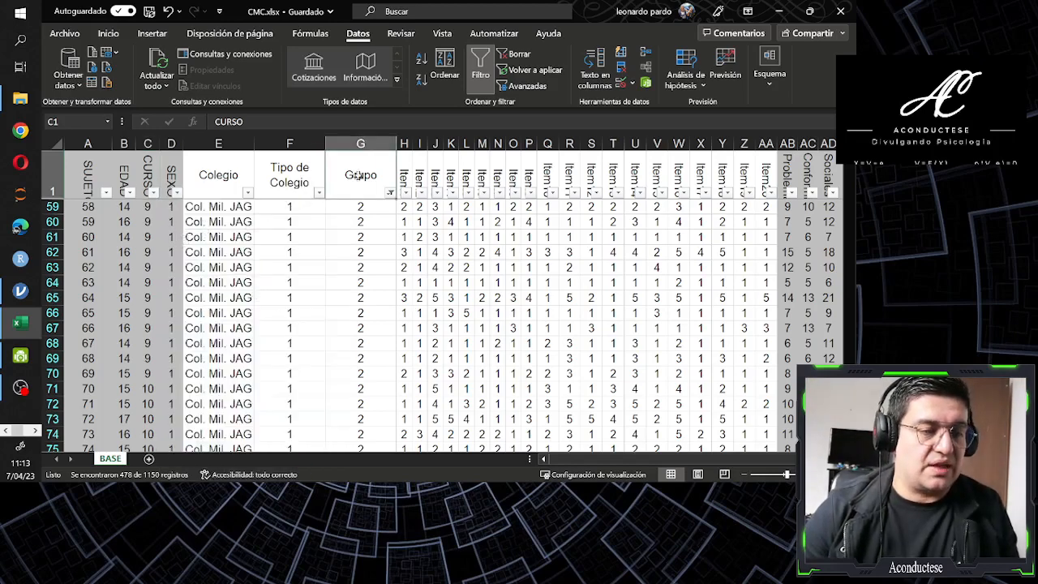
left_click(390, 192)
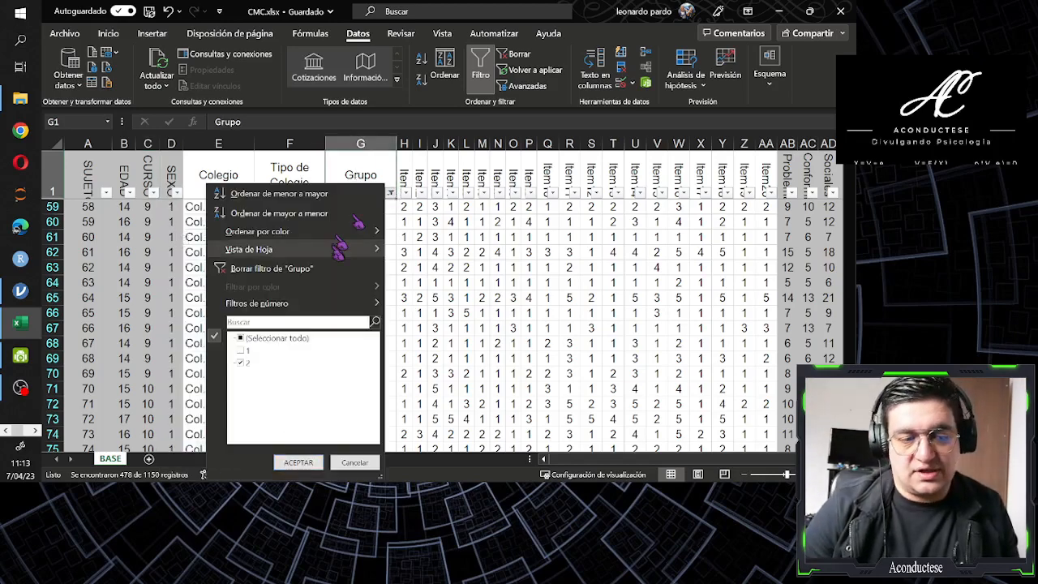
left_click(248, 338)
left_click(294, 462)
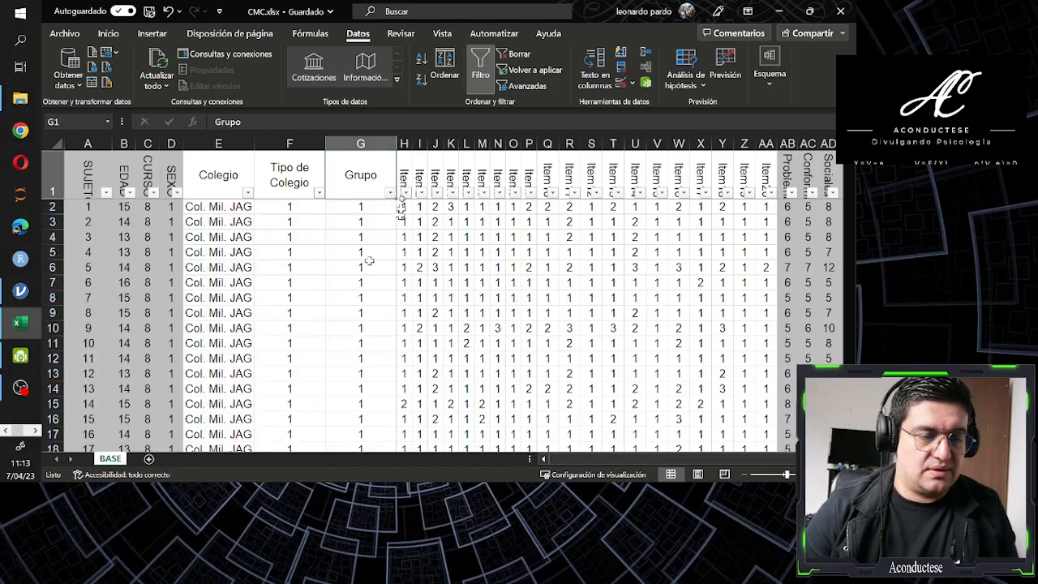
Review the item column headers from Item1 through Item20, turning off the column filters to read their full names
left_click(407, 191)
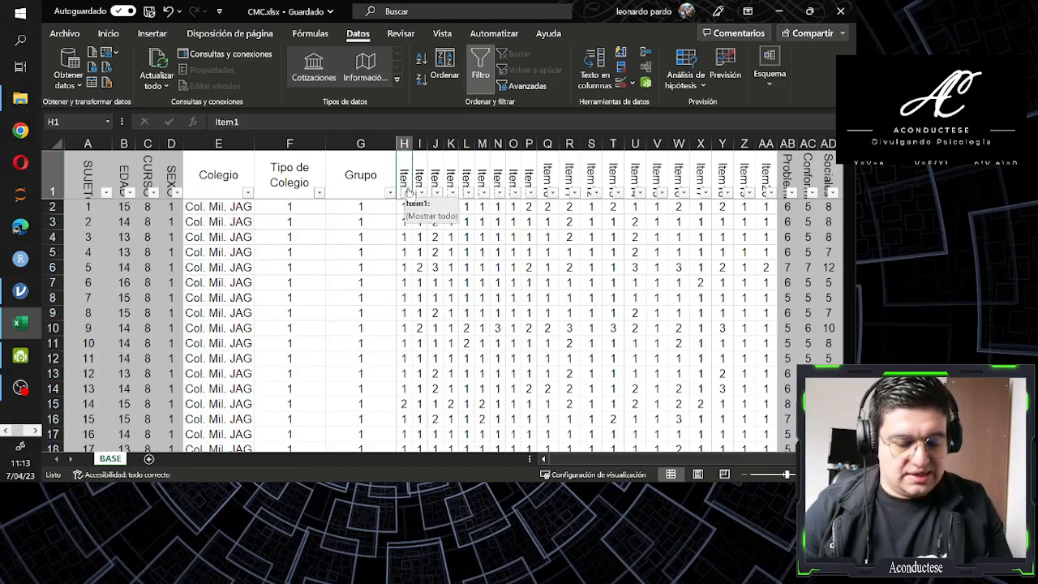
key("Right")
key("Right")
key("Right")
key("Right")
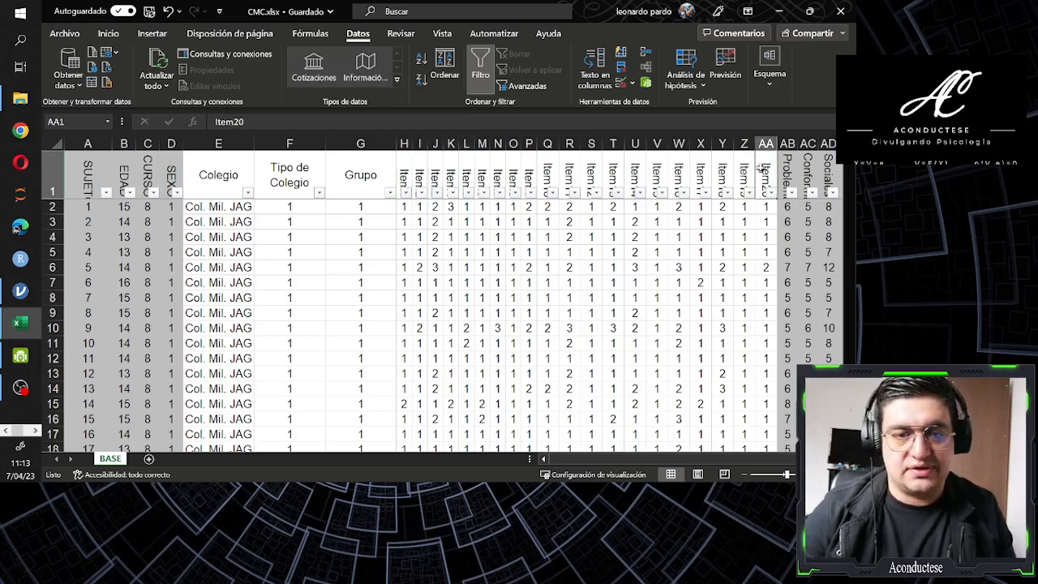
left_click(765, 173)
key("ctrl+shift+l")
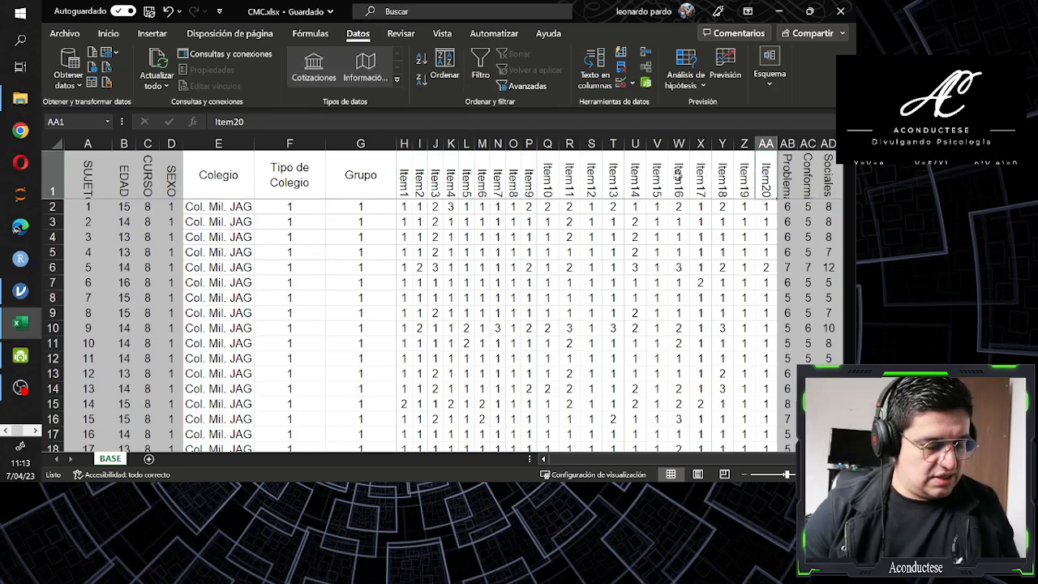
left_click(403, 185)
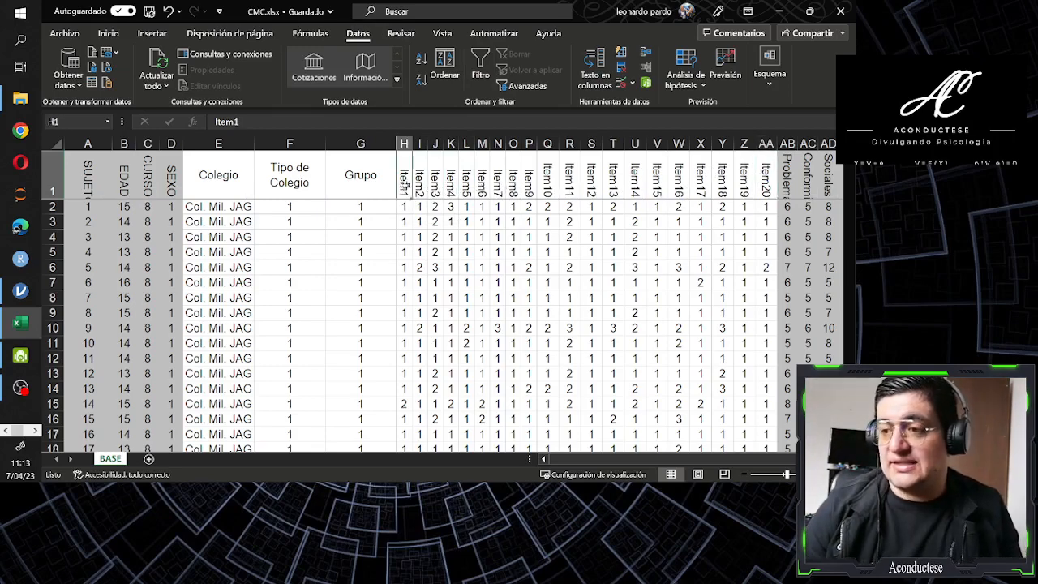
left_click(404, 206)
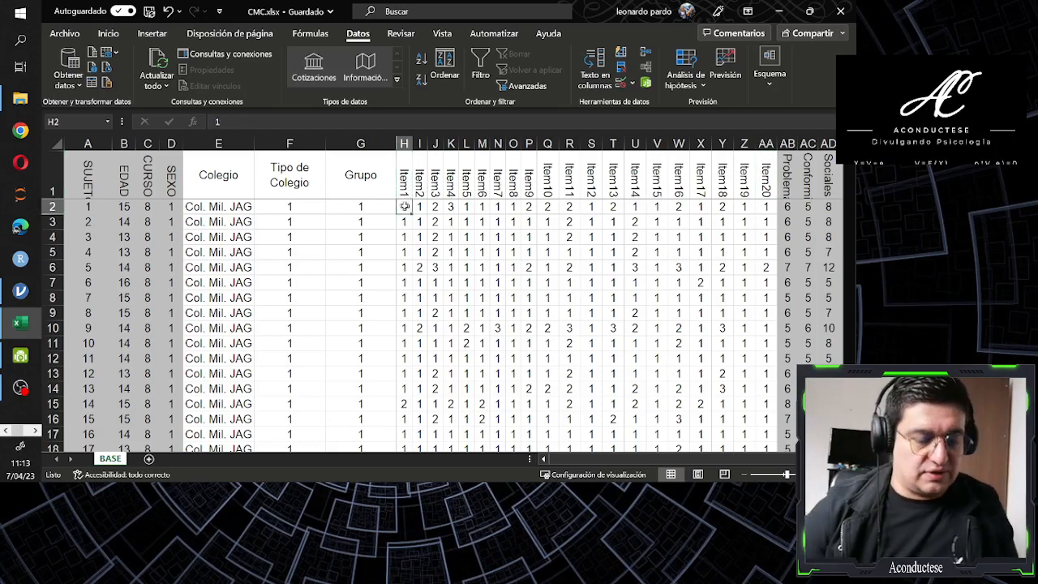
key("Up")
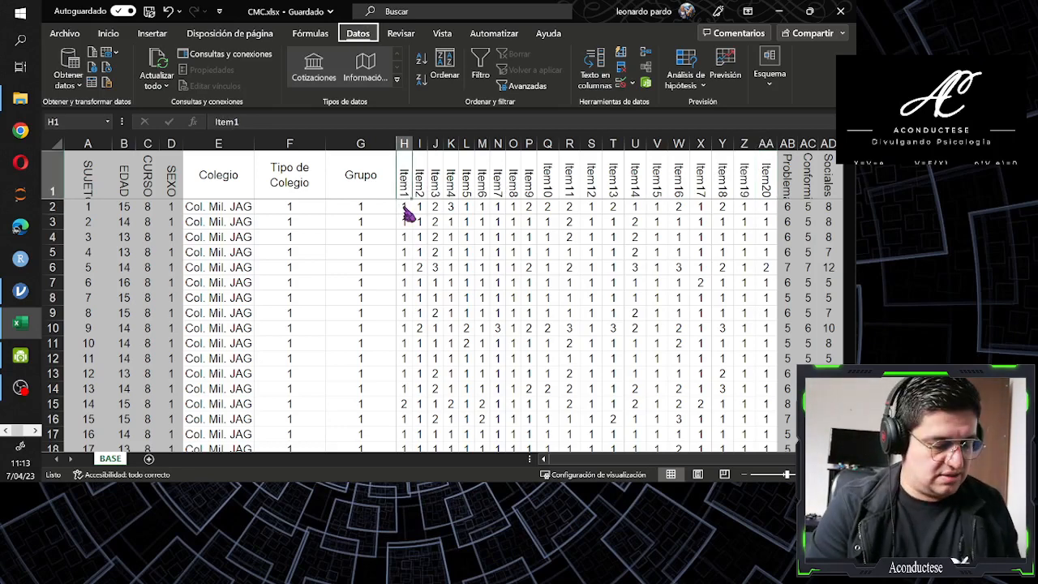
Turn the column filters back on and check the distinct response values in the Item1 filter list without applying it
key("ctrl+shift+l")
left_click(405, 192)
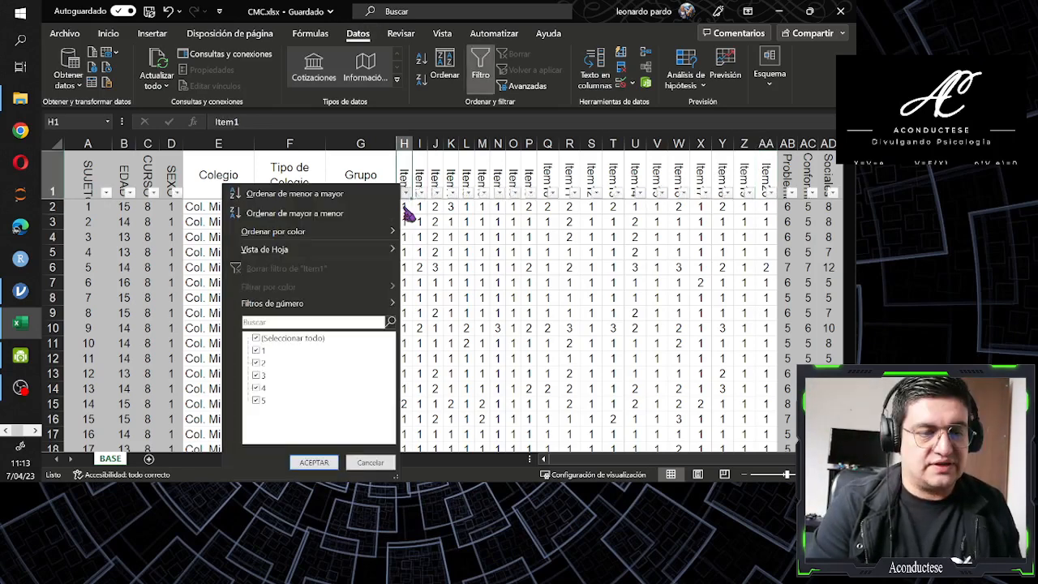
key("Up")
key("Up")
key("Up")
key("Down")
key("Down")
key("Down")
key("Down")
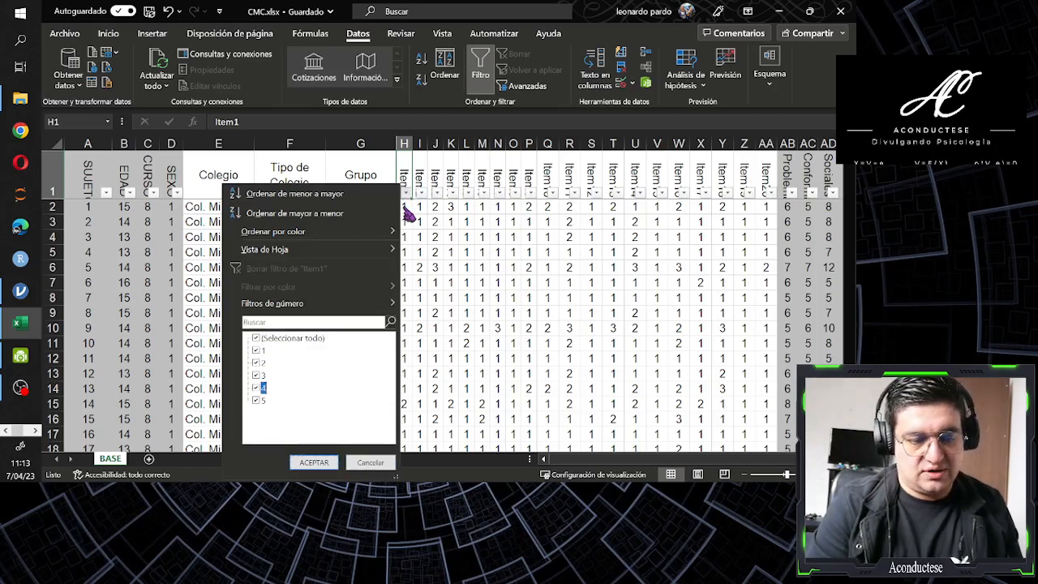
left_click(405, 206)
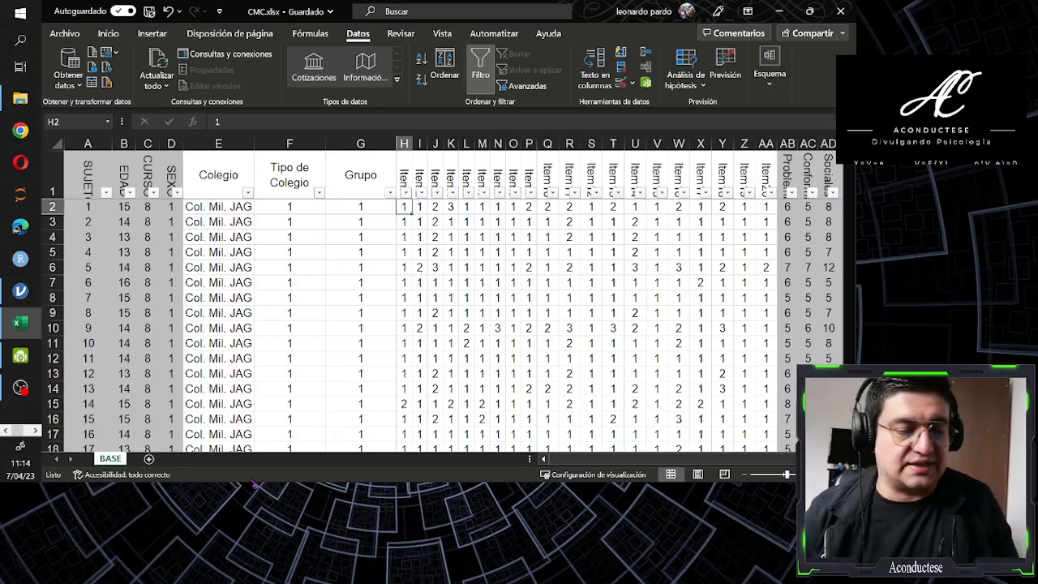
Add a new worksheet after BASE and enter "ítem1" in cell C3 as the example's row label
left_click(150, 458)
left_click(195, 169)
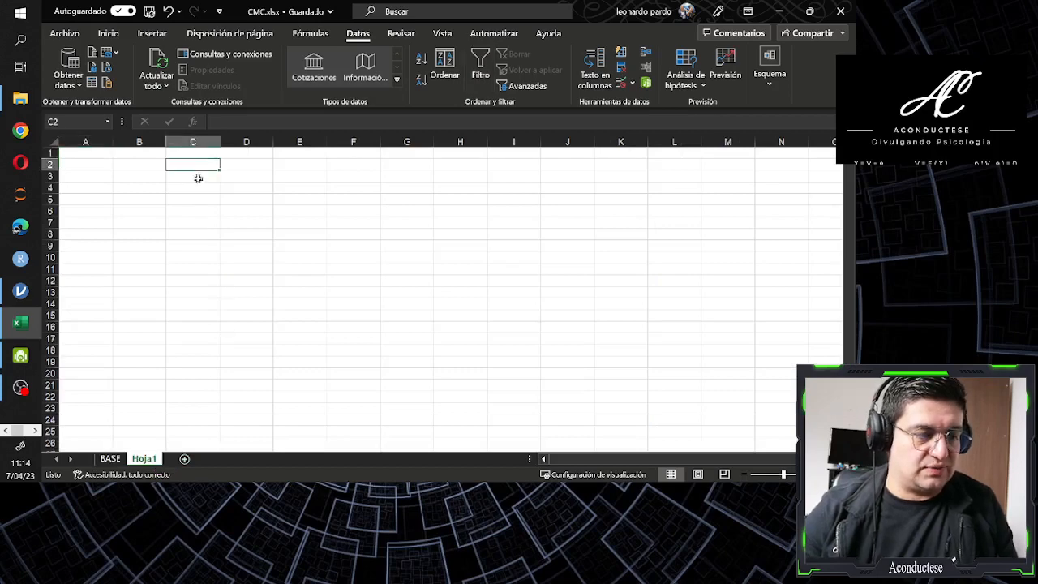
left_click(197, 177)
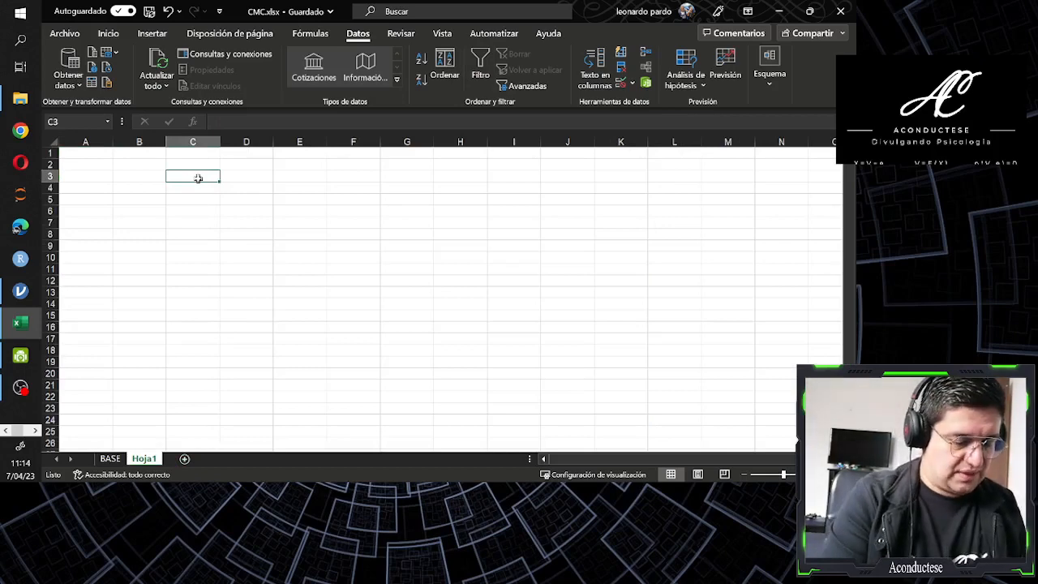
type("ítem1")
key("Tab")
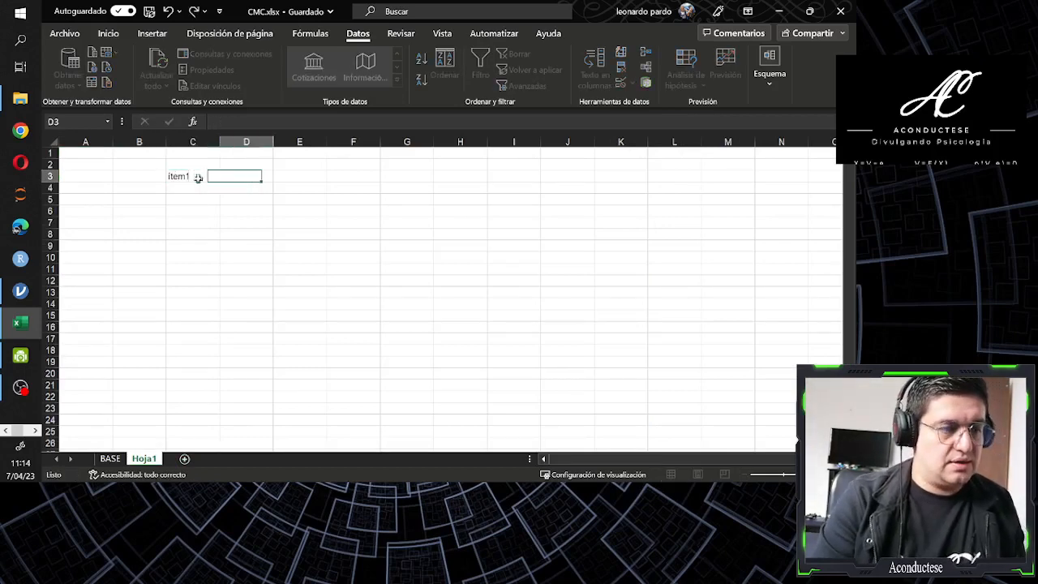
Enter the response labels "nunca", "algunas veces", "casi siempre" and "siempre" across cells D2 to G2
key("Up")
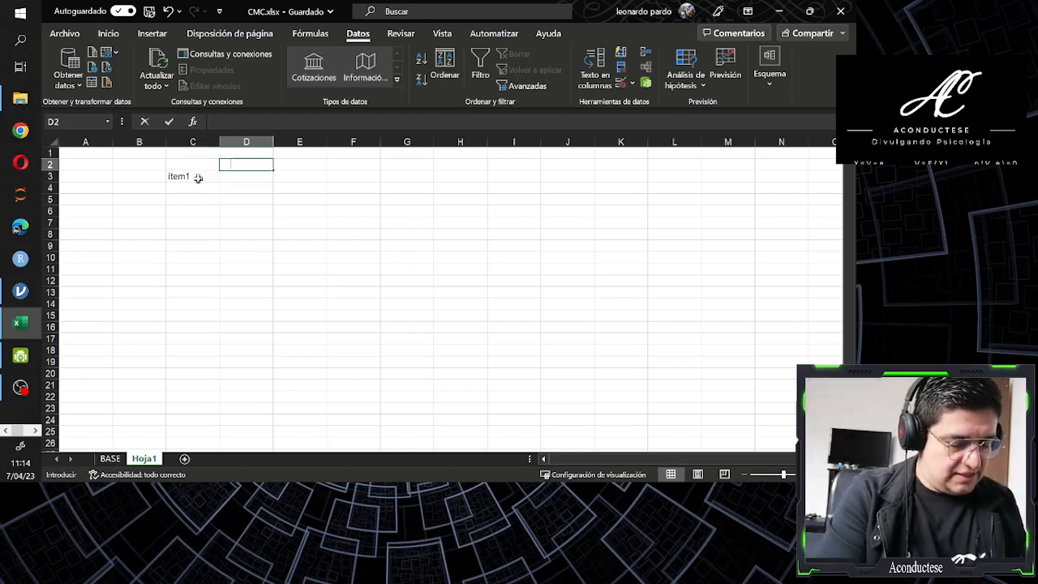
type("nunca")
key("Tab")
key("Left")
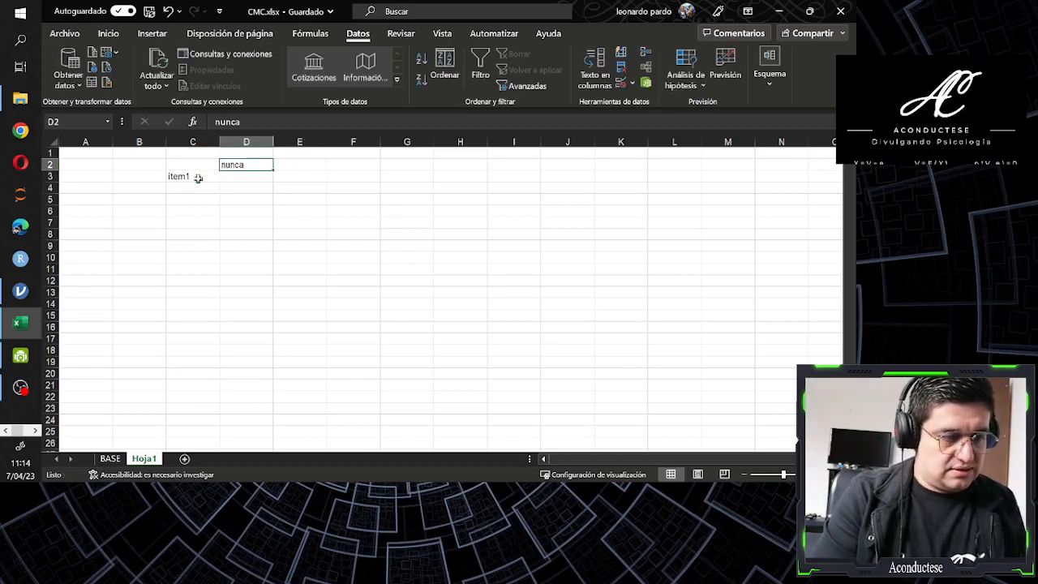
key("Right")
type("algun")
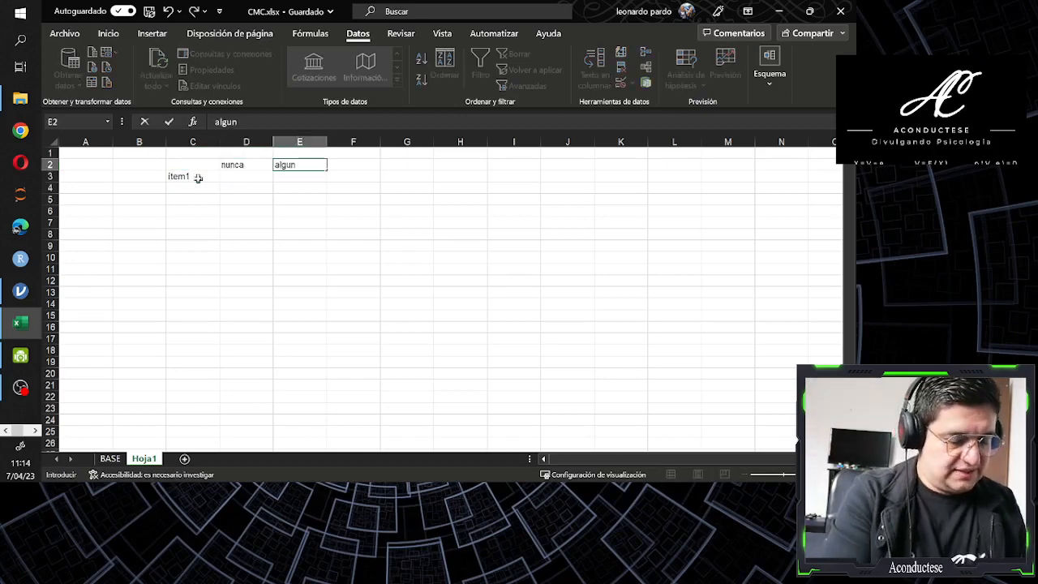
type("as veces")
key("Tab")
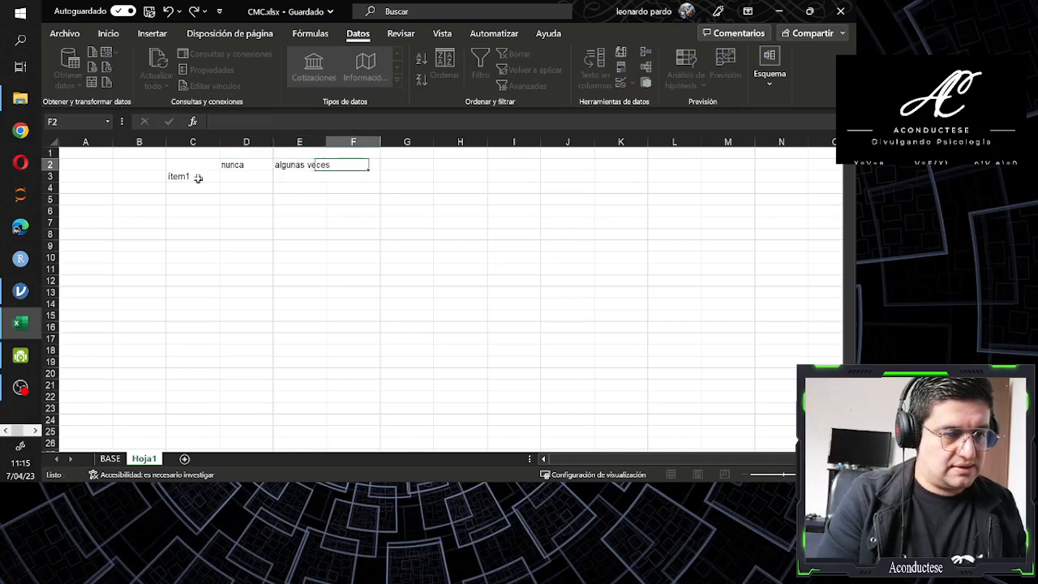
type("casi si")
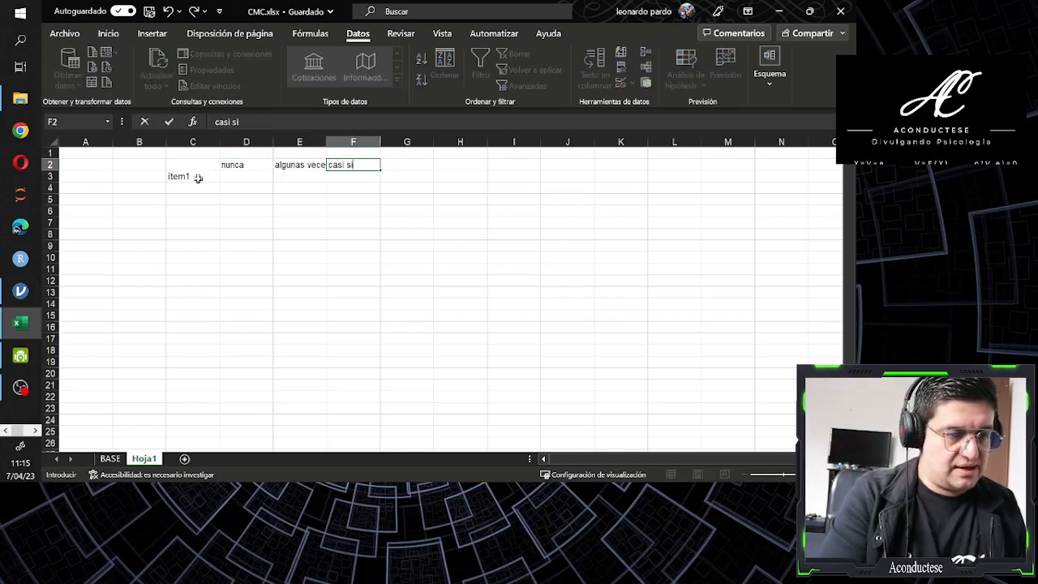
type("empre")
key("Tab")
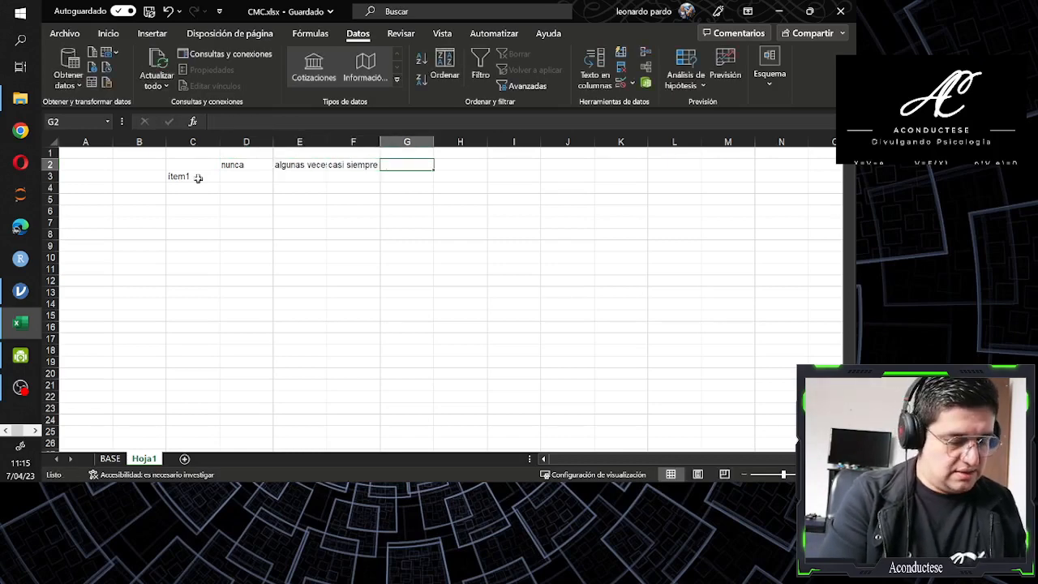
type("siempre")
key("Return")
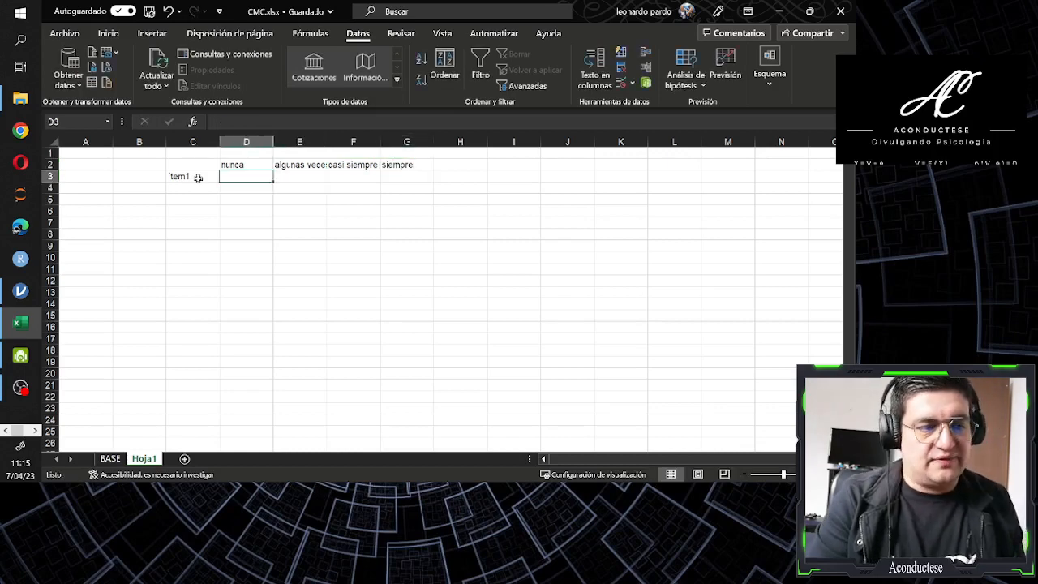
Enter the codes 1, 2, 3 and 4 in cells D3 to G3 beneath the response labels
type("1")
key("Tab")
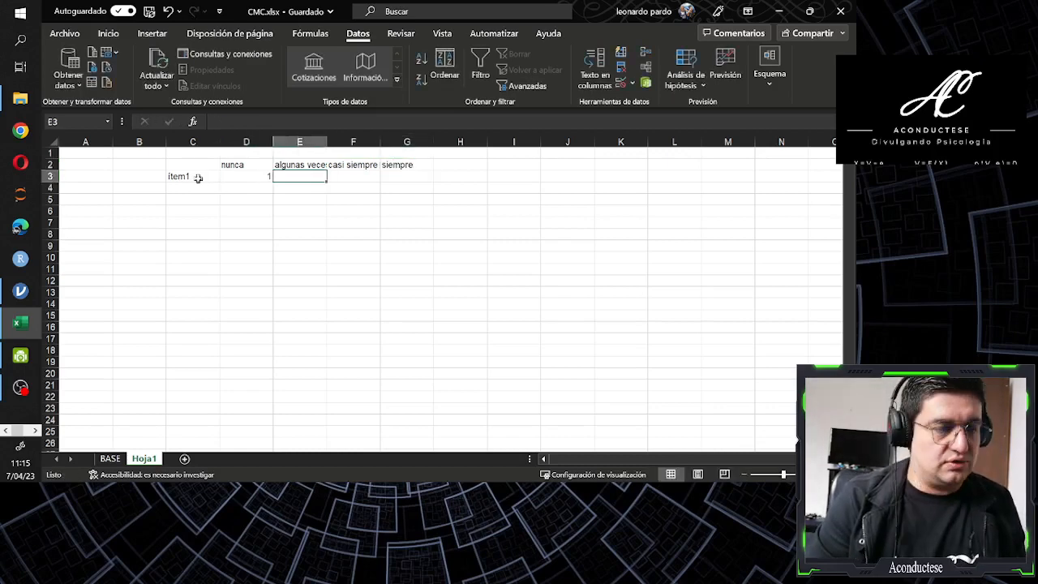
key("Tab")
key("Left")
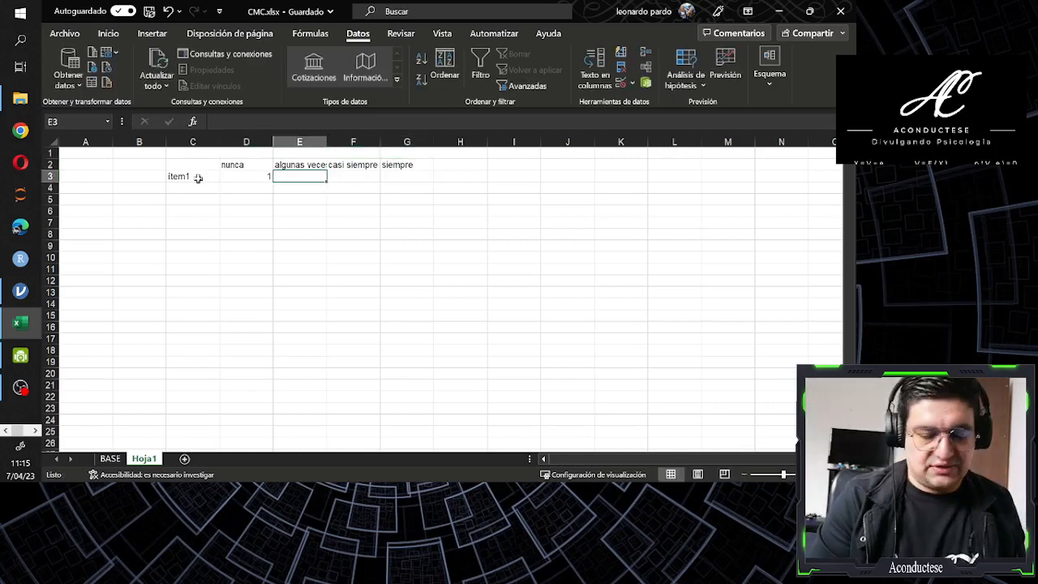
type("2")
key("Tab")
type("3")
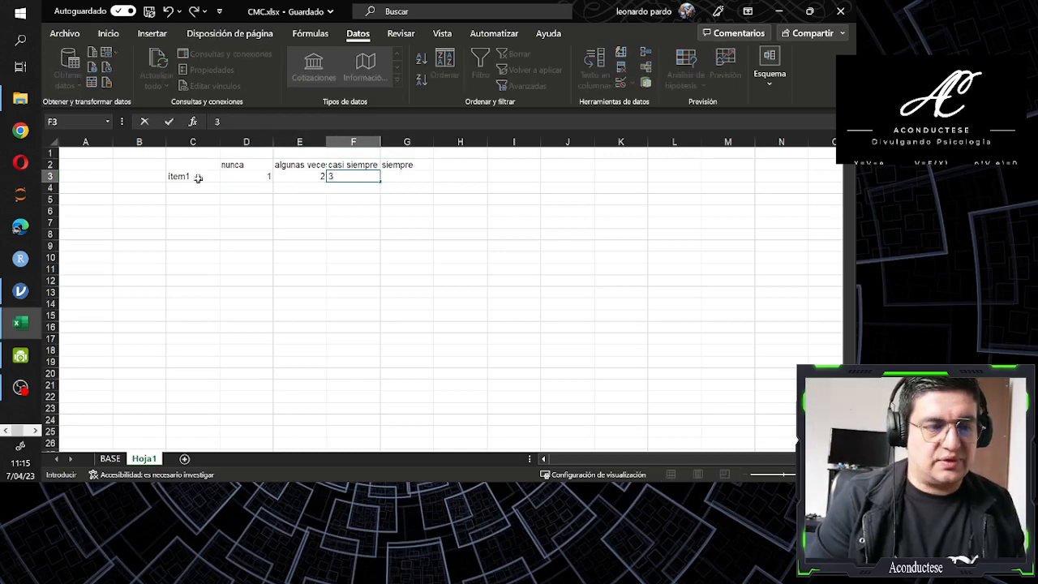
key("Tab")
type("4")
key("Left")
key("Left")
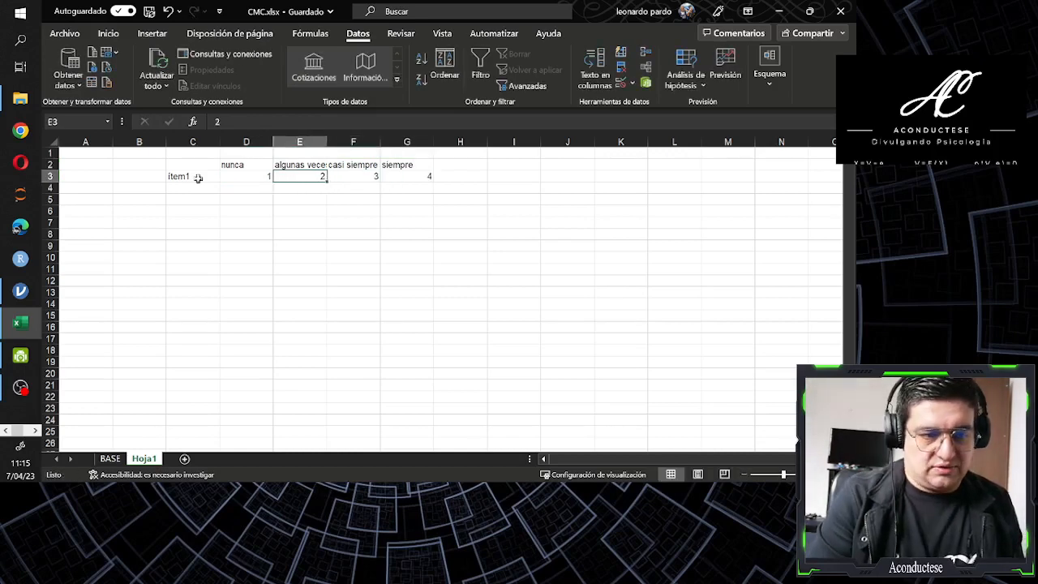
key("Left")
key("Right")
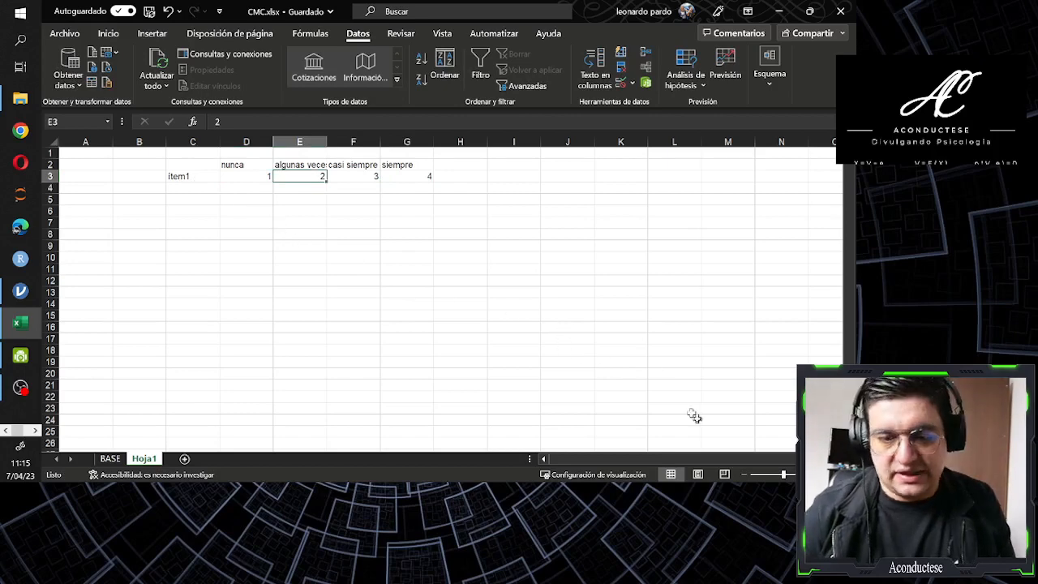
Review the example's response labels in row 2 against the ítem1 codes in row 3
scroll(442, 292, "up", 4, "ctrl")
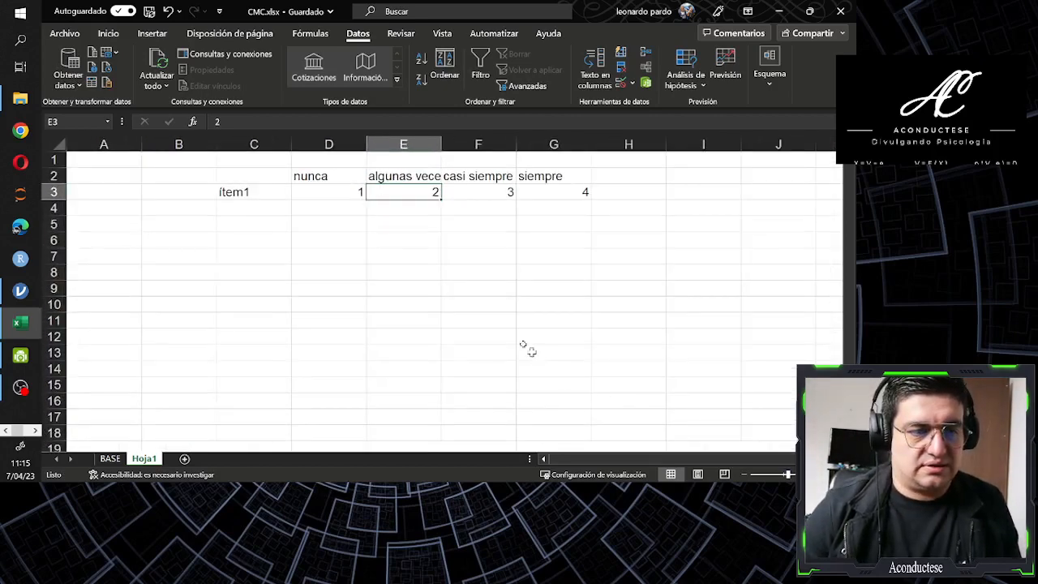
left_click(345, 188)
left_click(341, 177)
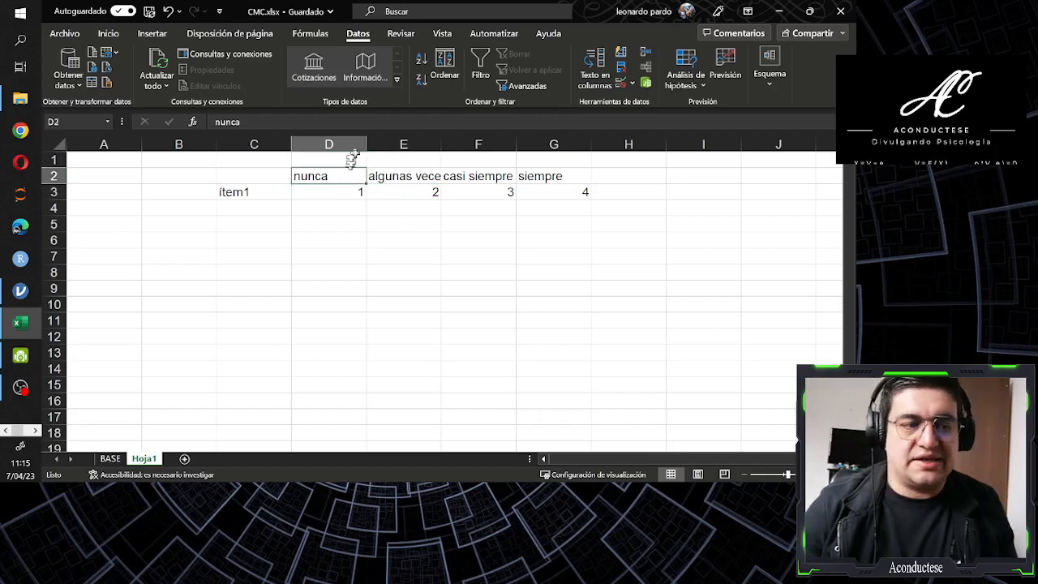
left_click(341, 190)
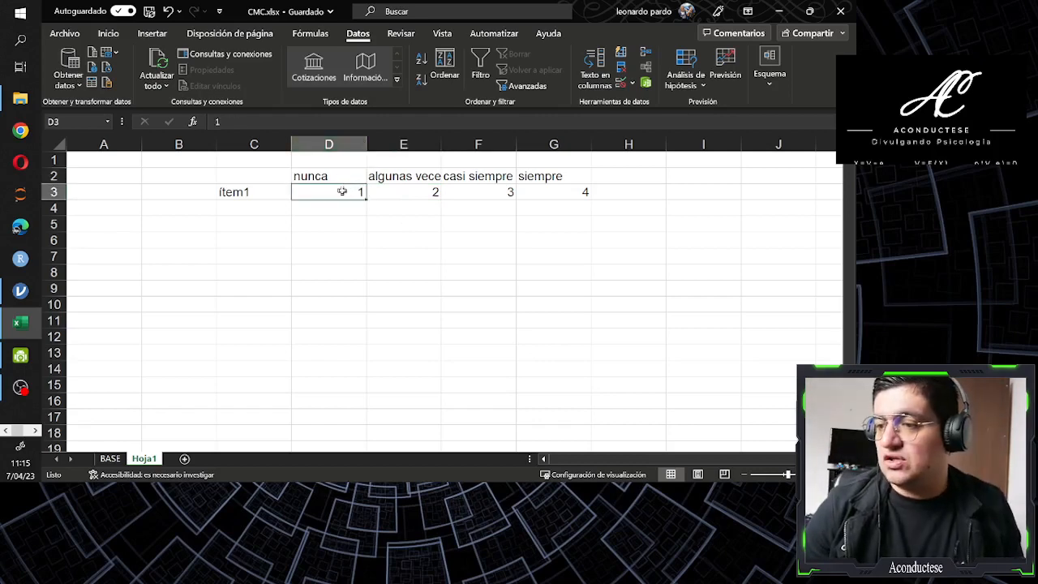
left_click(427, 191)
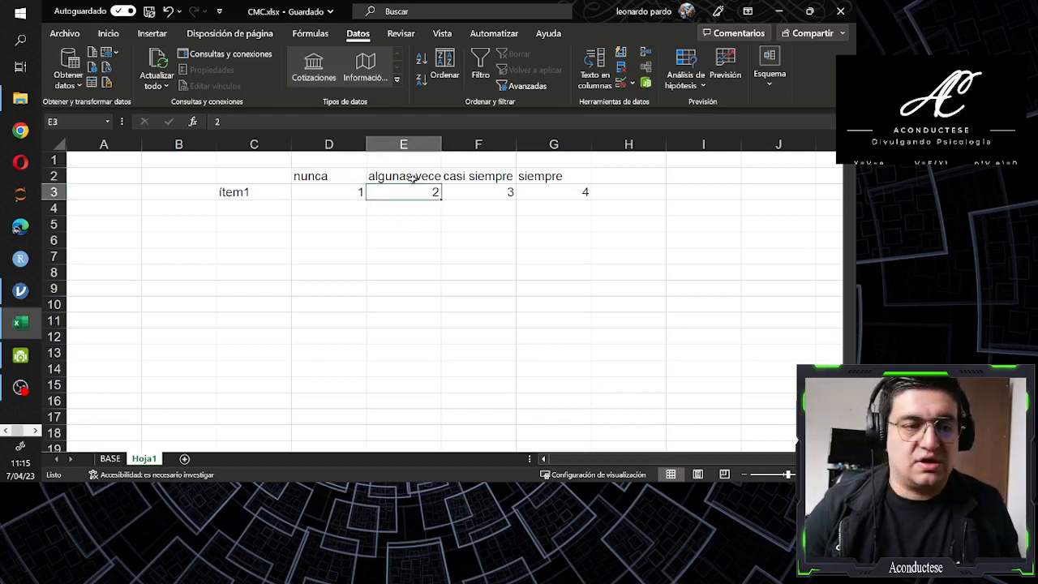
left_click(405, 176)
left_click(351, 178)
left_click(338, 190)
left_click(336, 179)
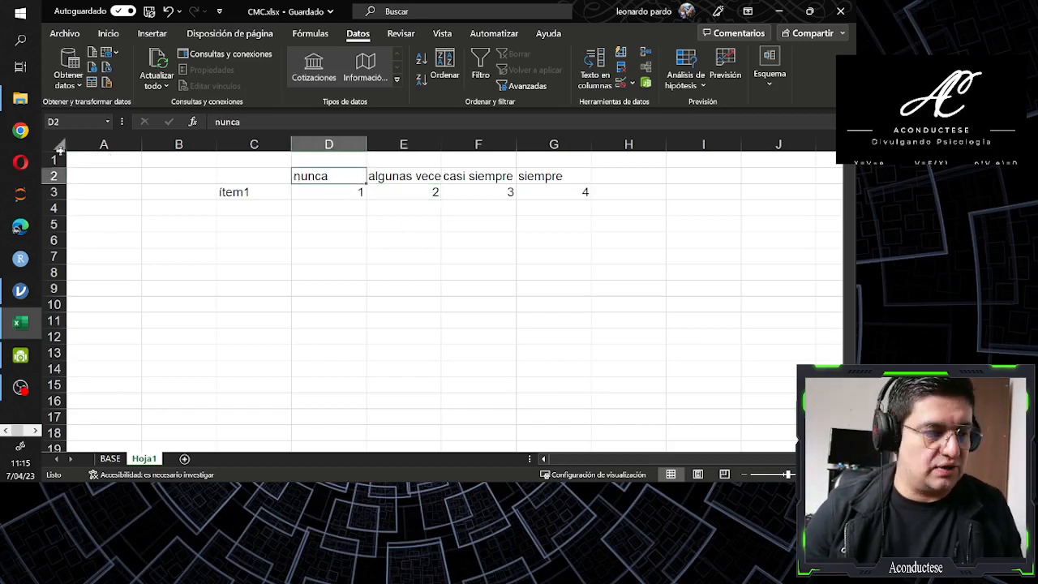
Center the contents of the example table in C2:G3 horizontally
left_click(266, 180)
left_click_drag(267, 181, 542, 193)
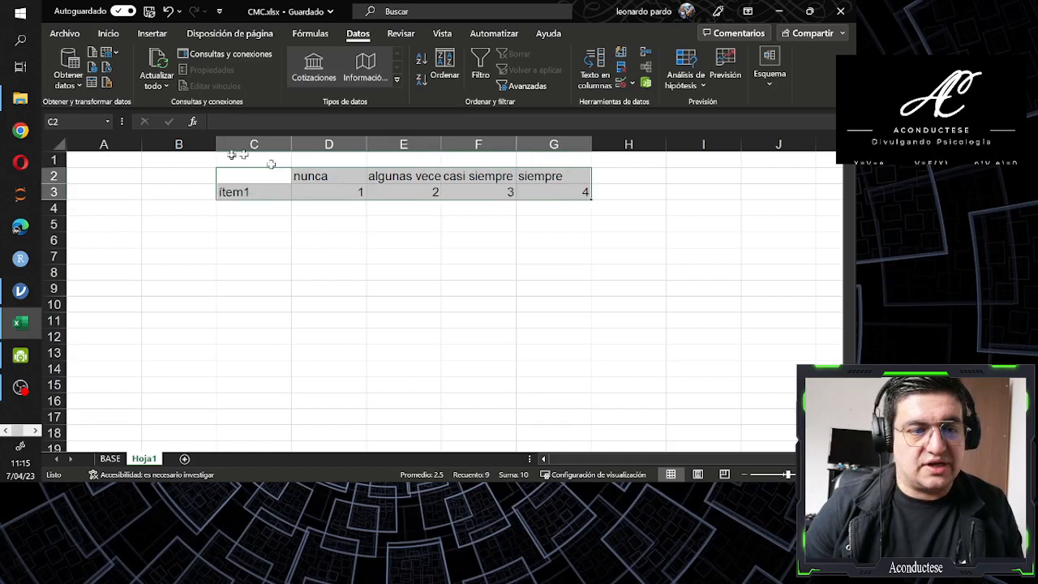
left_click(108, 33)
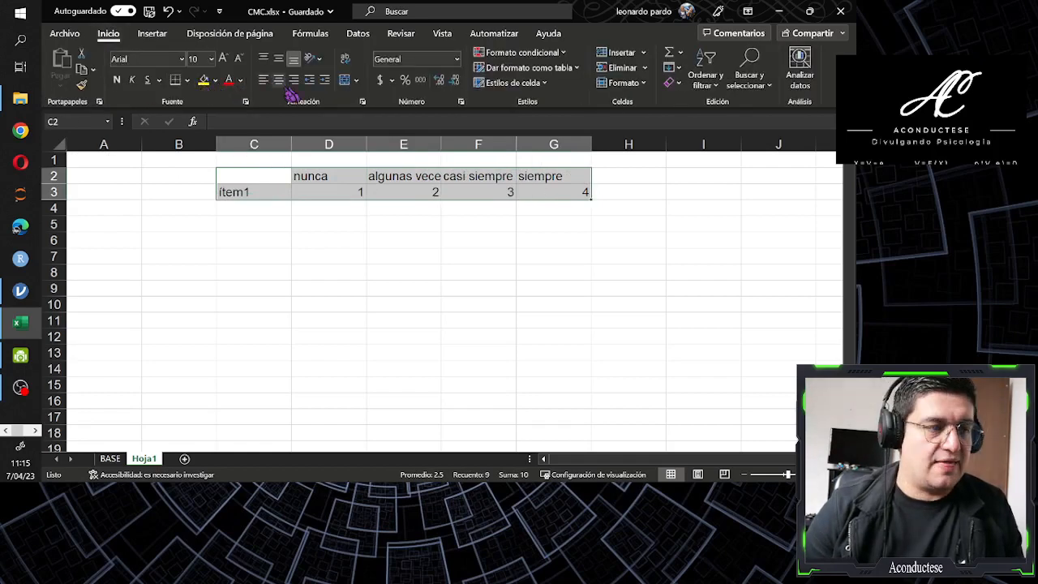
left_click(276, 79)
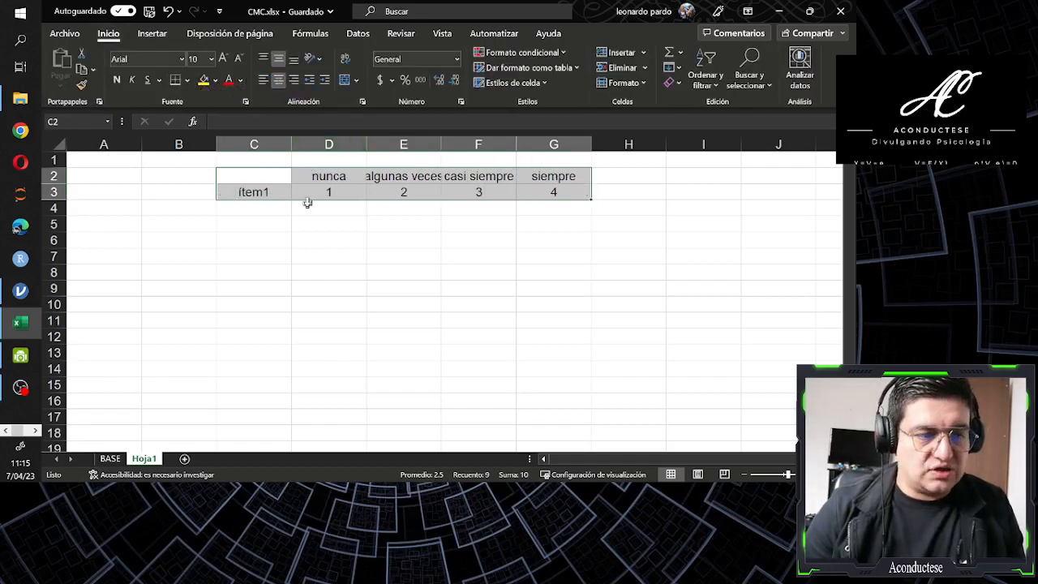
Enter "ítem invertido" in cell C4 as the label of the second example row
left_click(276, 210)
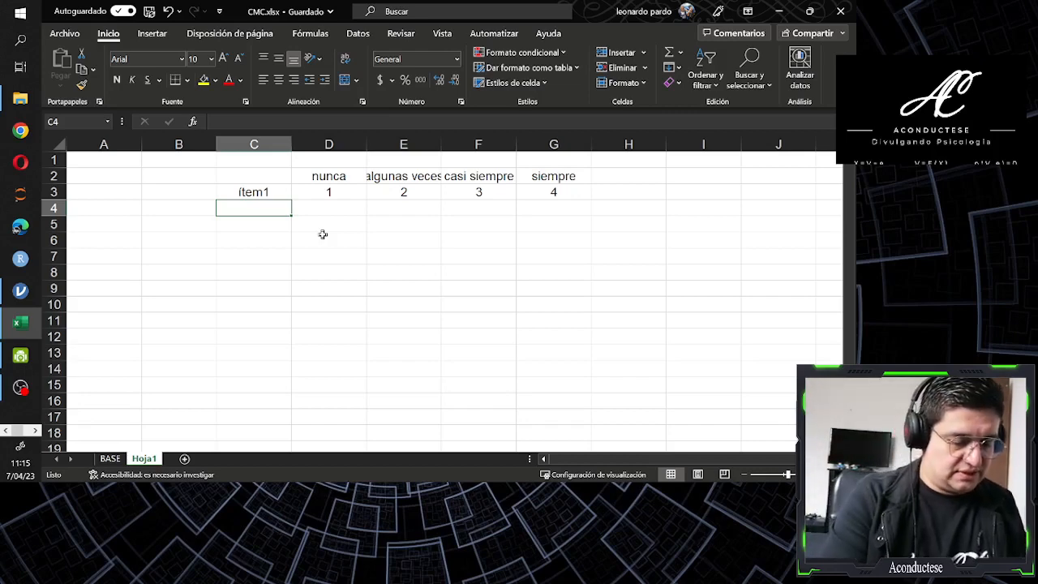
type("ítem inver")
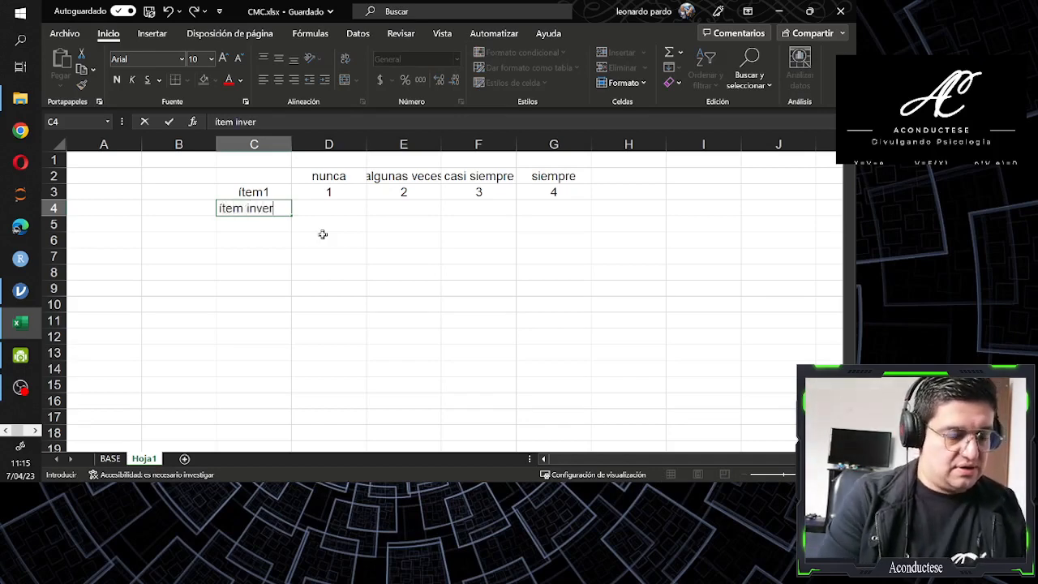
type("tido")
key("Tab")
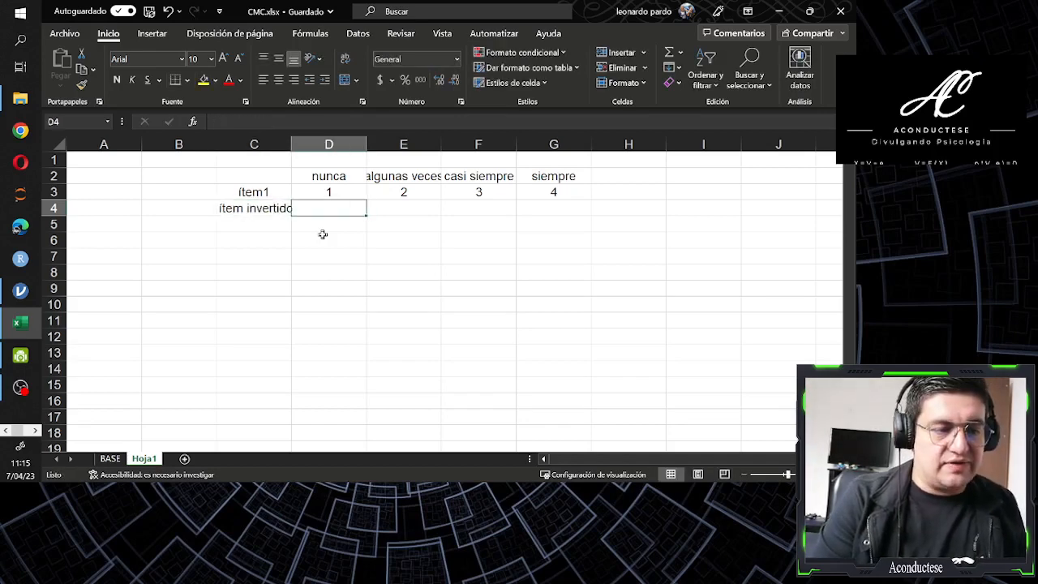
Review the response labels and ítem1 codes in D2:G3 as the reference for the inverted item
key("Up")
key("Up")
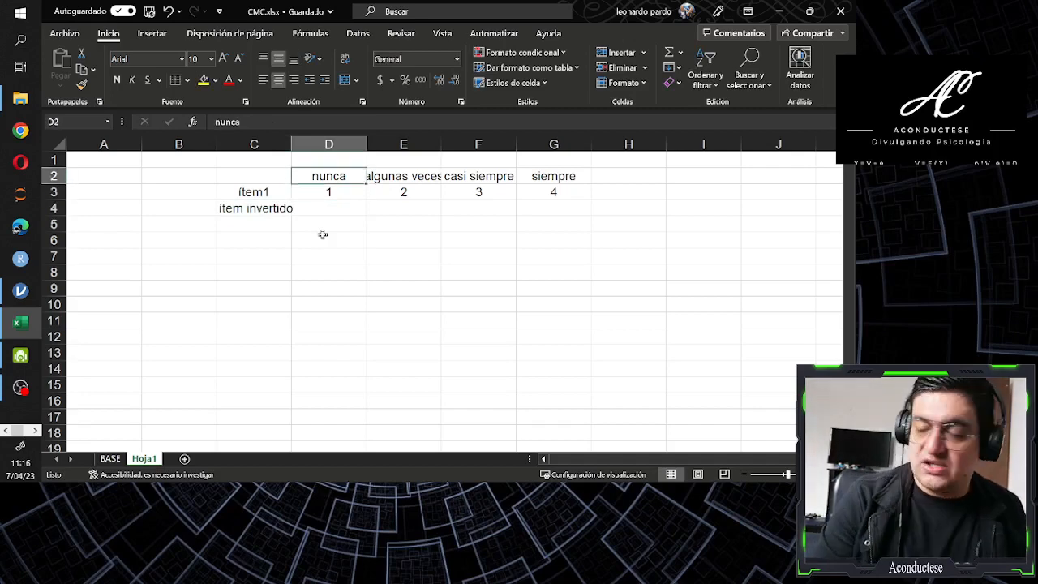
key("shift+Down")
key("shift+Right")
key("shift+Right")
key("shift+Right")
key("Down")
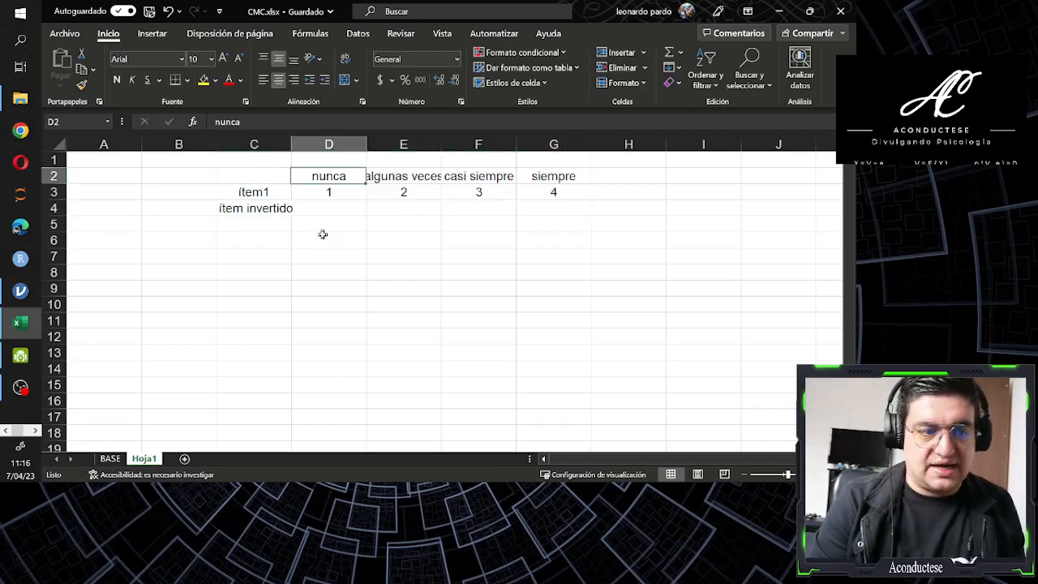
key("Down")
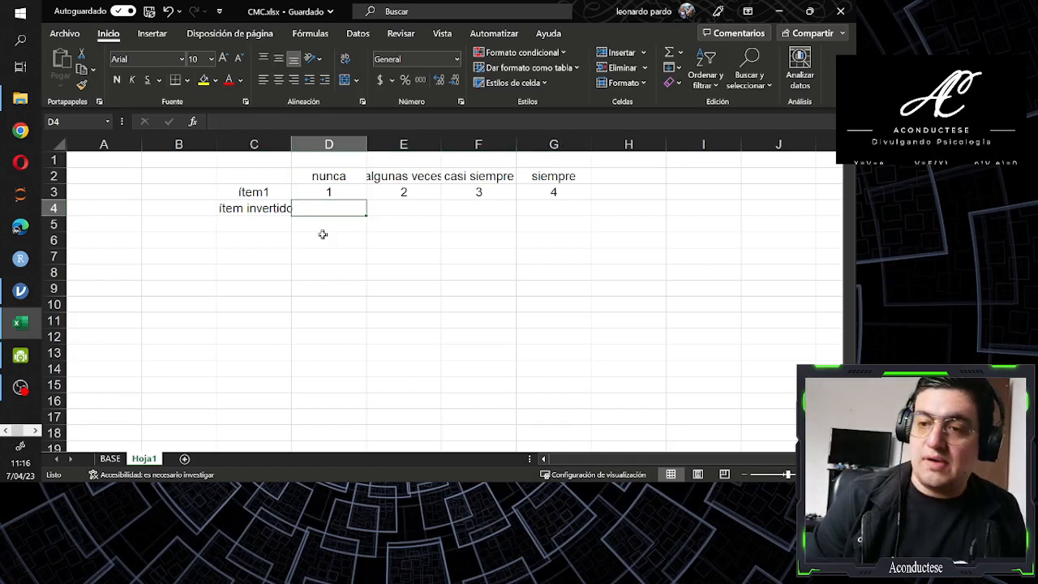
Enter the reversed codes 4, 3, 2 and 1 in cells D4 to G4 of the "ítem invertido" row
type("4")
key("Tab")
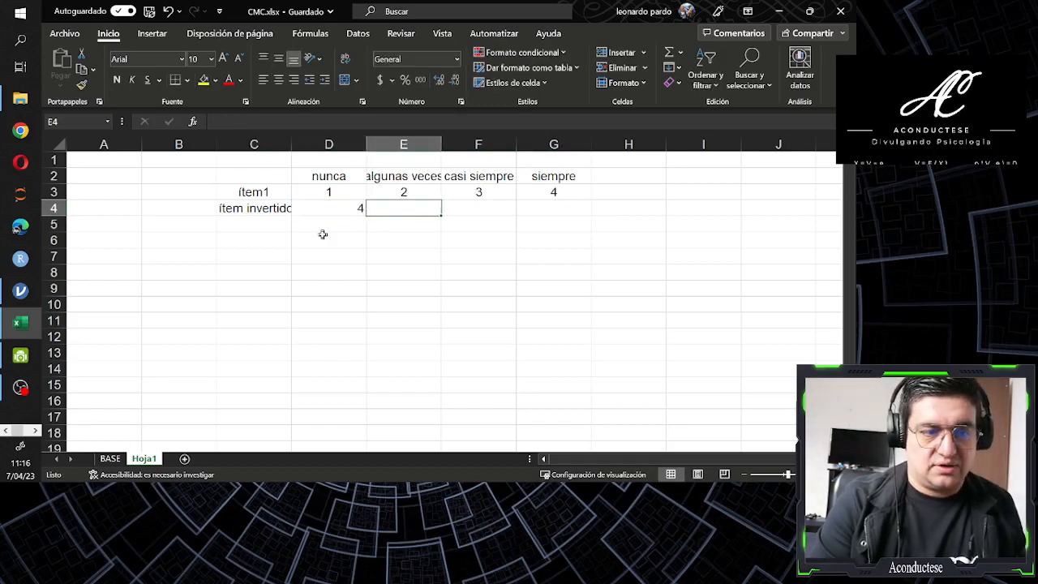
type("3")
key("Tab")
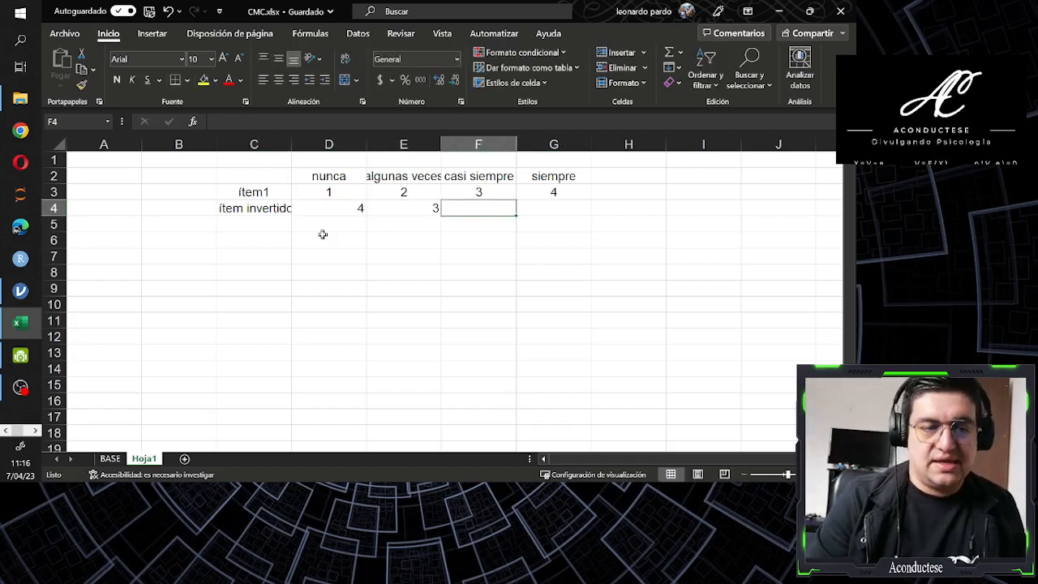
type("2")
key("Tab")
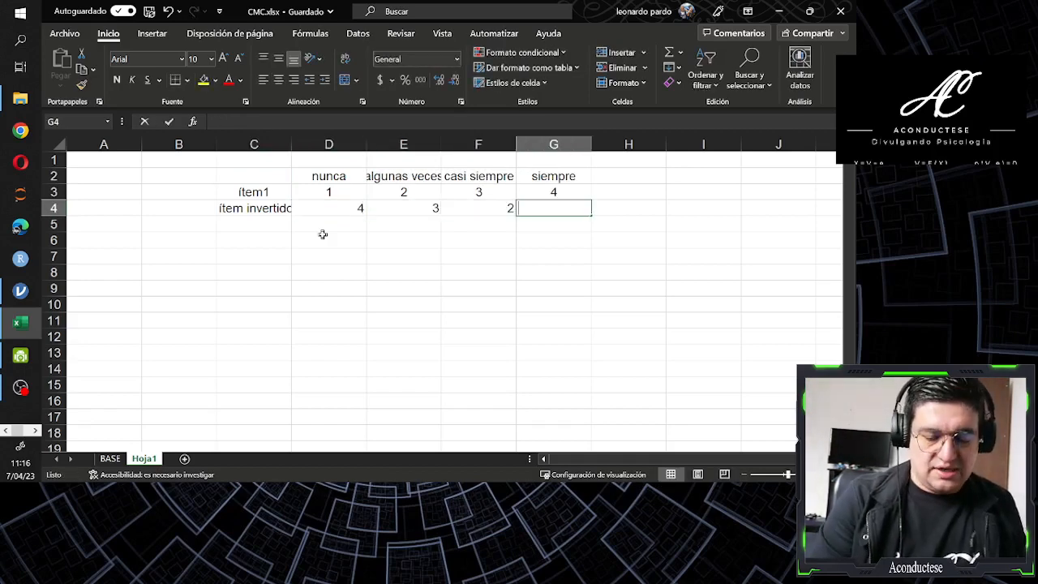
type("1")
key("Tab")
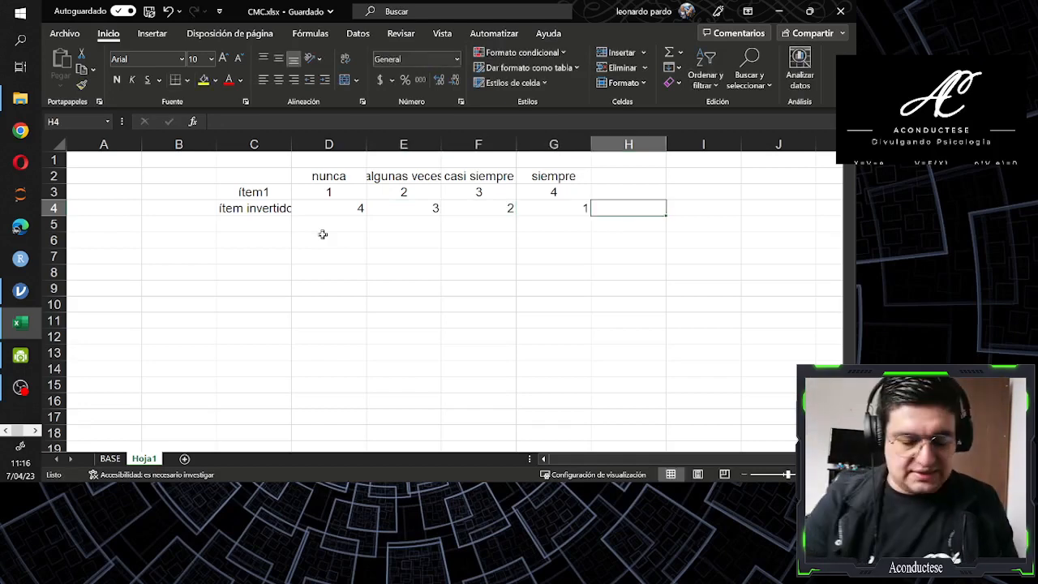
Center the whole example table C2:G4 horizontally and autofit all column widths of the sheet to their contents
key("Left")
key("Left")
key("Left")
key("Left")
key("Left")
key("Up")
key("Up")
key("shift+Right")
key("shift+Right")
key("shift+Right")
key("shift+Right")
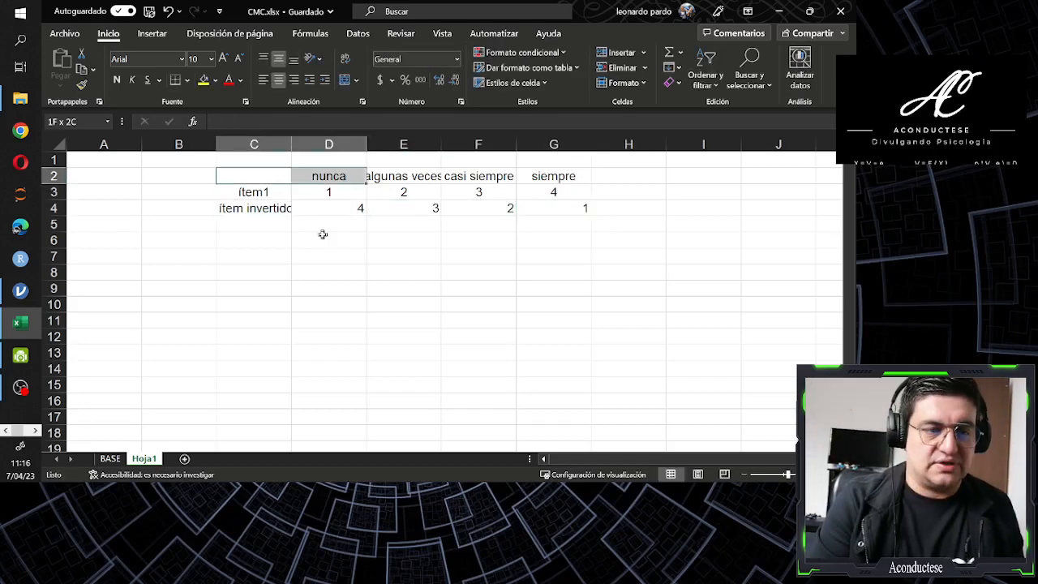
key("shift+Down")
key("shift+Down")
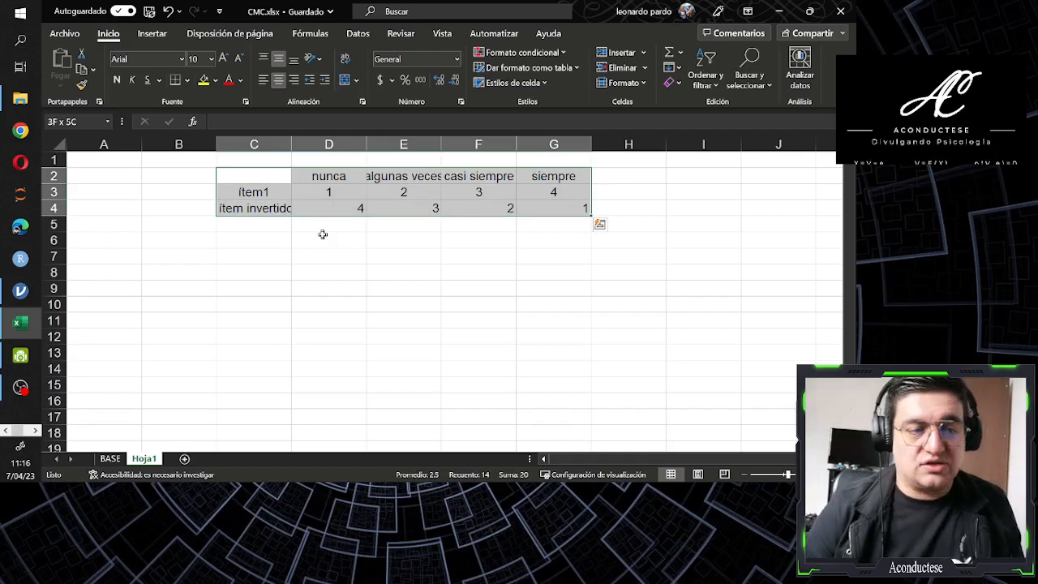
left_click(278, 80)
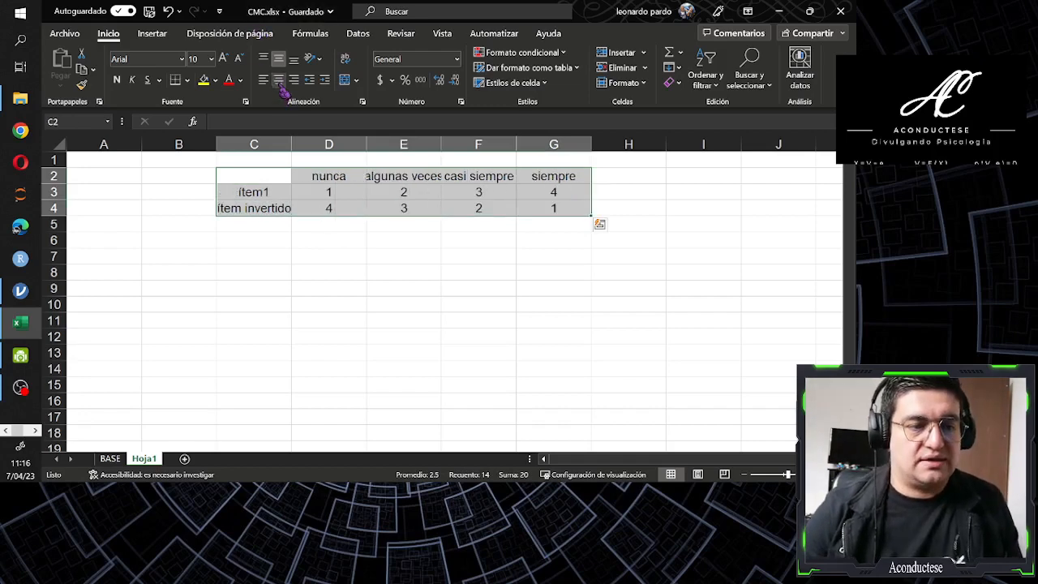
left_click(55, 146)
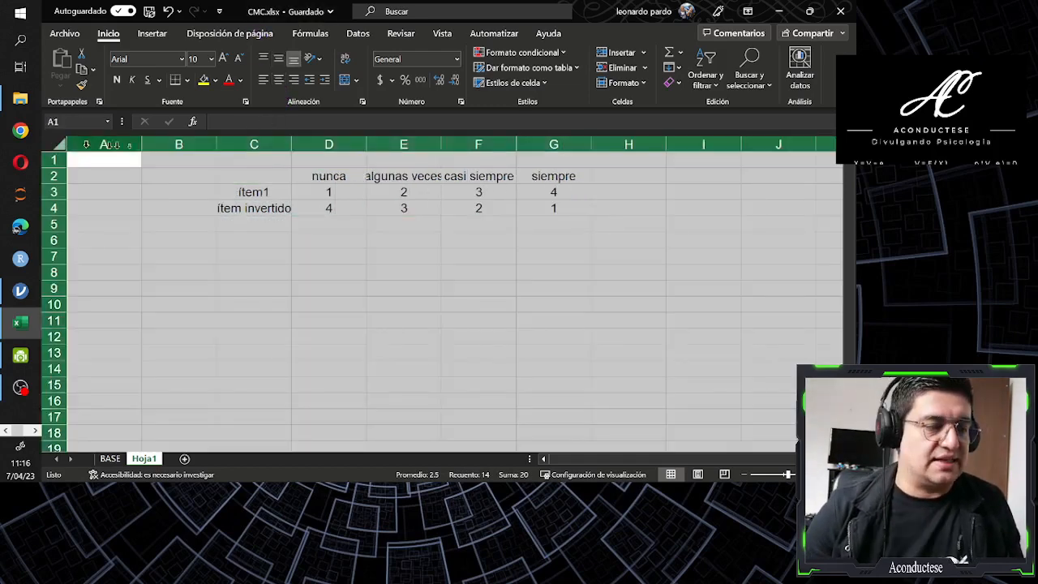
double_click(219, 139)
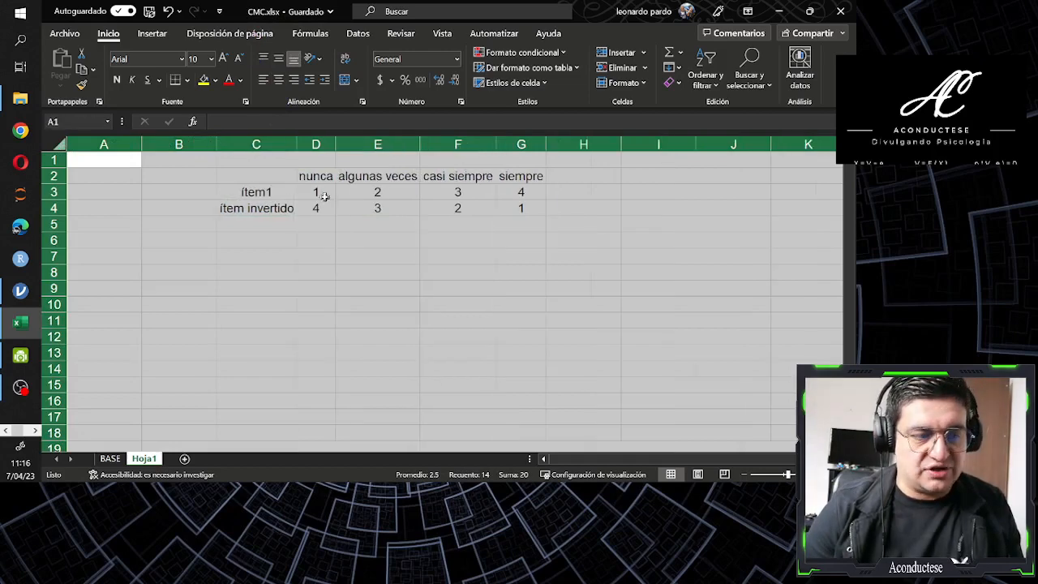
Compare the ítem1 code with the ítem invertido code for each response option from "nunca" to "siempre"
left_click(316, 194)
left_click(366, 214)
left_click(313, 211)
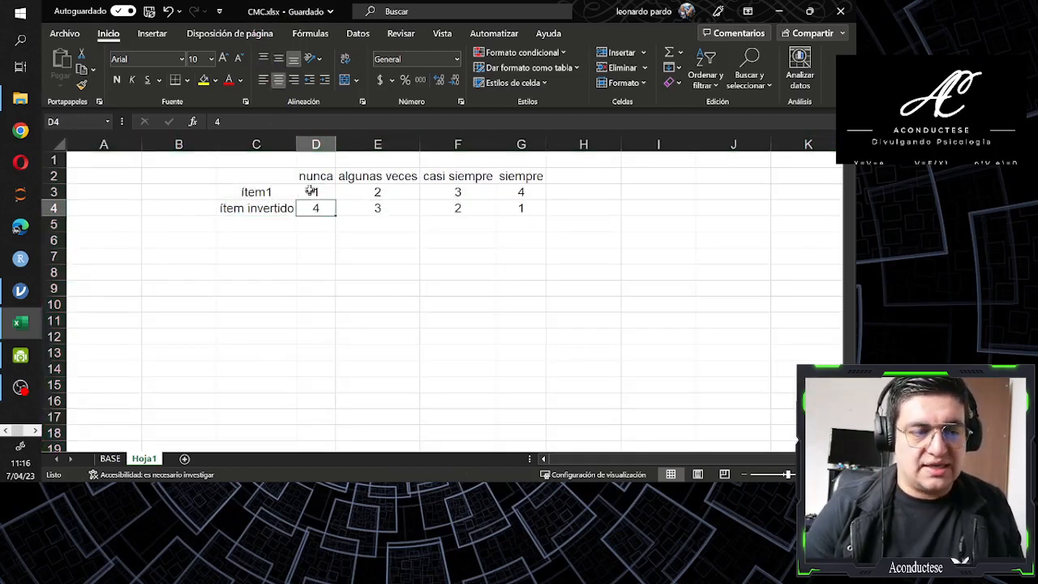
left_click_drag(313, 176, 551, 220)
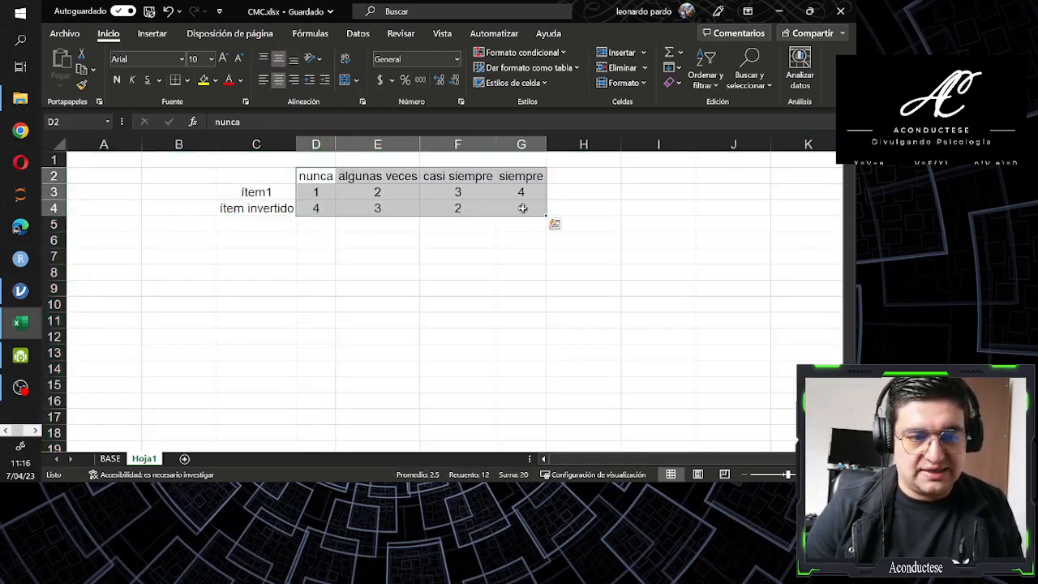
left_click(525, 210)
left_click_drag(327, 214, 527, 211)
left_click(326, 195)
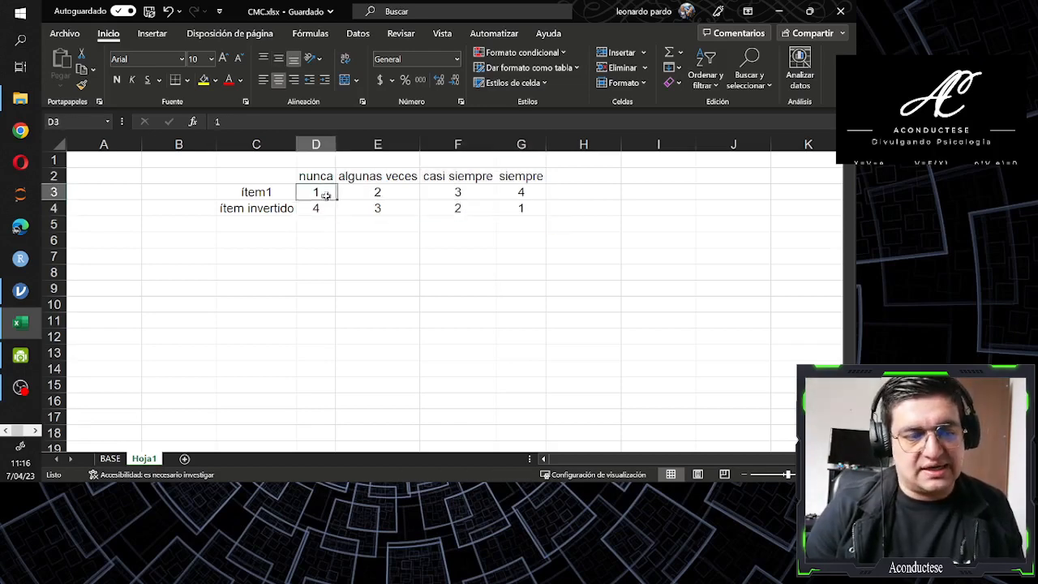
left_click(320, 204)
left_click(364, 193)
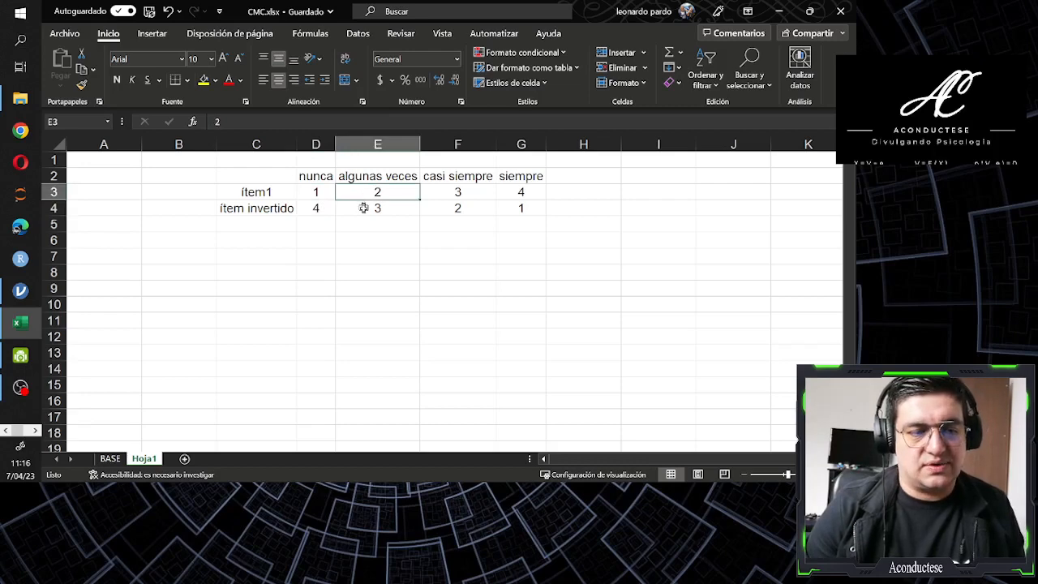
left_click(364, 206)
left_click(442, 188)
left_click(446, 204)
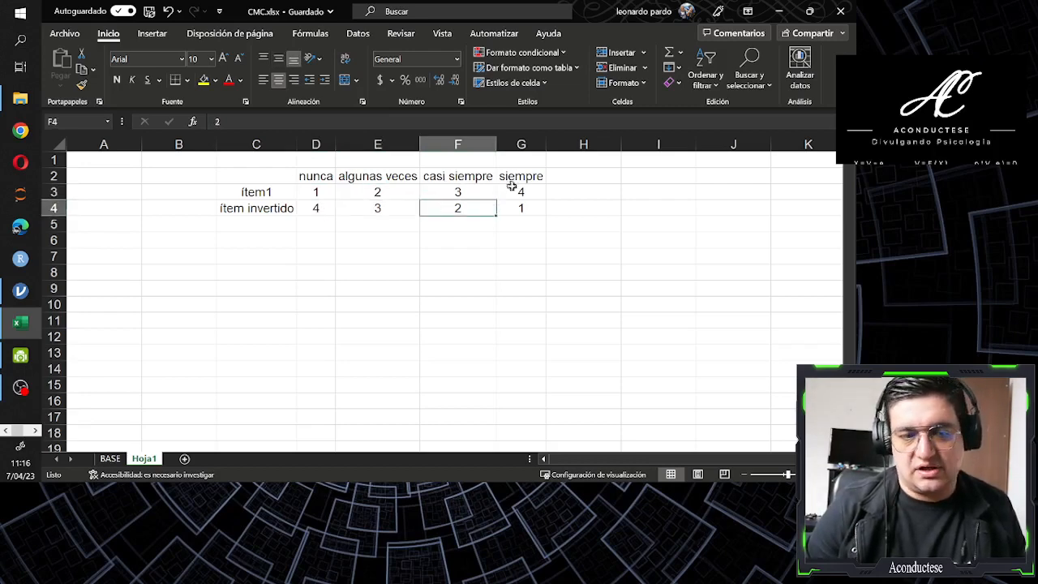
left_click(514, 191)
left_click(521, 205)
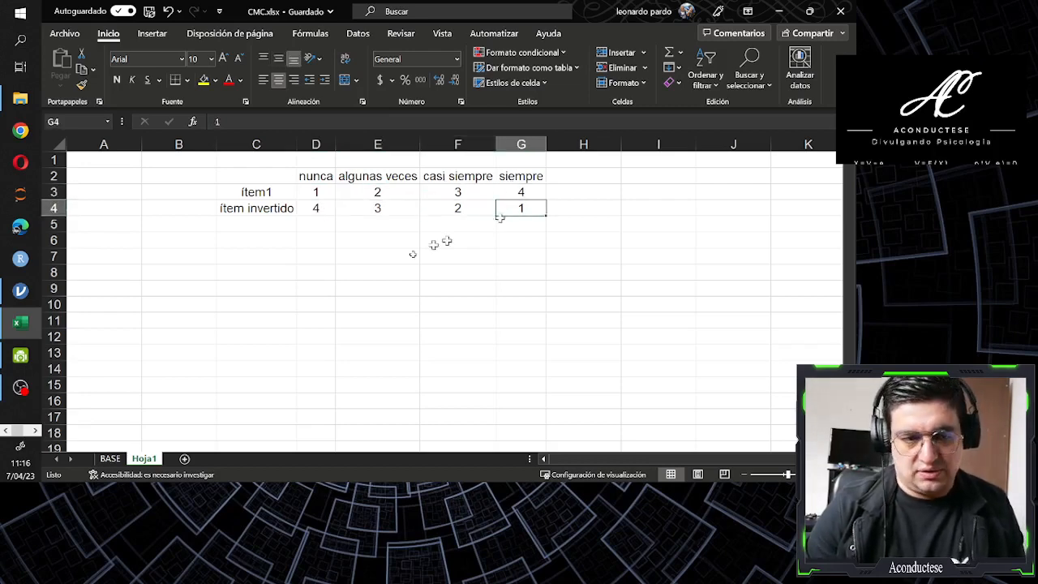
On the BASE sheet, list the values in the Item1 filter and go through codes 1 to 5 to plan the inversion
left_click(108, 468)
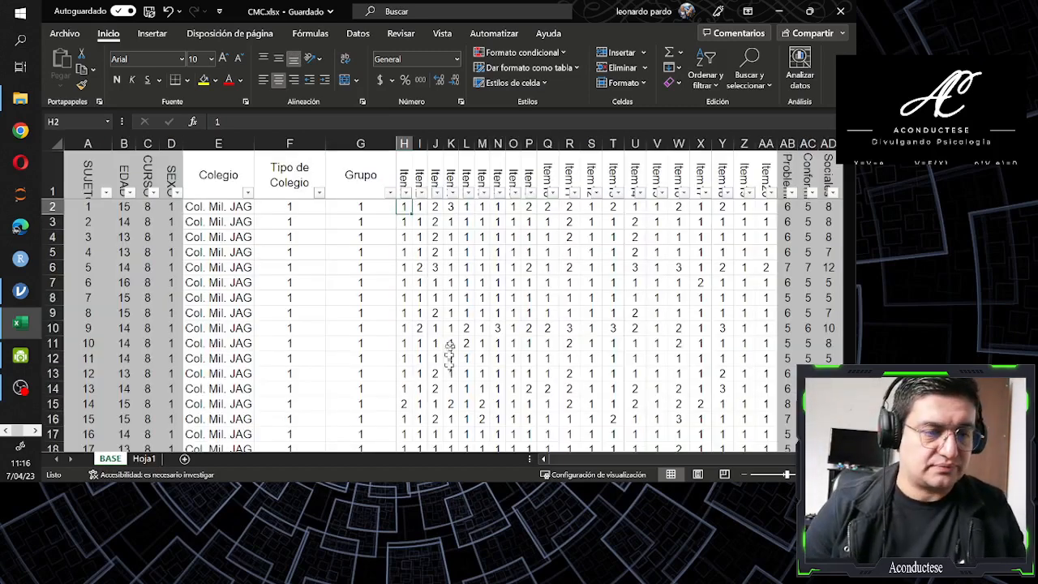
left_click(419, 207)
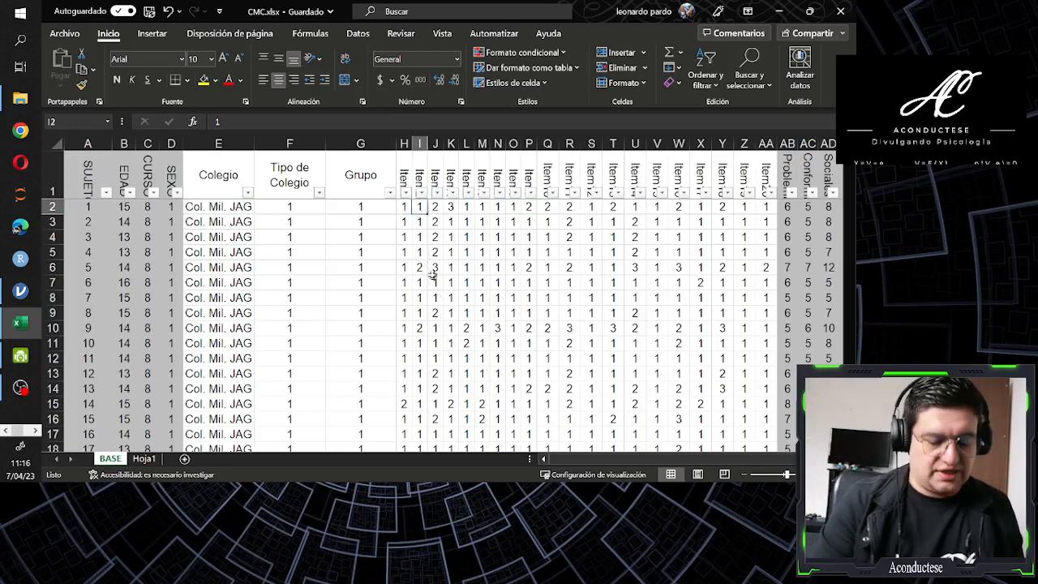
key("Left")
key("Up")
key("alt+Down")
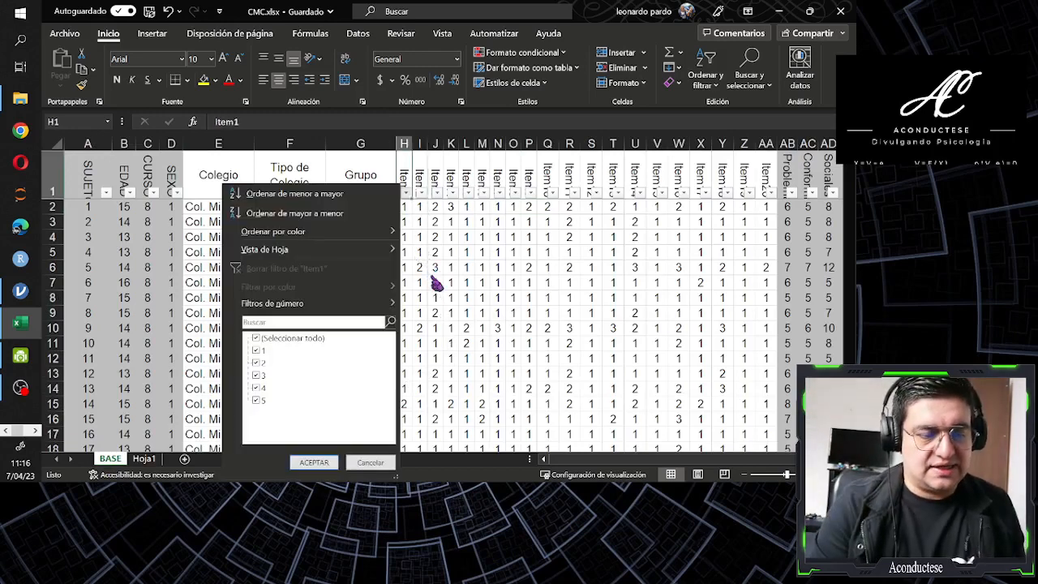
key("Up")
key("Up")
key("Up")
key("Down")
key("Down")
key("Down")
key("Down")
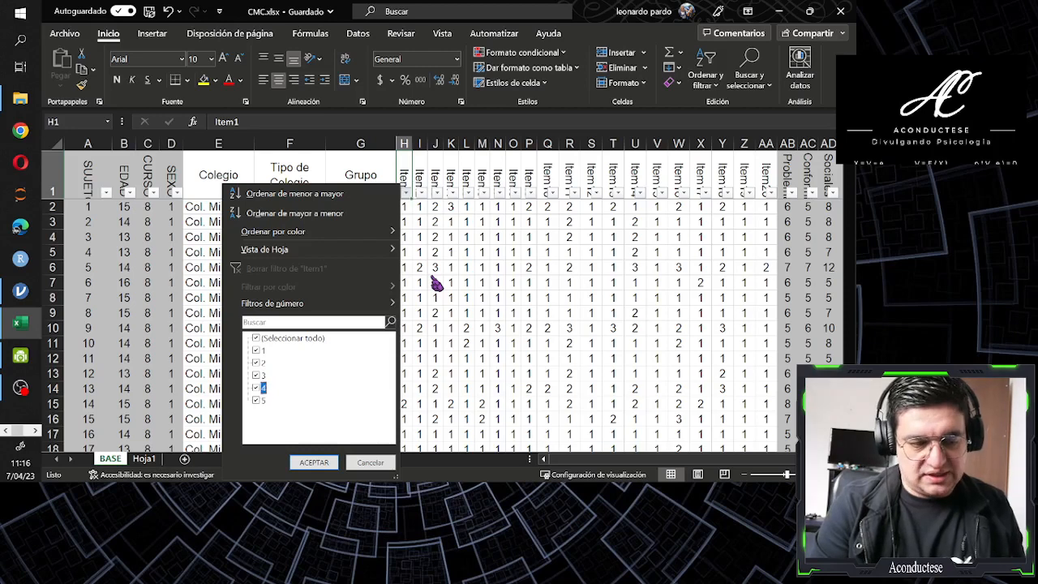
key("Up")
key("Up")
key("Up")
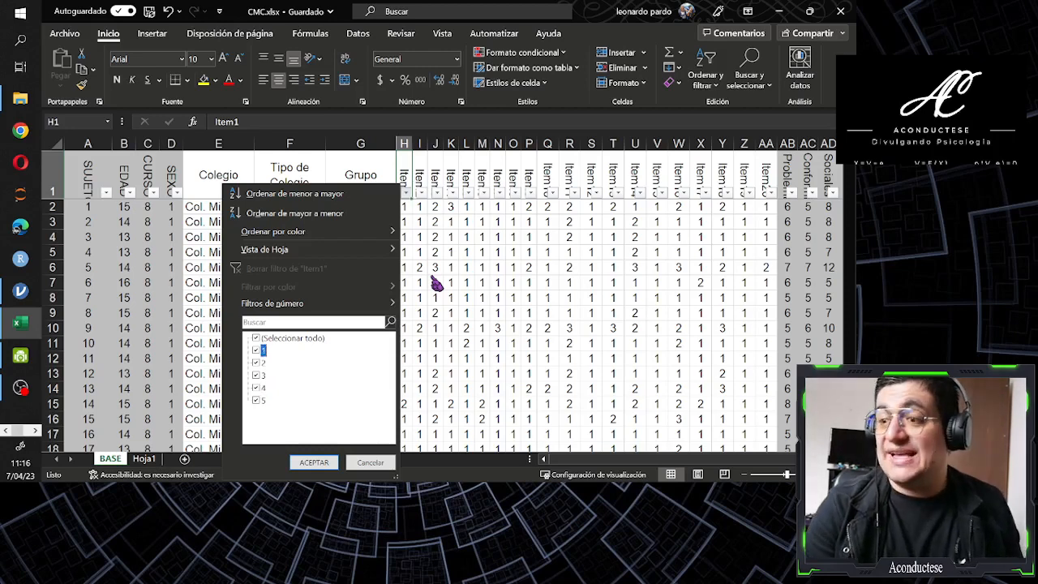
key("Down")
key("Down")
key("Up")
key("Down")
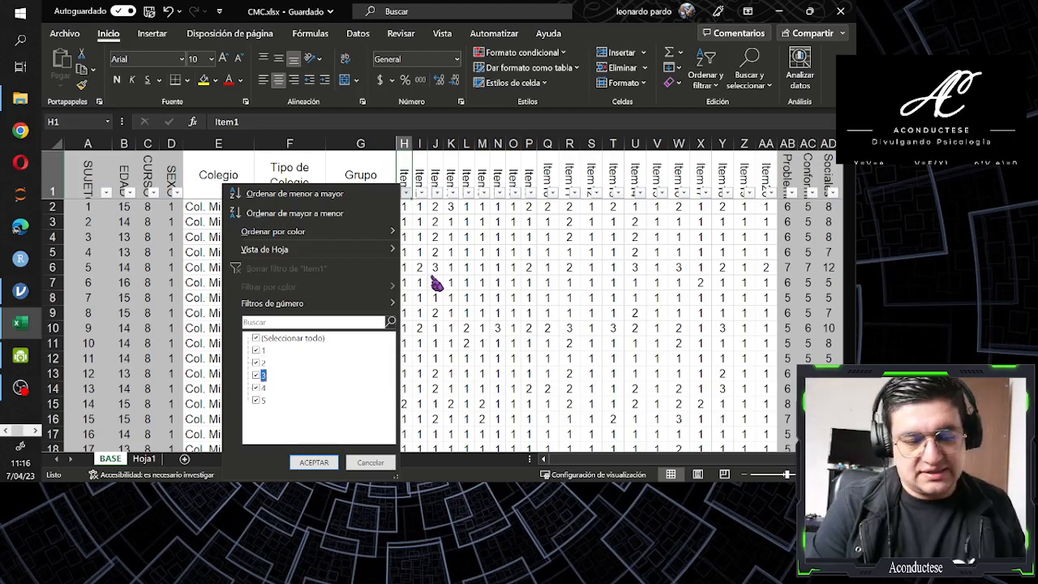
key("Up")
key("Up")
key("Down")
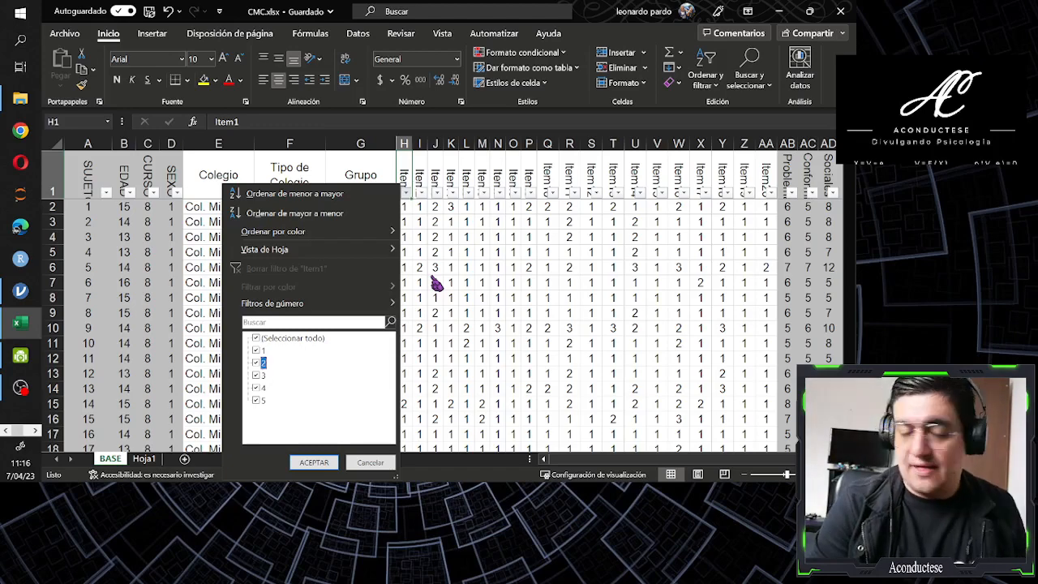
key("Down")
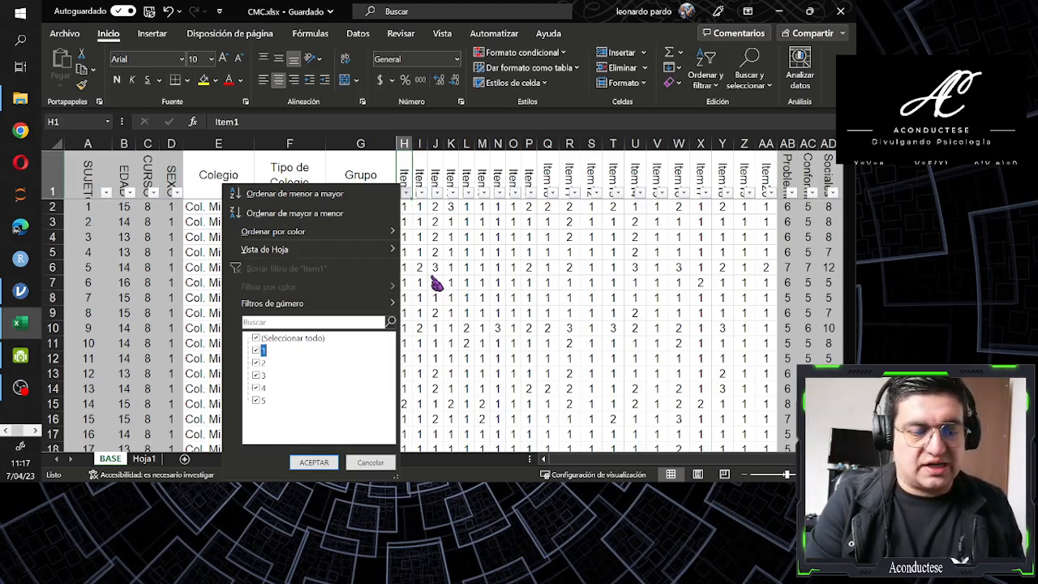
key("Down")
key("Down")
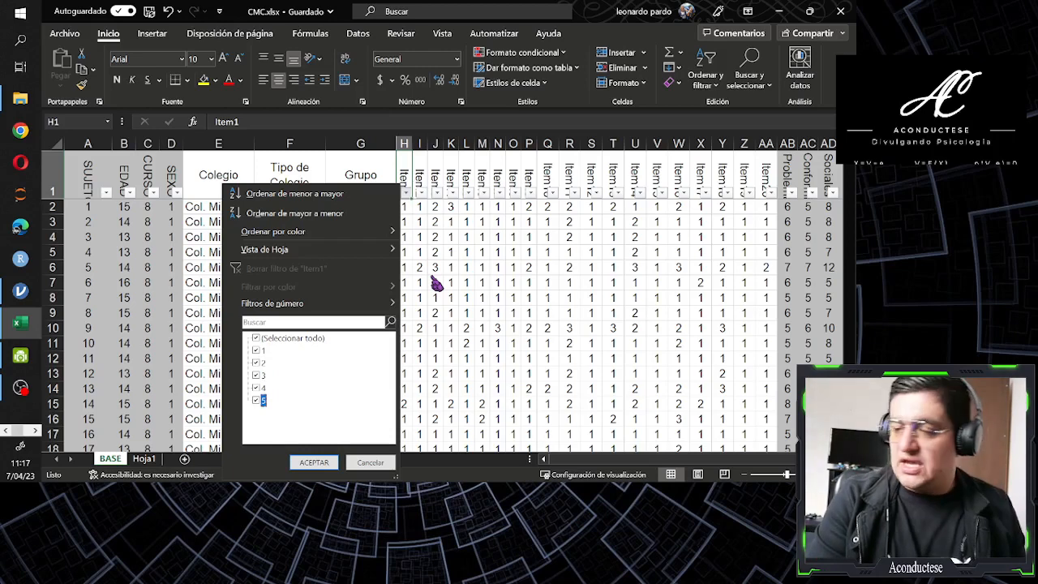
key("Up")
key("Down")
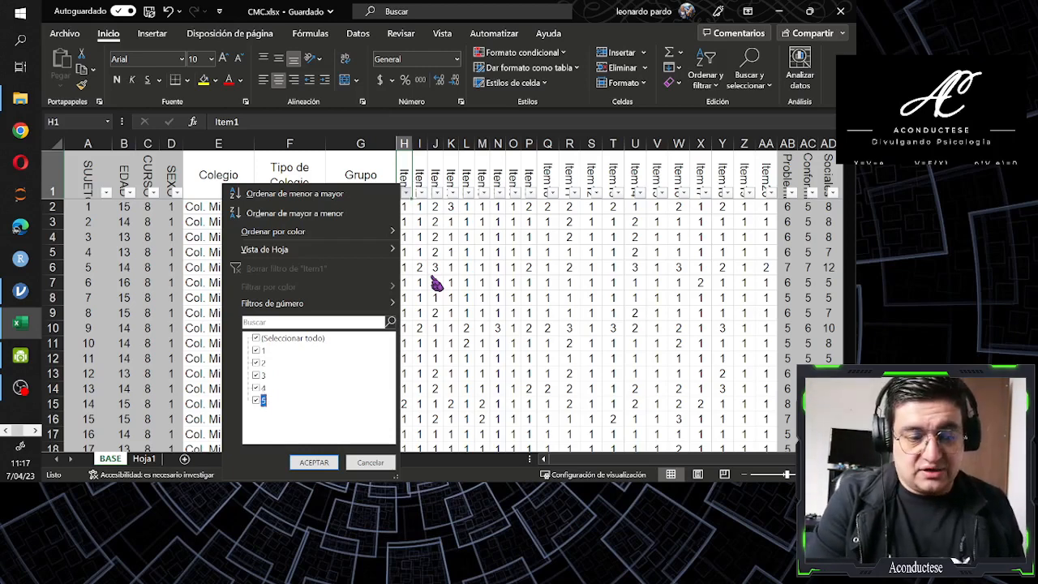
key("Up")
key("Up")
key("Up")
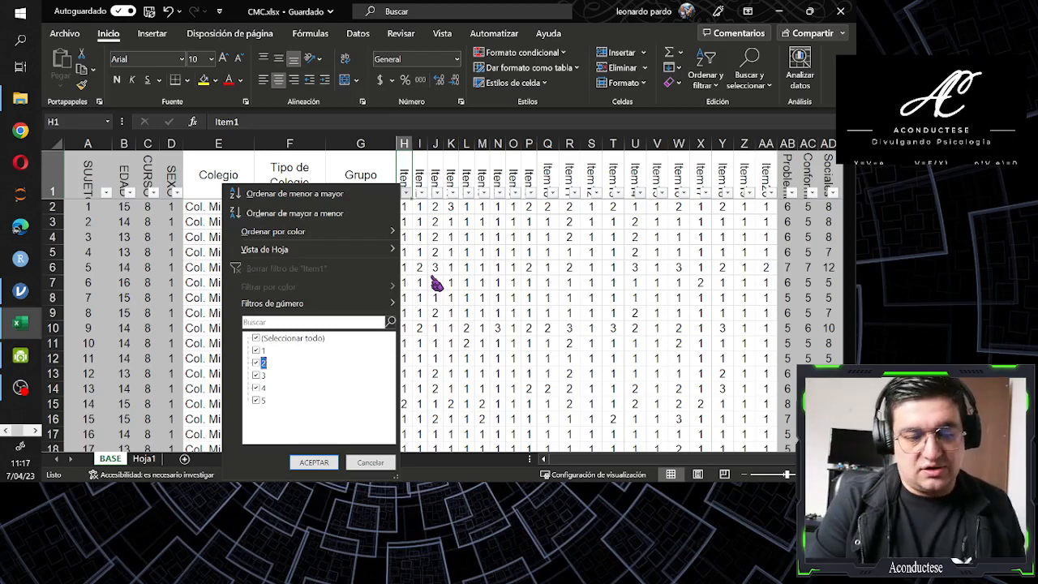
key("Up")
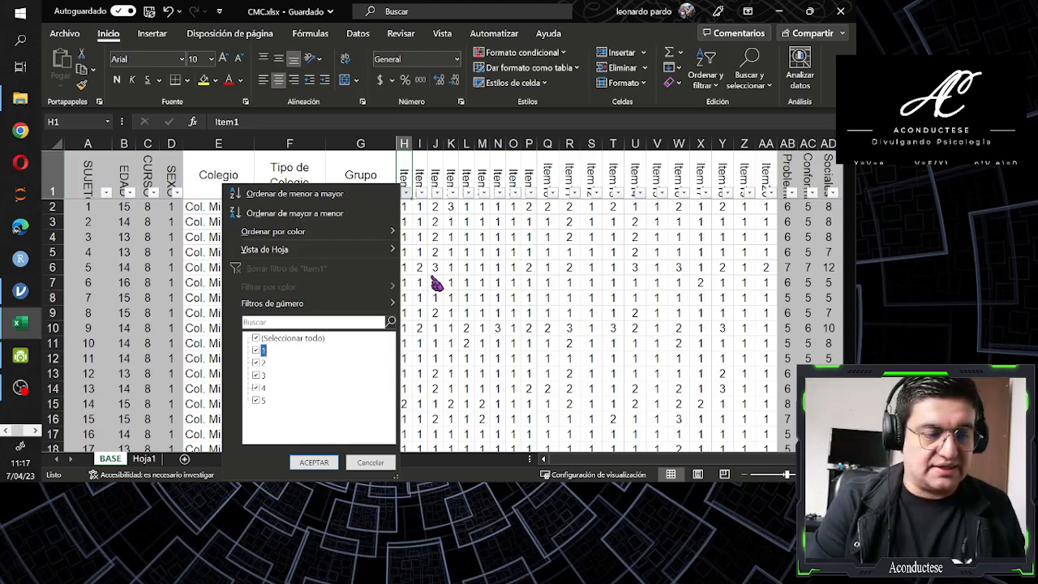
key("Escape")
key("Down")
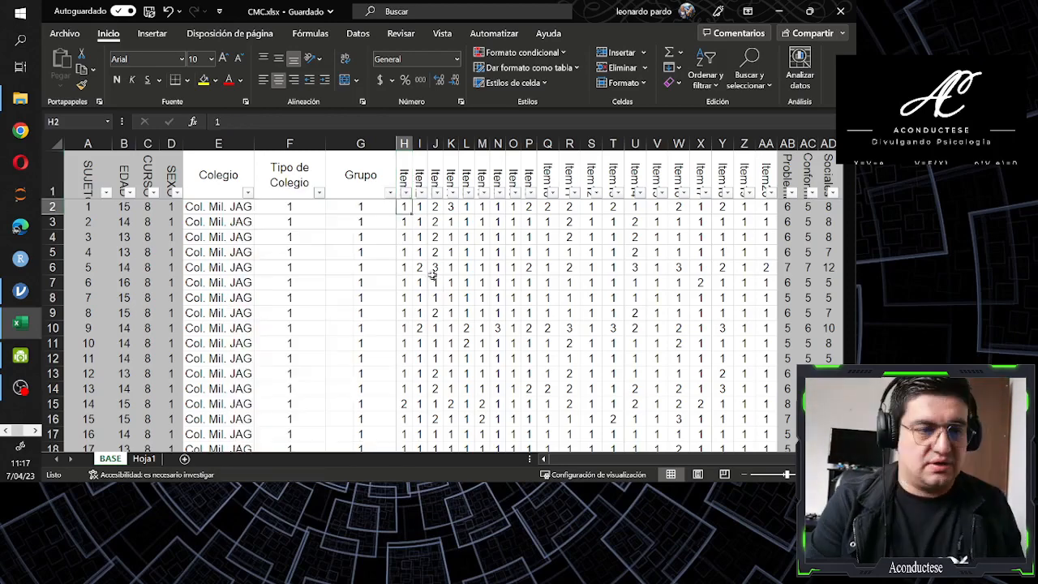
In the whole Item1 column H, replace all 5 values with the temporary code 7
key("ctrl+Down")
key("ctrl+Up")
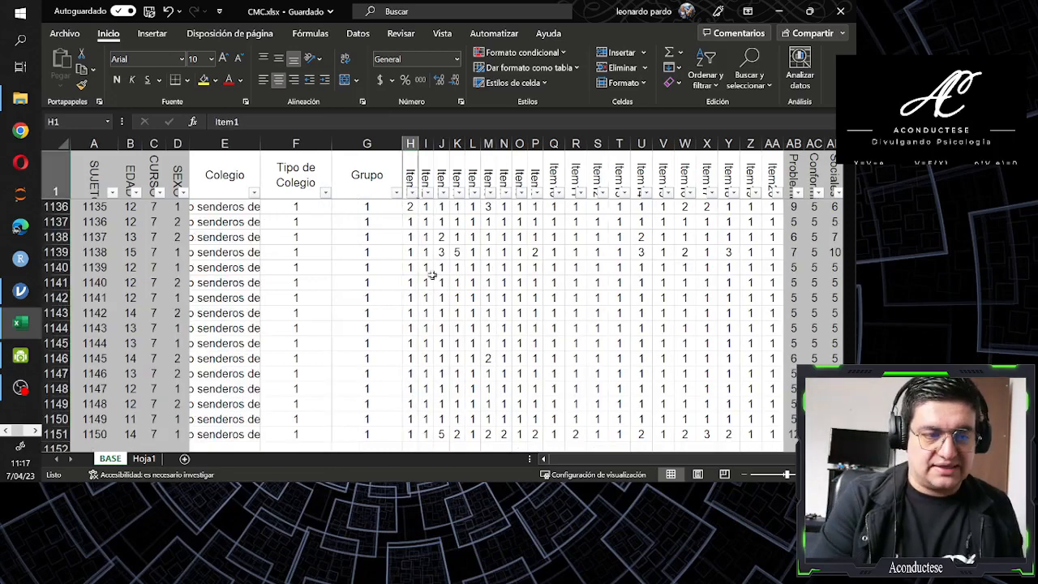
left_click(409, 143)
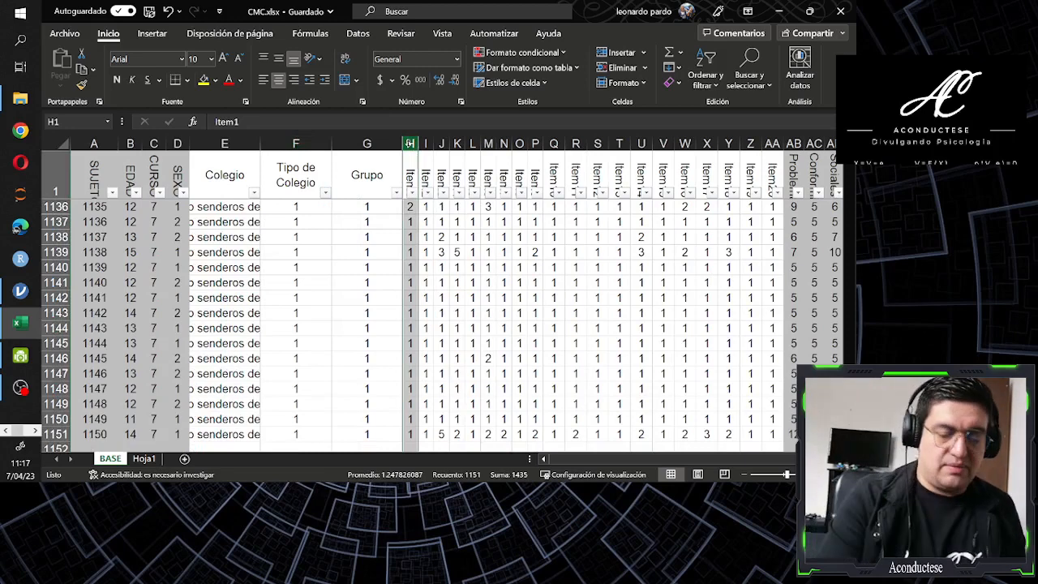
key("ctrl+l")
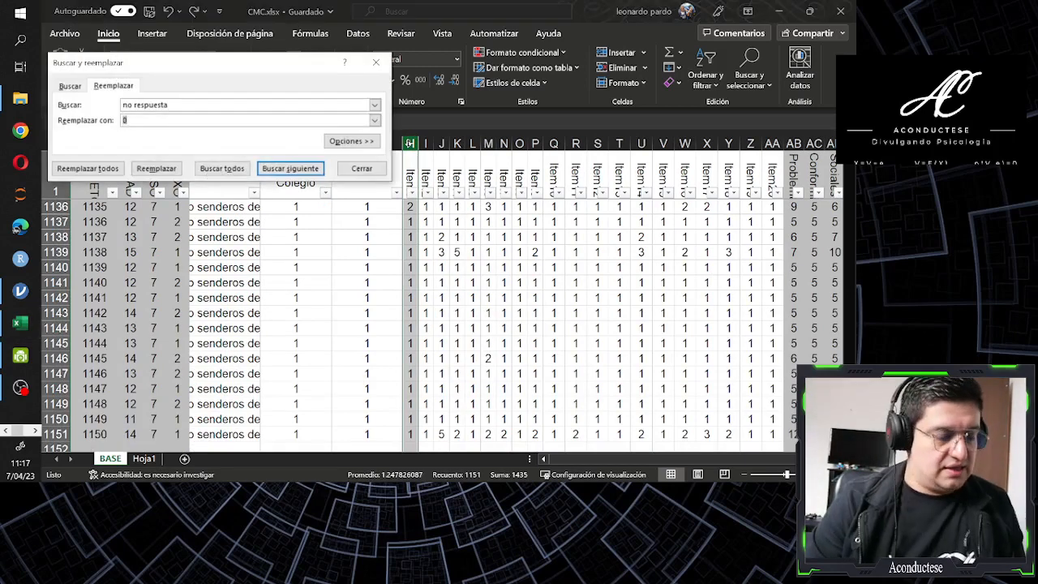
type("5")
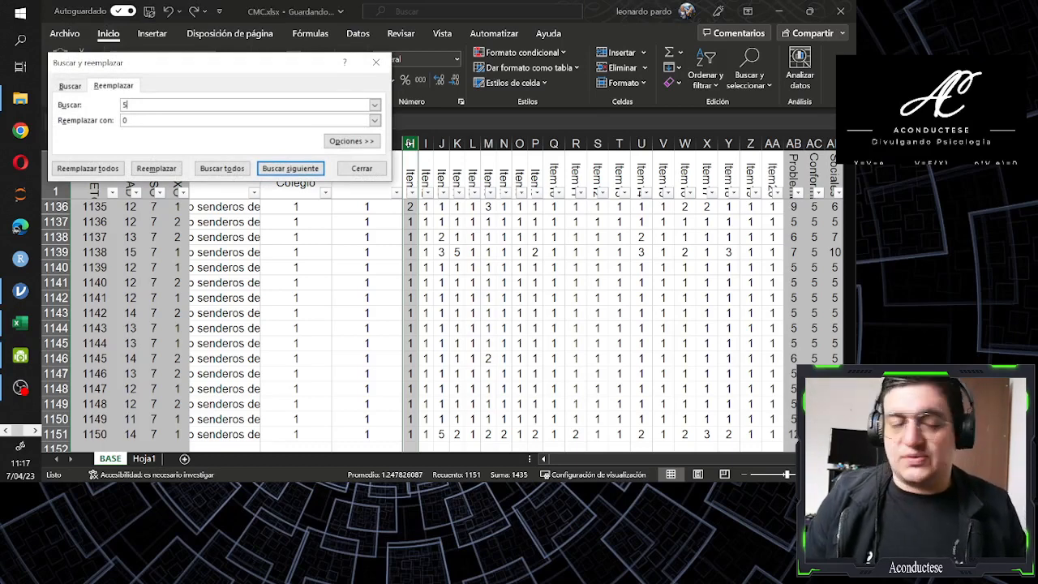
key("Tab")
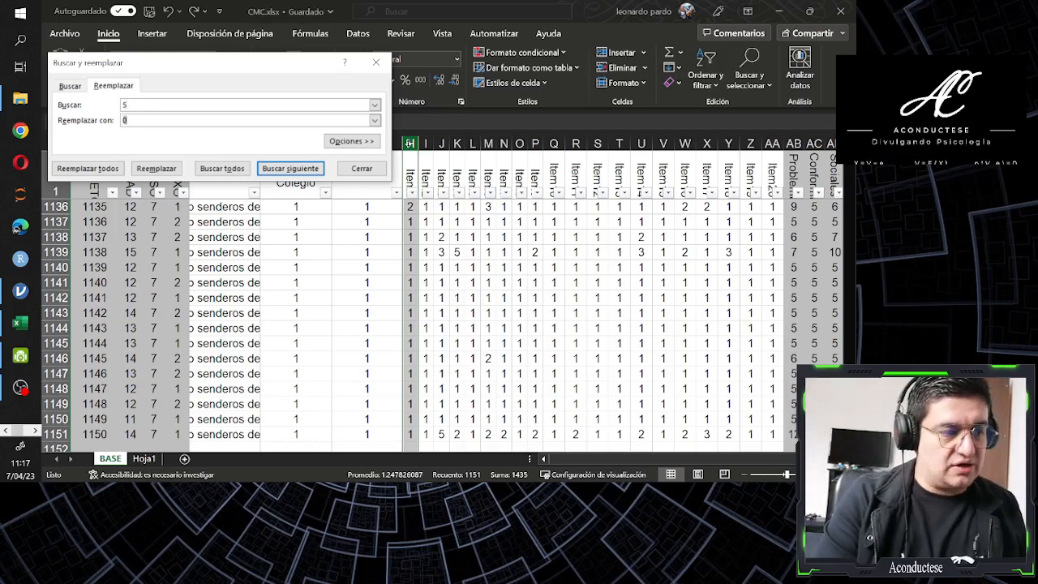
type("7")
key("Tab")
key("Tab")
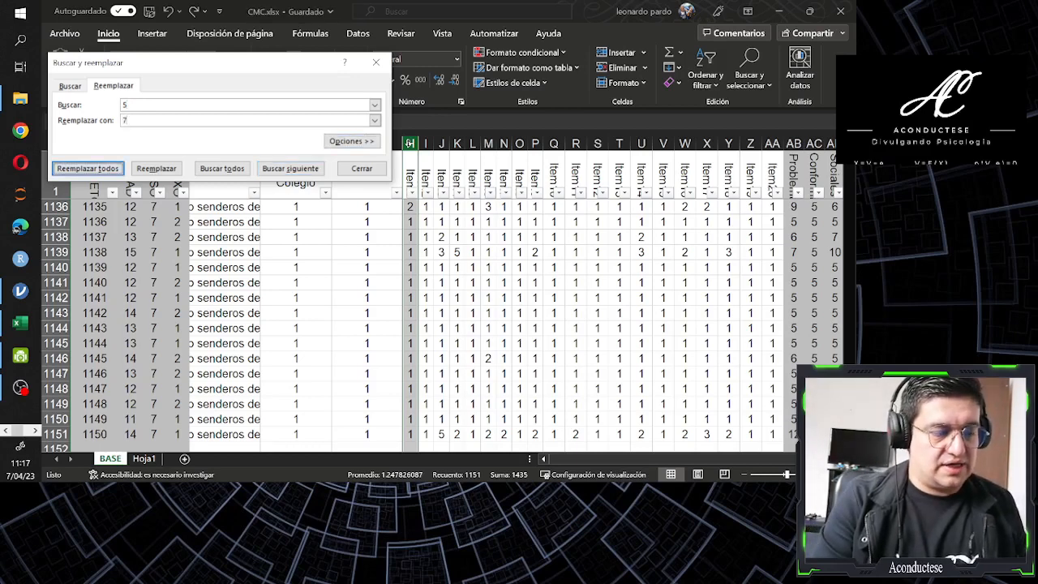
key("Return")
key("Return")
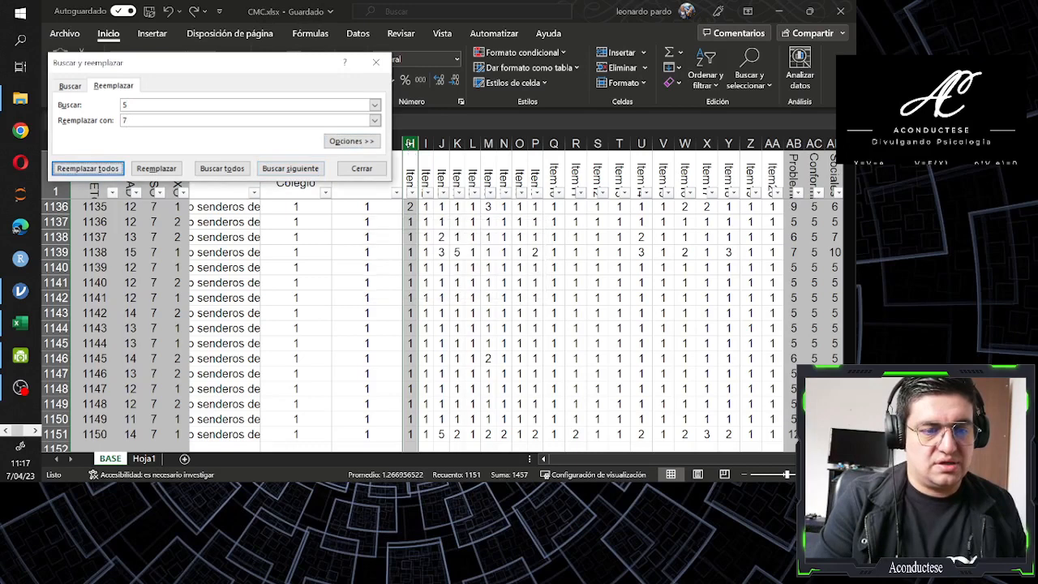
Replace all 4 values in column H with the temporary code 6
key("shift+Tab")
key("shift+Tab")
key("shift+Tab")
type("4")
key("Tab")
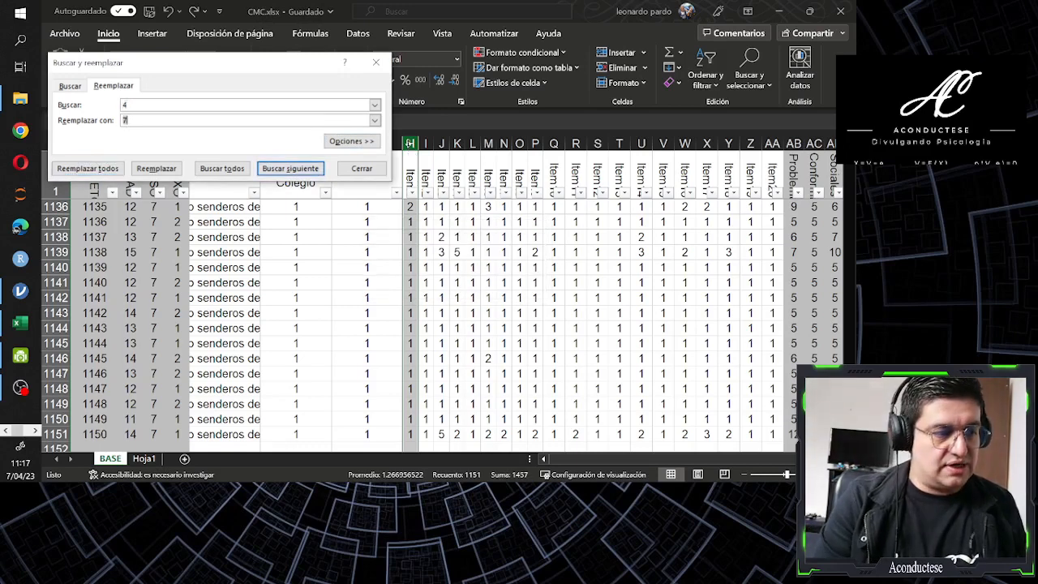
type("6")
key("Tab")
key("Tab")
key("Return")
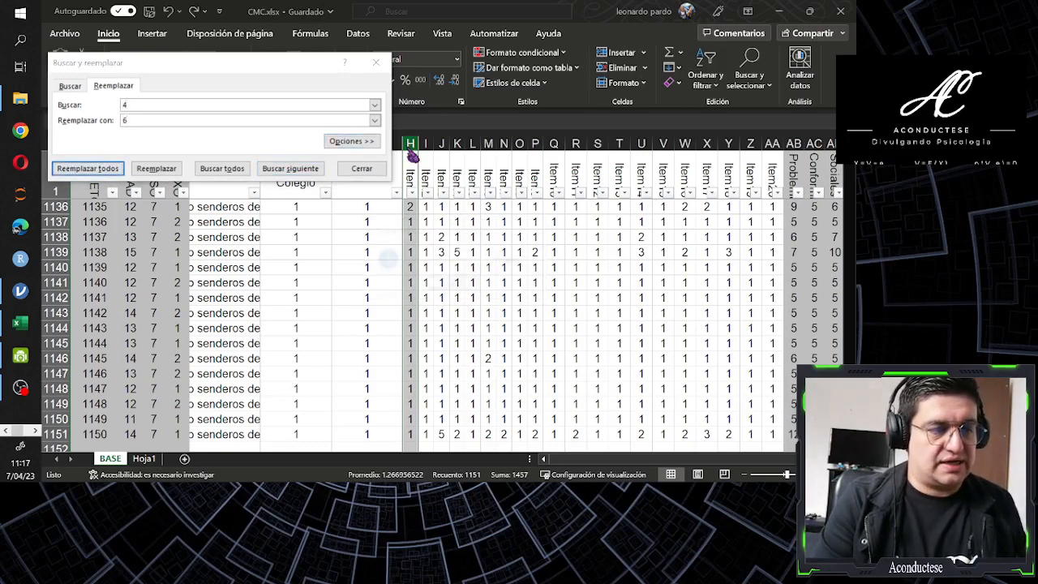
key("Return")
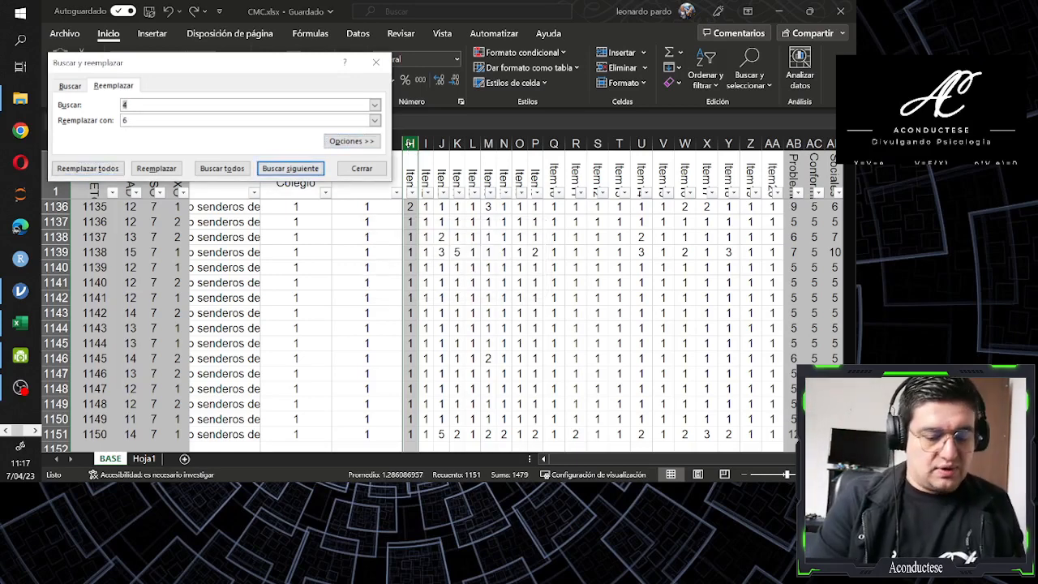
Replace all 1 values in column H with 5
type("1")
key("Tab")
type("5")
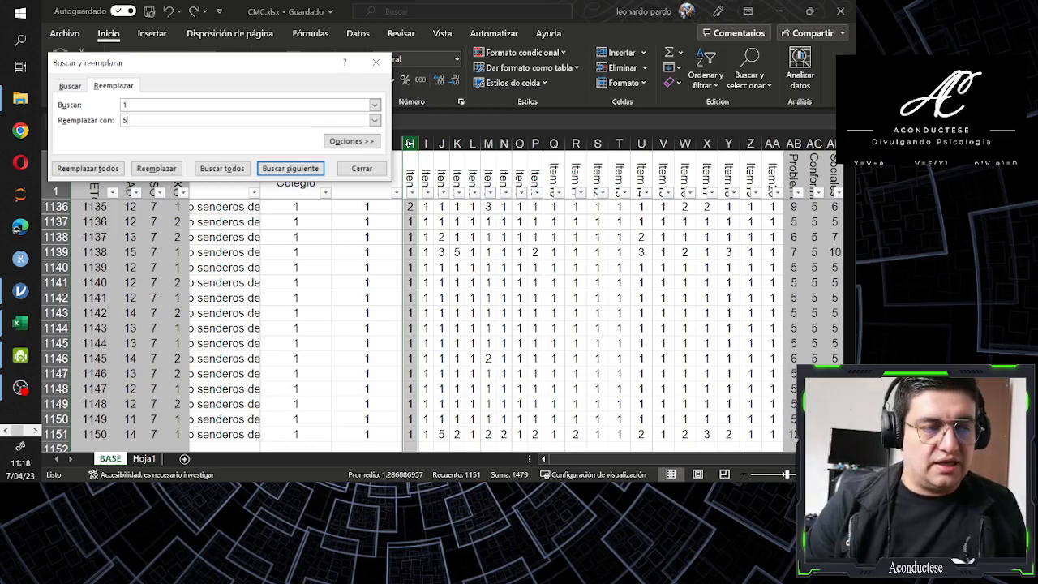
key("Tab")
key("Tab")
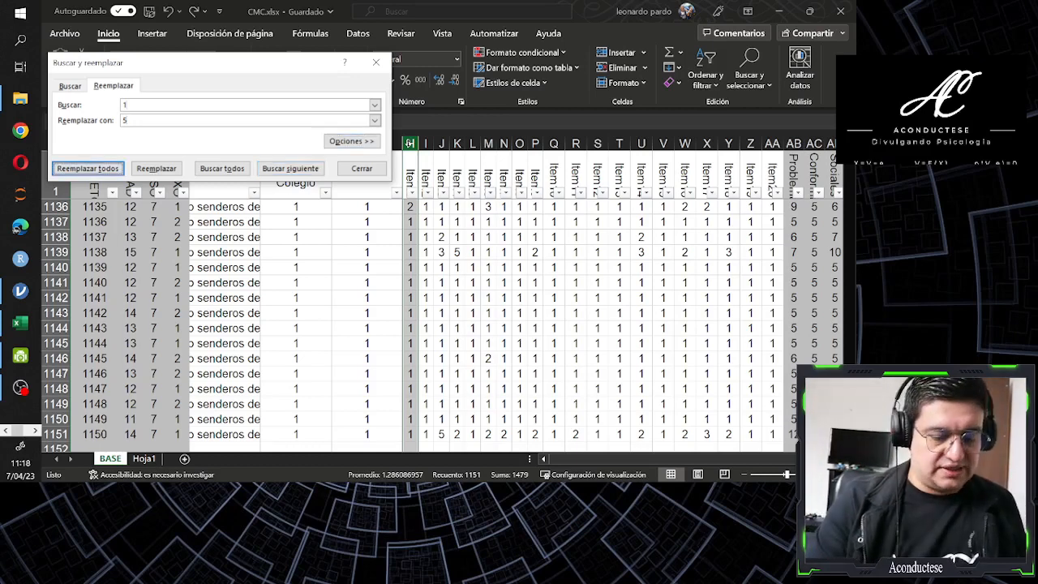
key("Return")
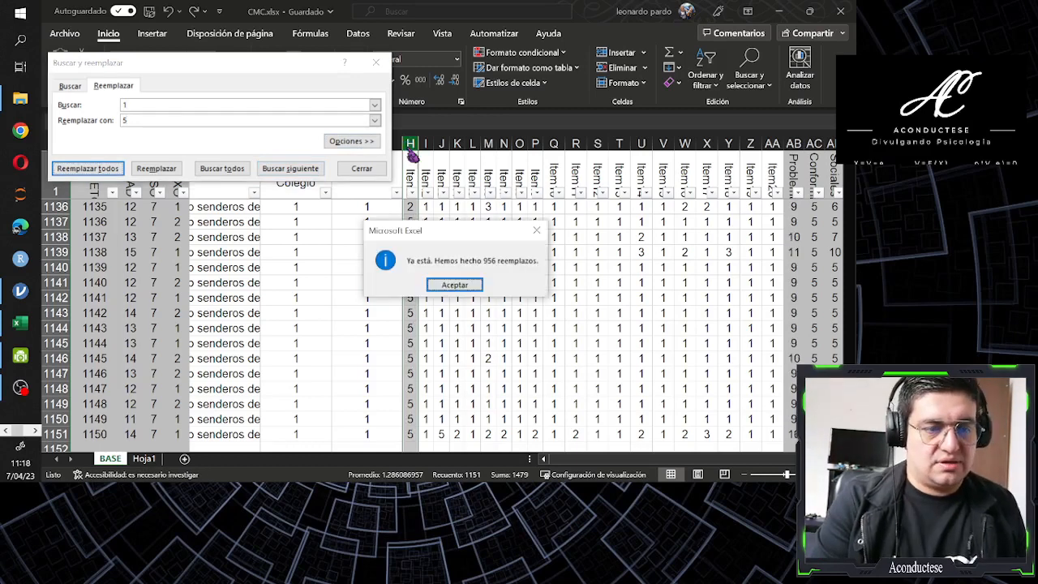
key("Return")
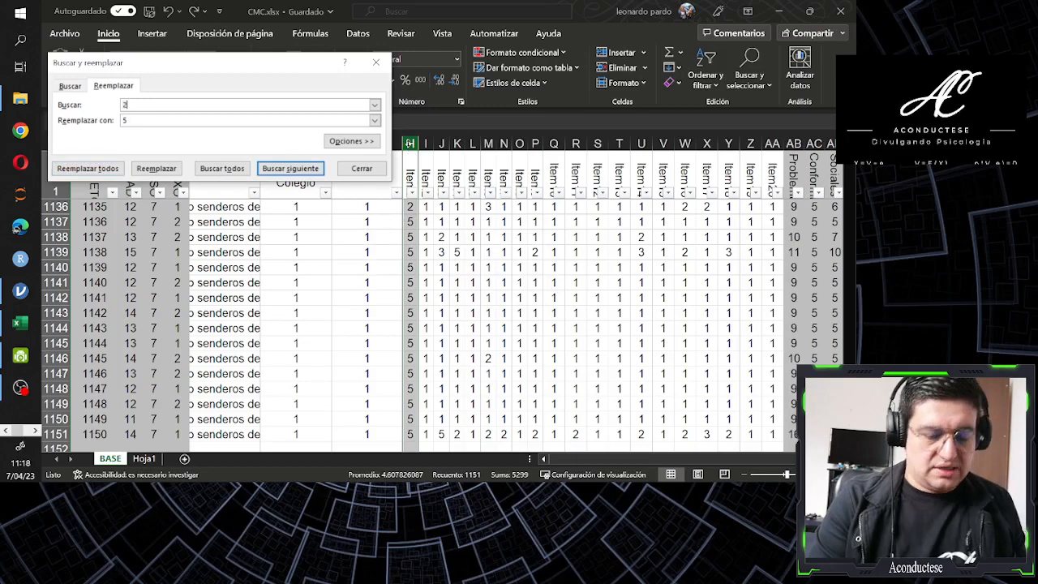
Replace all 2 values in column H with 4 and close the find and replace dialog
type("4")
key("Tab")
key("Tab")
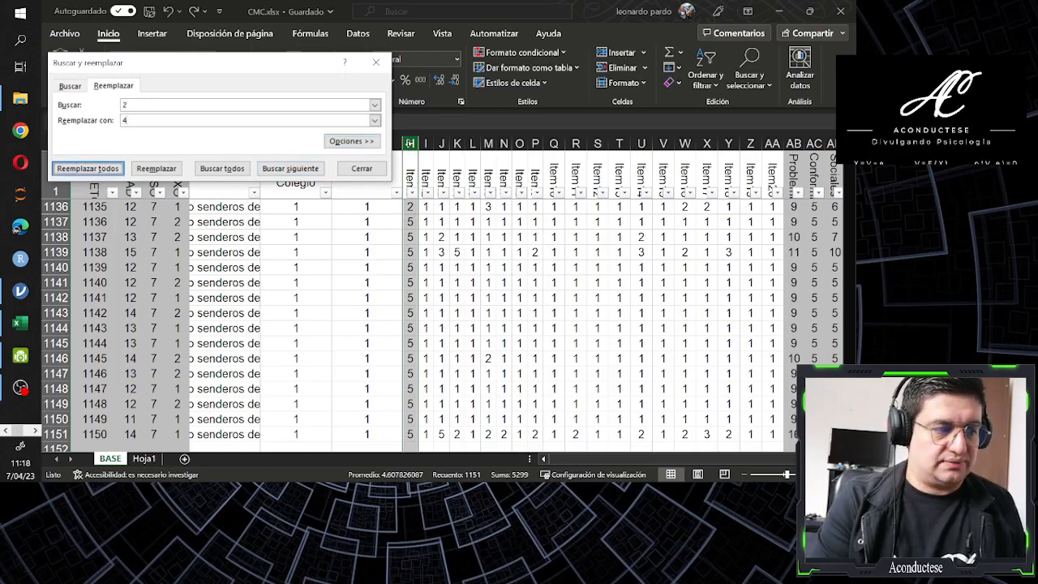
key("Return")
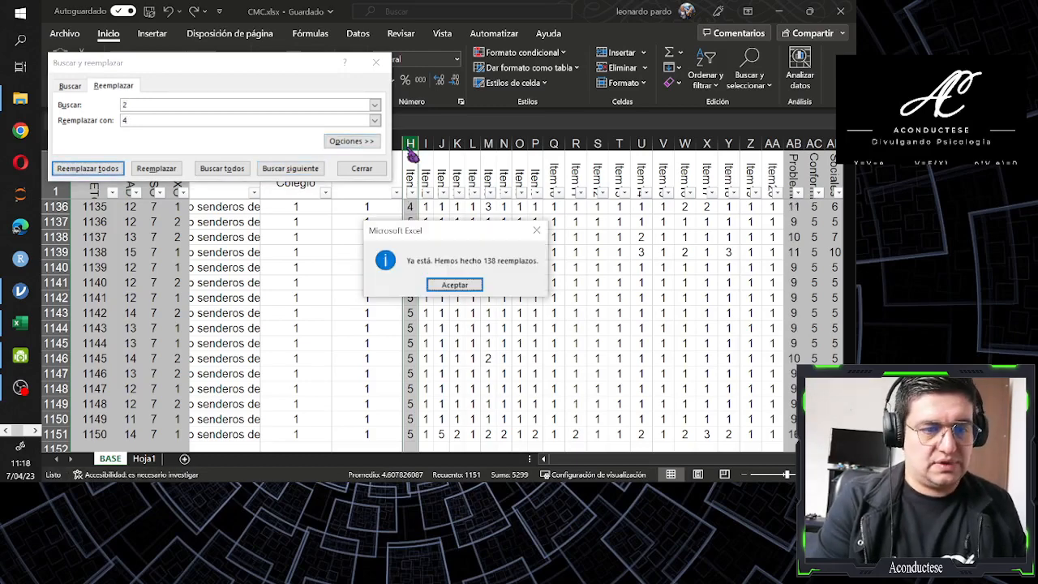
key("Return")
key("Escape")
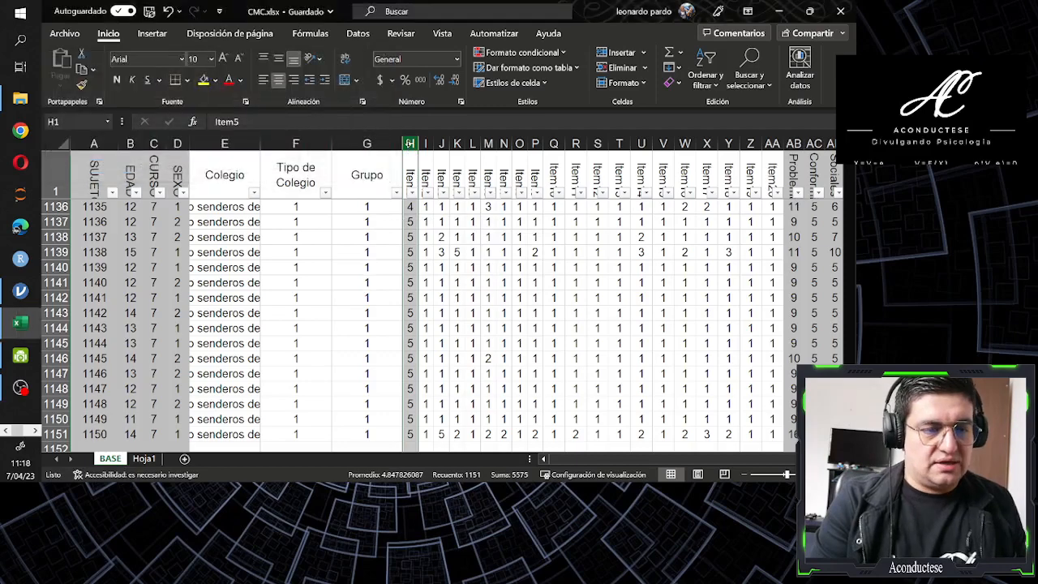
Check which values column H contains by going through the list in its header filter, then close it without filtering
key("ctrl+Up")
key("alt+Down")
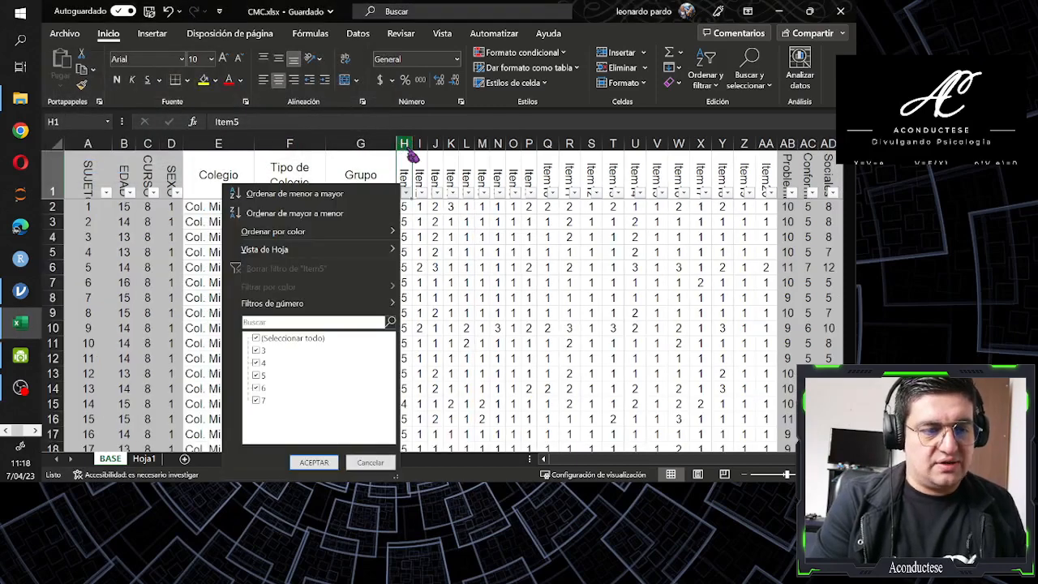
key("Up")
key("Up")
key("Down")
key("Up")
key("Up")
key("Up")
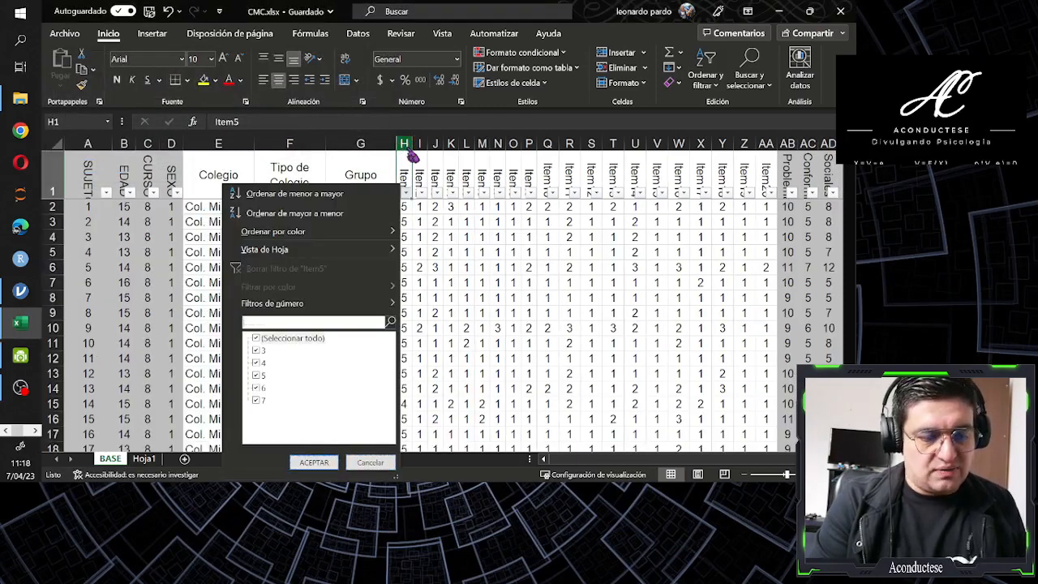
key("Down")
key("Down")
key("Down")
Replace all temporary 6 codes in the column H data with 2
key("Down")
key("Down")
key("Down")
key("Escape")
key("Down")
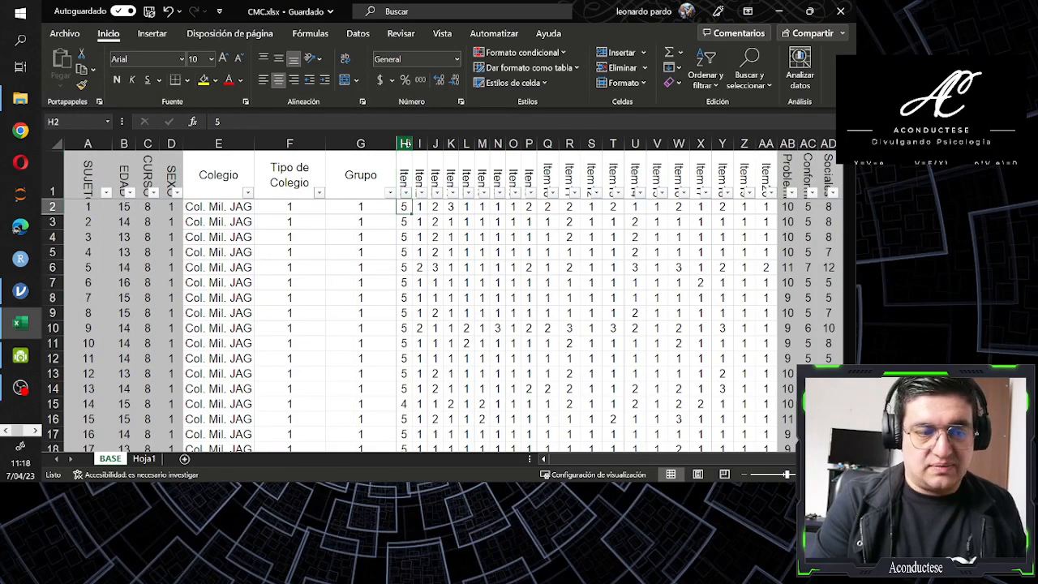
key("ctrl+shift+Down")
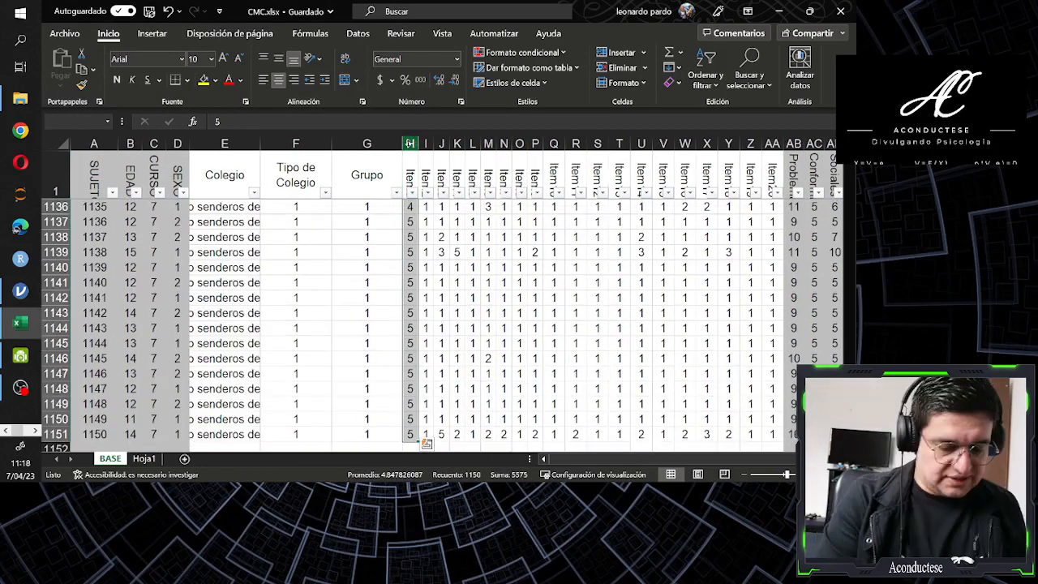
key("ctrl+l")
key("shift+Tab")
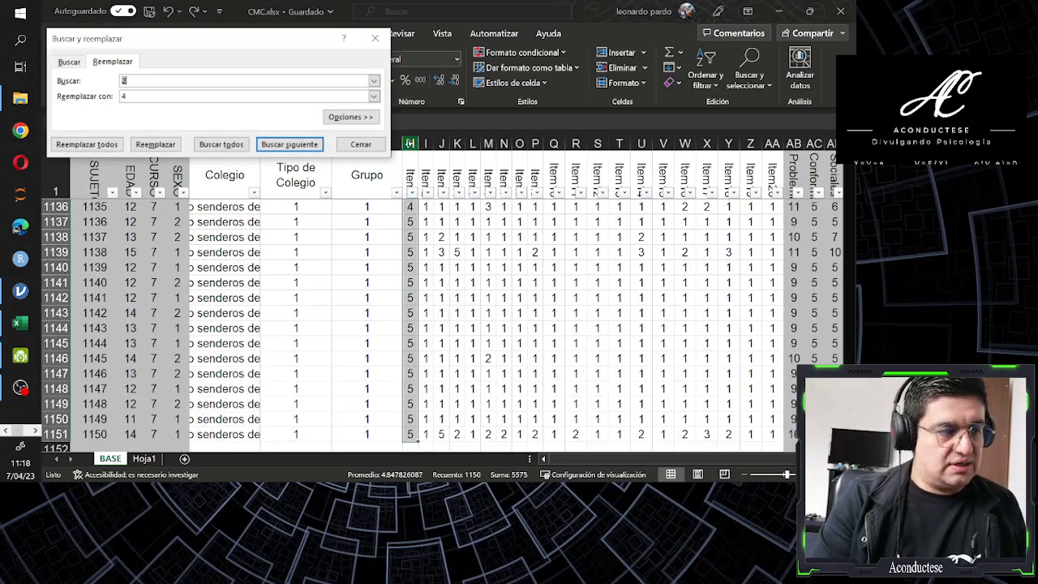
type("6")
key("Tab")
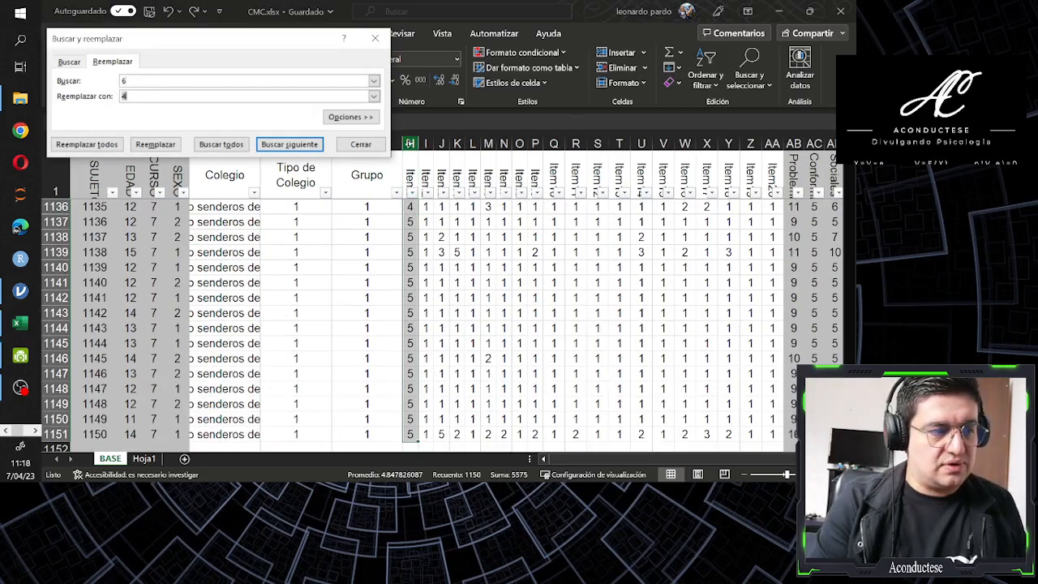
type("2")
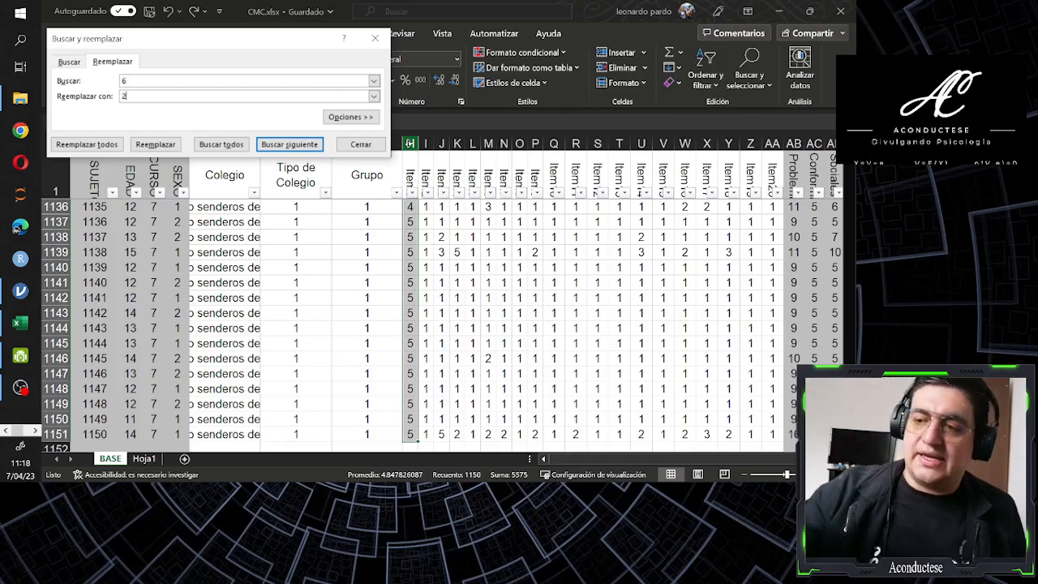
key("Tab")
key("Tab")
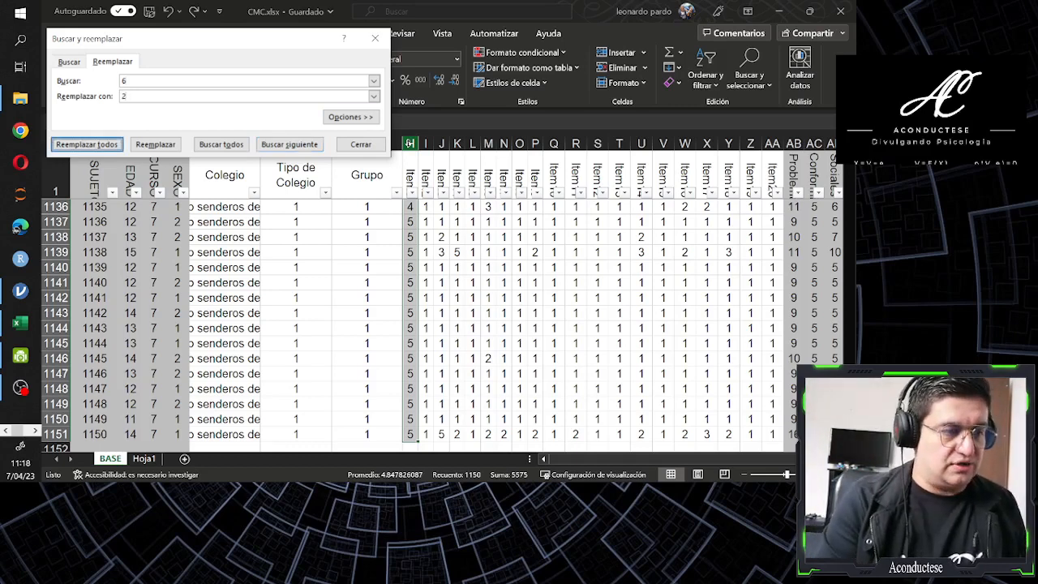
key("Return")
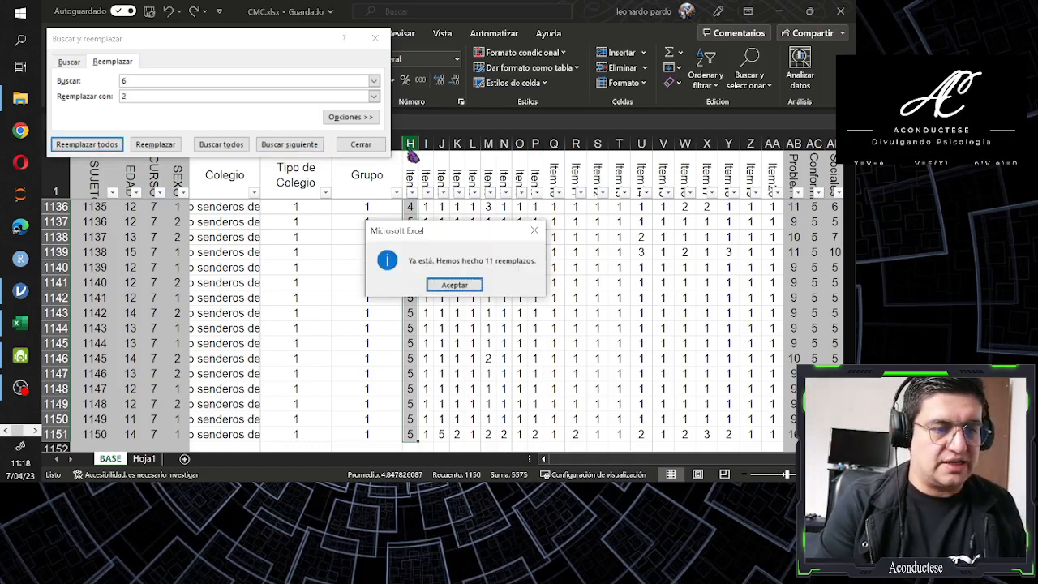
key("Return")
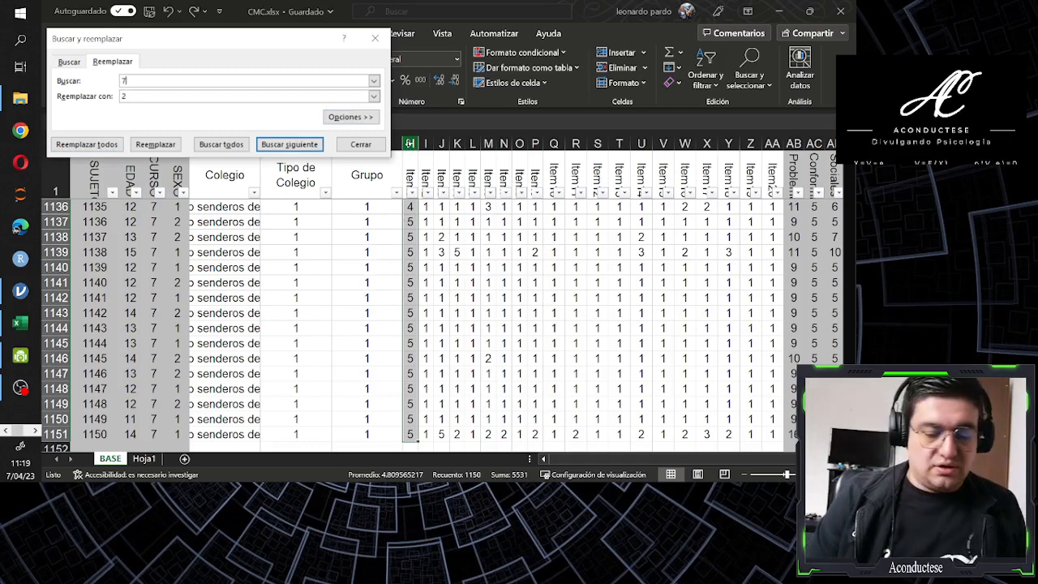
Replace all temporary 7 codes in column H with 1 and close the find and replace dialog
key("Tab")
key("Tab")
key("shift+Tab")
type("1")
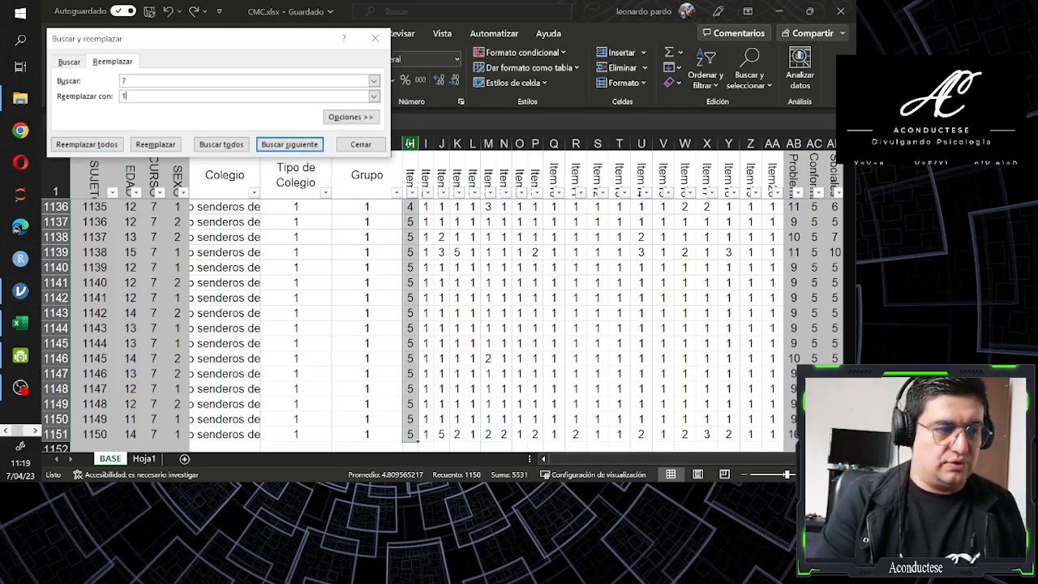
key("Tab")
key("Tab")
key("Return")
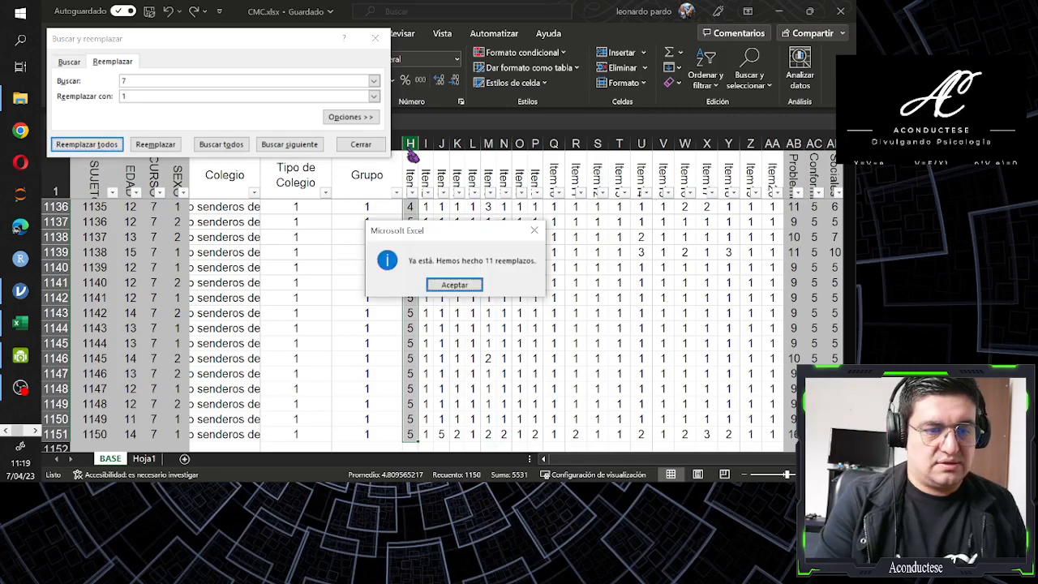
key("Return")
key("Escape")
Check the recoded values listed in column H's header filter, then close the list without filtering
key("ctrl+Up")
key("Down")
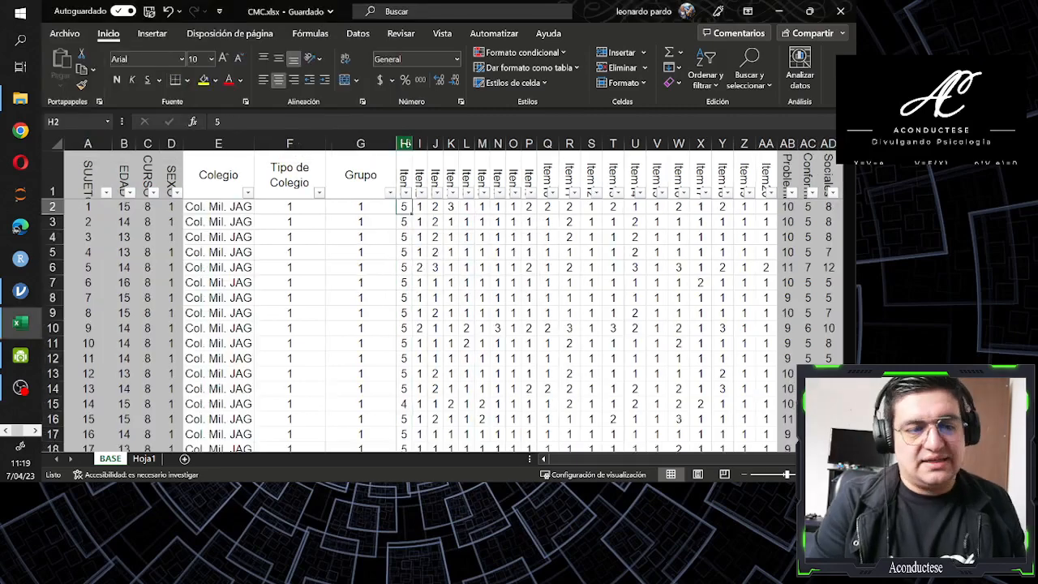
key("Up")
key("alt+Down")
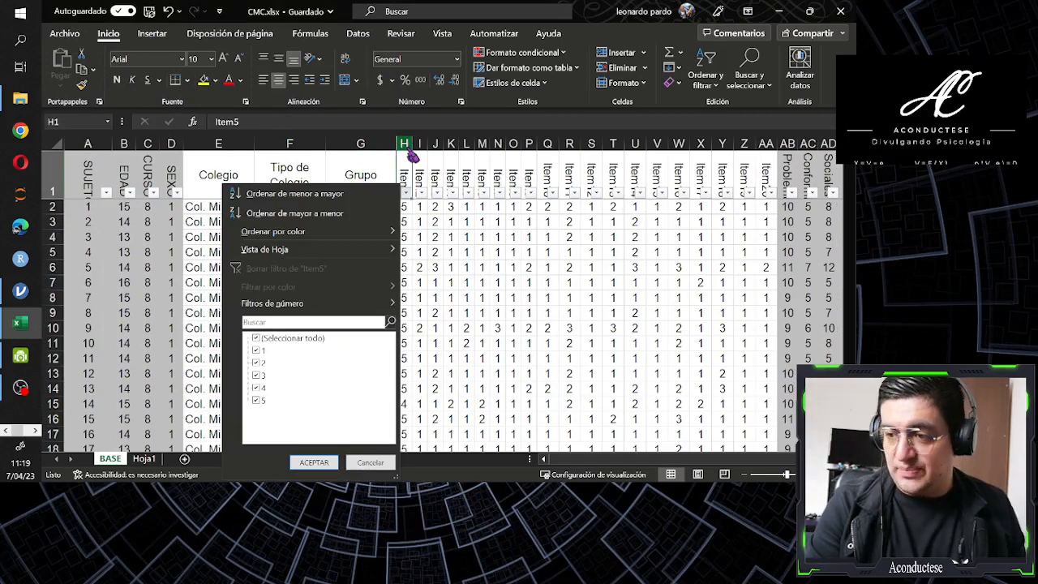
key("Escape")
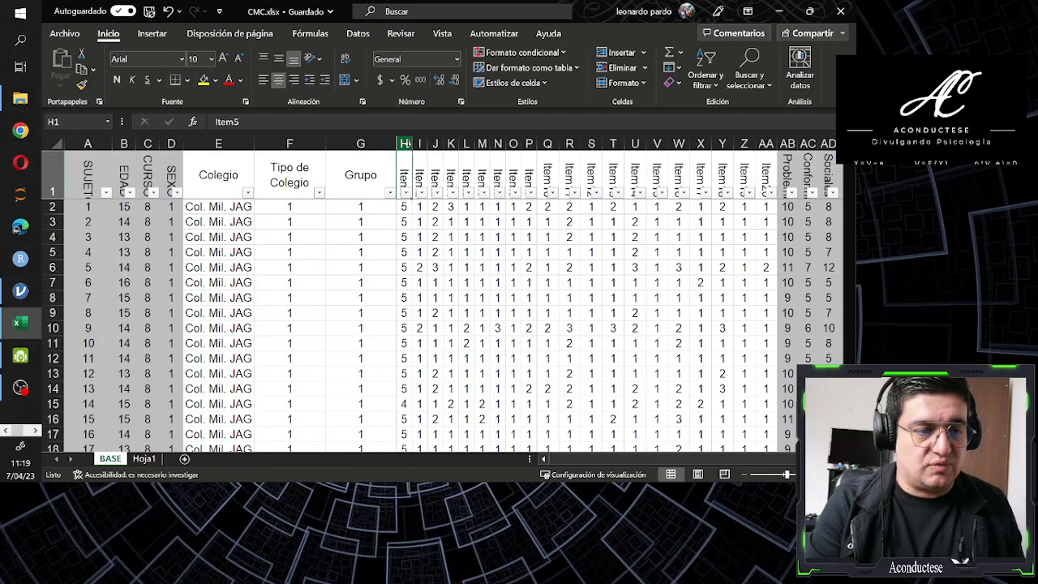
Undo the whole find-and-replace recoding in column H, checking the values and the Item1 header through the filter list
key("Down")
key("ctrl+shift+Down")
key("ctrl+z")
key("ctrl+z")
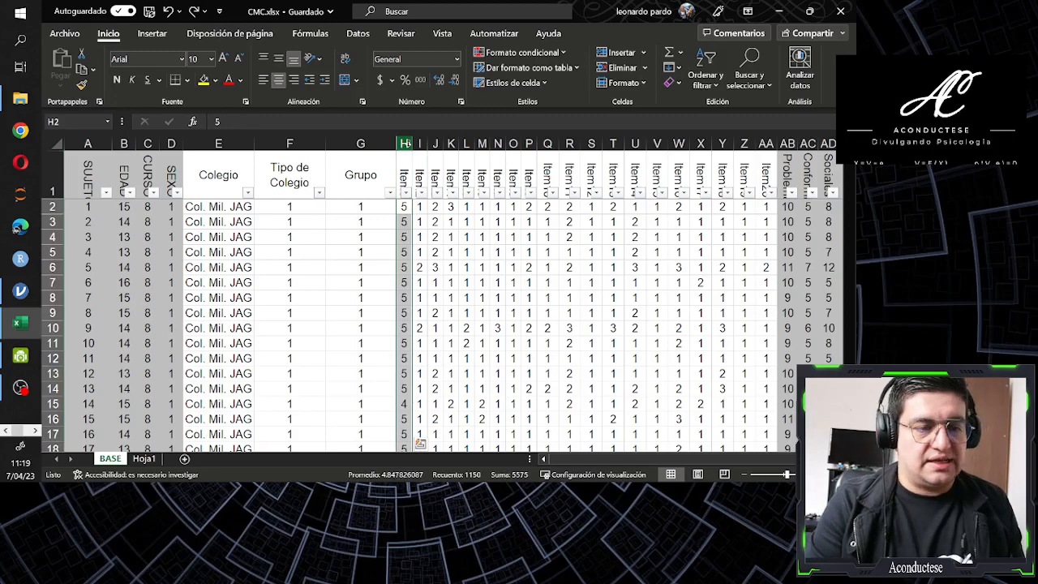
key("ctrl+z")
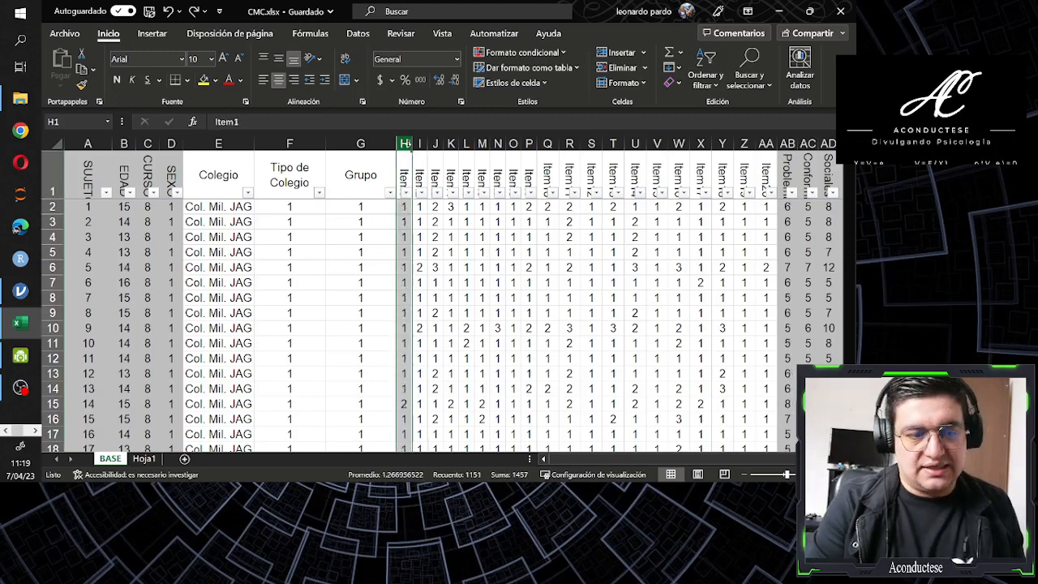
key("Up")
key("alt+Down")
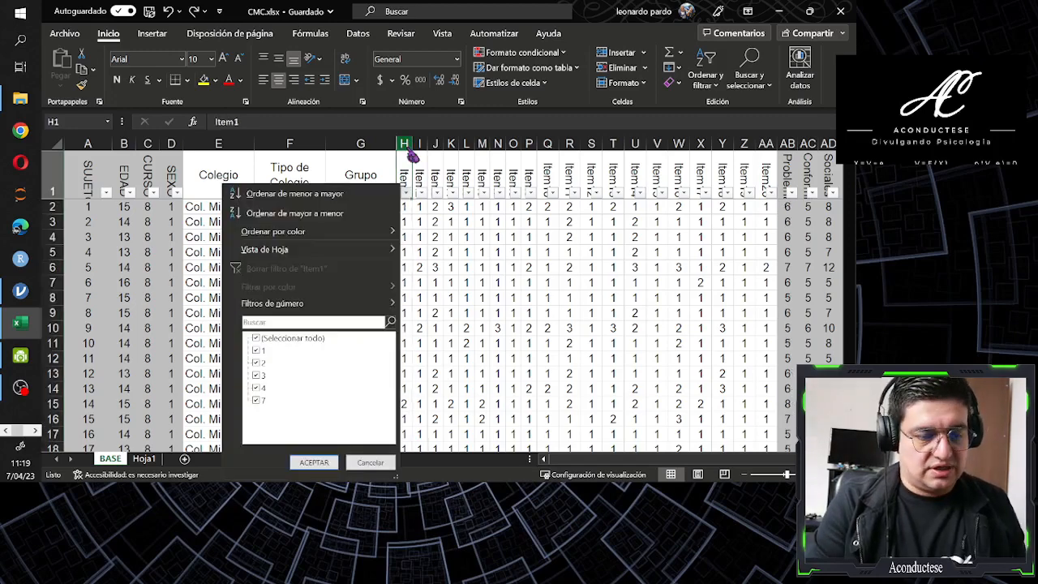
key("Escape")
key("ctrl+space")
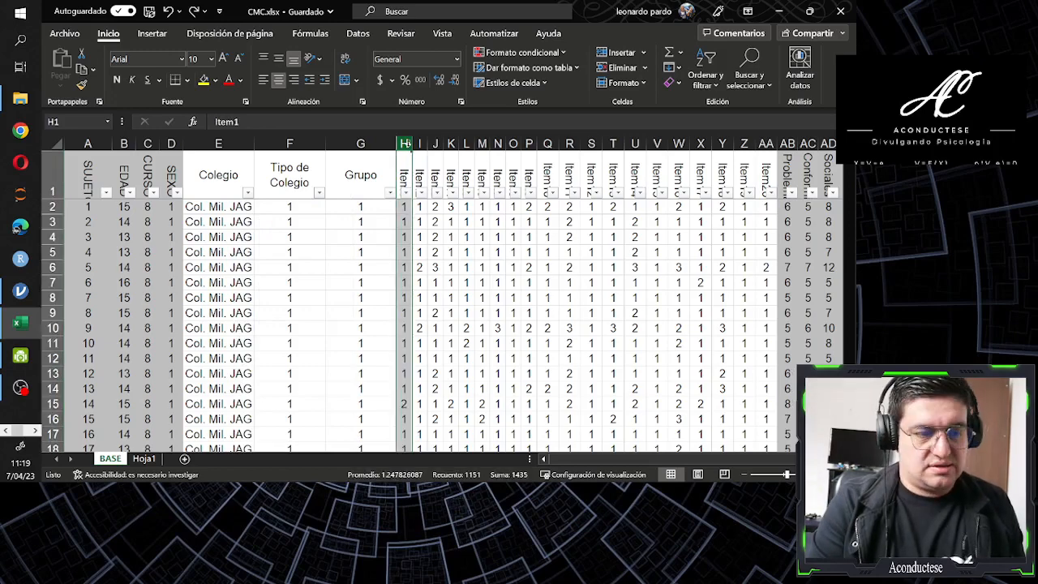
key("Up")
key("alt+Down")
key("Escape")
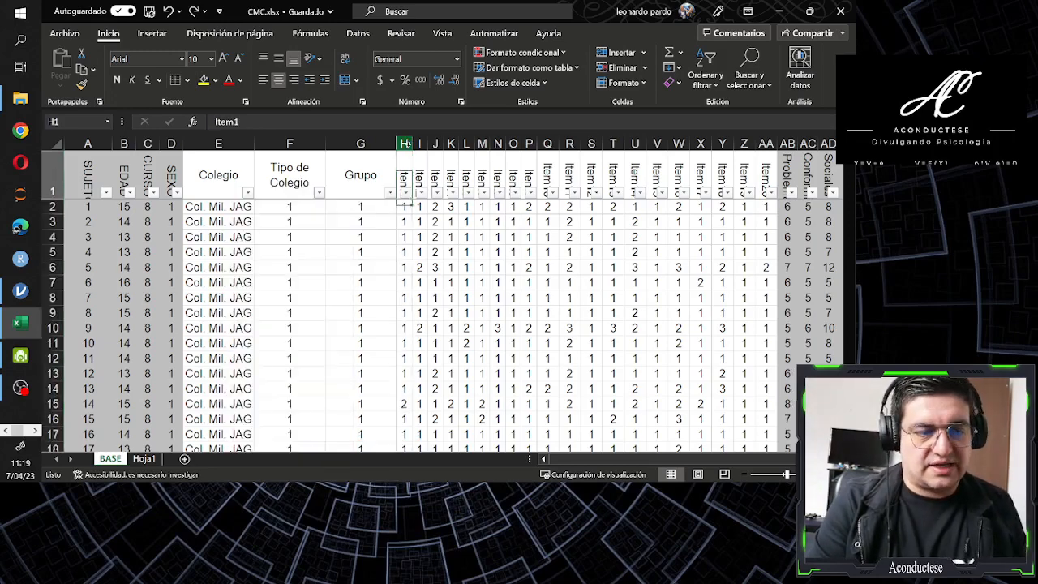
Look over the Item1 values in column H from the first to the last data row
key("Down")
key("ctrl+Down")
key("ctrl+Up")
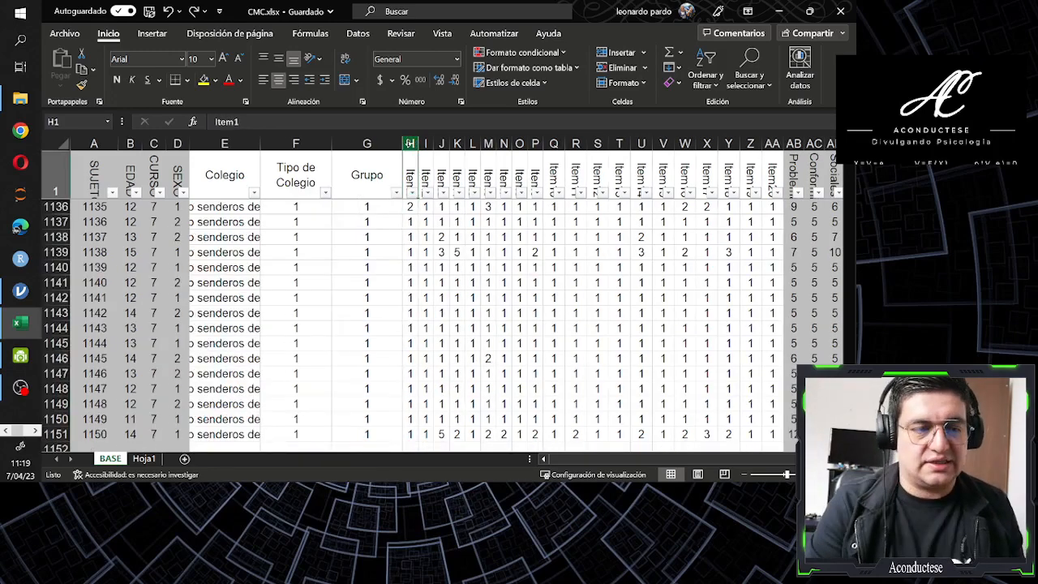
key("Down")
key("Down")
key("ctrl+Up")
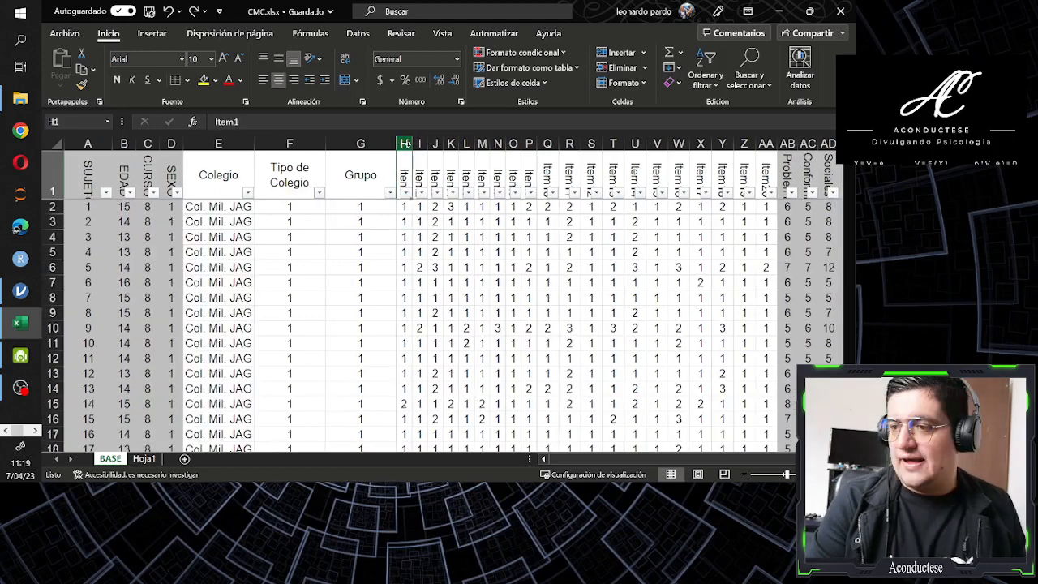
key("Down")
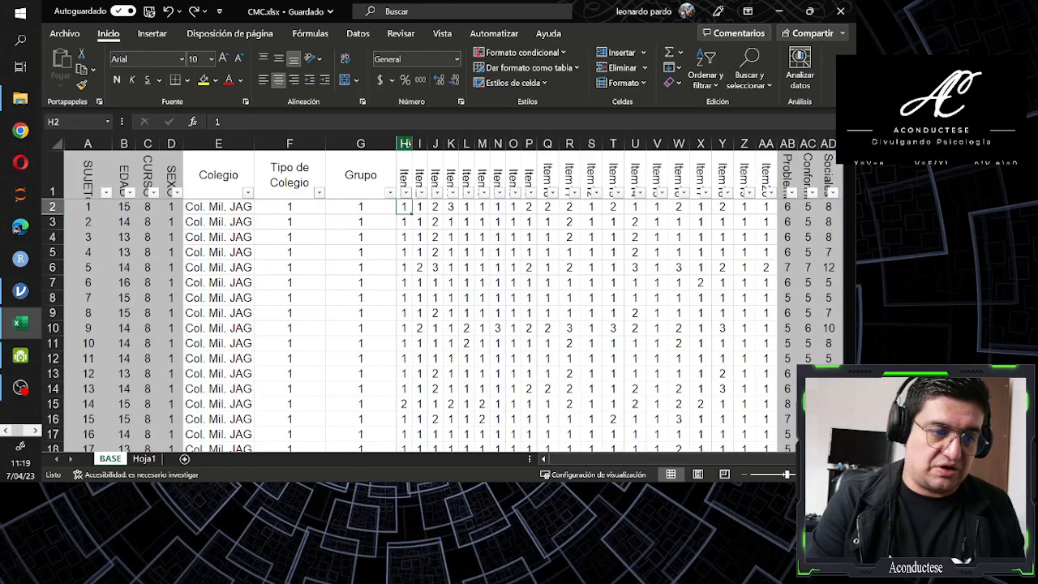
key("ctrl+shift+Down")
key("ctrl+Up")
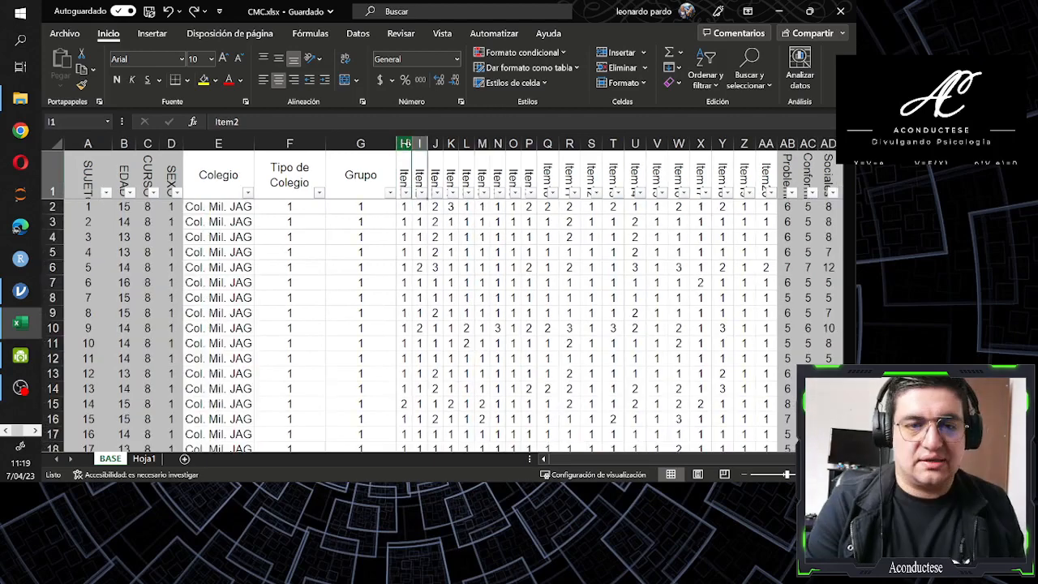
Insert a blank column between Item1 and Item2, copy the Item1 header into it and change it to ItemI
key("Right")
key("ctrl+space")
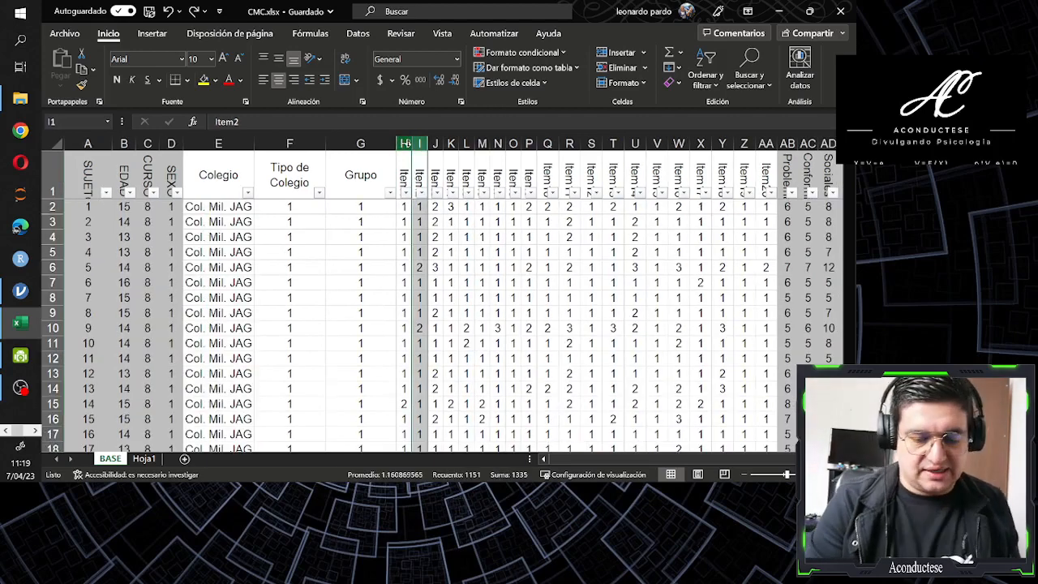
key("ctrl+plus")
key("Down")
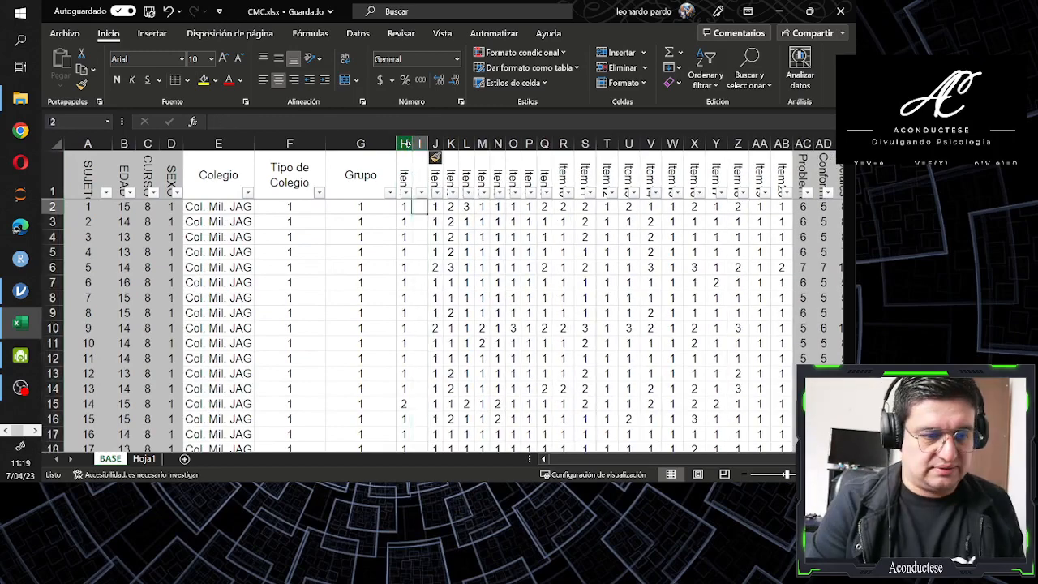
left_click(406, 143)
key("ctrl+c")
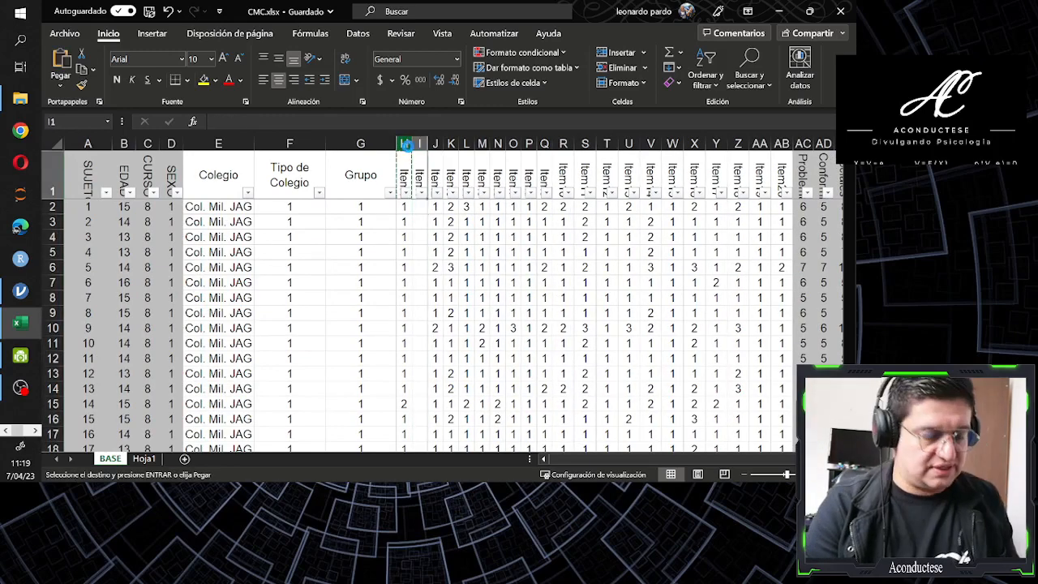
type("Item1")
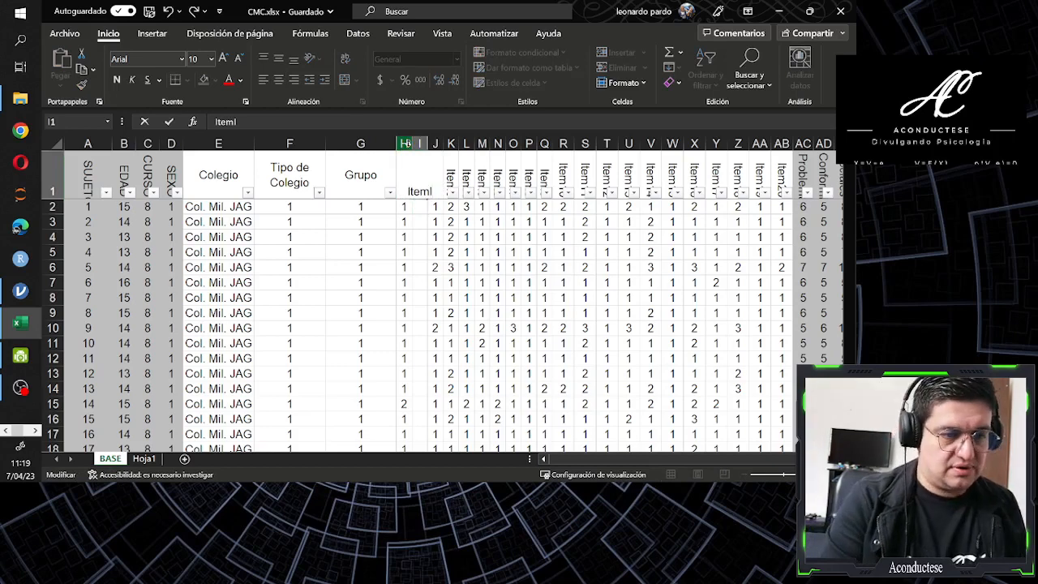
key("ctrl+Return")
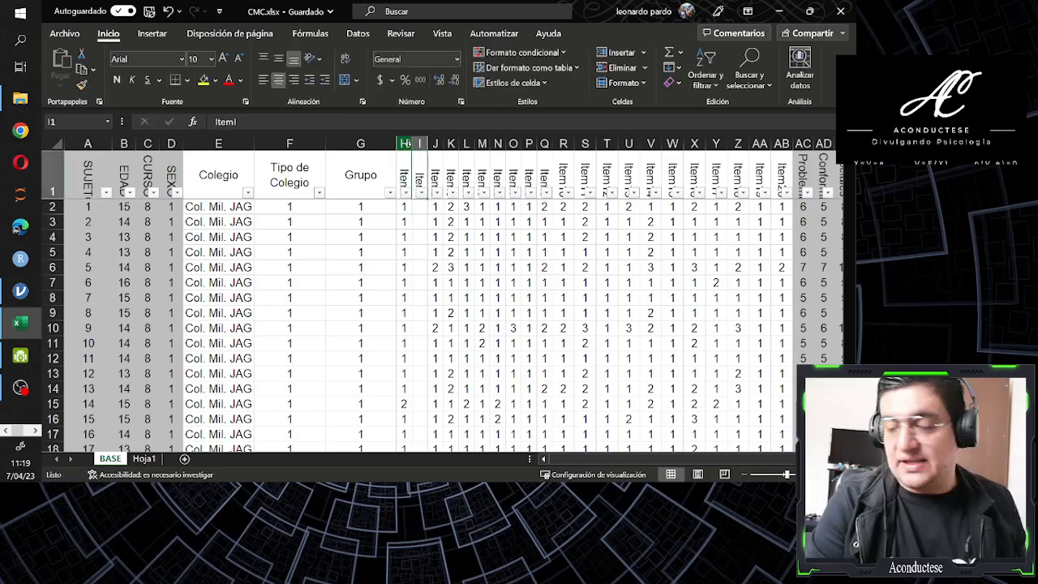
Filter the Item1 column so that only rows with the value 1 remain
left_click(411, 156)
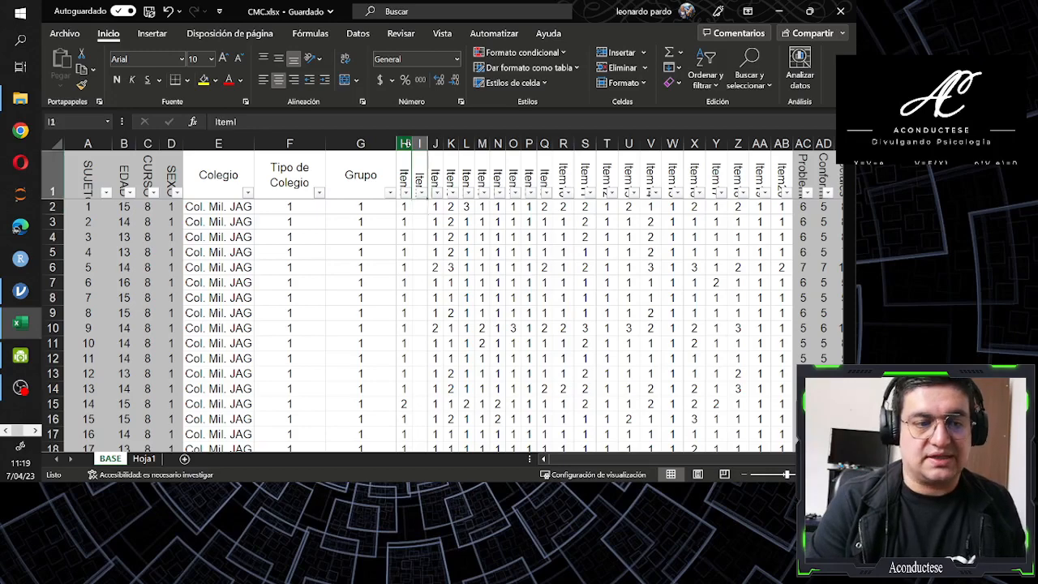
key("alt+Down")
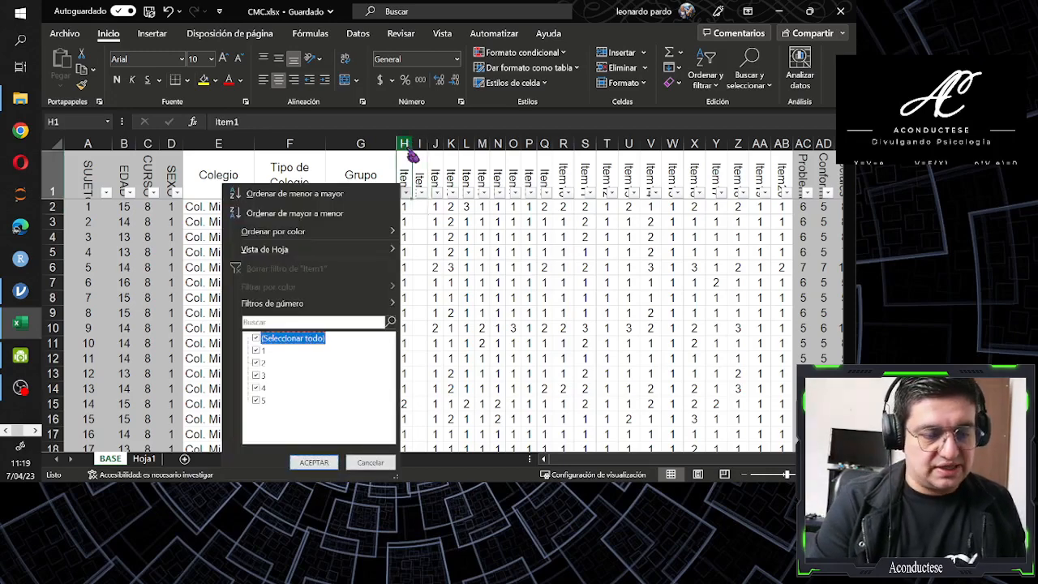
key("space")
key("Down")
key("space")
key("Return")
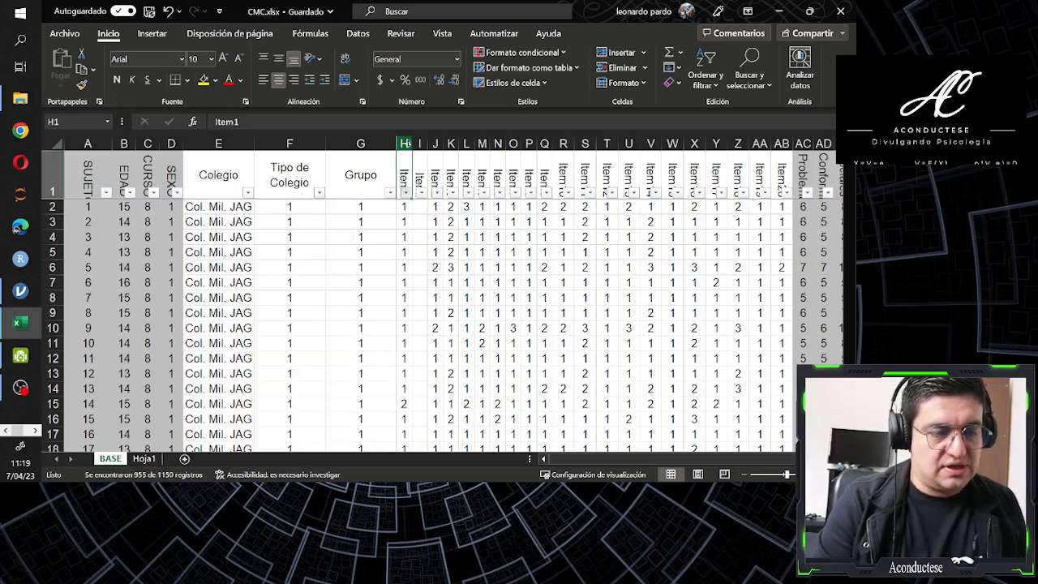
Enter 5 in the first filtered row of the ItemI column and fill it down to the last row, 1151
key("Down")
key("Right")
type("5")
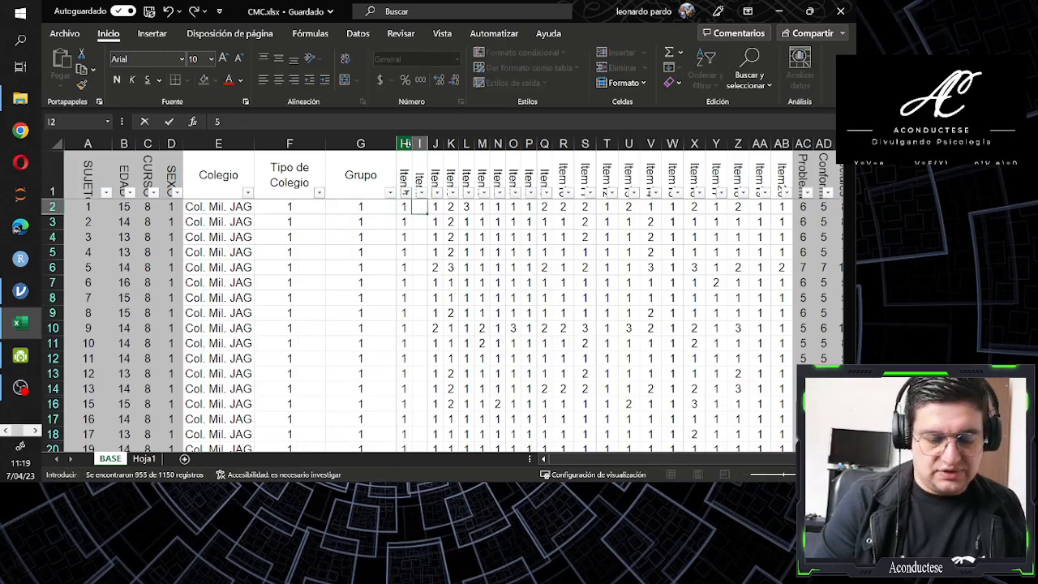
key("Left")
key("ctrl+Down")
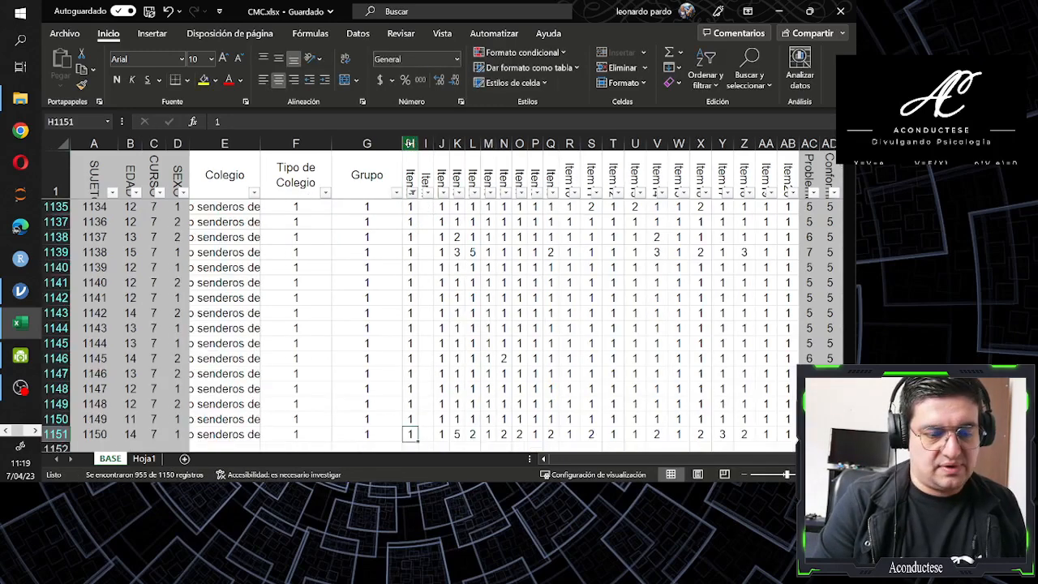
key("Right")
key("ctrl+shift+Up")
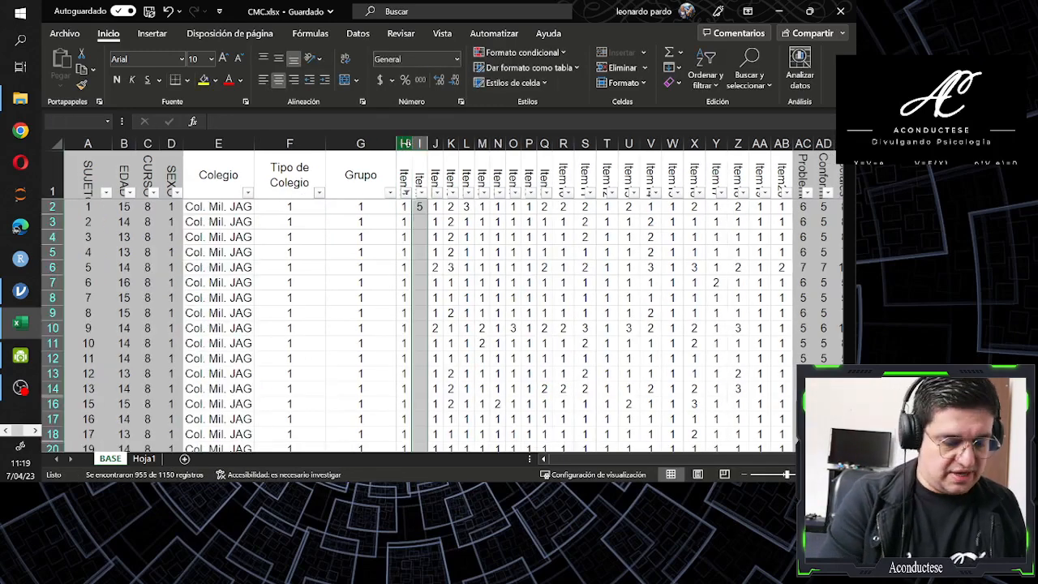
key("ctrl+j")
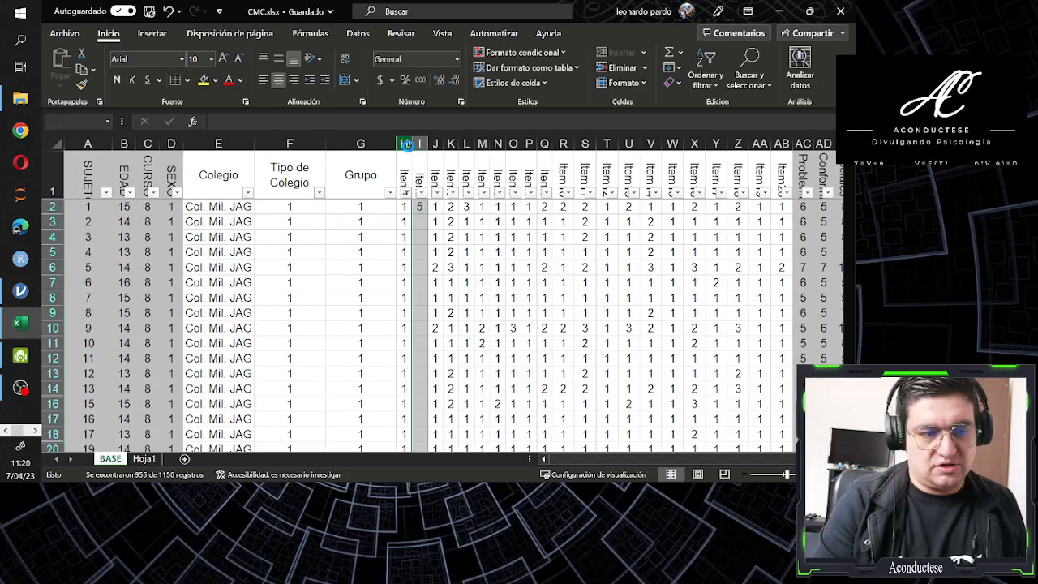
key("Left")
key("Up")
key("ctrl+Up")
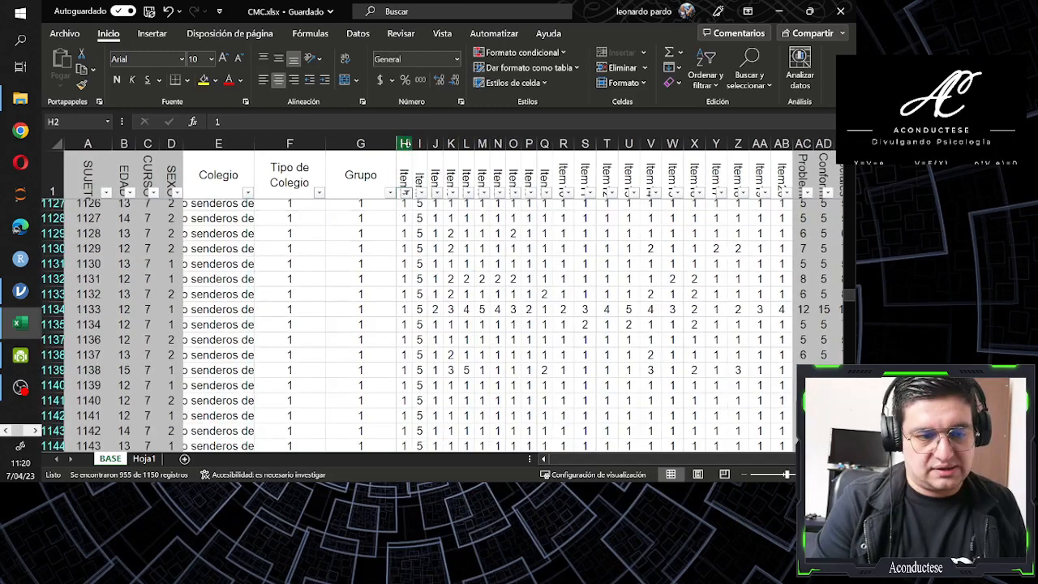
Change the Item1 column filter so that only rows with the value 2 remain
key("Up")
key("alt+Down")
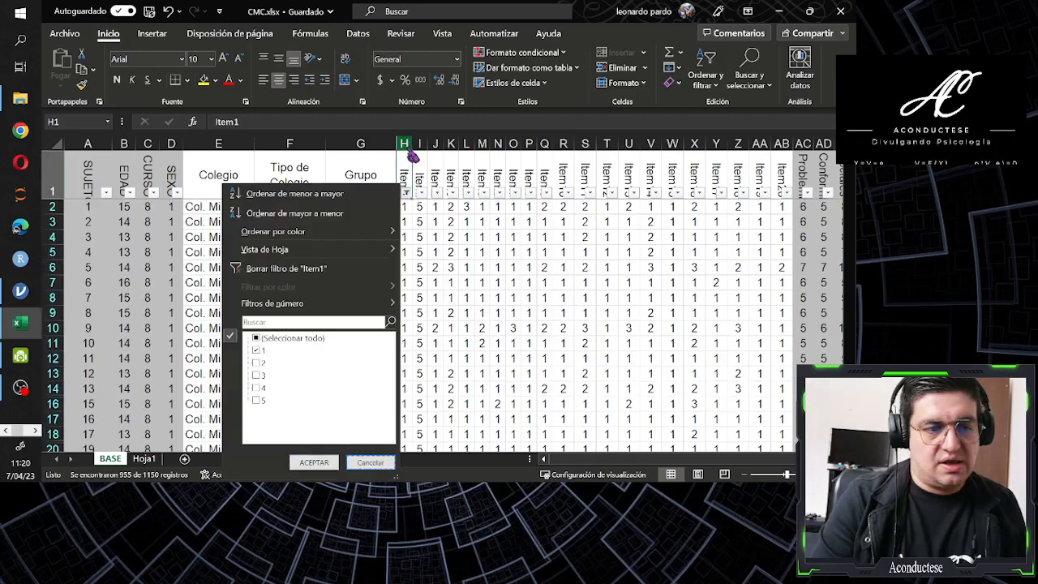
key("Up")
key("Up")
key("Down")
key("space")
key("Down")
key("space")
key("Return")
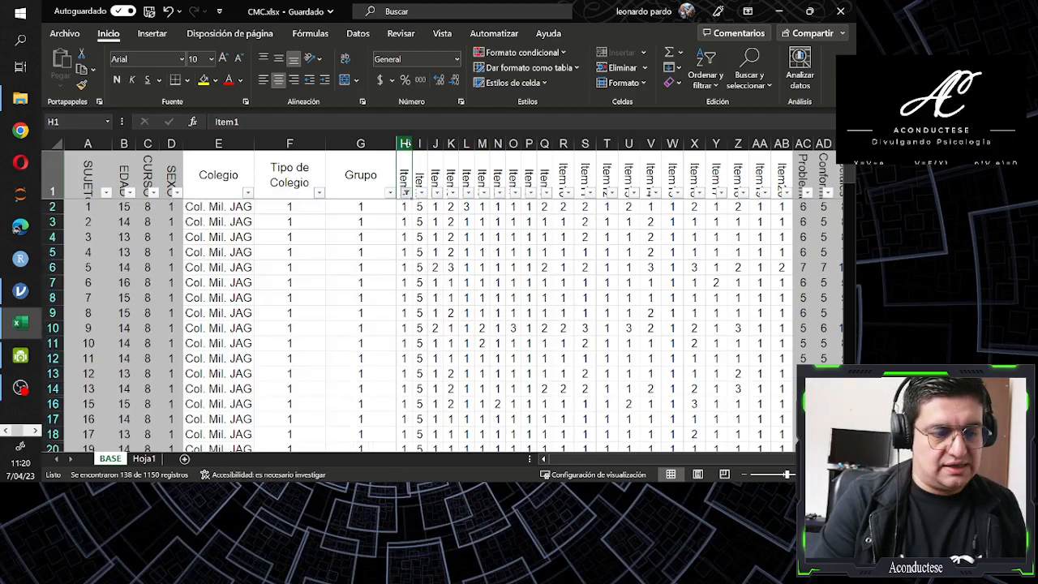
Enter 4 in the first filtered row of the ItemI column and fill it down to the last filtered row, 1136
key("Down")
key("Right")
type("4")
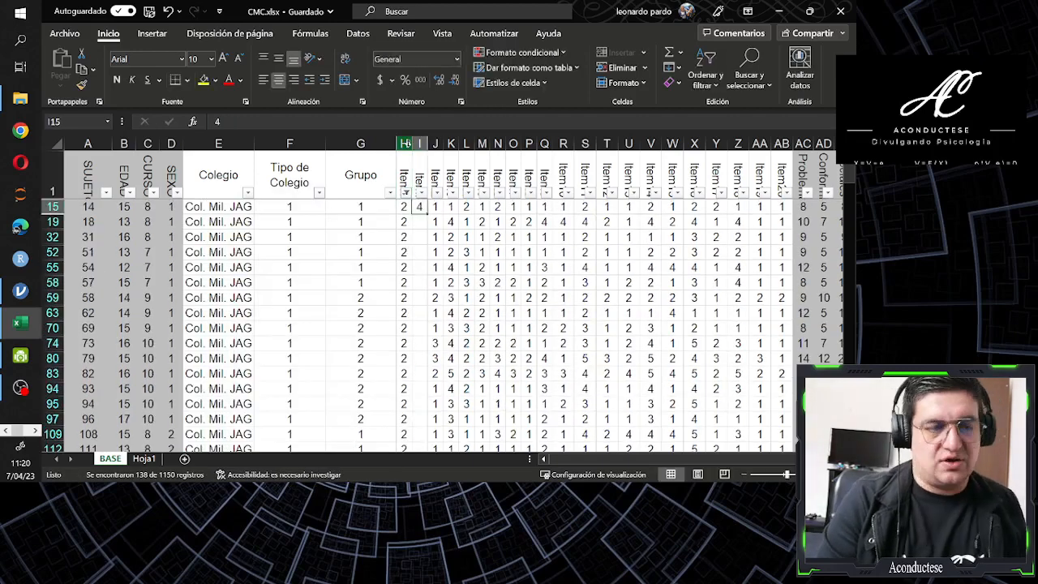
key("Left")
key("ctrl+Down")
key("Right")
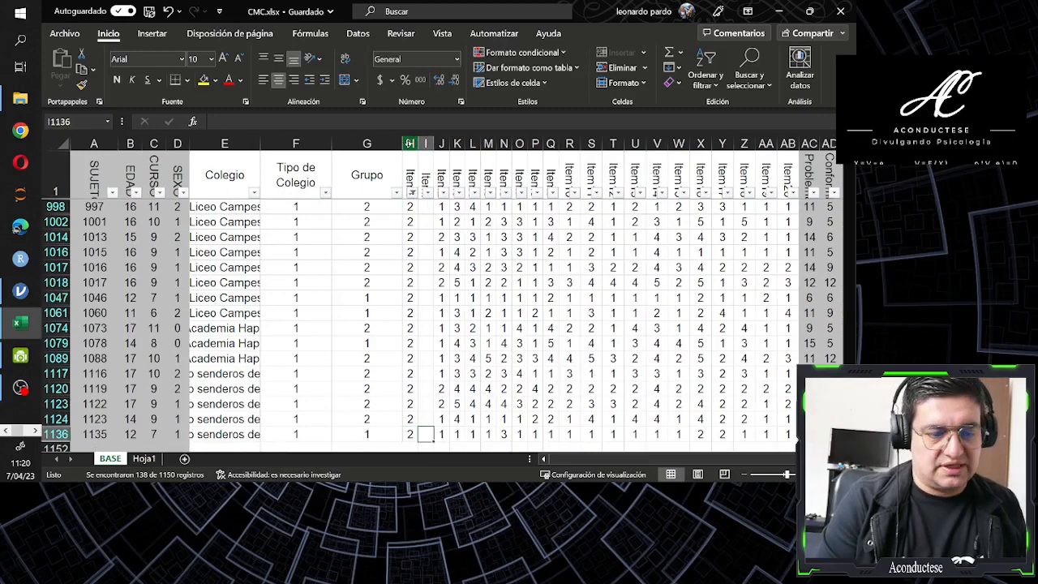
key("ctrl+shift+Up")
key("ctrl+d")
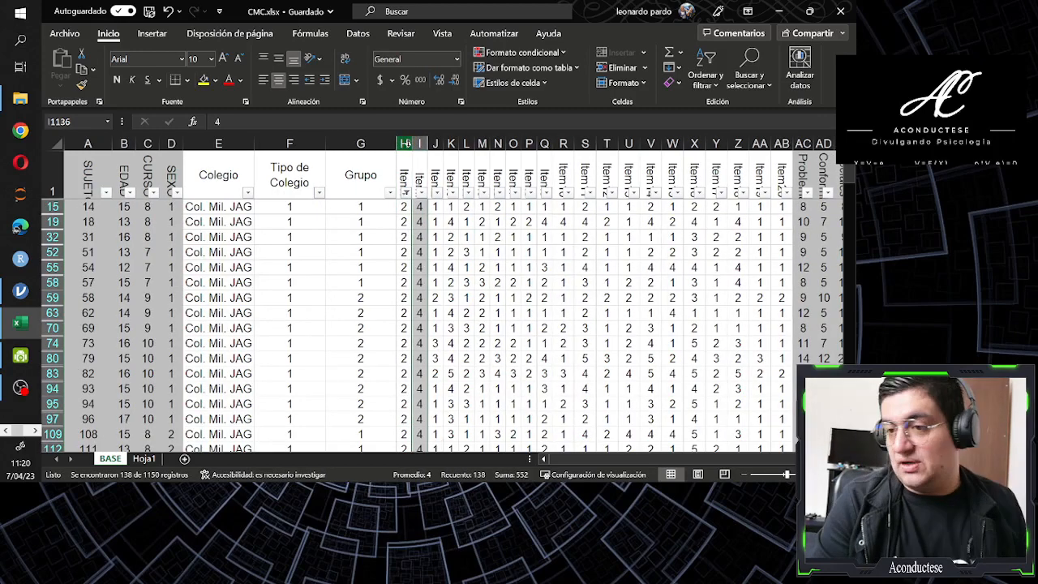
Change the Item1 column filter so that only rows with the value 3 remain
key("Up")
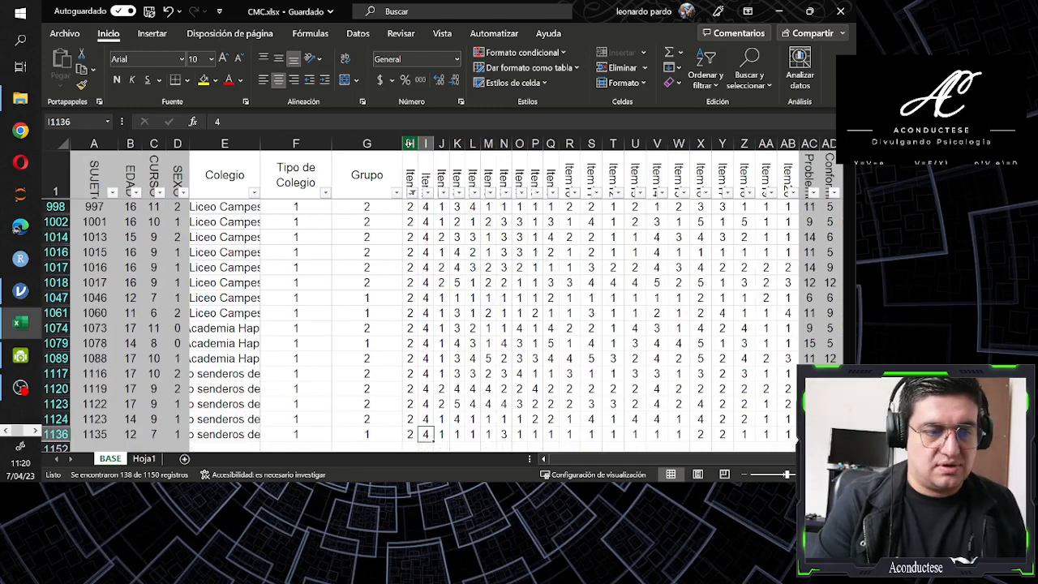
key("ctrl+Up")
left_click(407, 143)
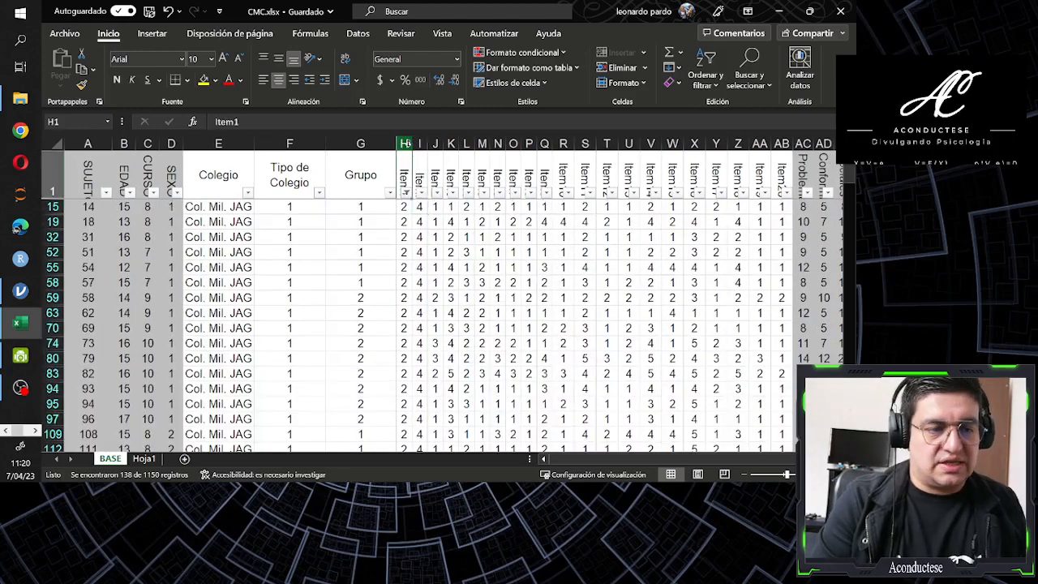
key("alt+Down")
key("Tab")
key("Down")
key("Down")
key("space")
key("Down")
key("space")
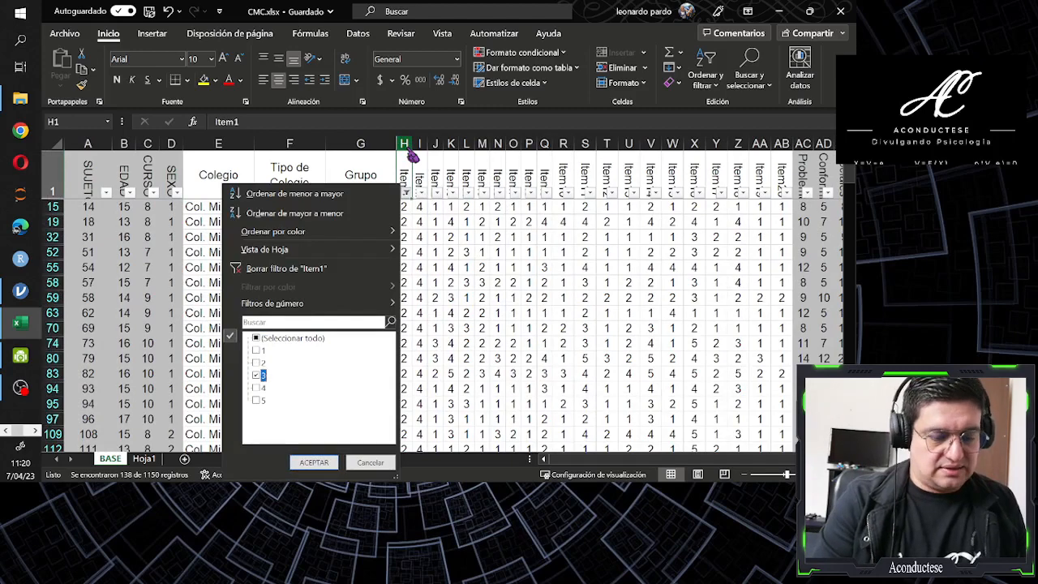
key("Return")
Enter 3 in the first filtered row of the ItemI column and fill it down to the last filtered row, 1122
key("Down")
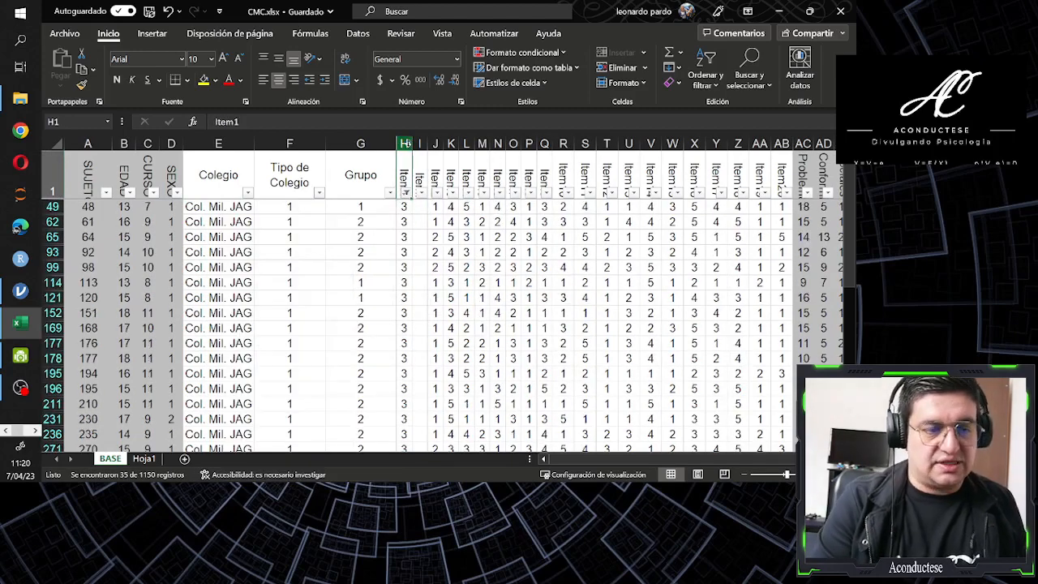
key("Right")
type("3")
key("ctrl+Return")
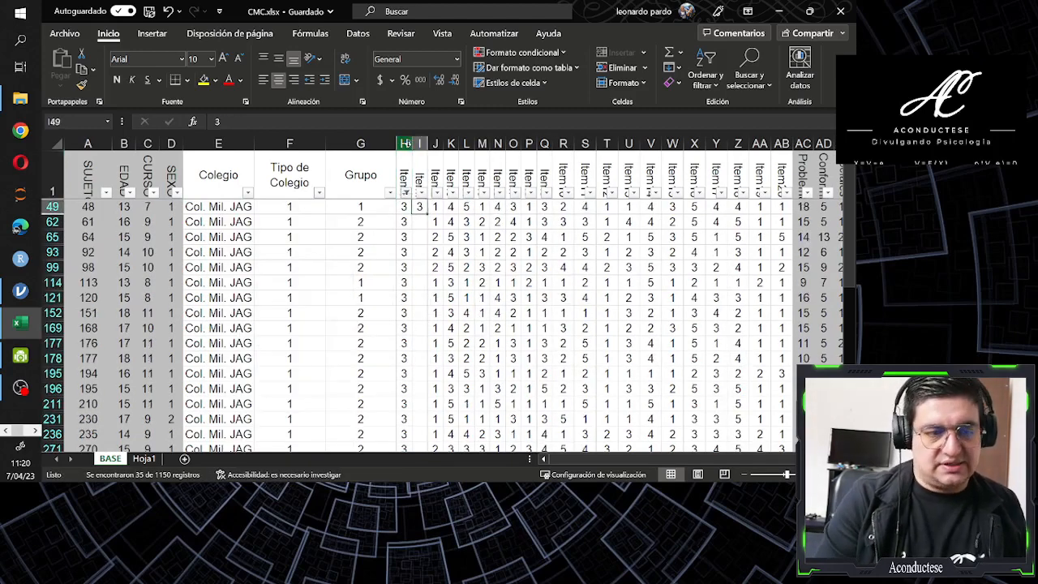
key("ctrl+Down")
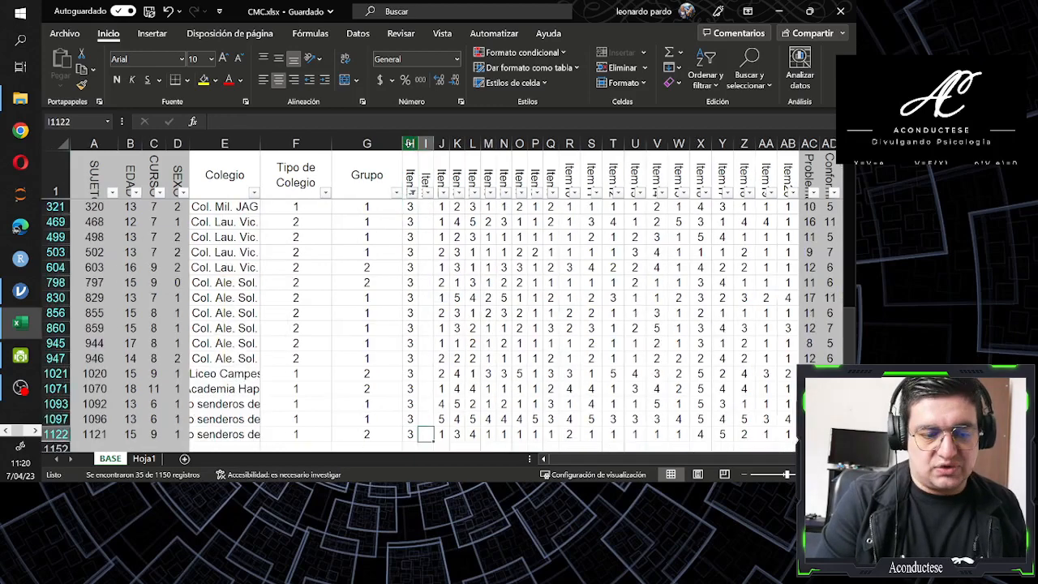
key("ctrl+shift+Up")
key("ctrl+d")
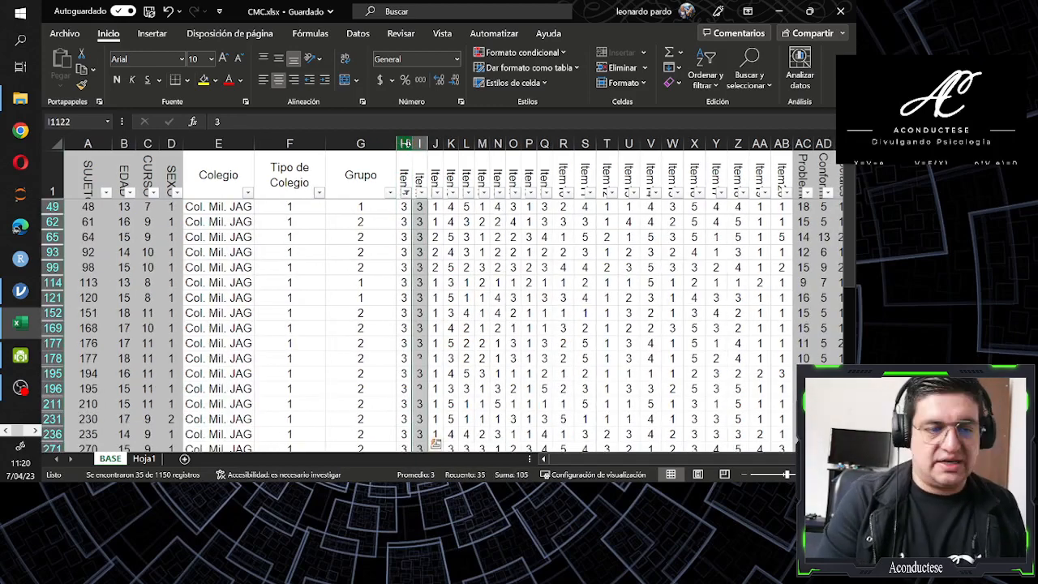
Change the Item1 column filter so that only rows with the value 4 remain
key("Up")
key("ctrl+Up")
scroll(408, 143, "up", 5)
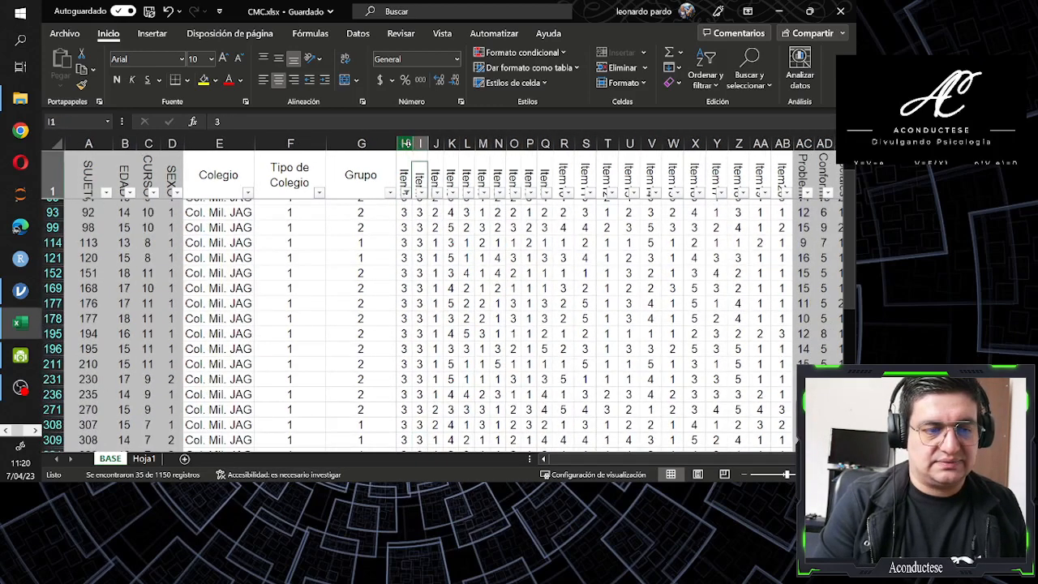
left_click(405, 192)
left_click(262, 338)
left_click(263, 383)
left_click(315, 462)
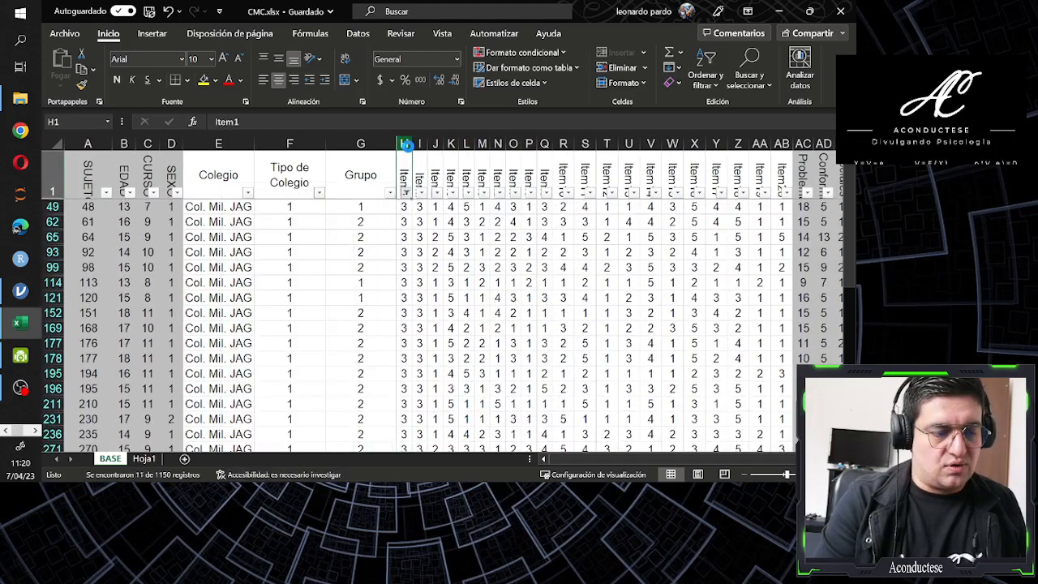
Enter 2 in the first filtered row of the ItemI column and fill it down to the last filtered row, 1111
key("Down")
key("Right")
type("2")
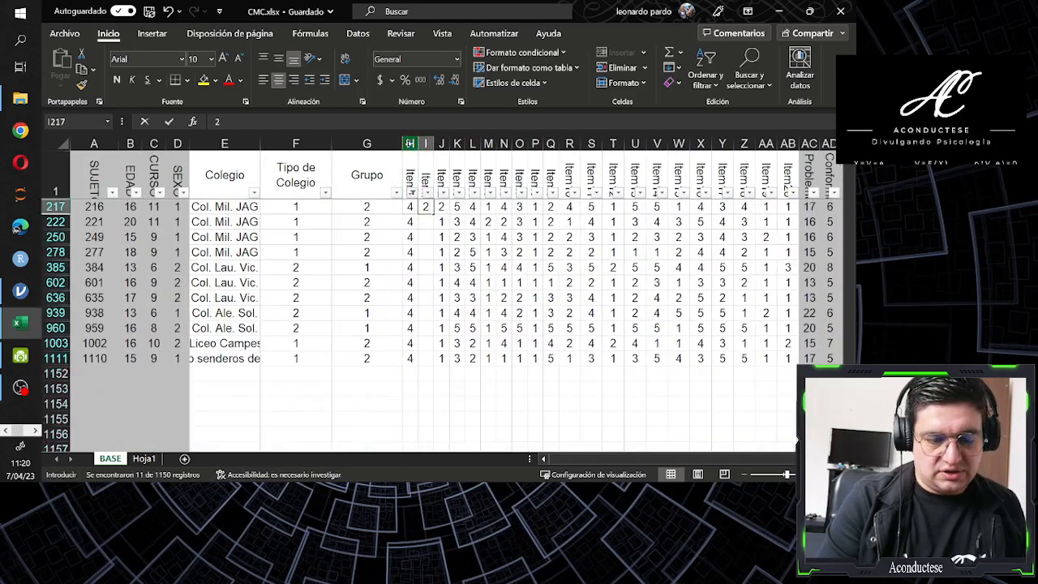
key("Left")
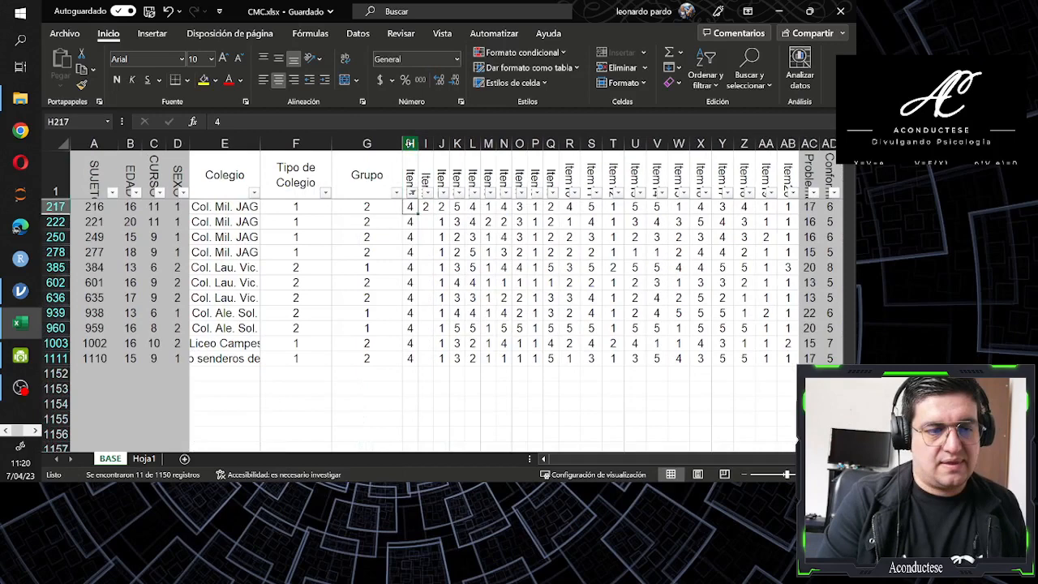
key("ctrl+Down")
key("Right")
key("ctrl+shift+Up")
key("ctrl+j")
key("Up")
key("Up")
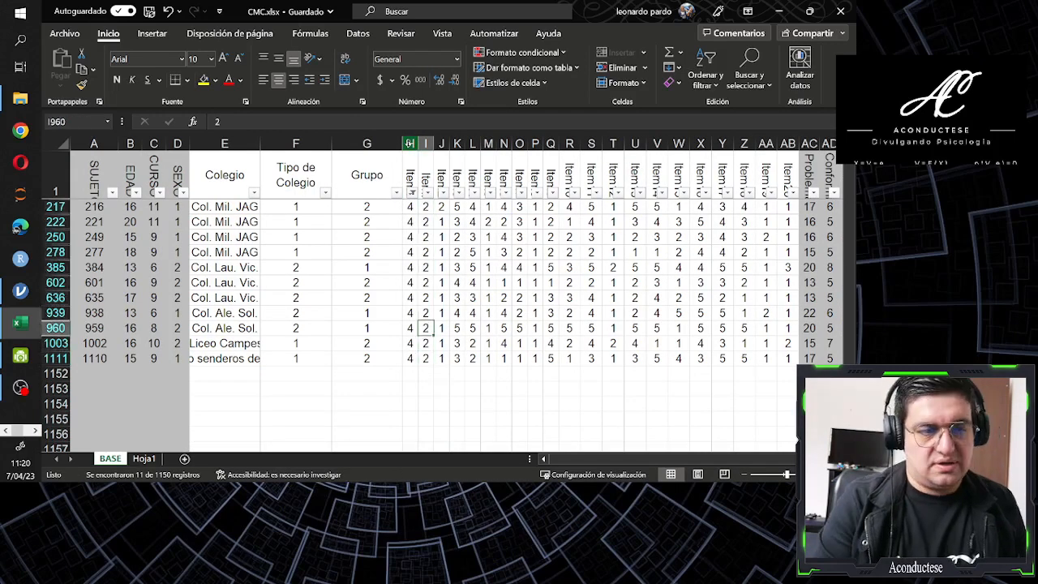
Change the Item1 column filter so that only rows with the value 5 remain
key("ctrl+Up")
key("Left")
key("alt+Down")
key("Up")
key("Up")
key("Up")
key("Down")
key("Down")
key("Down")
key("Down")
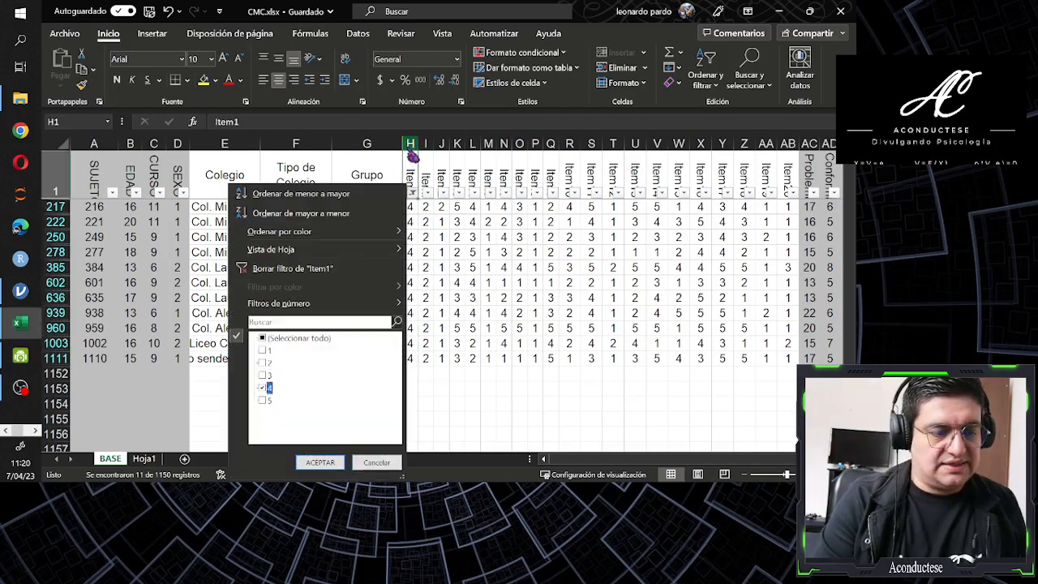
key("space")
key("Down")
key("space")
key("Return")
Enter 1 in the first filtered row of the ItemI column and fill it down to the last filtered row, 1125
key("Down")
key("Right")
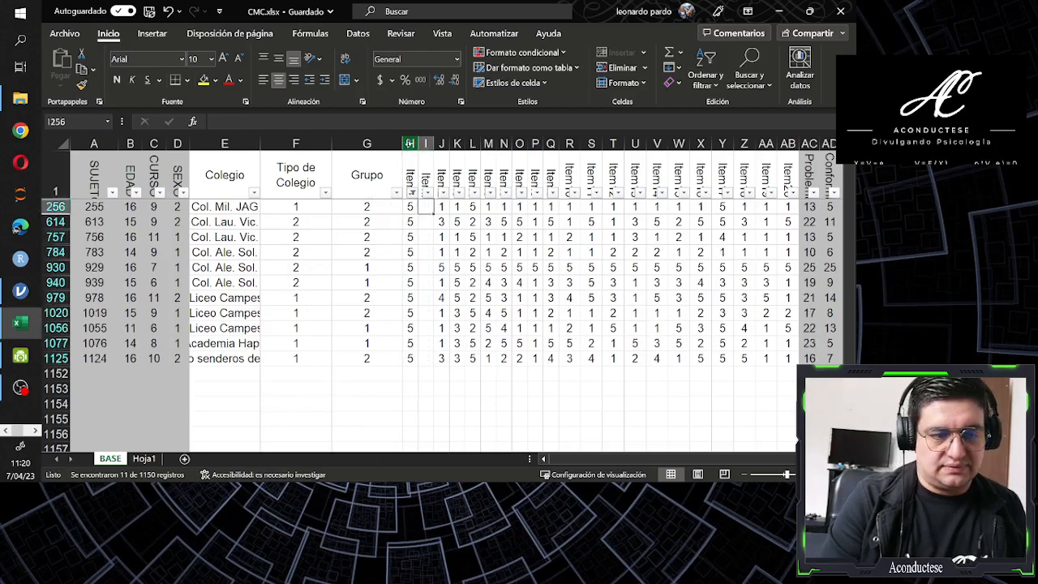
type("1")
key("Return")
key("Up")
key("Left")
key("ctrl+Down")
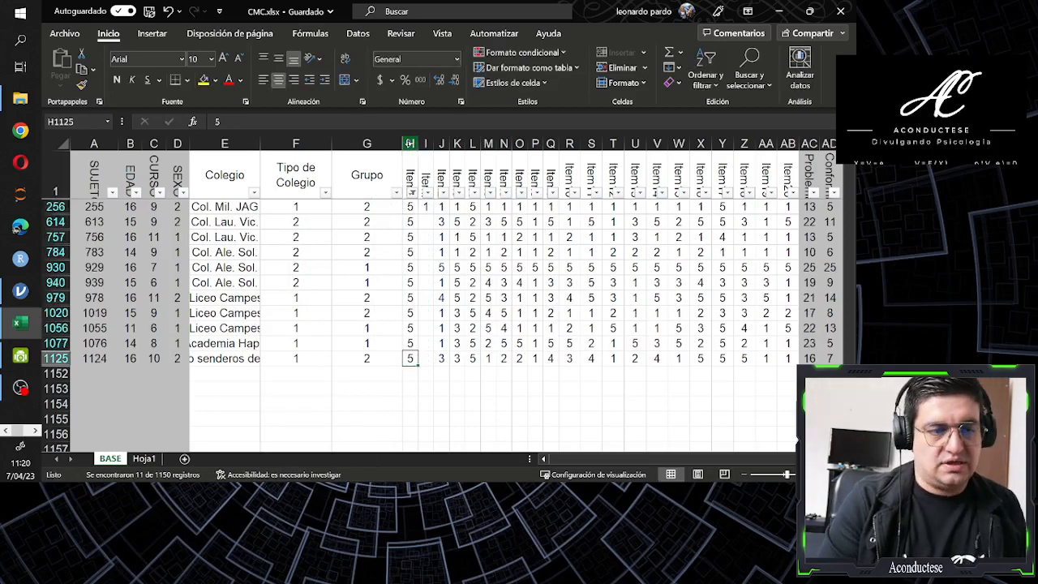
key("Right")
key("ctrl+shift+Up")
key("ctrl+d")
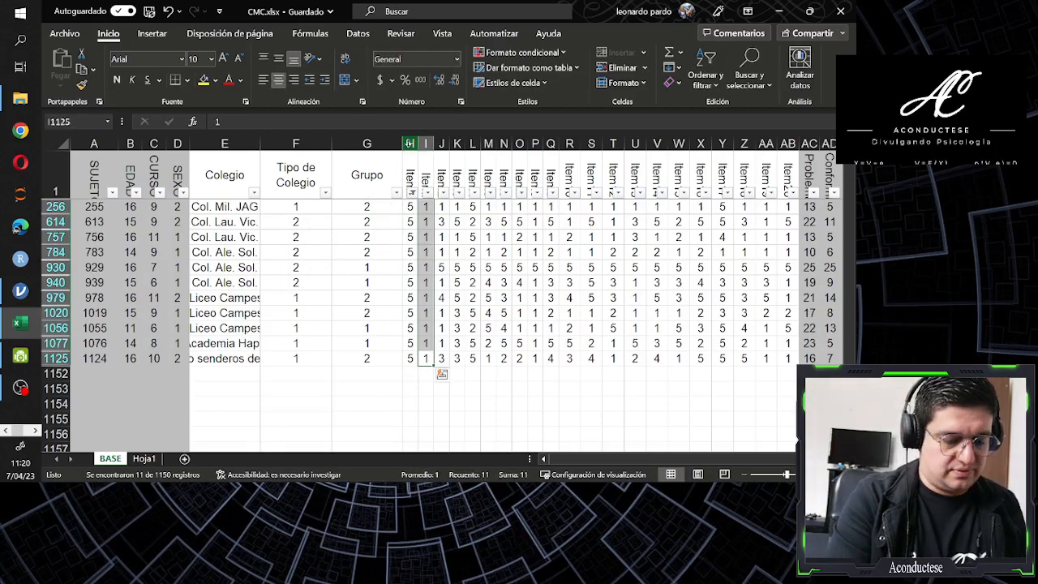
Select all values in the Item1 column filter to show every row again
key("Up")
key("ctrl+Up")
key("Left")
key("Down")
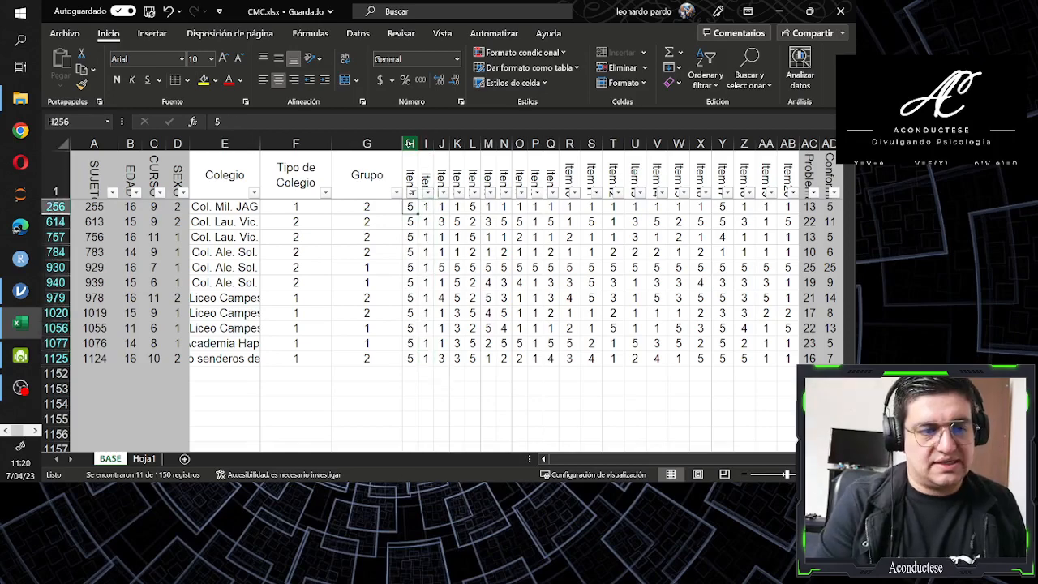
key("Up")
key("alt+Down")
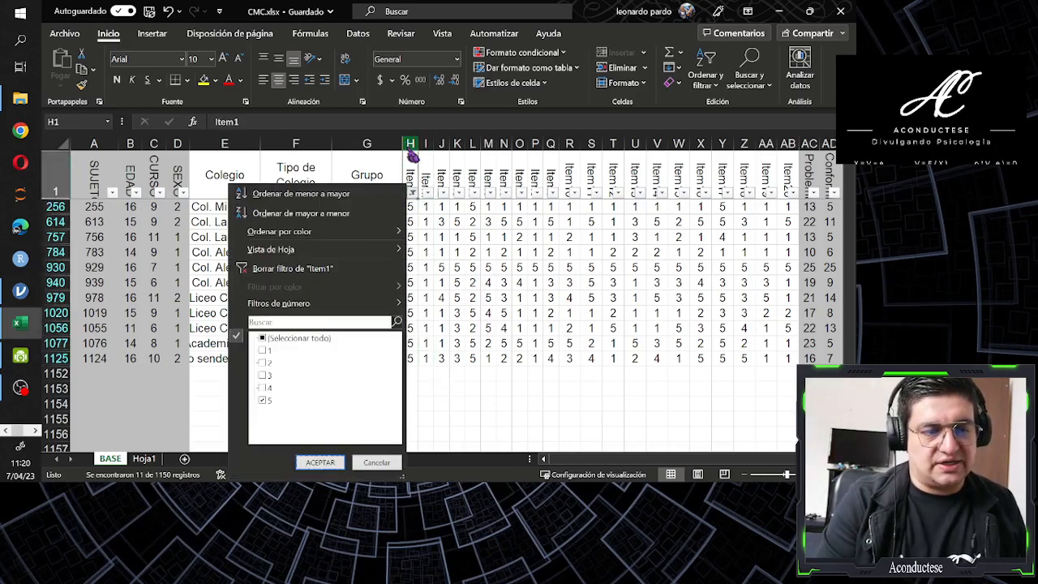
key("Up")
key("space")
key("Return")
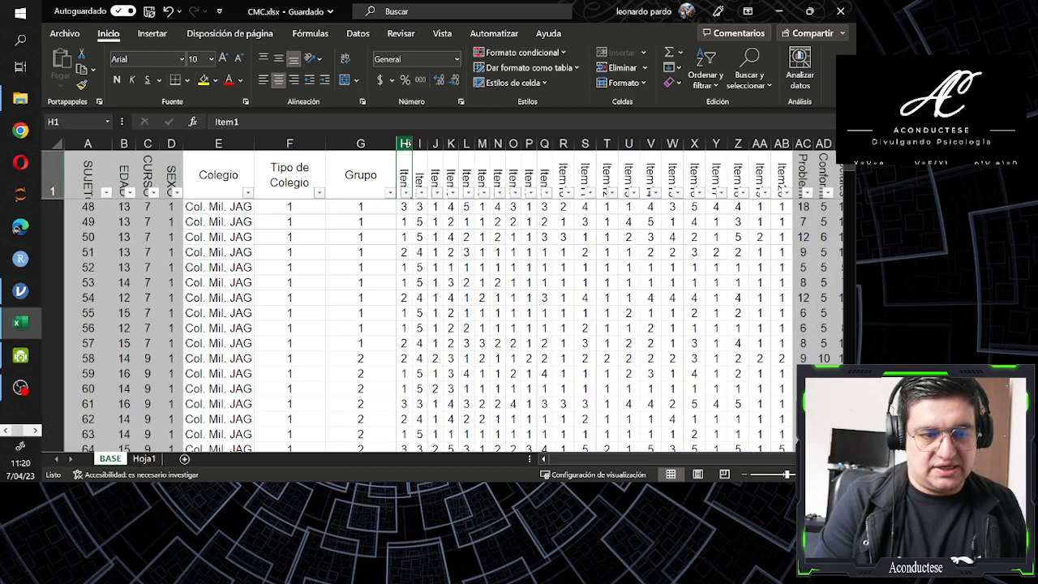
key("Down")
key("Up")
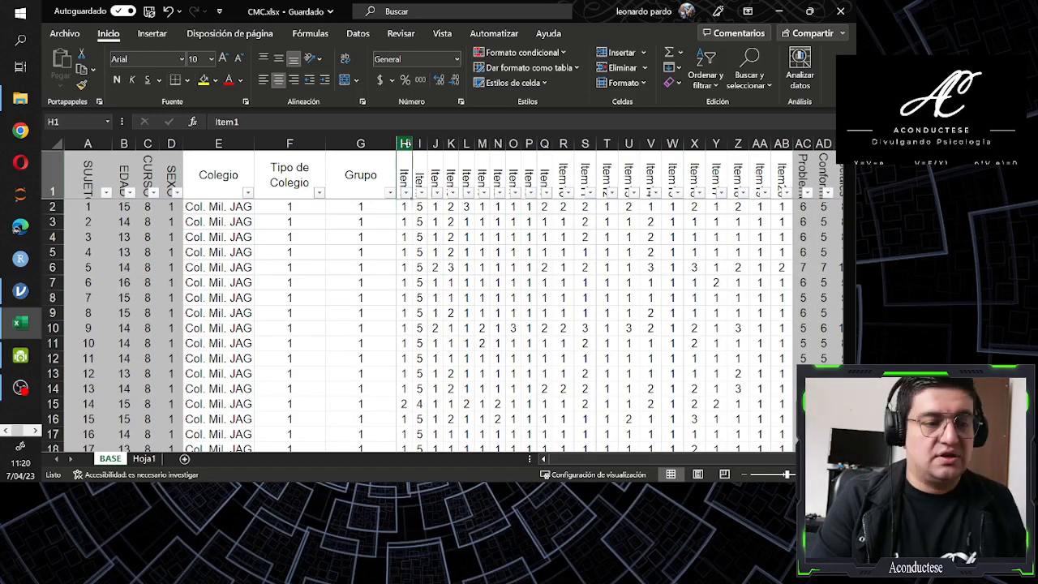
Filter Item1 to the value 1 and check which values the ItemI column offers in its filter list
key("alt+Down")
key("Up")
key("space")
key("Return")
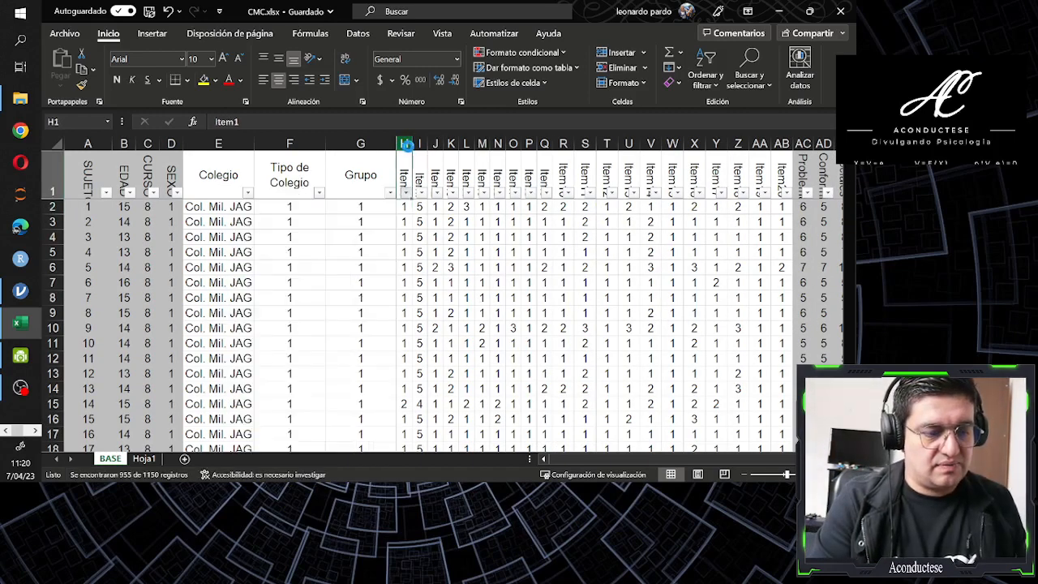
key("alt+Down")
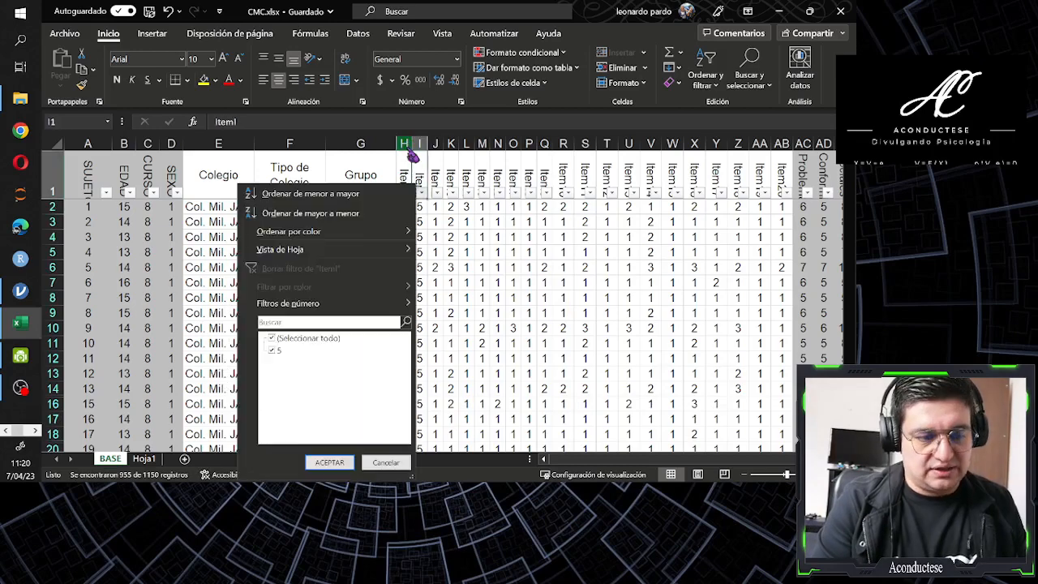
key("Escape")
Filter Item1 to the value 2 and check which values the ItemI column offers in its filter list
key("Left")
key("alt+Down")
key("Up")
key("Down")
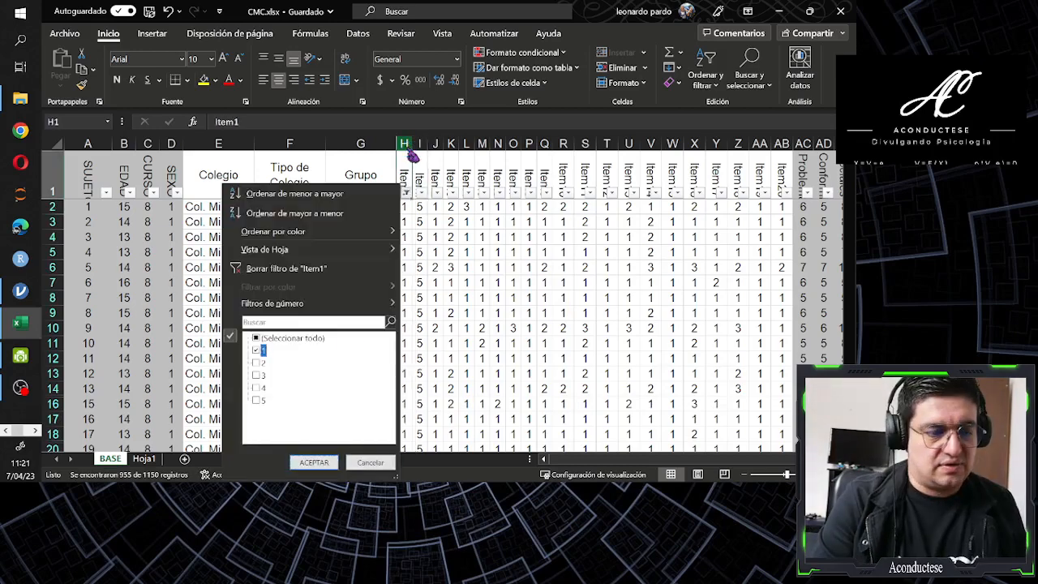
key("space")
key("Down")
key("space")
key("Return")
key("Right")
key("alt+Down")
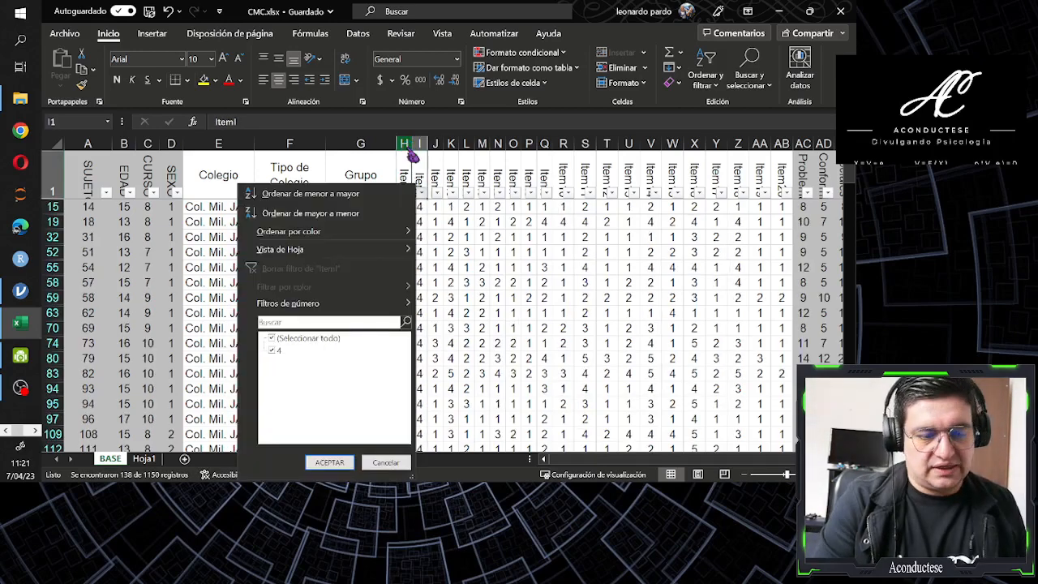
key("Escape")
Remove the value filter from the Item1 column so that all records are listed
key("Left")
key("alt+Down")
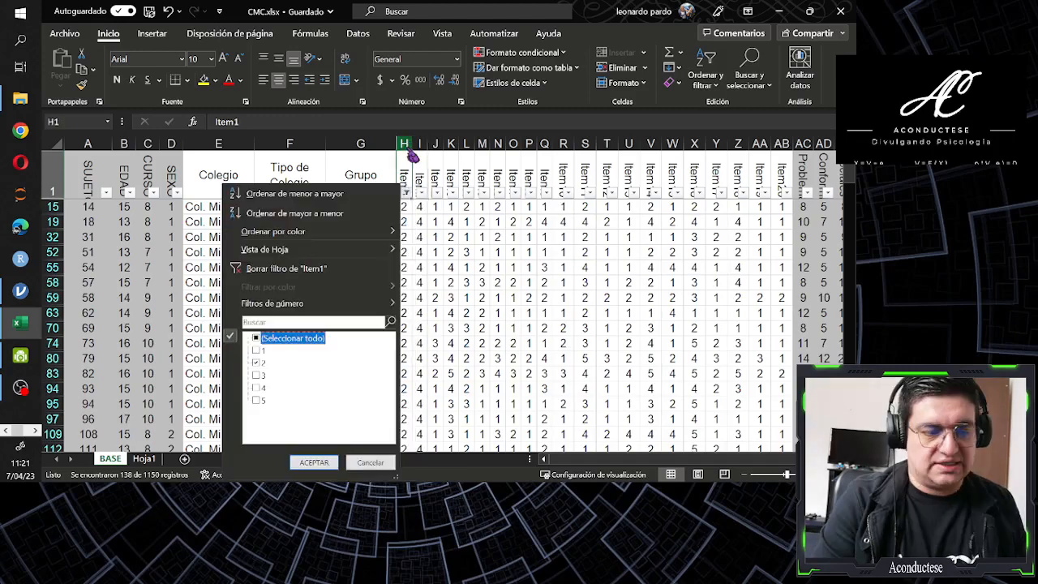
key("Return")
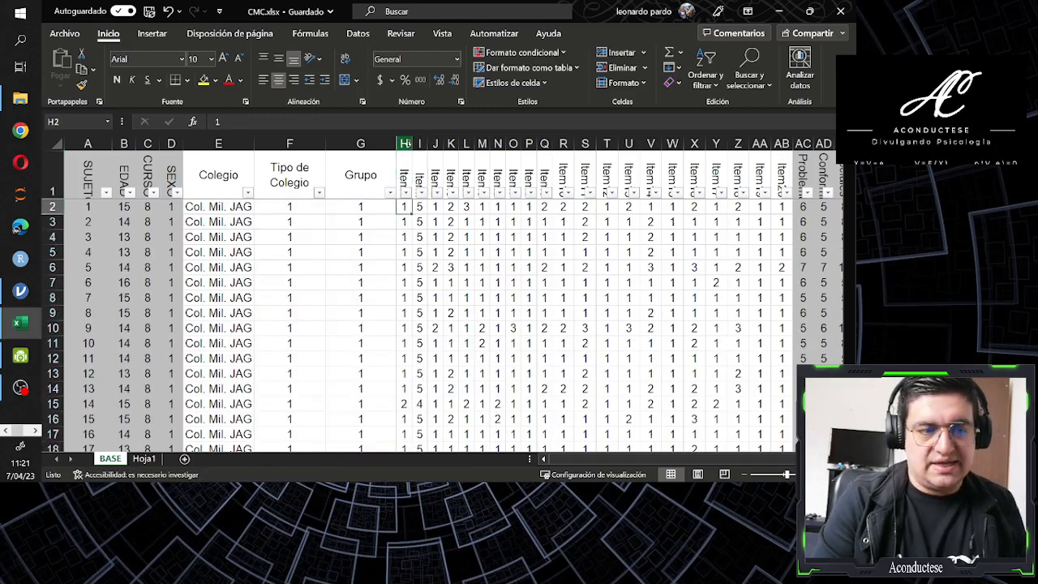
Delete the whole ItemI column between Item1 and Item2
key("Right")
key("ctrl+space")
key("ctrl+minus")
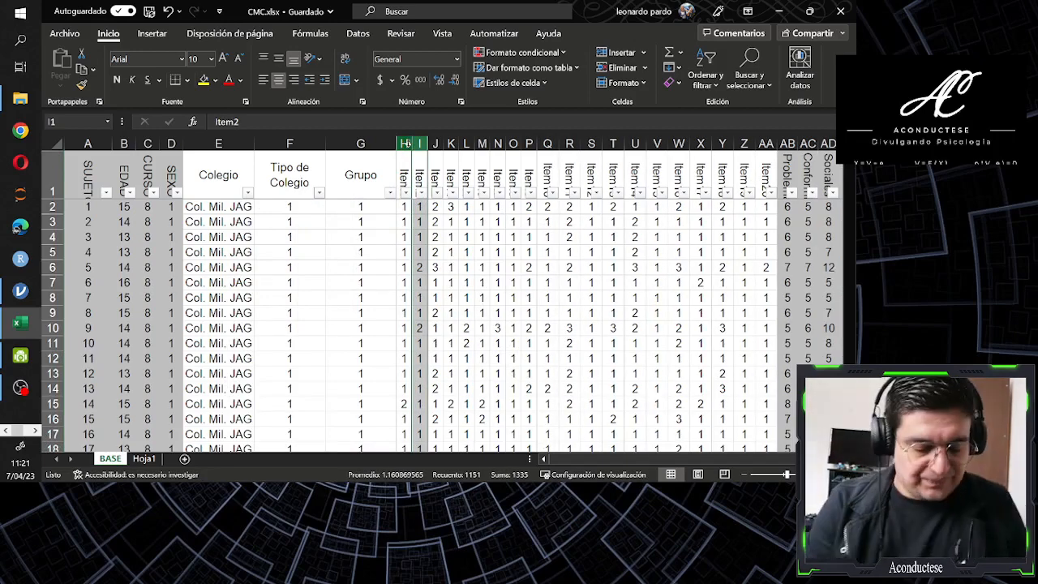
key("Up")
key("Down")
key("Up")
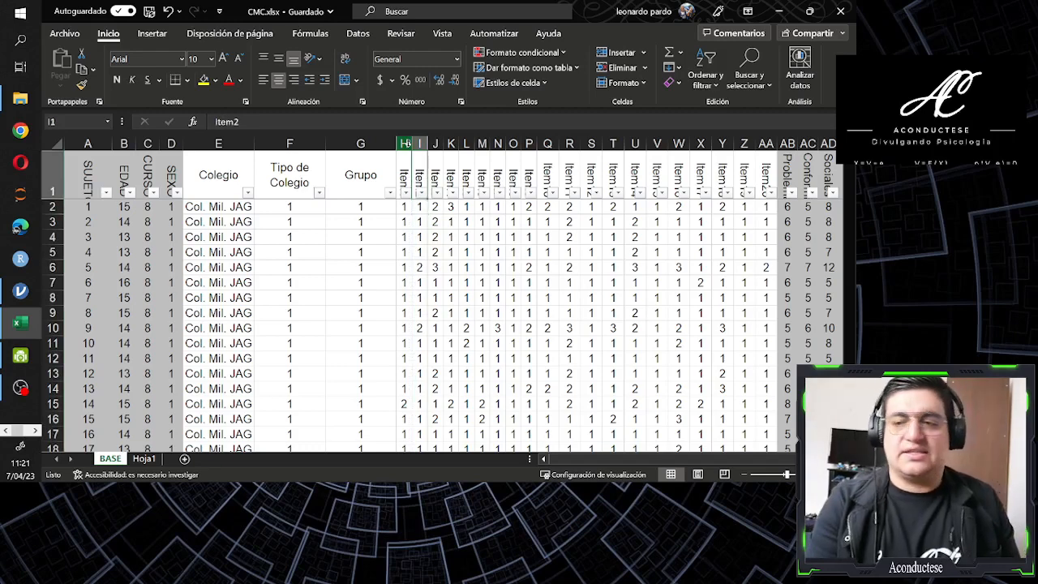
key("Right")
key("Right")
key("Right")
key("Right")
key("Right")
key("Right")
key("Right")
key("Right")
key("Right")
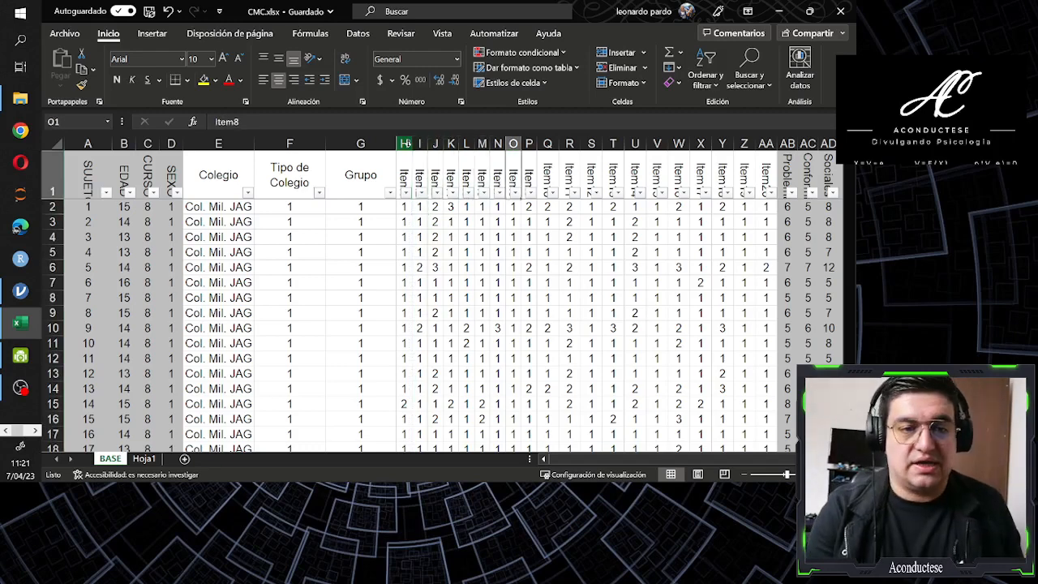
key("Left")
key("Down")
key("Left")
key("Left")
key("Left")
key("Left")
key("Left")
key("Left")
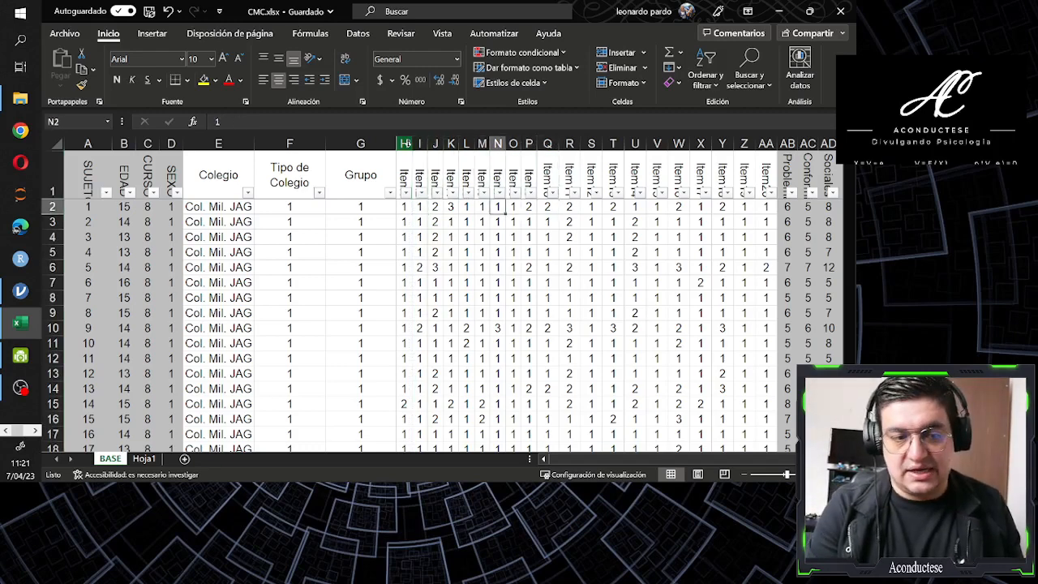
Go through the header row from Item1 across the item columns to the subscale headers, ending on Problemas
key("Left")
key("Left")
key("Up")
key("Right")
key("Right")
key("Right")
key("Right")
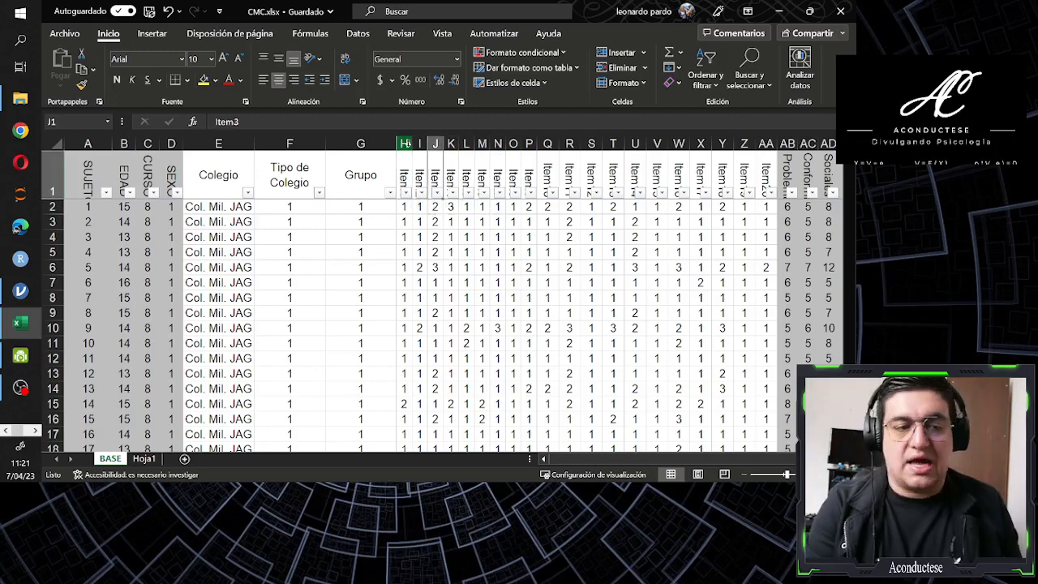
key("Right")
key("Right")
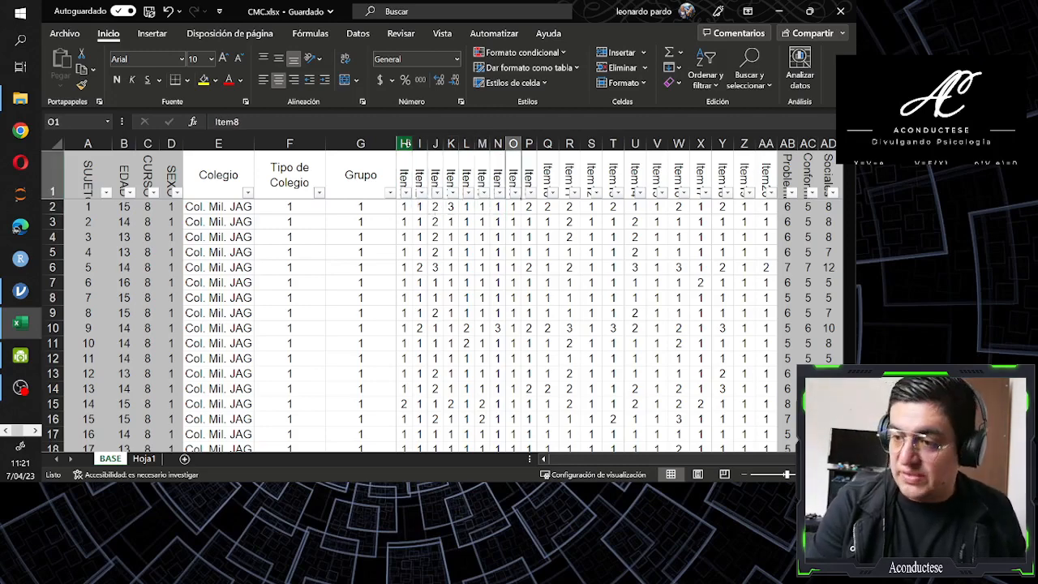
key("Right")
key("Right")
key("Right")
key("Right")
key("Right")
key("Right")
key("Right")
key("Right")
key("Right")
key("Right")
key("Right")
key("Right")
key("Right")
key("Right")
key("Right")
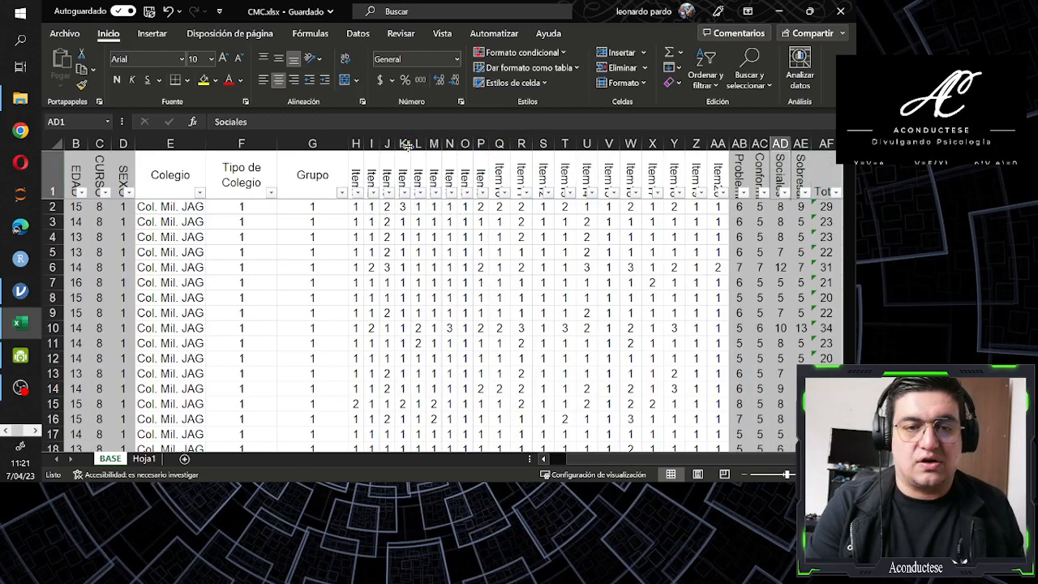
key("Left")
key("Left")
key("Right")
key("Left")
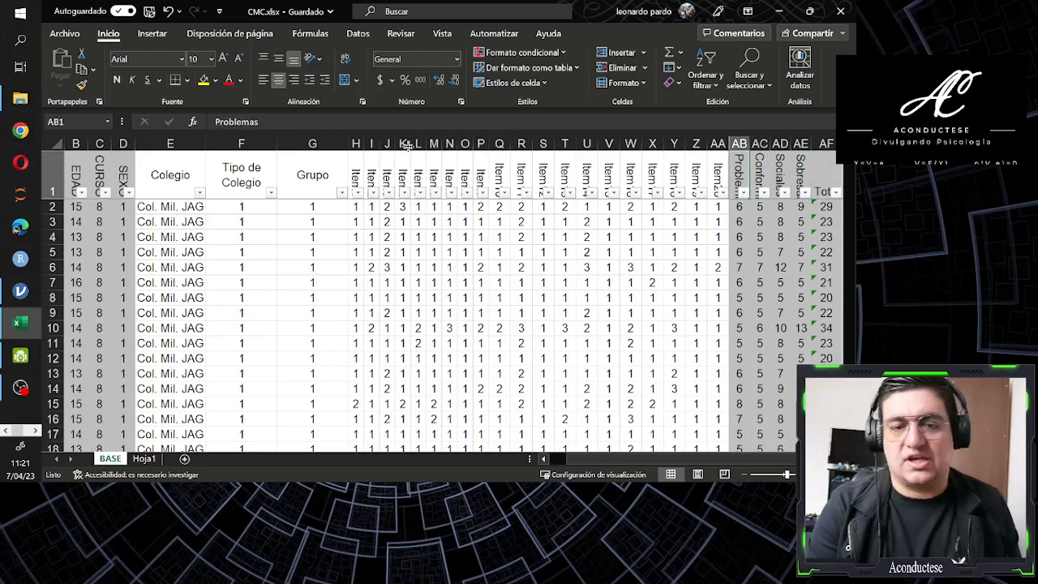
Highlight the four subscale columns from Problemas to Sobresalir, and return to the Problemas header
key("shift+Right")
key("shift+Right")
key("shift+Right")
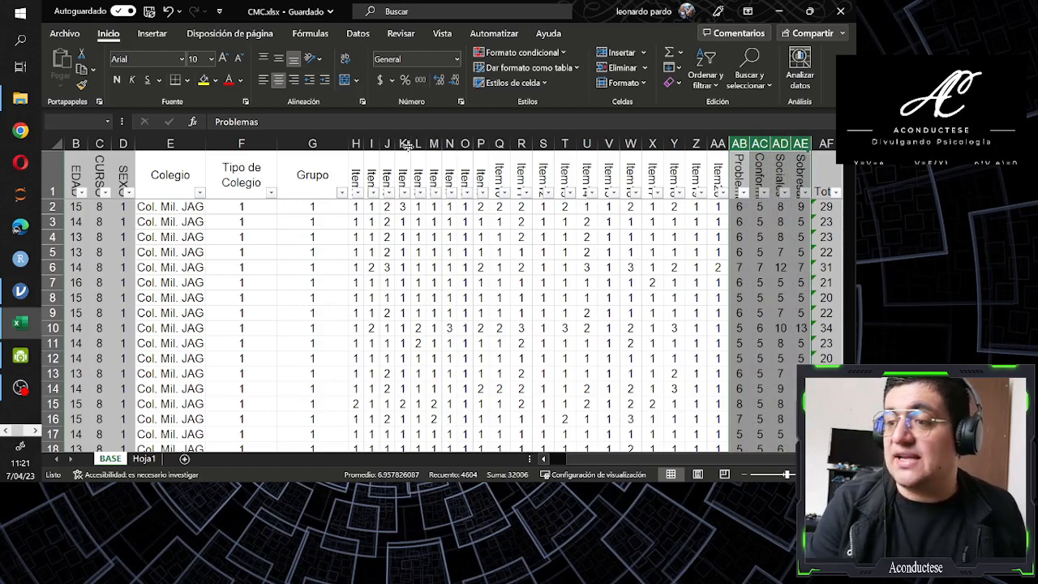
key("Left")
key("Right")
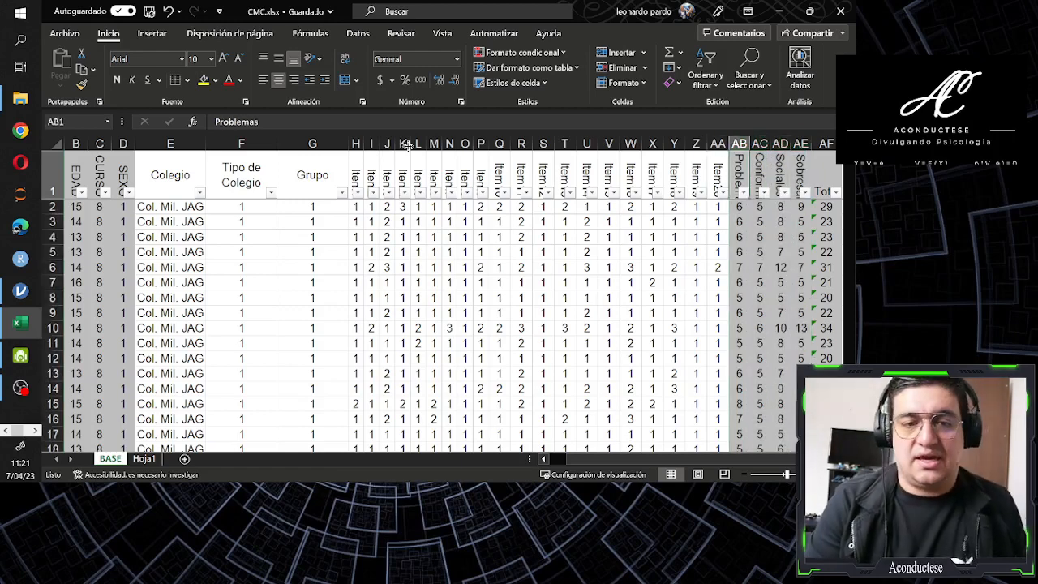
key("Down")
key("Up")
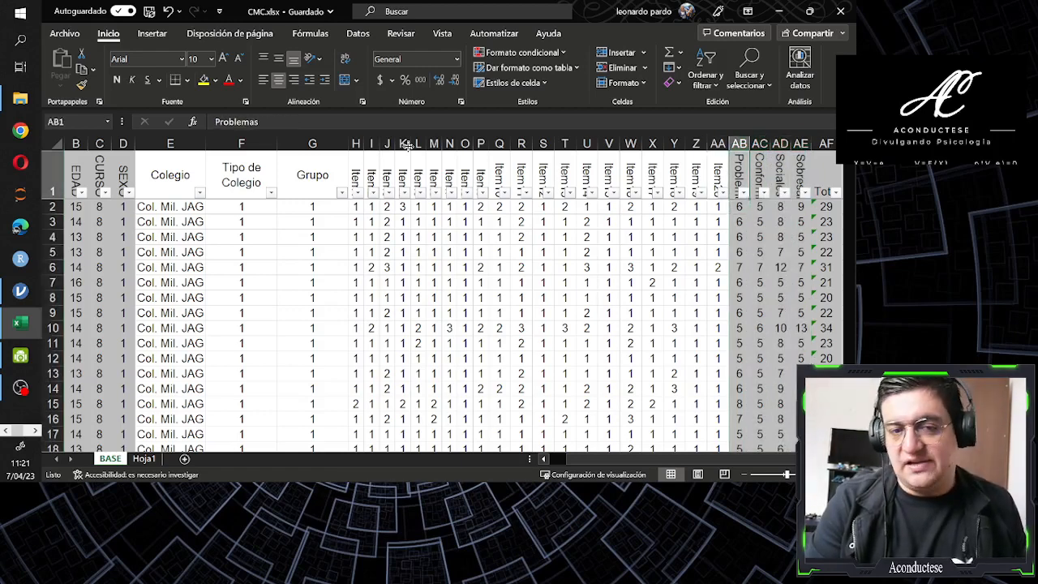
key("Down")
key("Down")
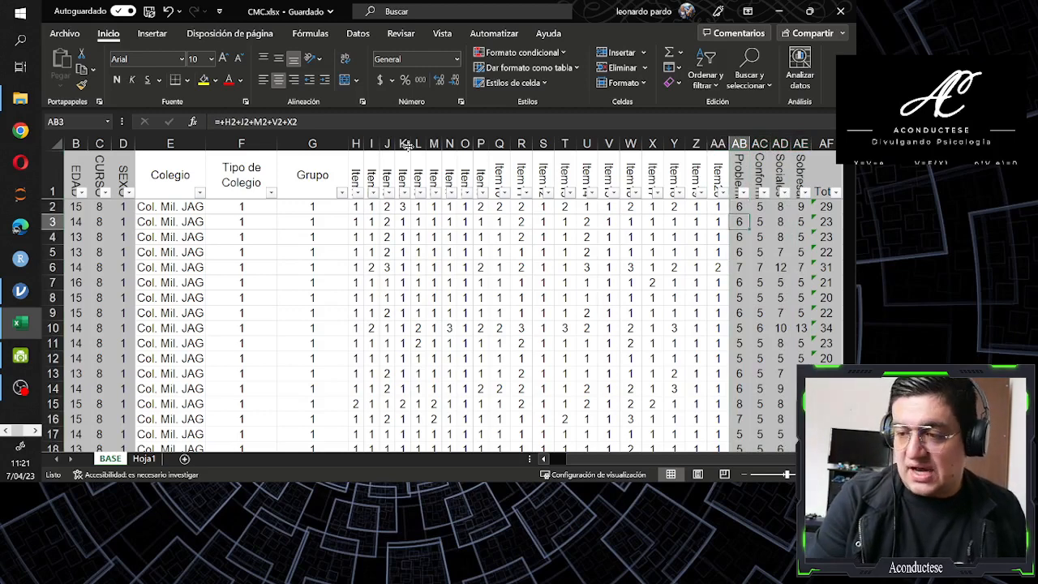
key("Up")
key("Up")
key("Down")
key("Up")
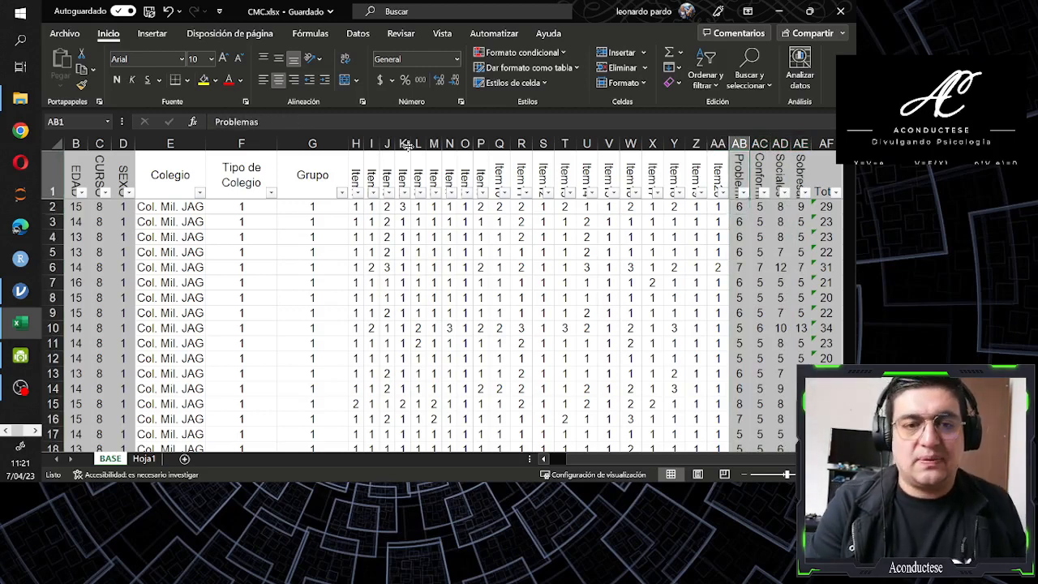
key("Right")
key("Right")
key("Left")
key("Left")
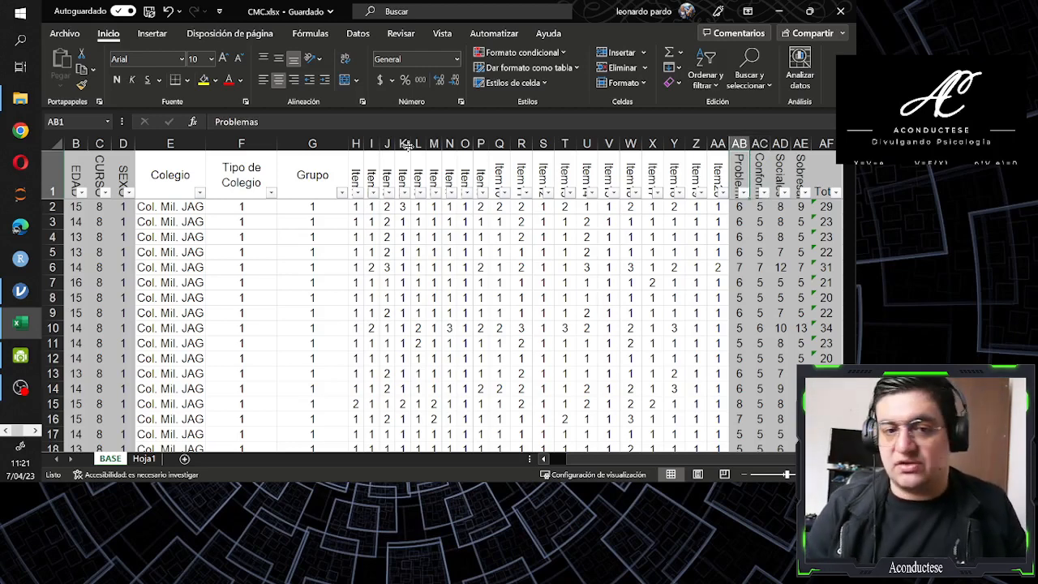
Review the Conformidad, Sociales and Sobresalir headers one by one and return to the Problemas header
key("Right")
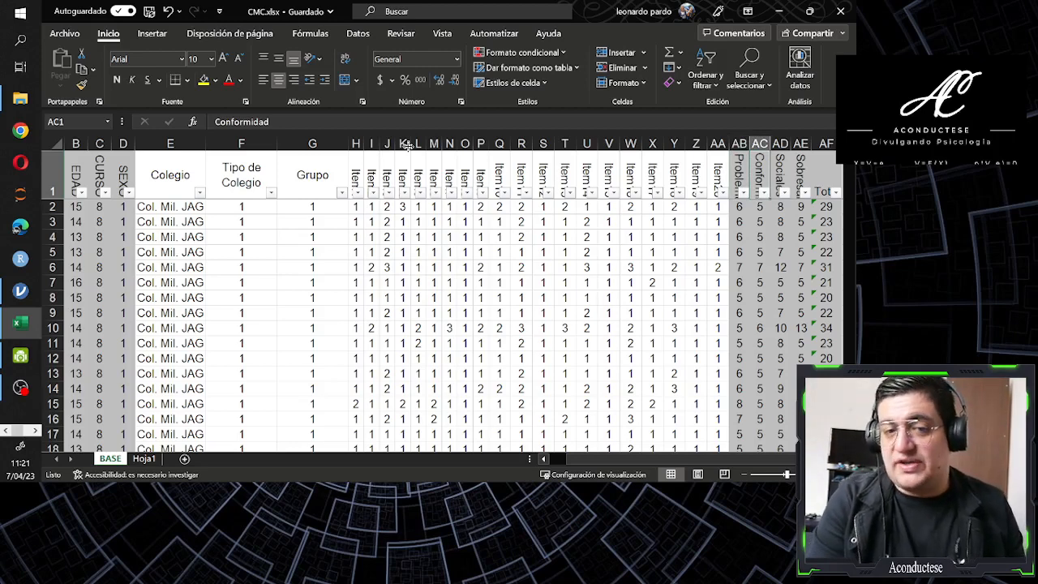
key("Right")
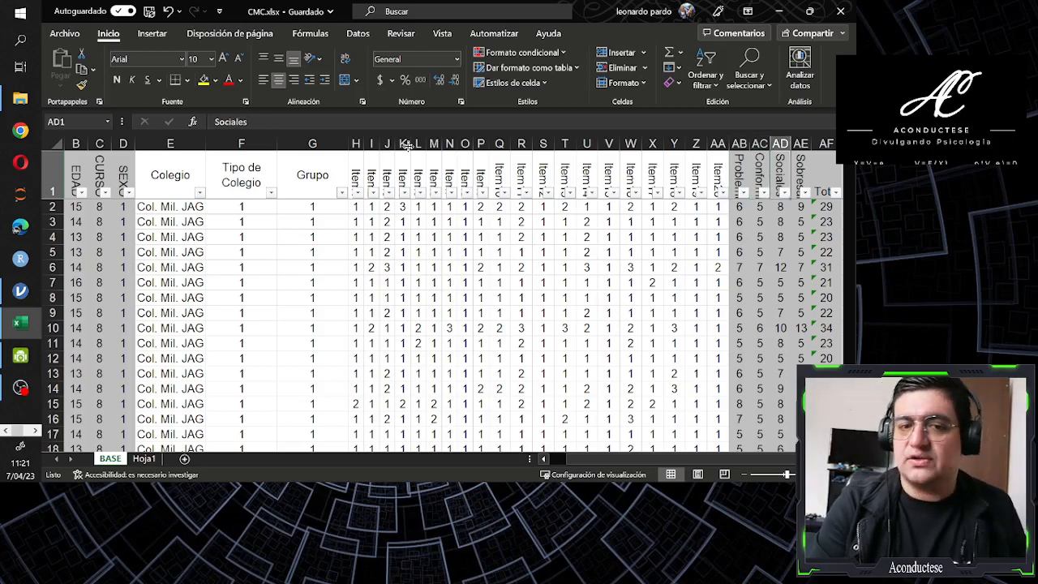
key("Right")
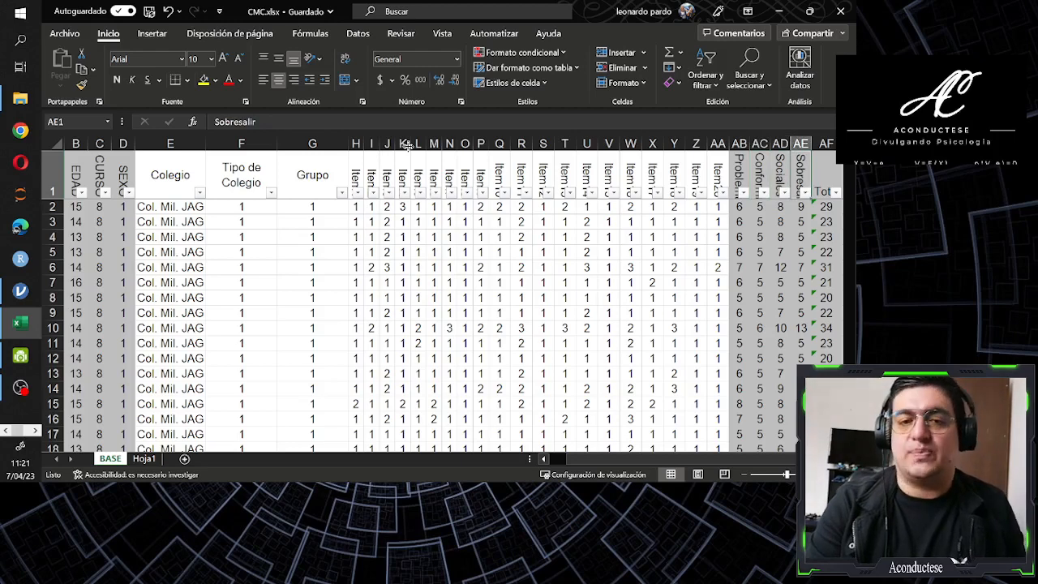
key("Left")
key("Left")
key("Left")
key("Right")
key("Left")
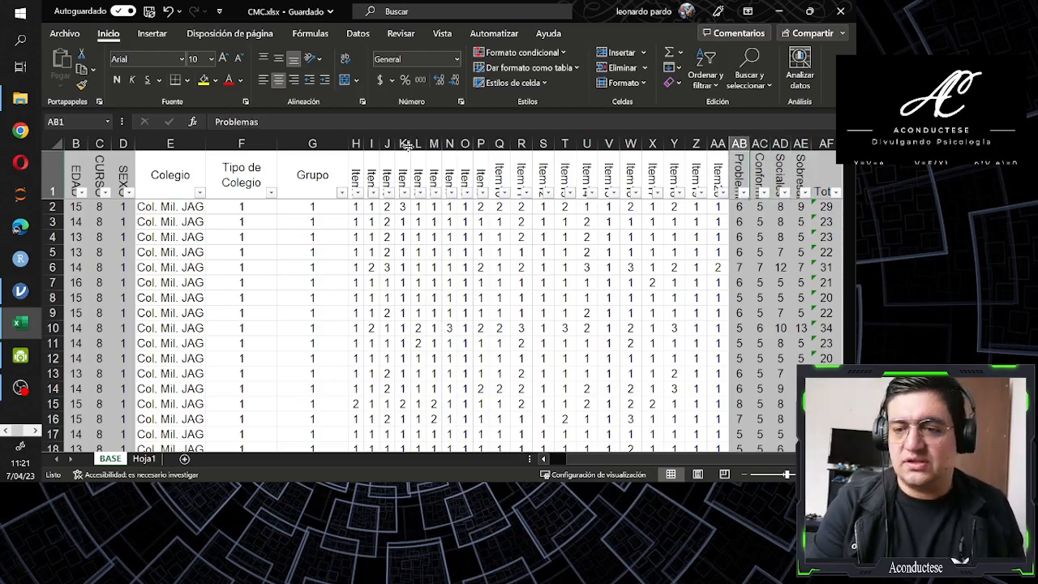
Inspect which item cells the Problemas formula in AB2 adds up, leaving the formula unedited
key("Down")
key("Up")
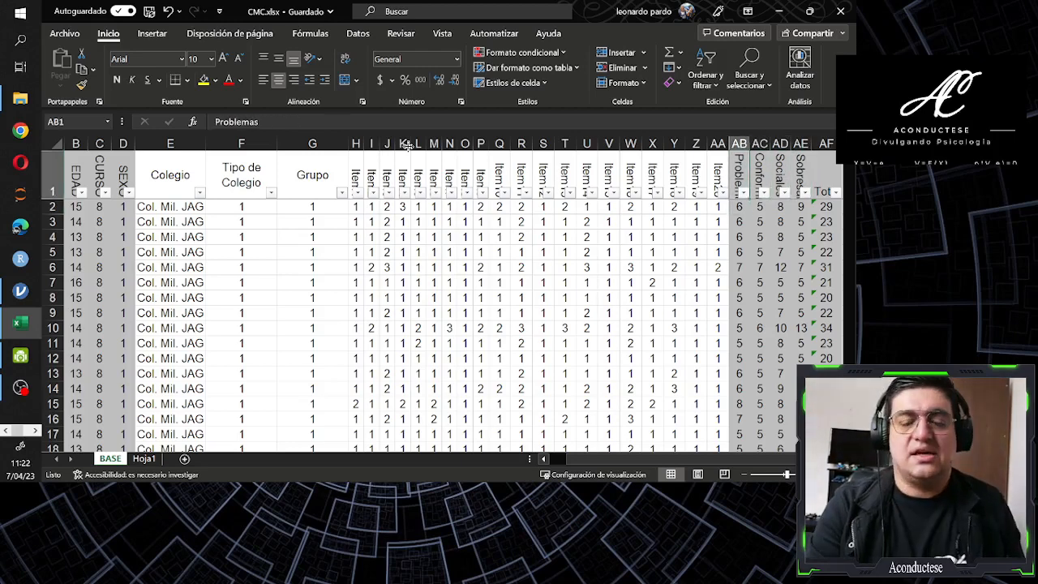
key("Down")
key("Up")
key("Down")
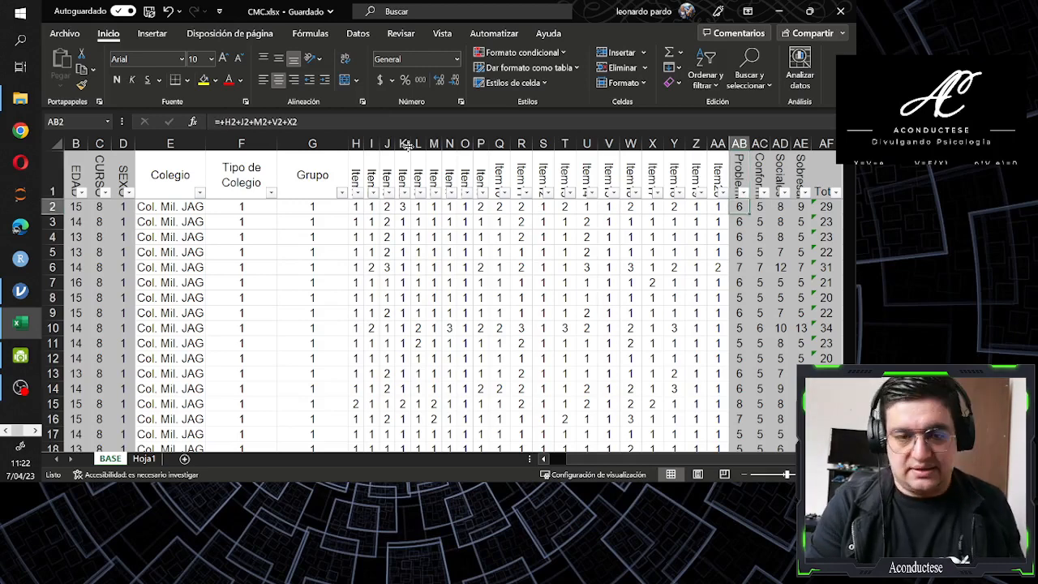
key("Up")
key("Down")
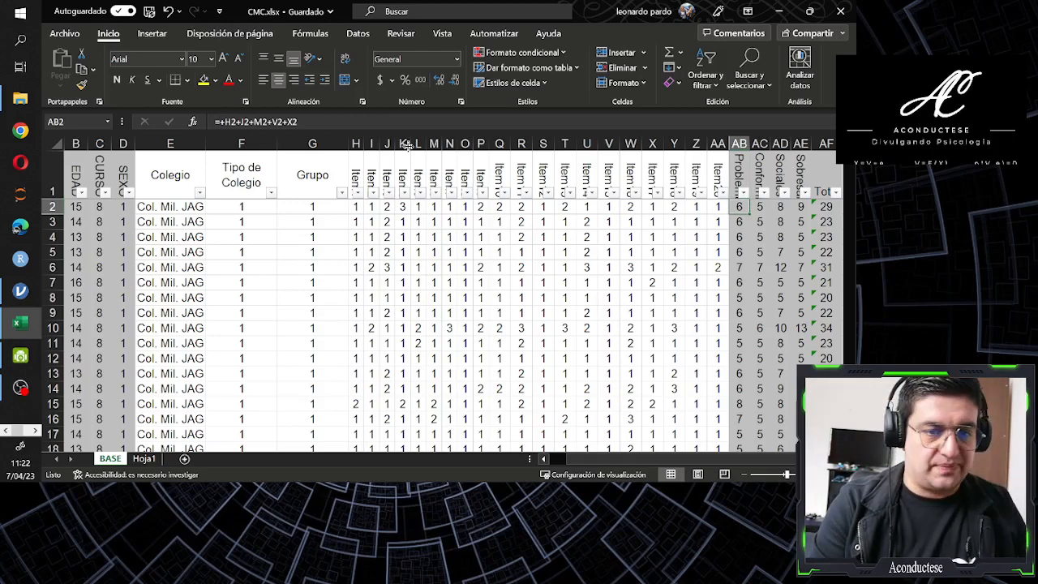
key("F2")
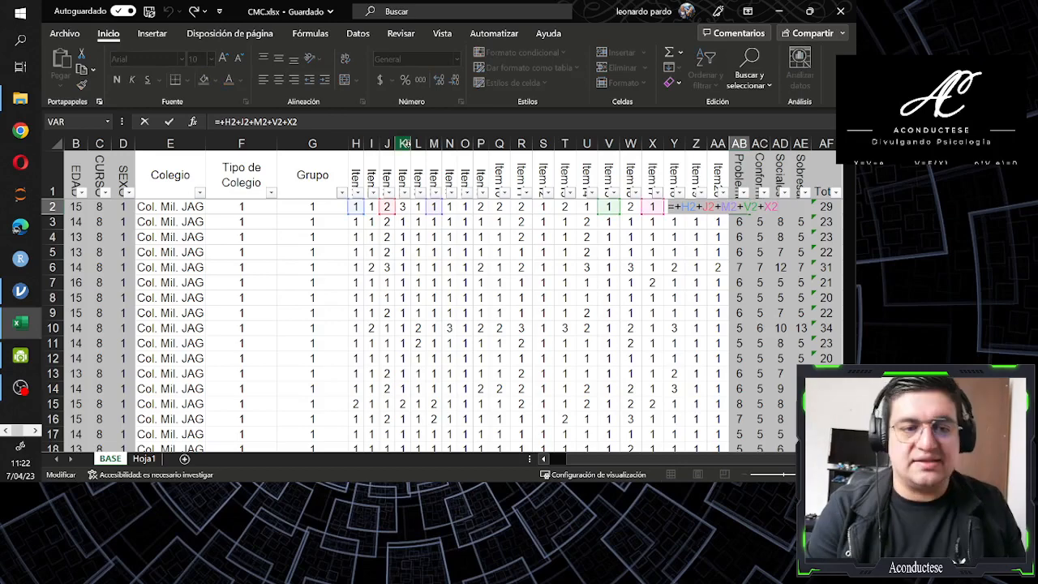
key("Escape")
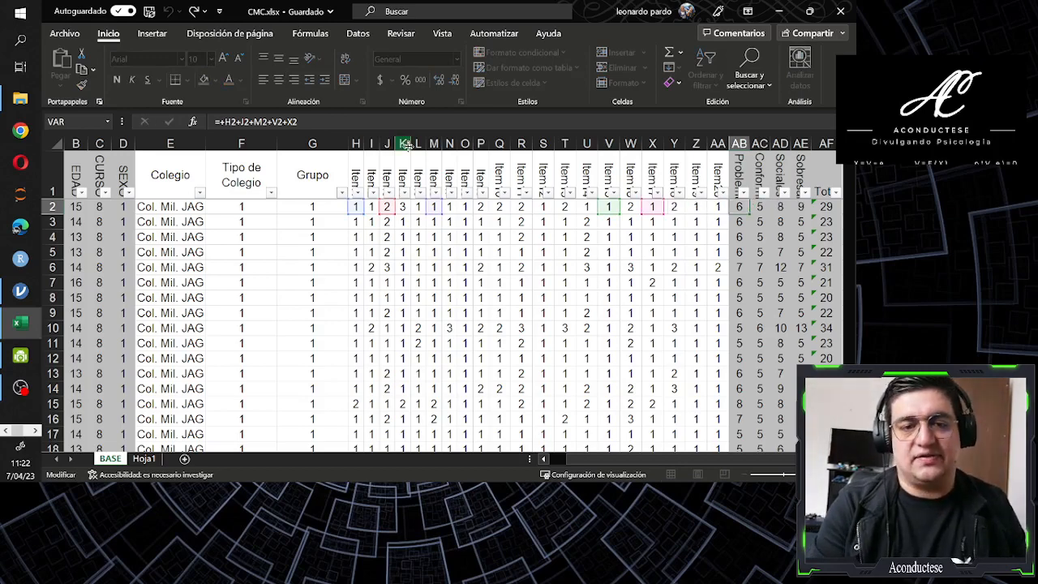
Inspect which item cells the Conformidad formula in AC2 adds up, keeping that cell selected
key("Right")
key("F2")
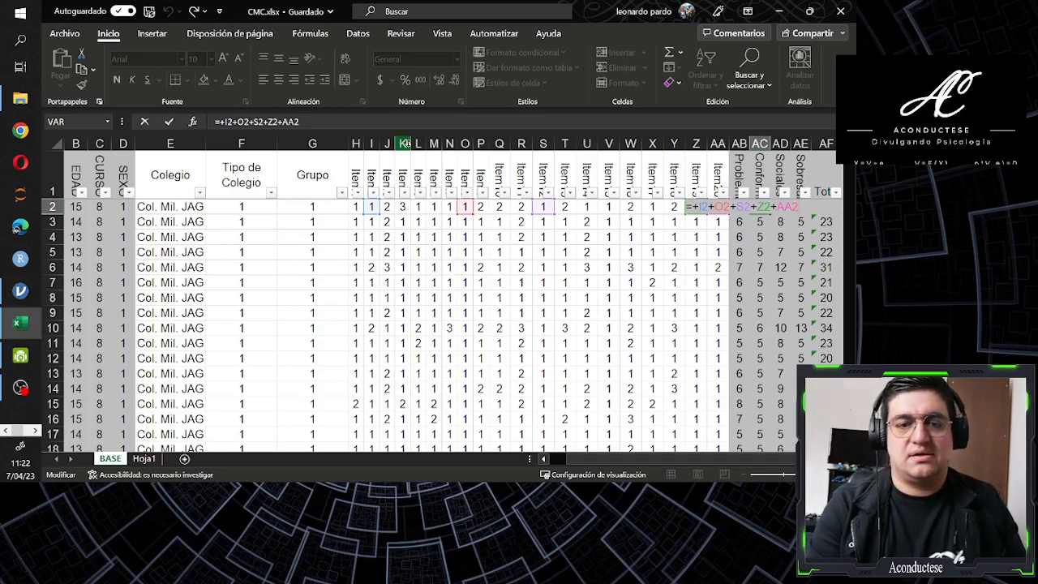
key("Tab")
key("Left")
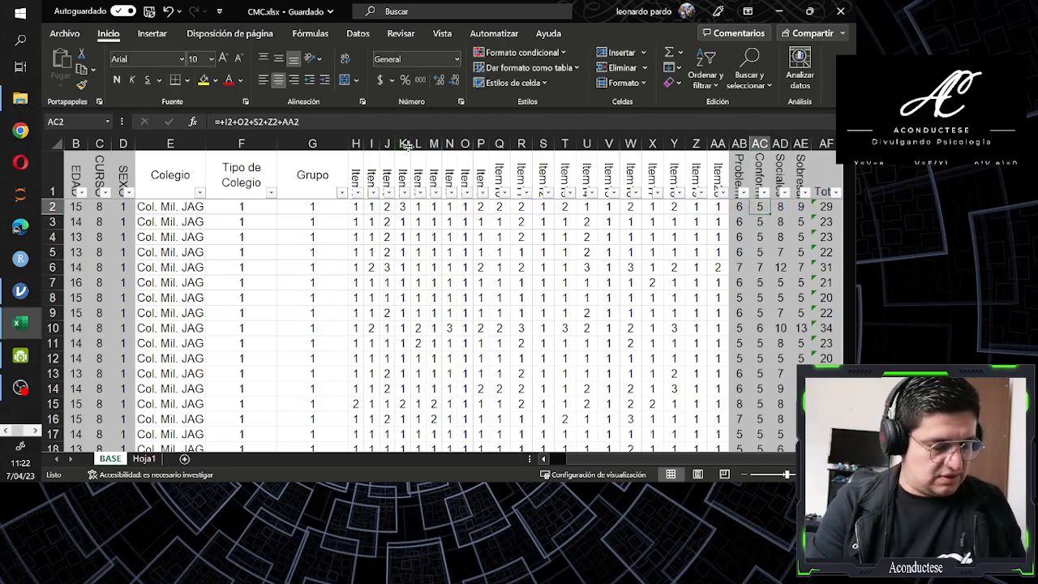
Turn off the filter on the header row so that the full item names can be read
key("alt")
key("d")
key("t")
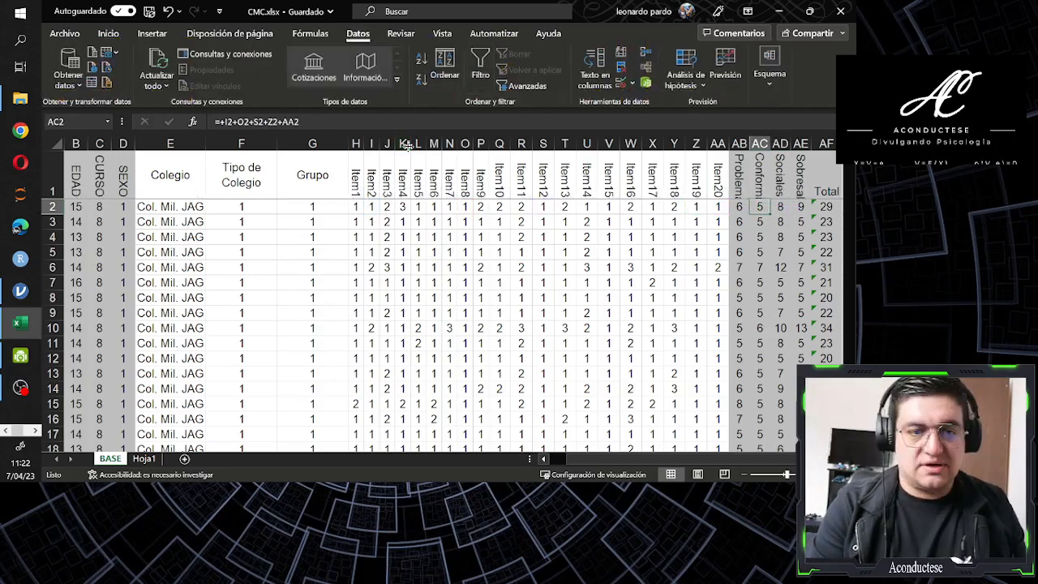
Inspect which item cells the Sociales and Sobresalir formulas in AD2 and AE2 add up, and return to AB2
key("Right")
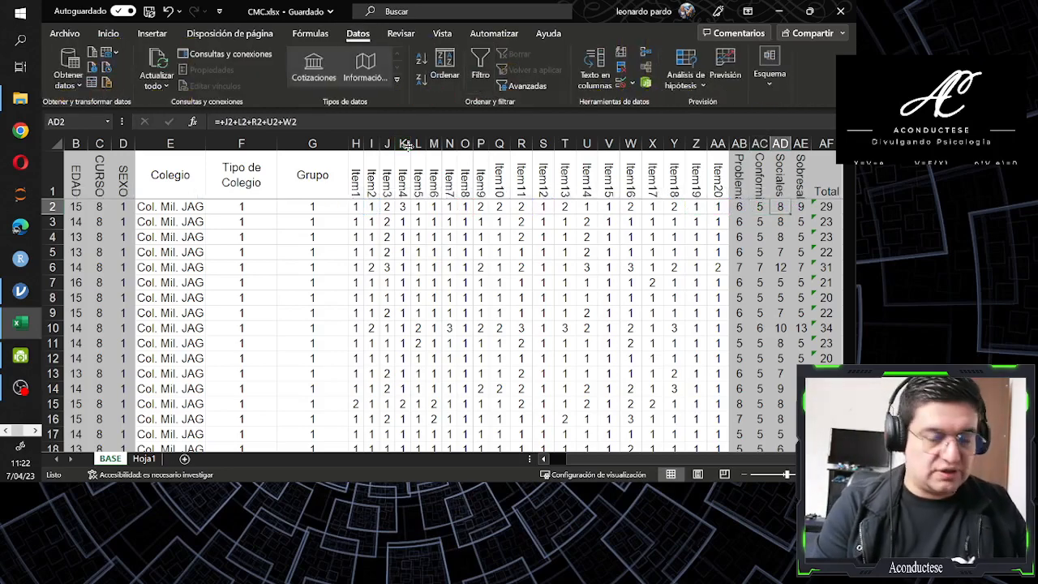
key("F2")
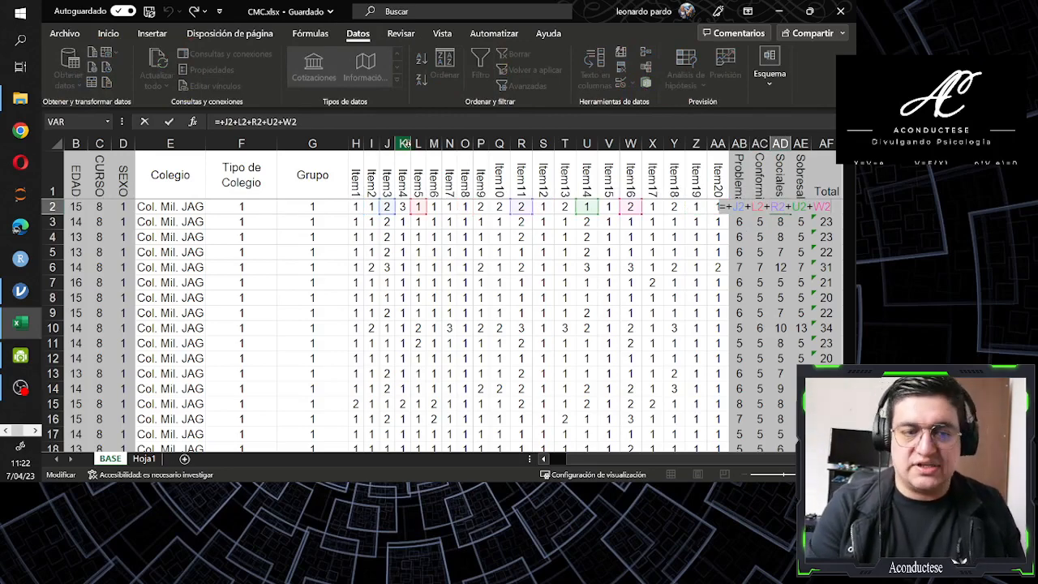
key("Tab")
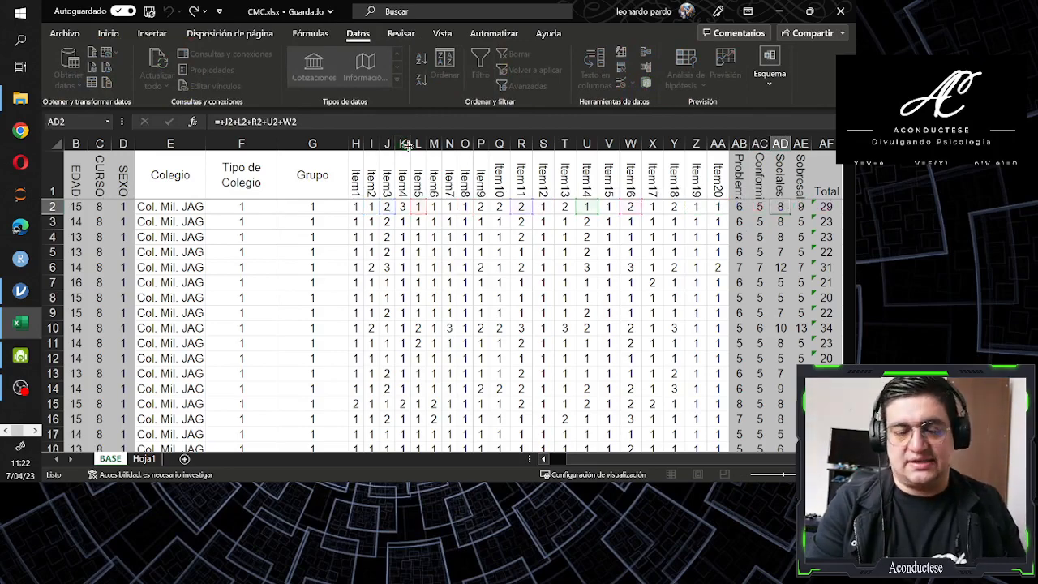
key("F2")
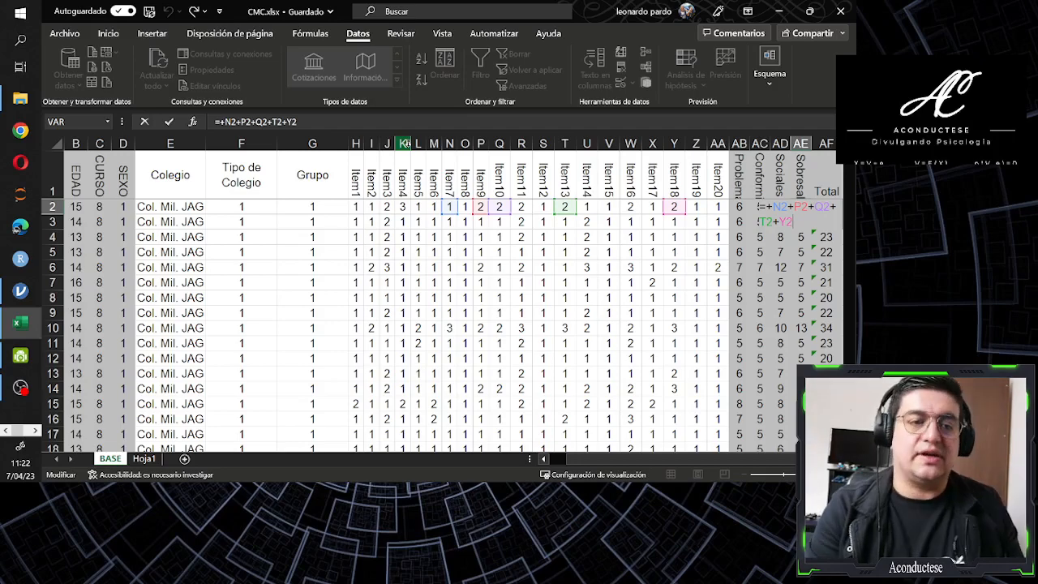
key("Escape")
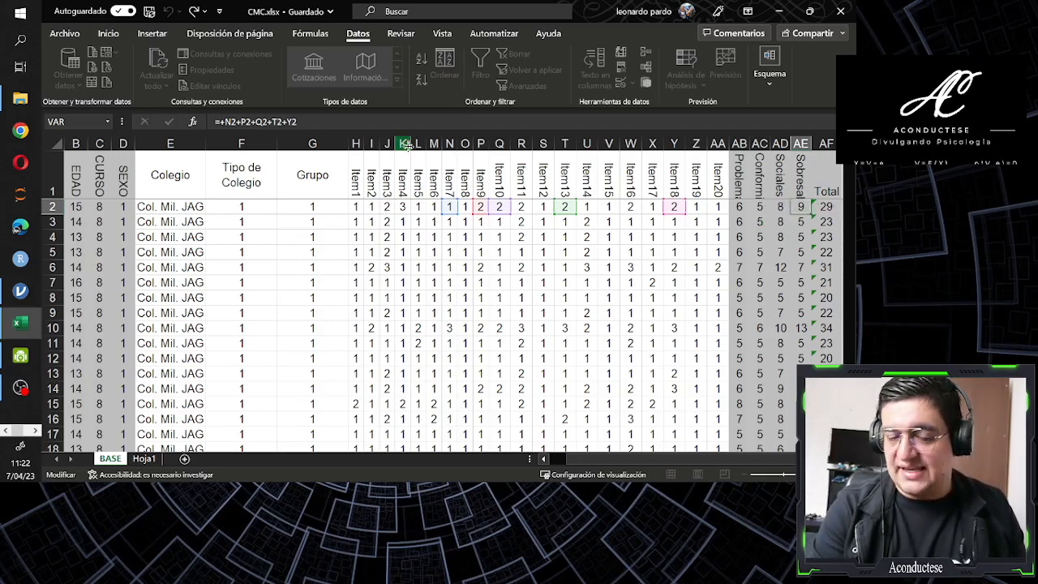
key("Left")
key("Left")
key("Left")
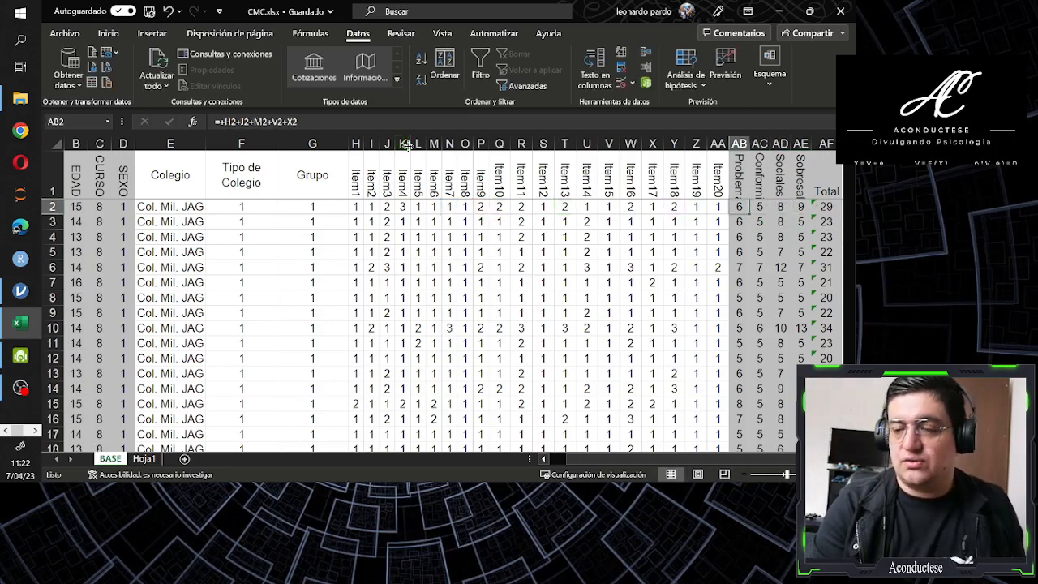
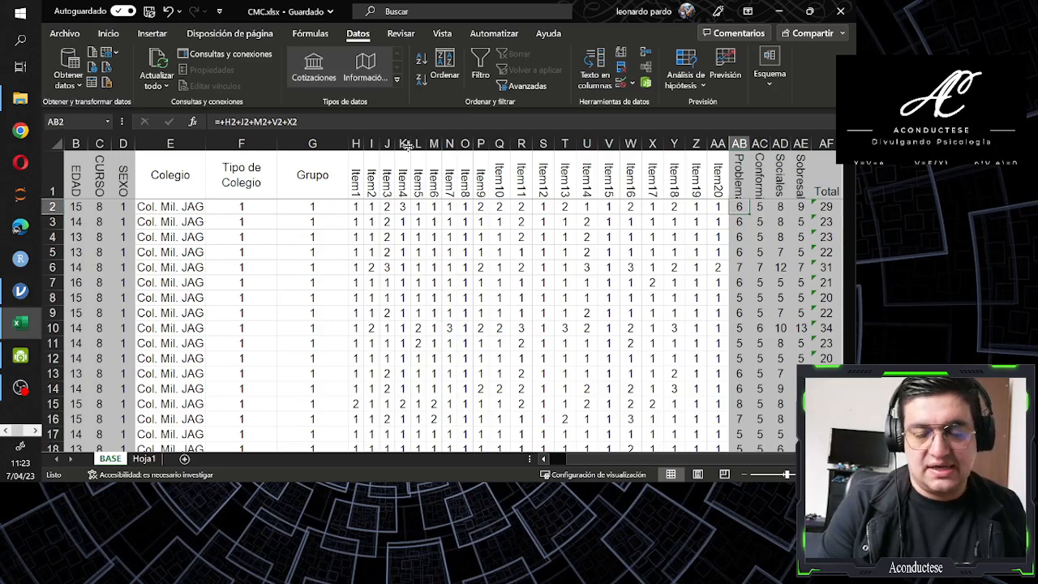
Clear the Problemas scores from AB3 down to the last data row and return to AB2
key("Down")
key("ctrl+shift+Down")
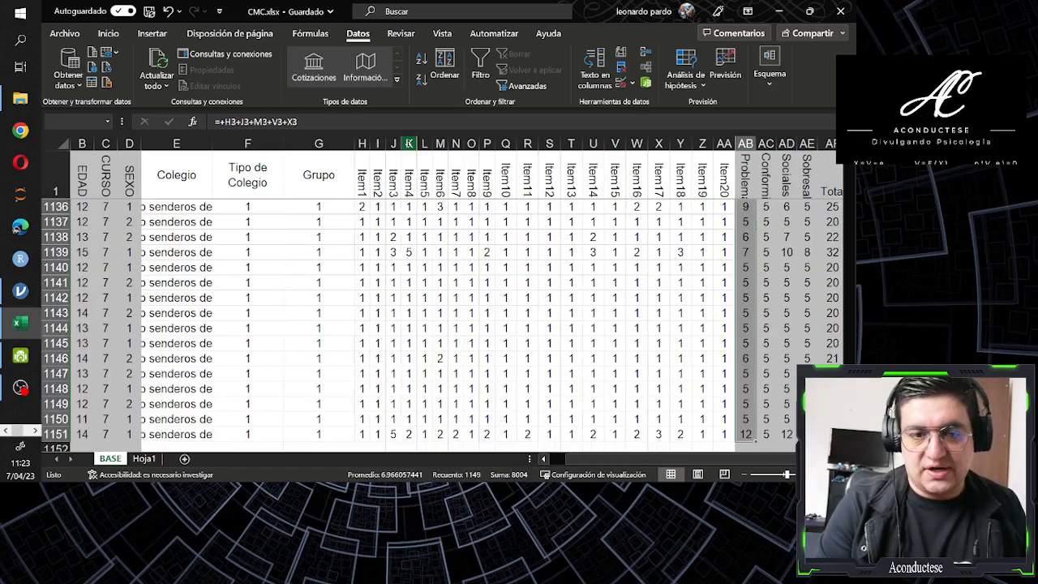
key("Delete")
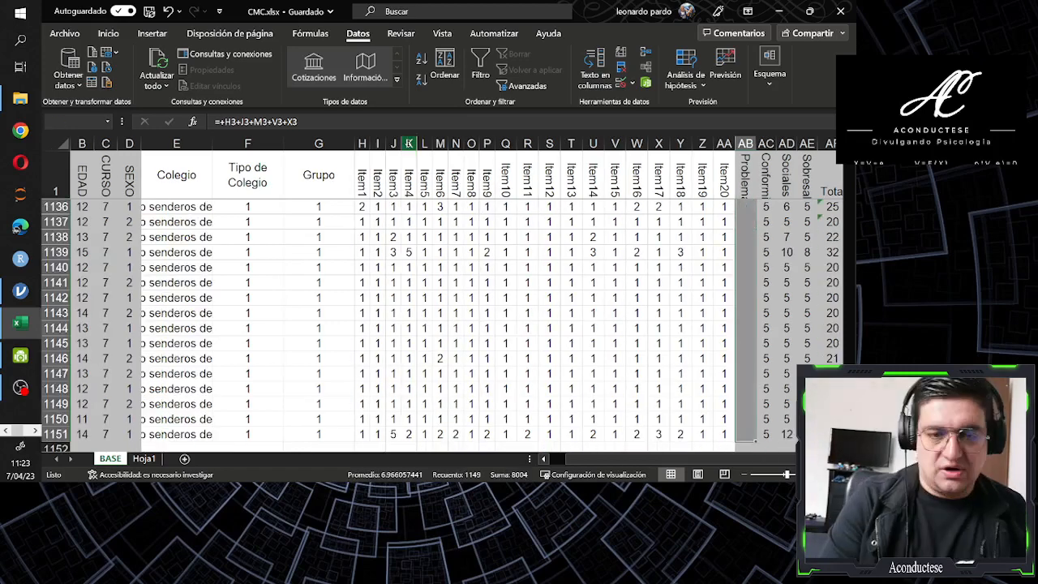
key("ctrl+Up")
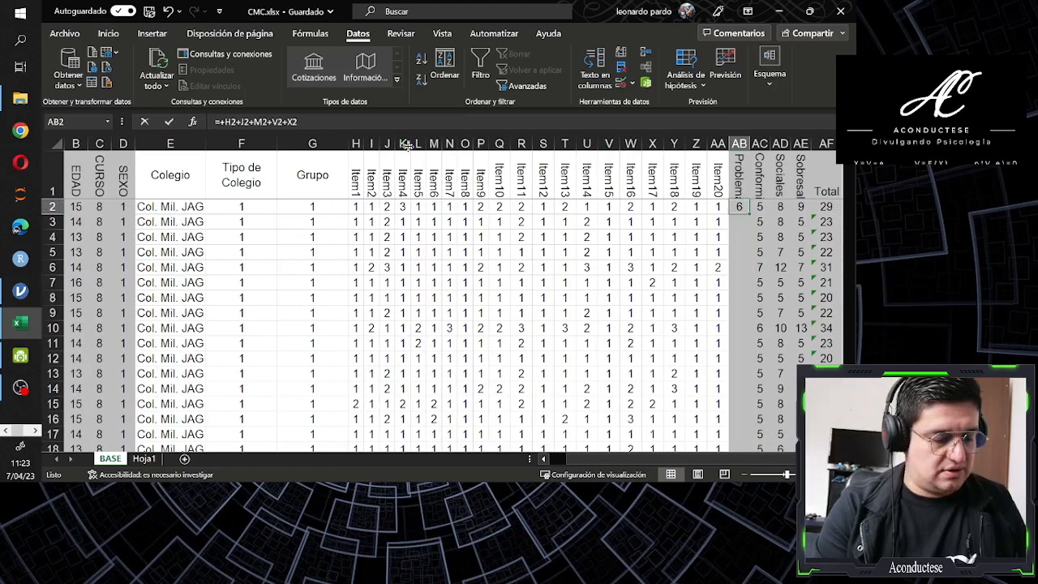
Copy the Problemas sum formula from AB2 down its column through AB1151, and check the filled column to its end
key("F2")
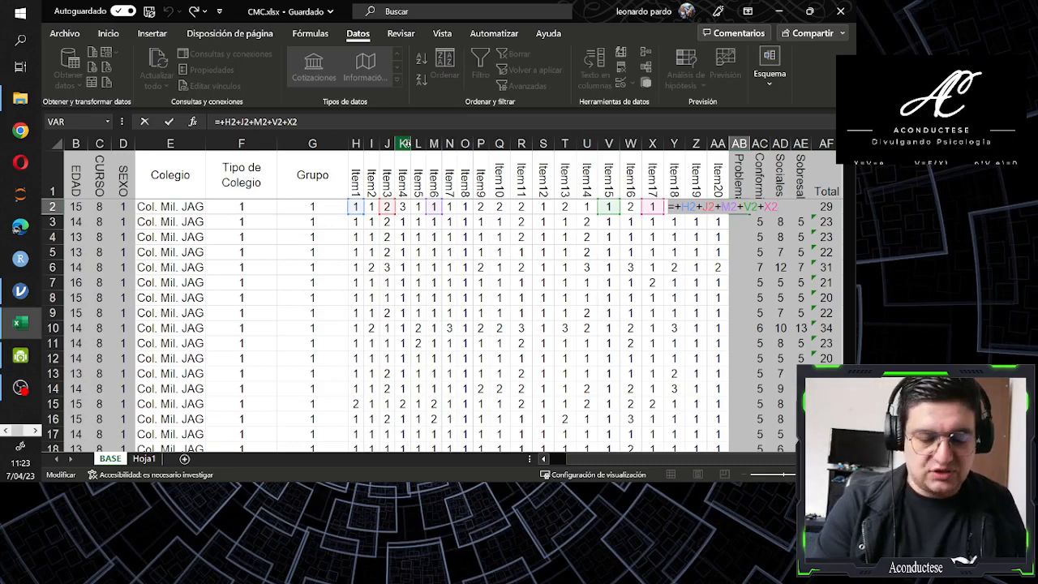
key("ctrl+Return")
key("ctrl+c")
key("Left")
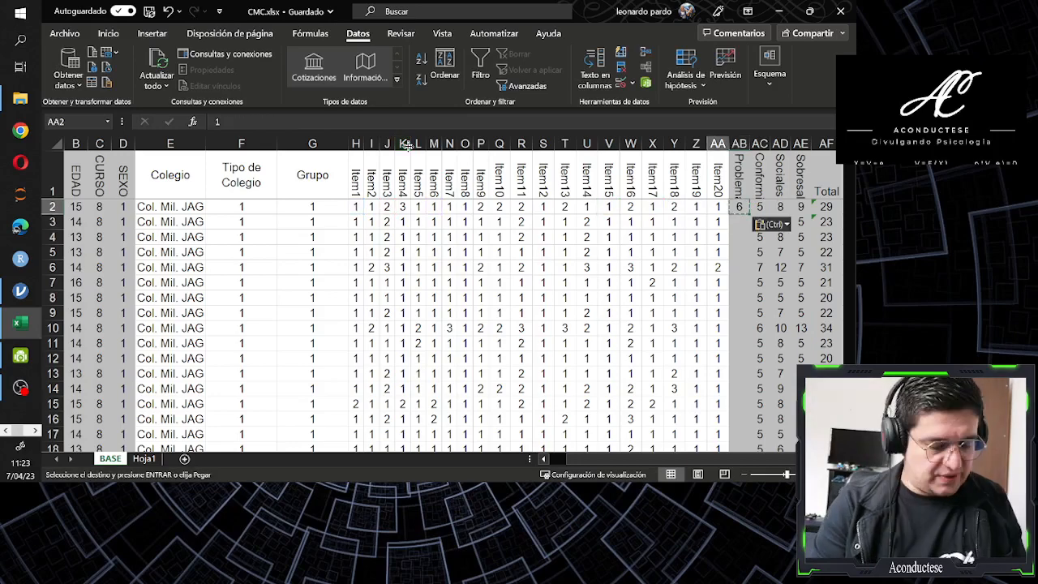
key("ctrl+Down")
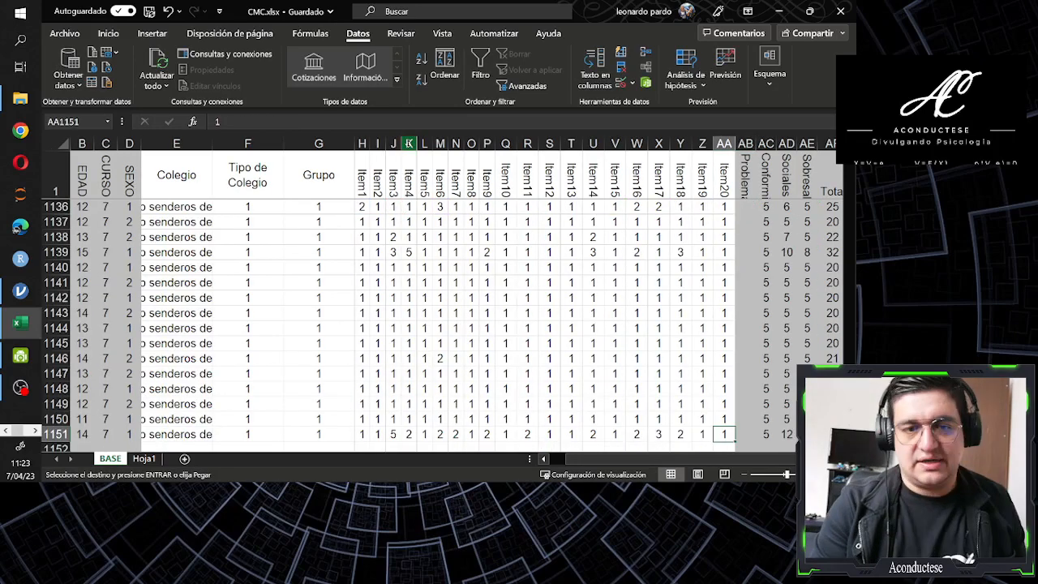
key("Right")
key("ctrl+shift+Up")
key("ctrl+v")
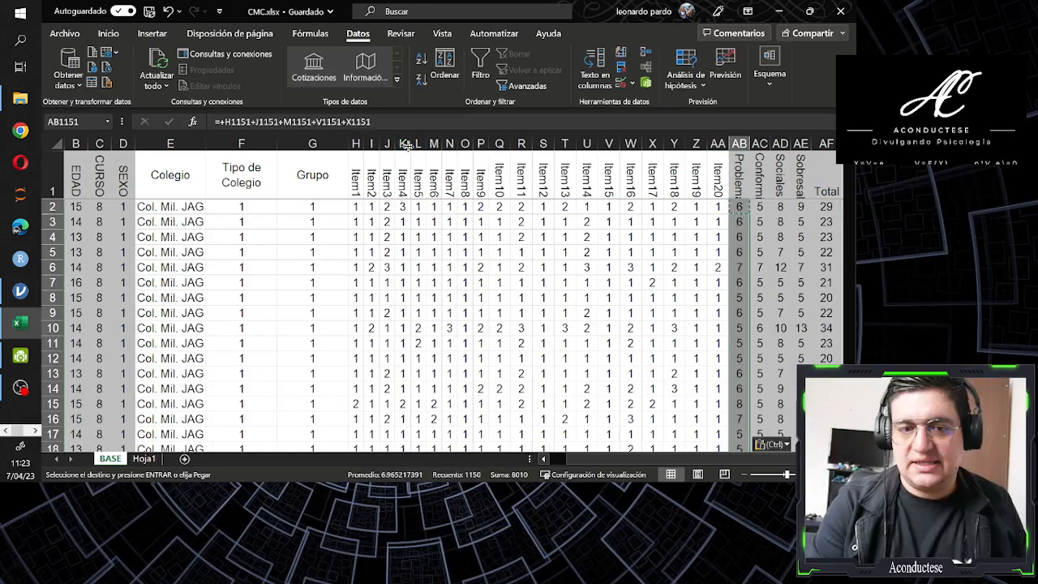
key("Escape")
key("Escape")
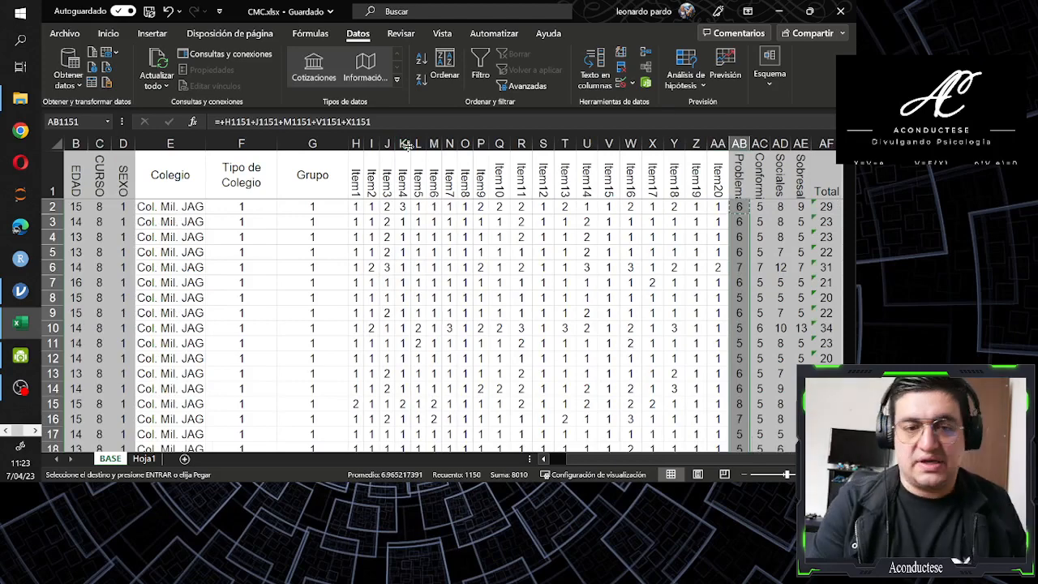
key("ctrl+shift+Down")
key("ctrl+Up")
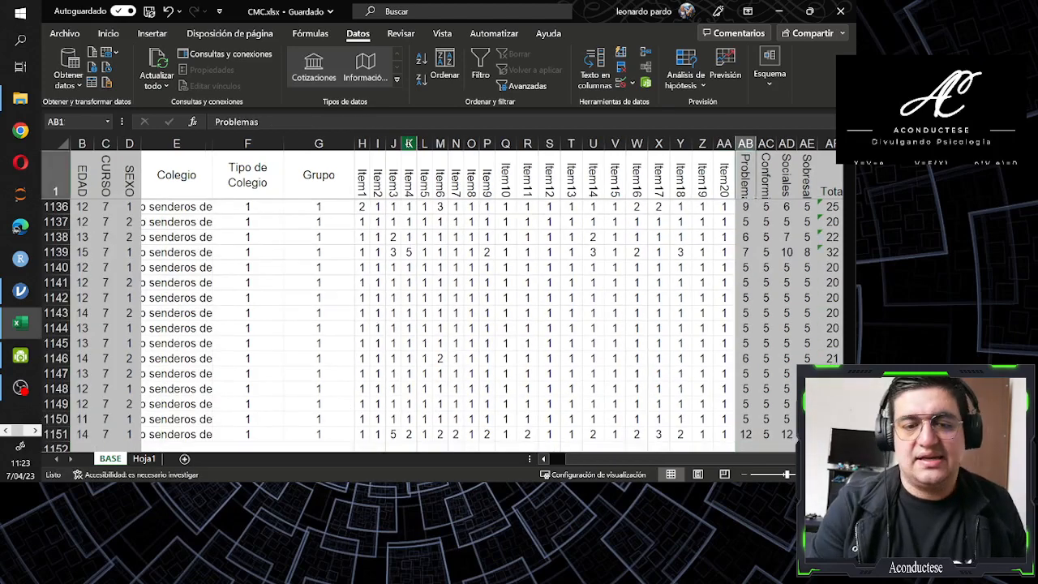
Go through the headings of the subscale columns Problemas, Conformidad, Sociales and Sobresalir
key("Right")
key("Right")
key("Right")
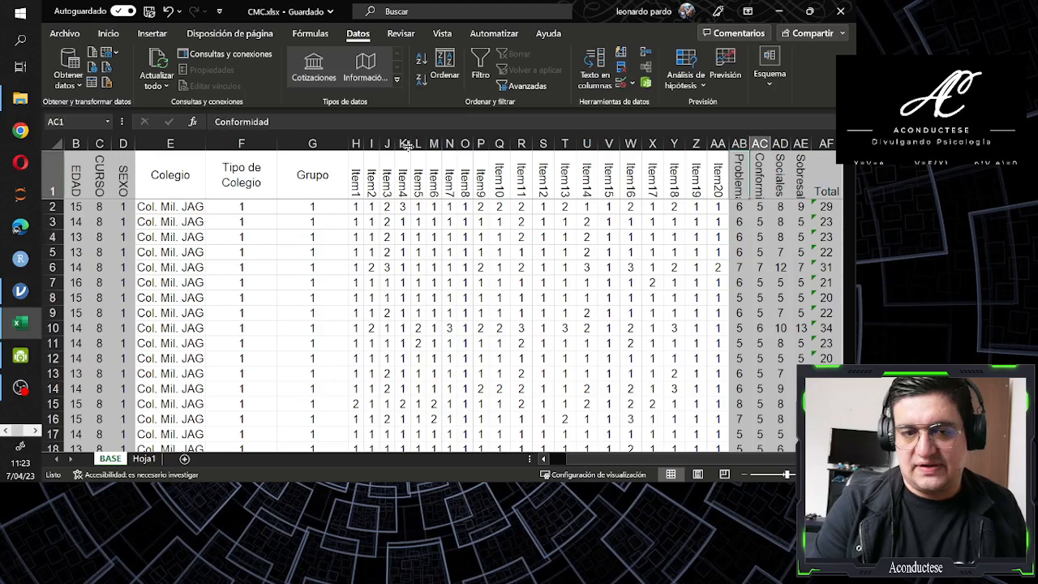
key("Left")
key("Left")
key("Left")
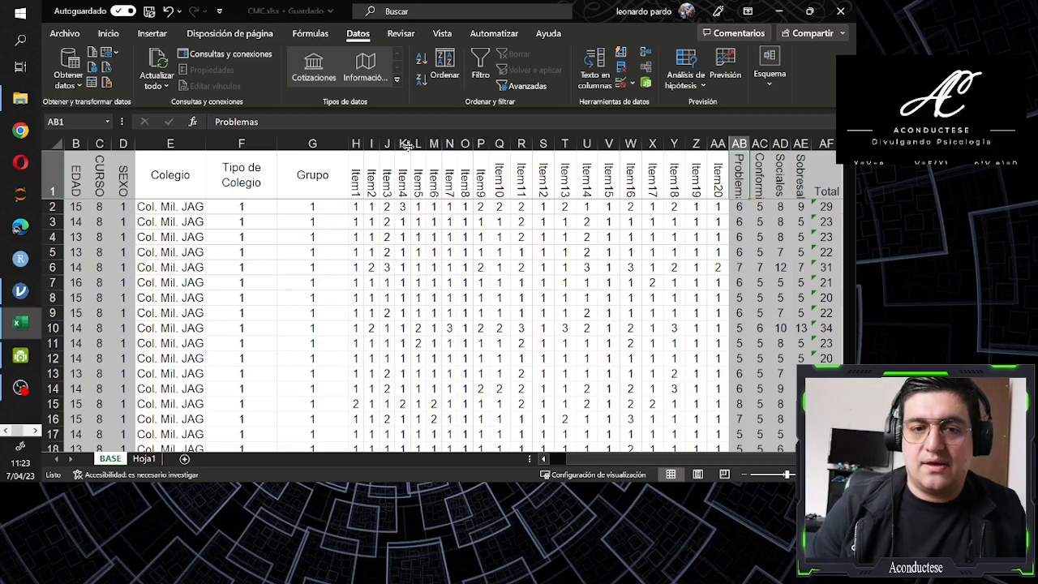
key("Down")
key("Up")
key("Right")
key("Right")
key("Right")
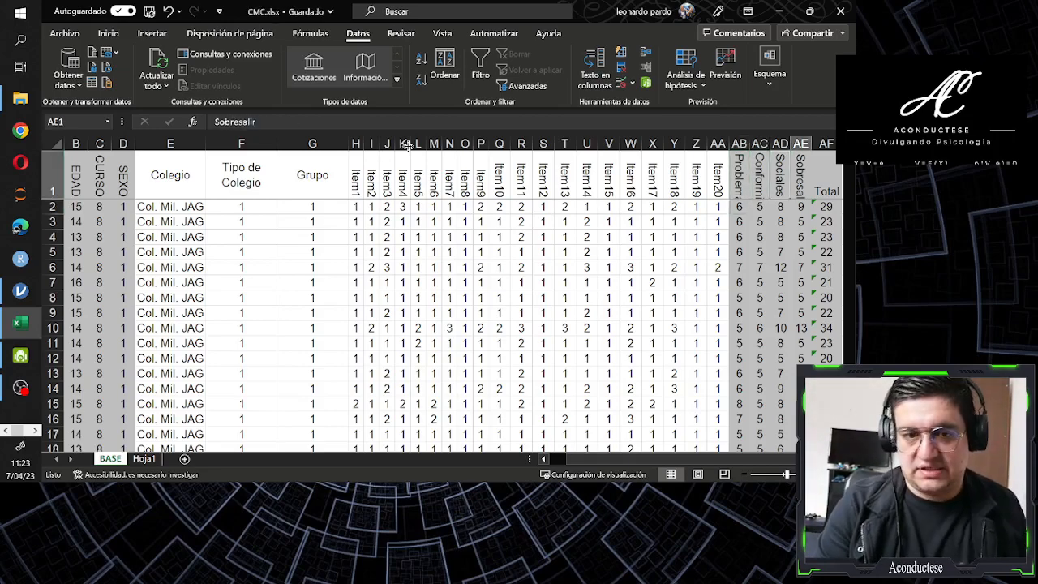
key("Left")
key("Left")
key("Left")
key("Left")
key("Right")
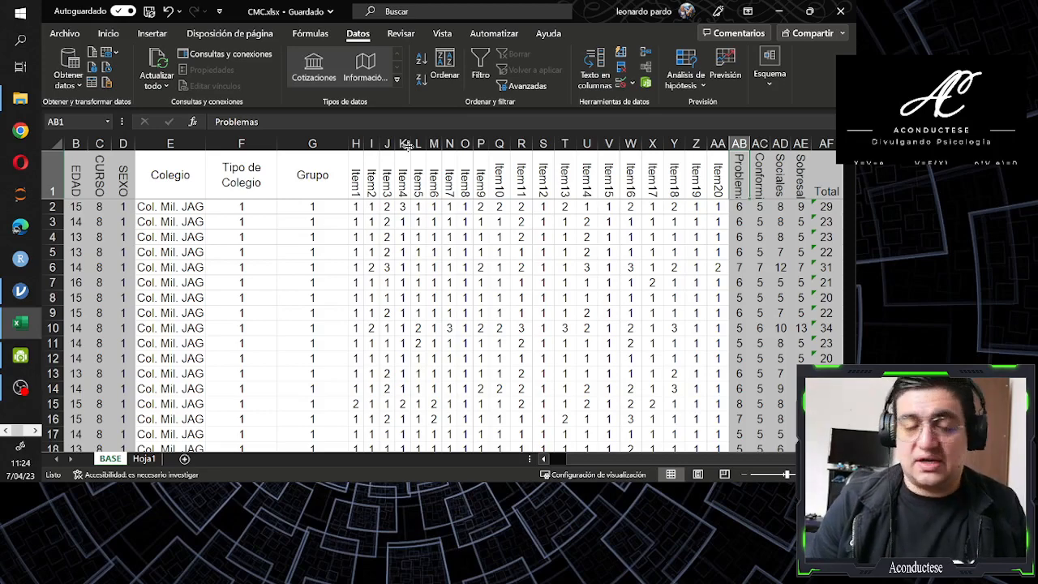
key("Right")
key("Right")
key("Right")
key("Right")
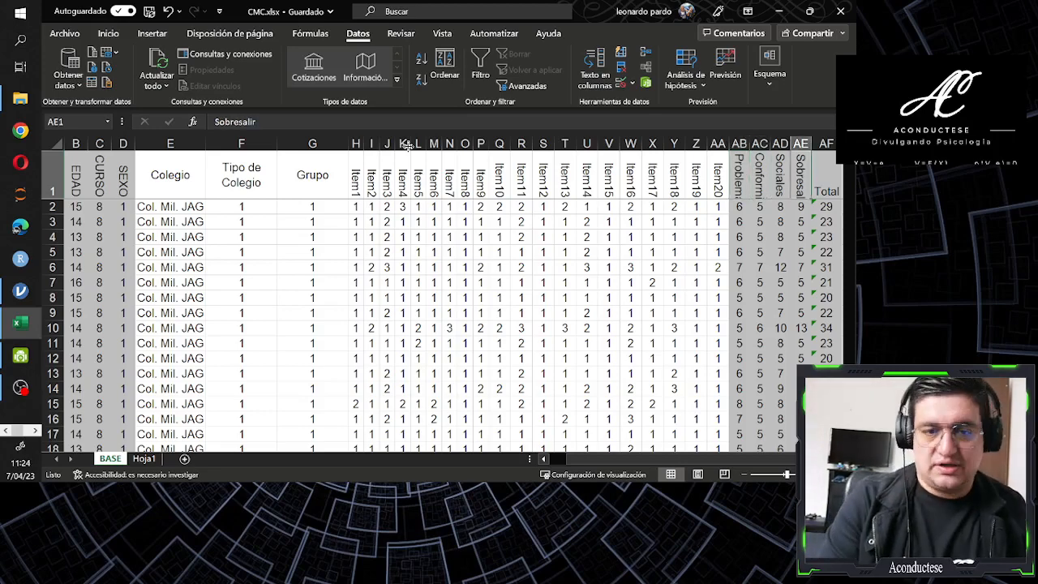
Inspect which item cells the Total formula in AF2 adds up, leaving the formula unedited
key("Down")
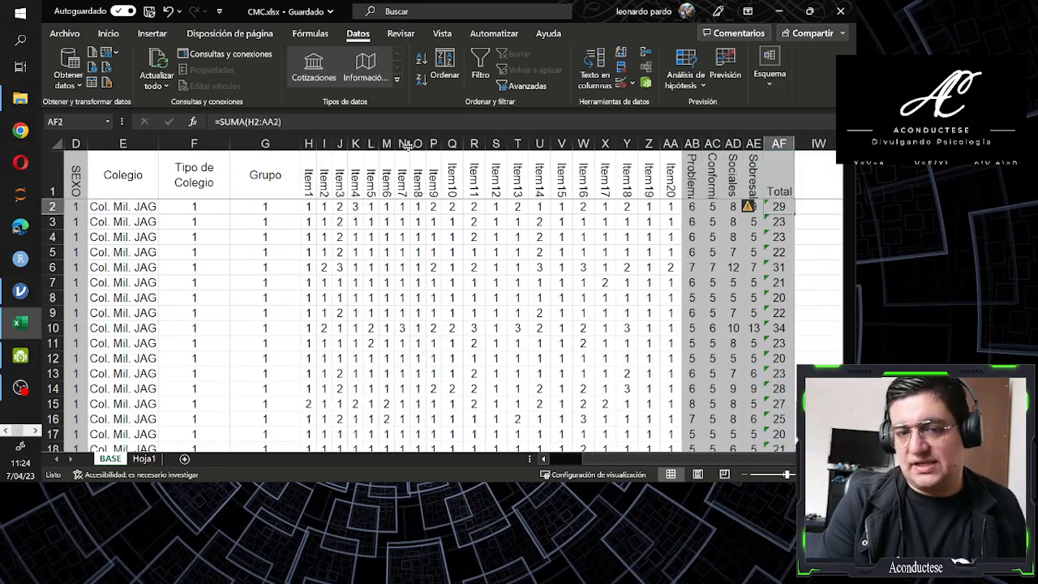
key("Up")
key("Down")
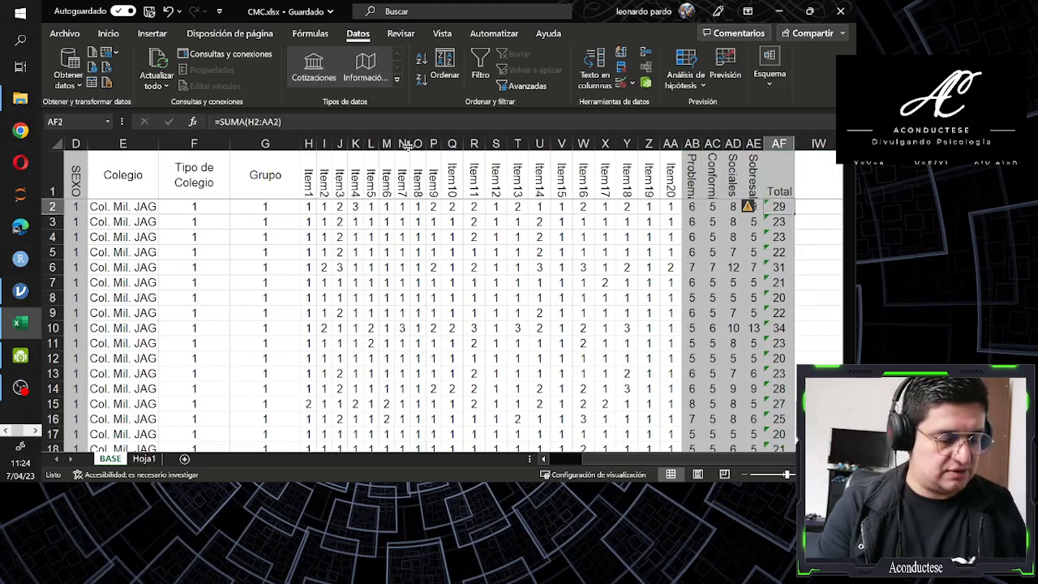
key("F2")
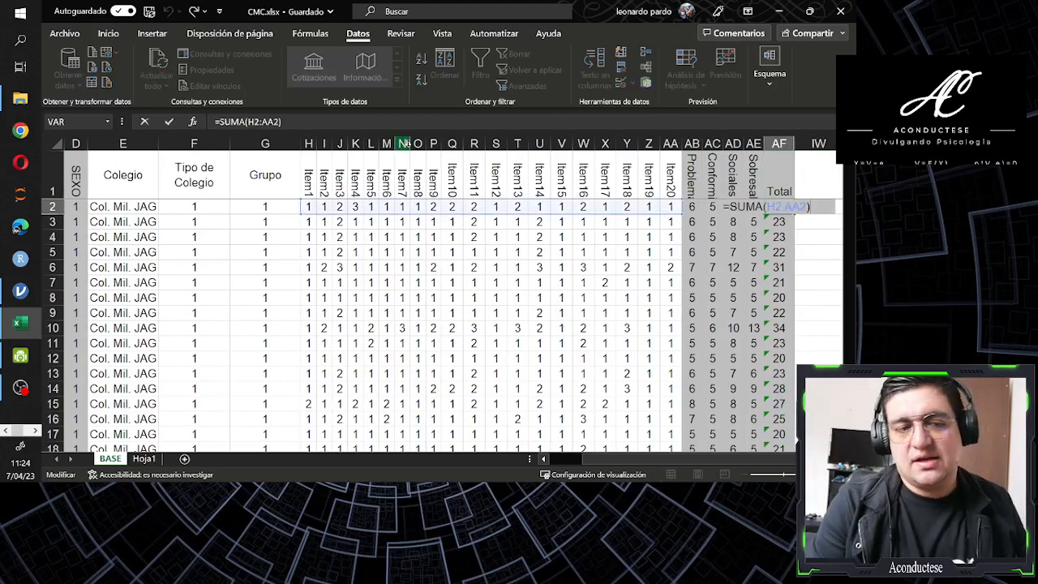
key("Escape")
key("Left")
key("Right")
key("Up")
key("Down")
key("Up")
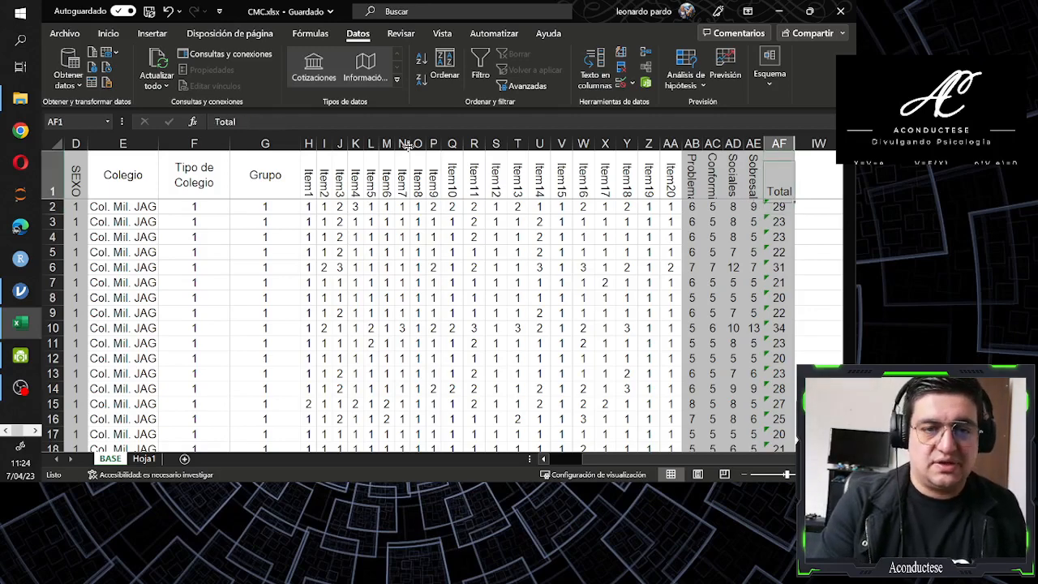
Review the headings at the start of the database, from EDAD and CURSO through the first item columns
key("Left")
key("Left")
key("Left")
key("Left")
key("Left")
scroll(408, 144, "left", 3)
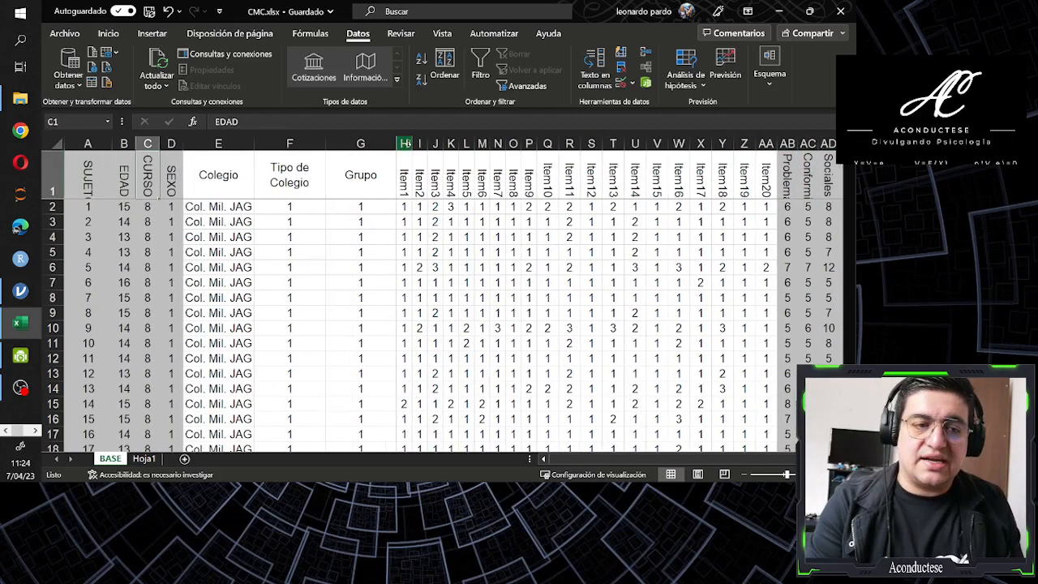
key("Right")
key("Down")
key("Up")
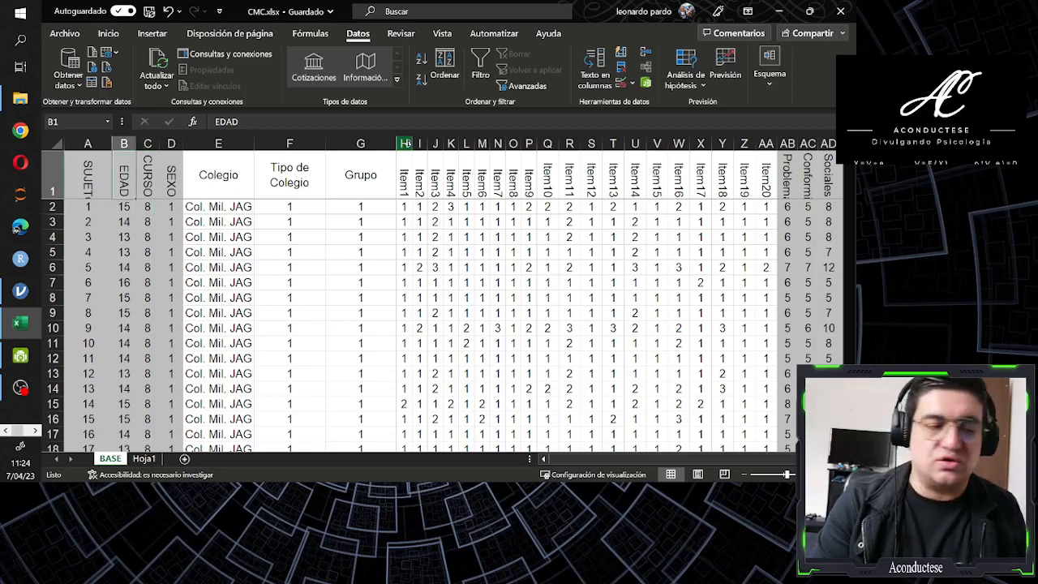
key("Right")
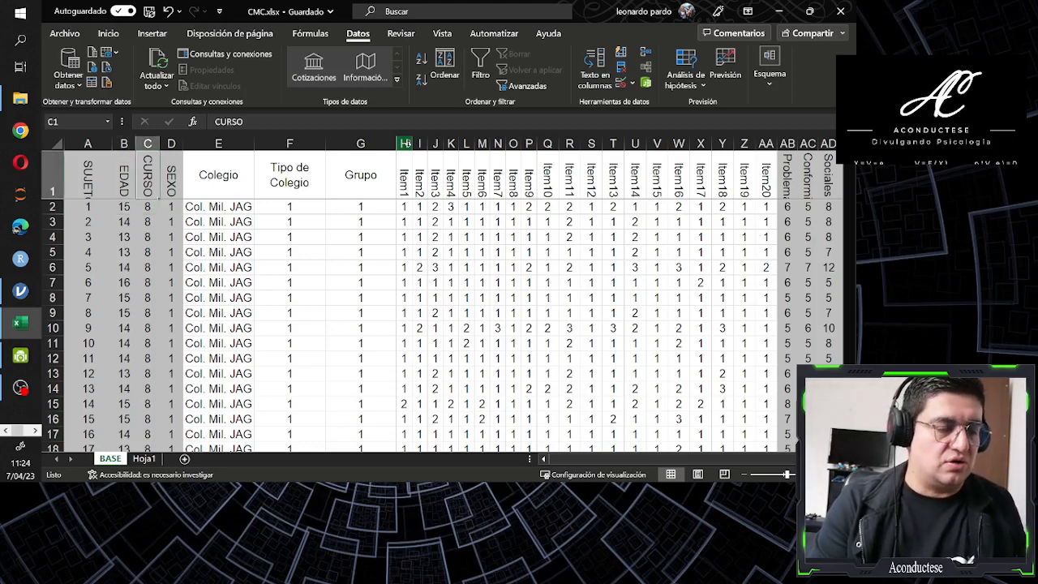
key("Right")
key("Right")
key("Right")
key("Right")
key("Right")
key("Right")
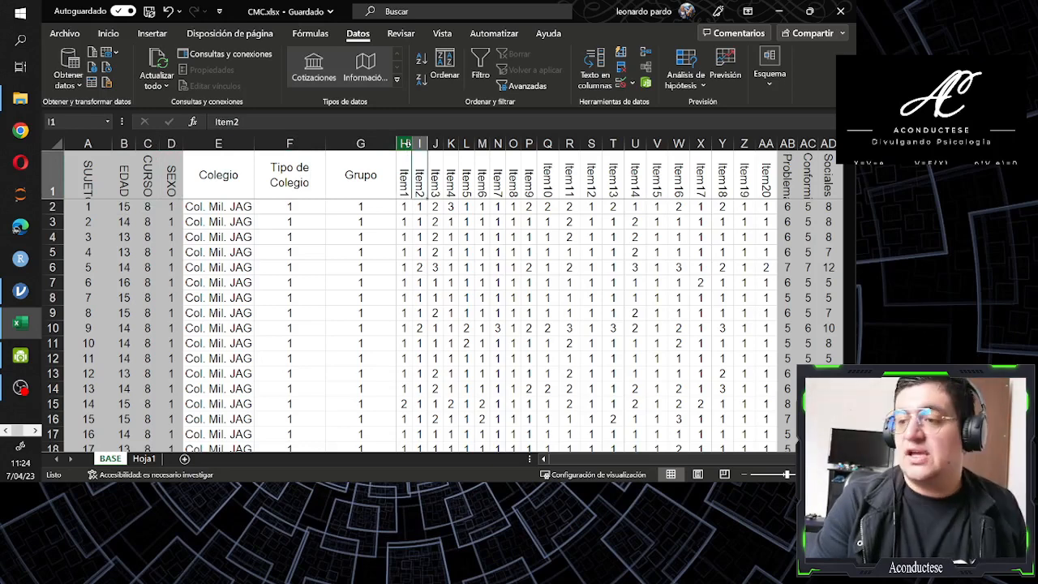
key("Left")
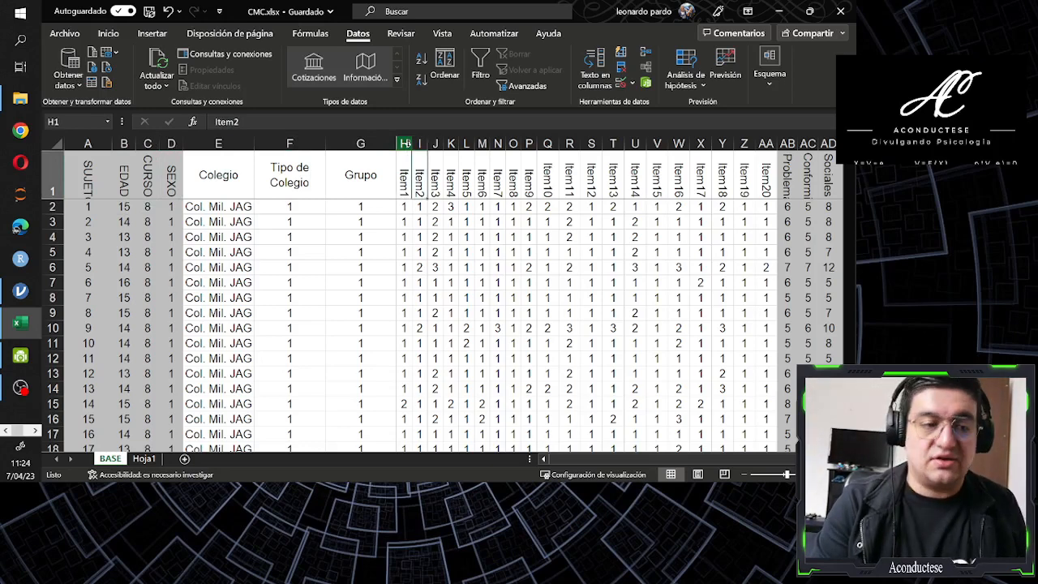
key("Right")
key("Right")
key("Right")
key("Right")
key("Left")
key("Left")
key("Left")
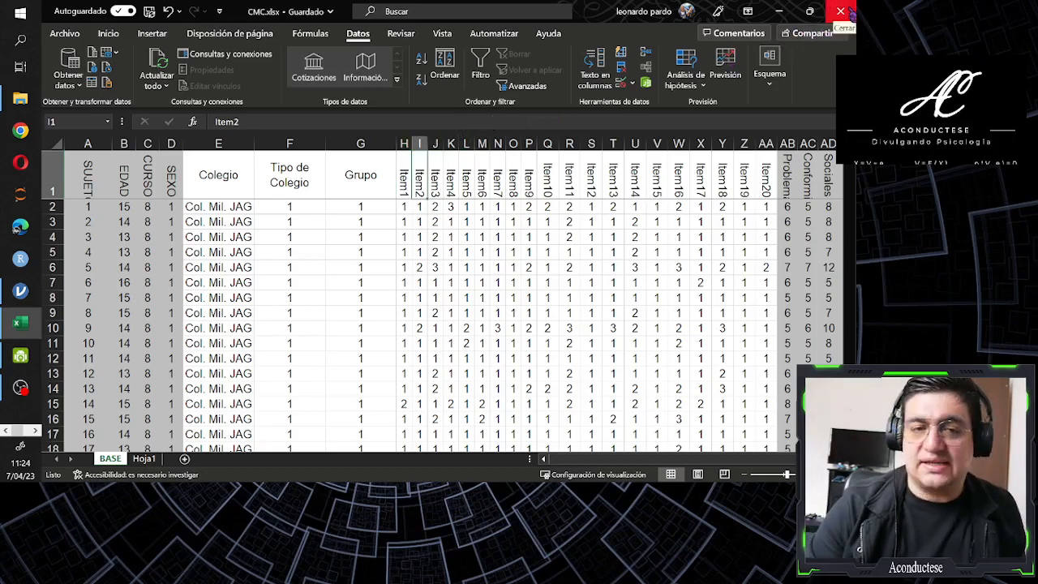
Close the CMC.xlsx workbook
left_click(841, 12)
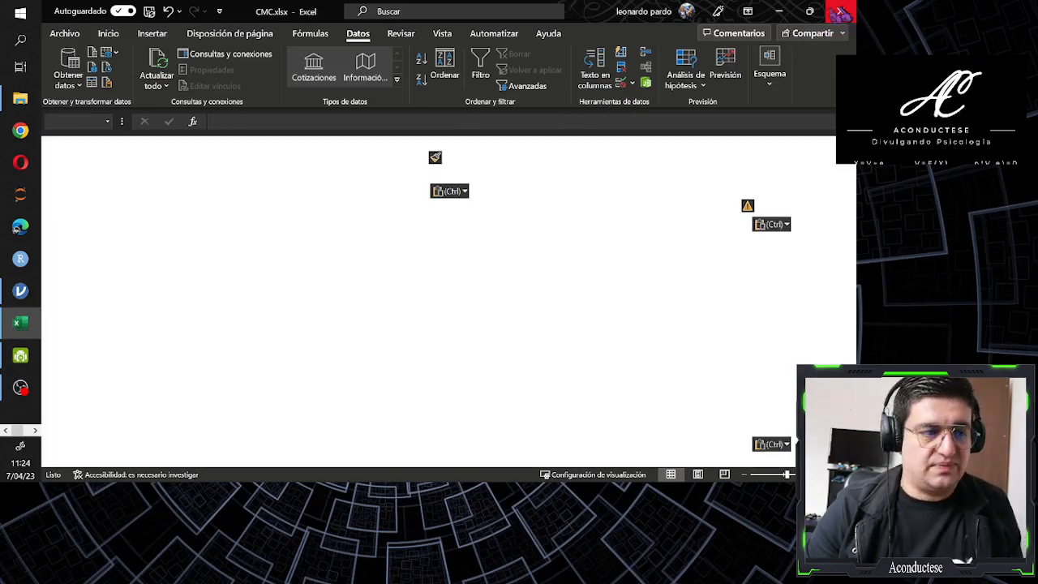
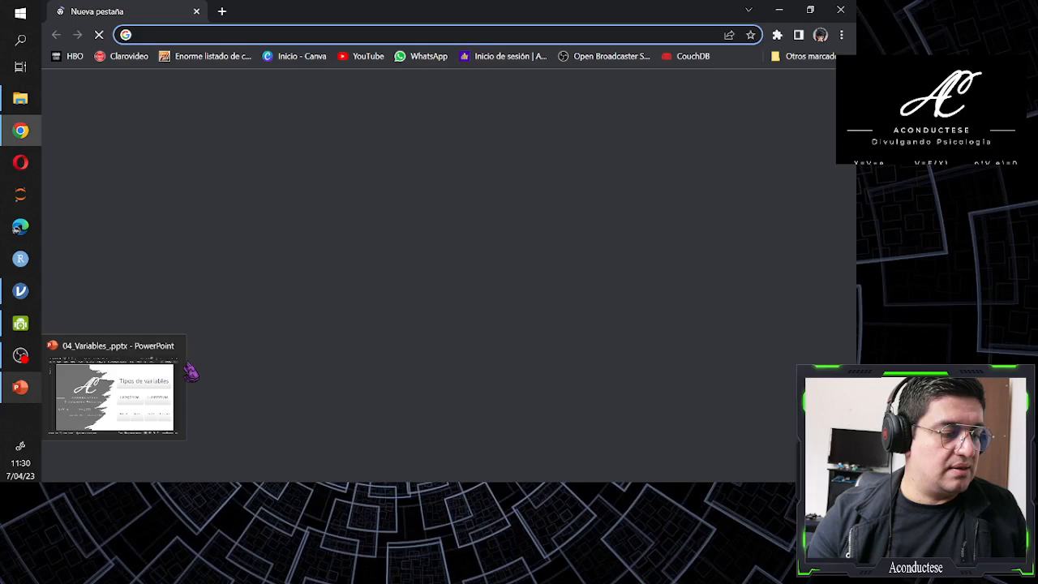
Close the 04_Variables_.pptx presentation and look up jamovi in the browser to reach the jamovi.org site
left_click(178, 346)
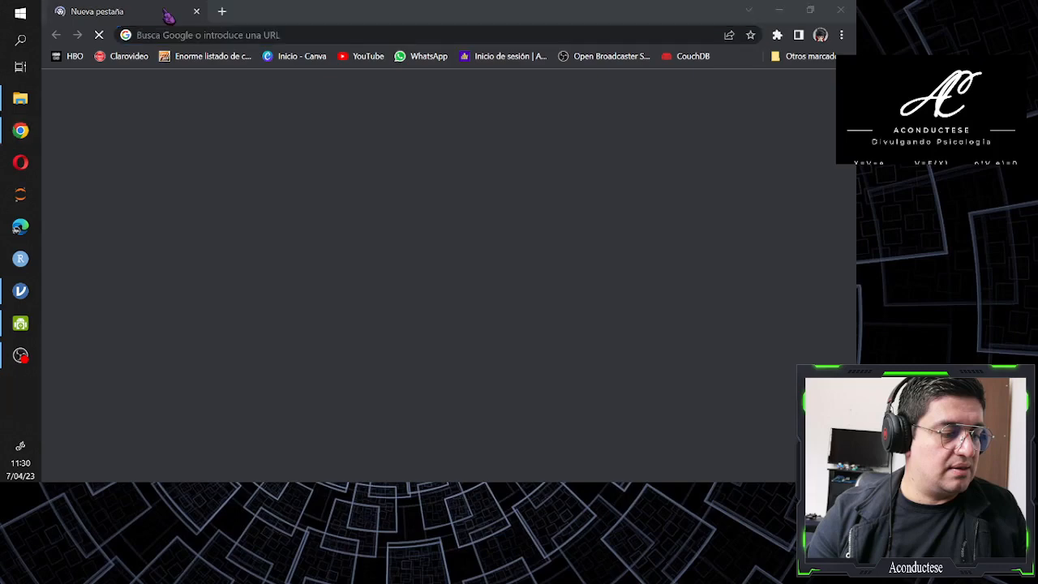
left_click(279, 34)
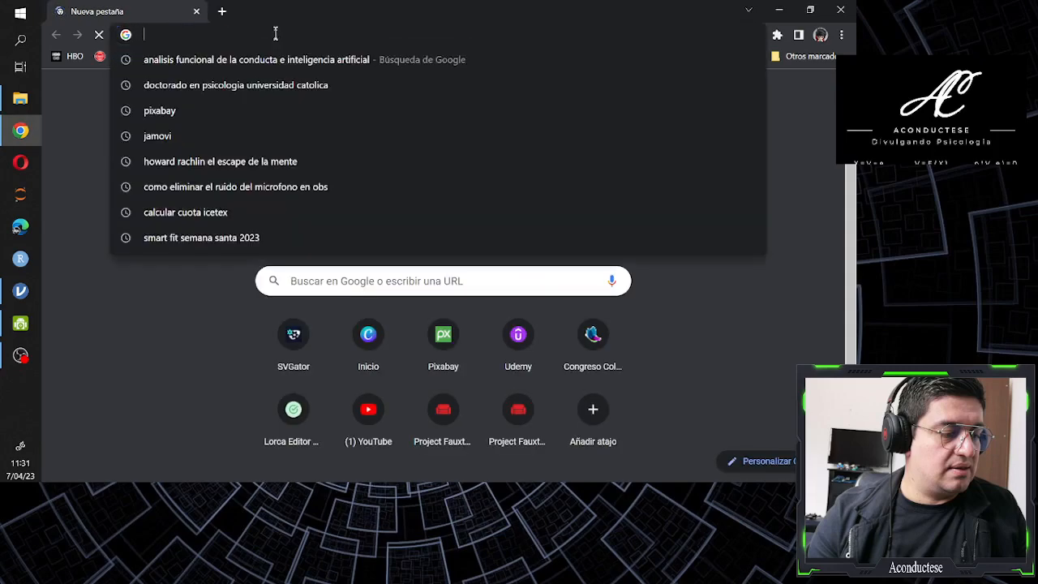
type("jamovi")
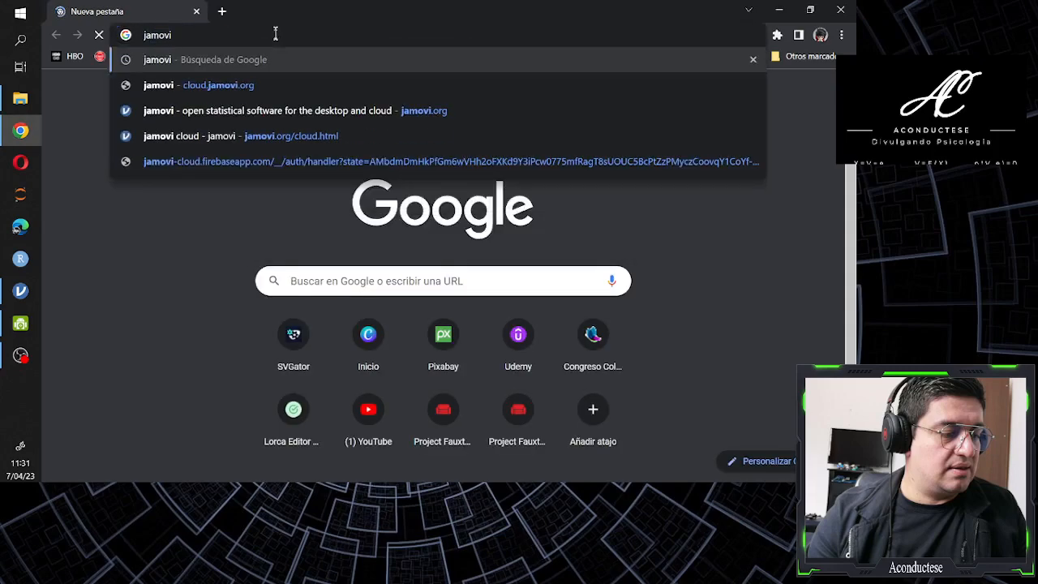
key("Return")
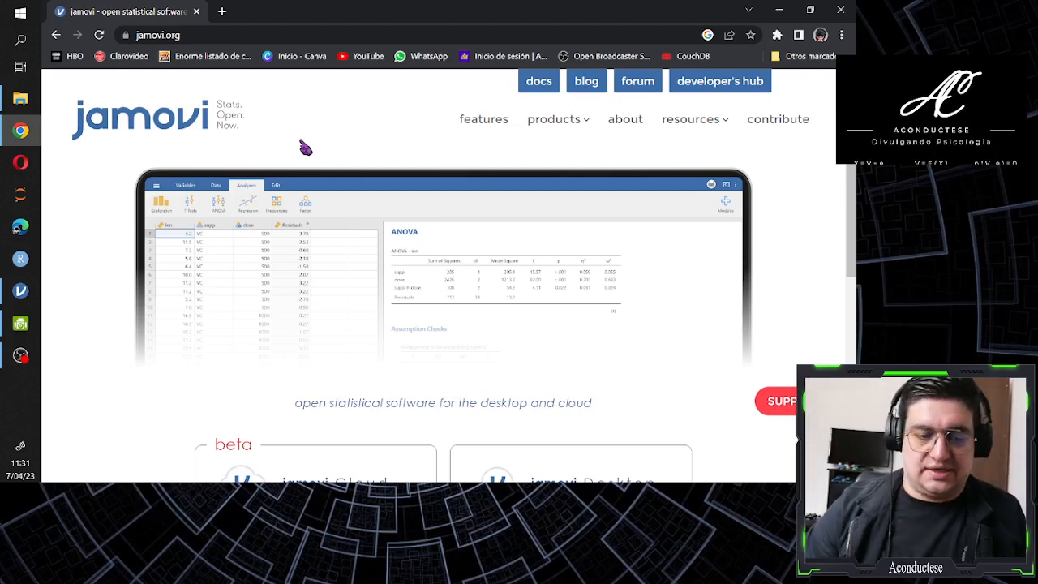
Open the jamovi Cloud page from the jamovi home page
mouse_move(523, 136)
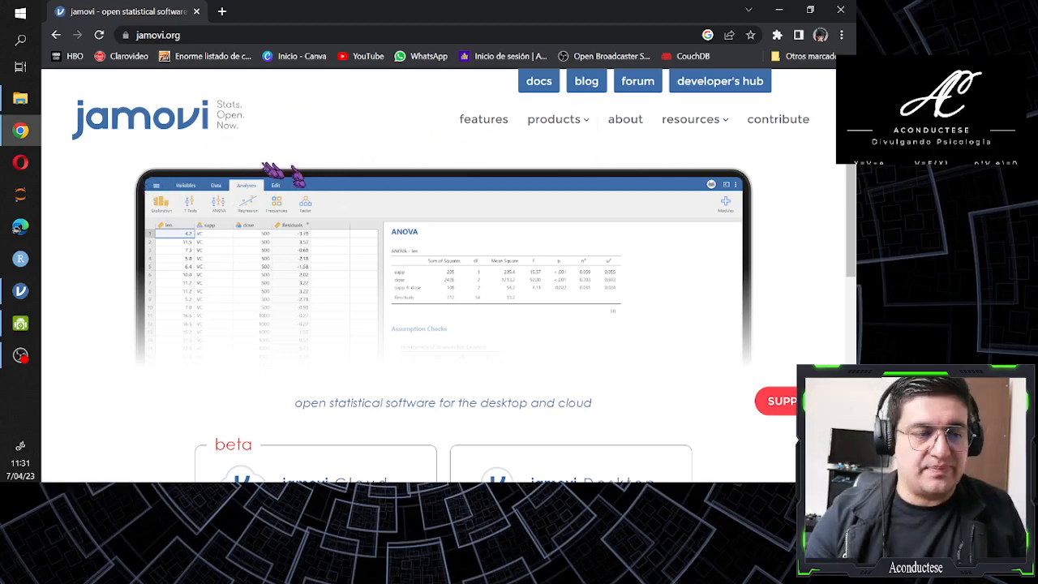
scroll(213, 161, "down", 3)
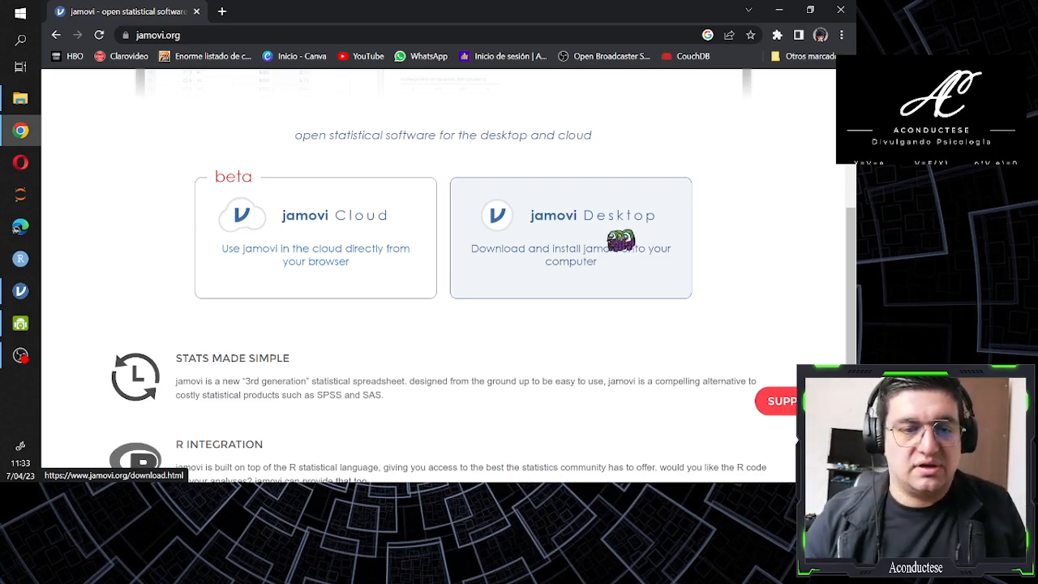
left_click(360, 244)
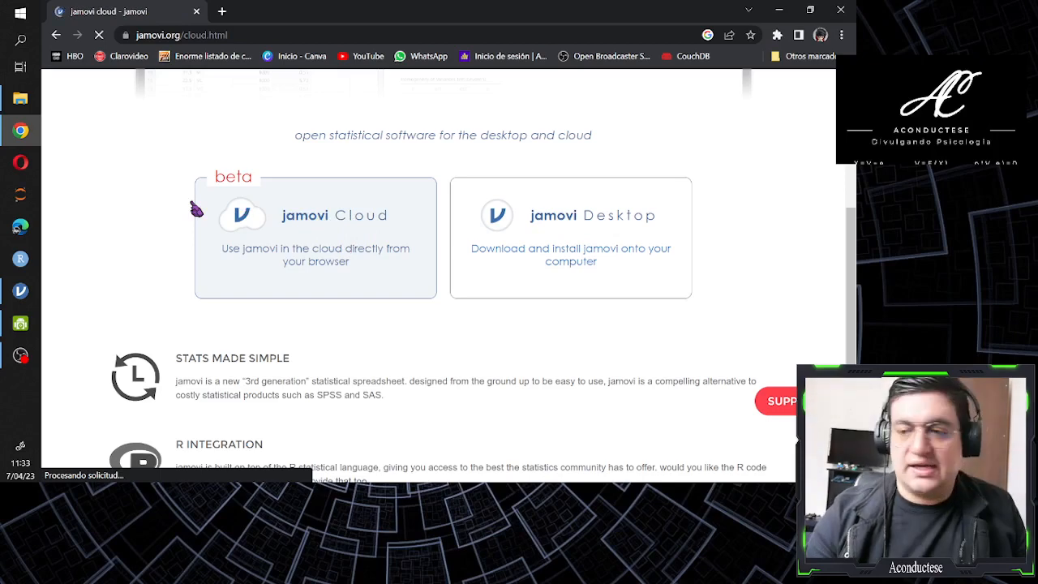
Compare the availability, session limits and eligibility of the Guest Plan and Priority Plan, and read the notes below them
scroll(243, 202, "down", 3)
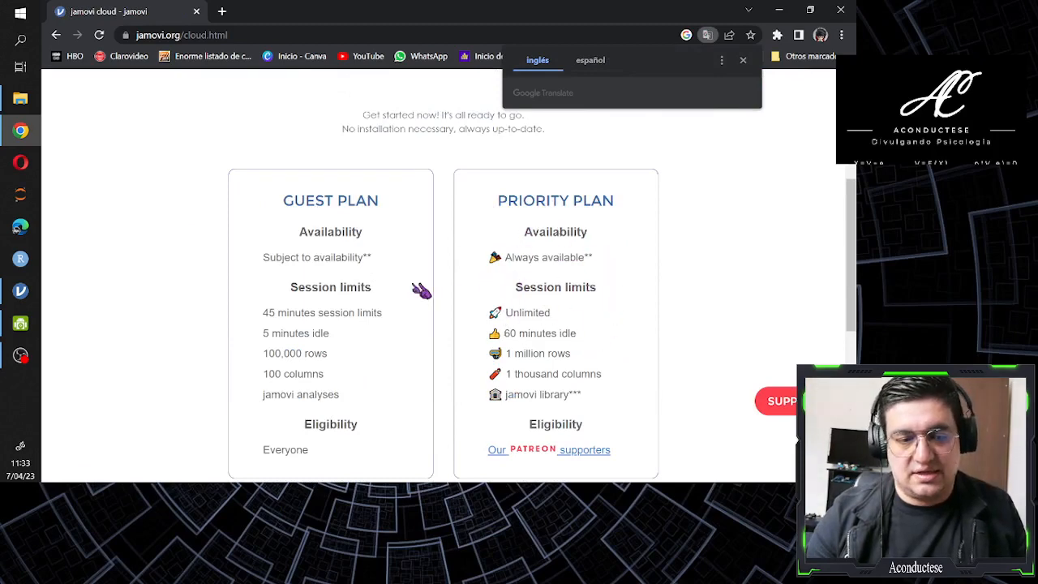
scroll(561, 259, "down", 1)
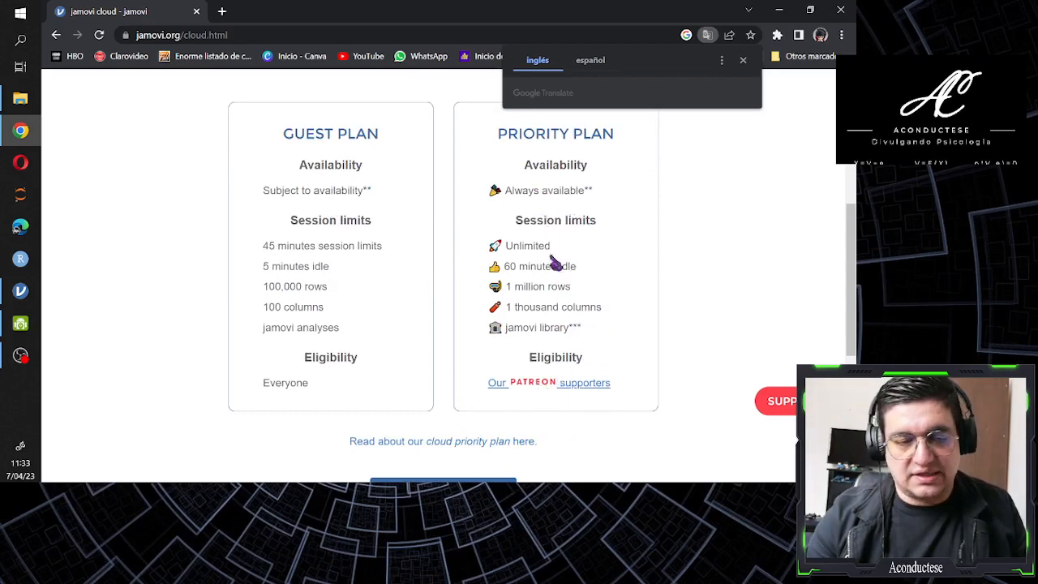
scroll(553, 259, "up", 1)
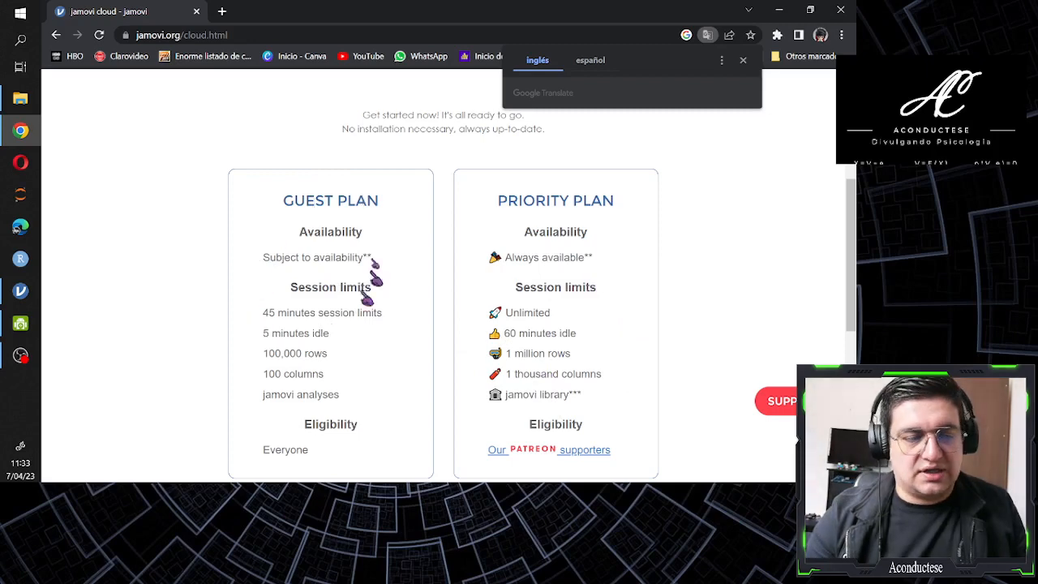
scroll(268, 248, "down", 1)
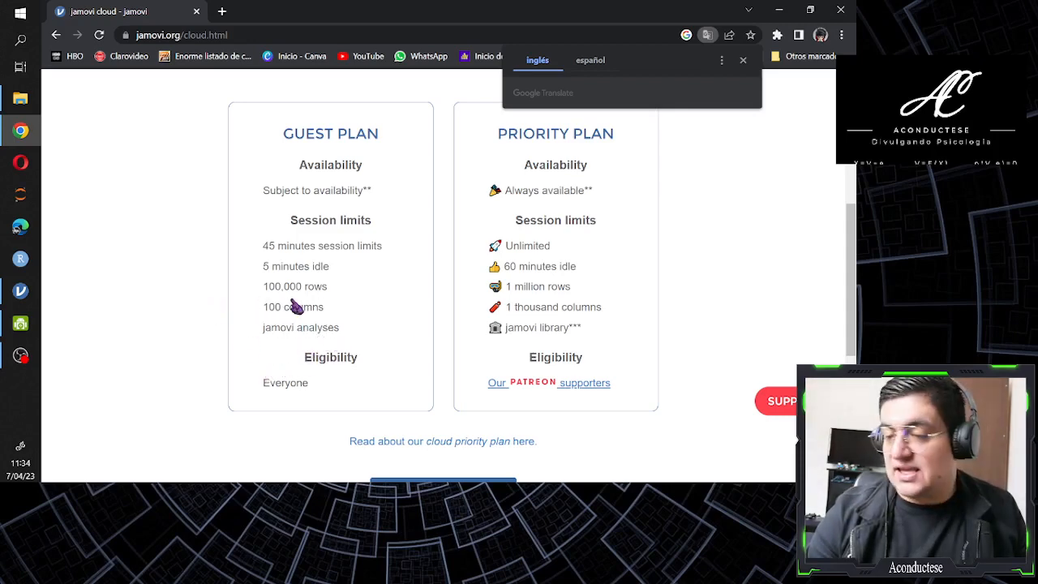
scroll(214, 255, "down", 2)
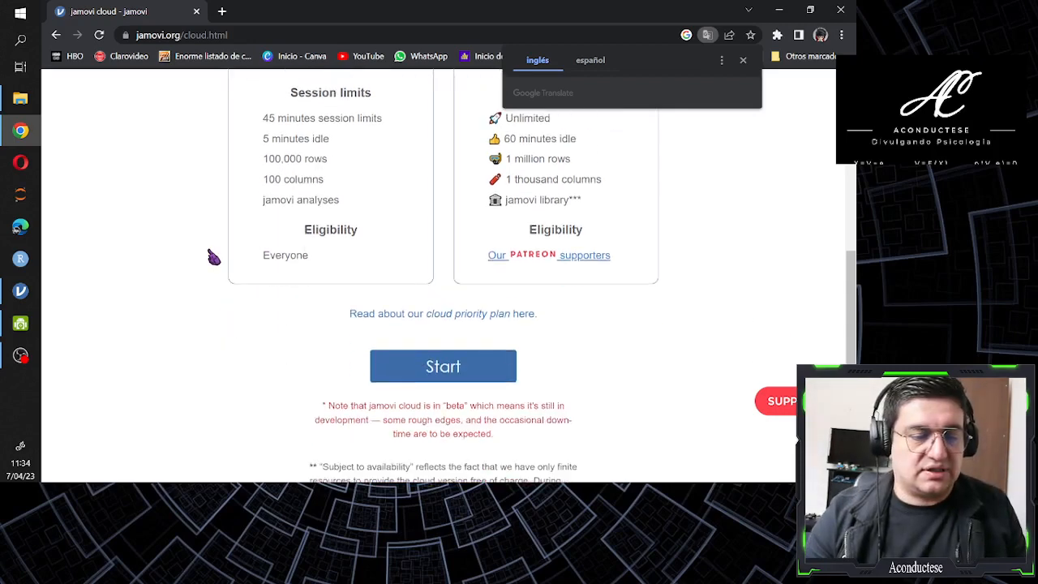
scroll(213, 257, "up", 2)
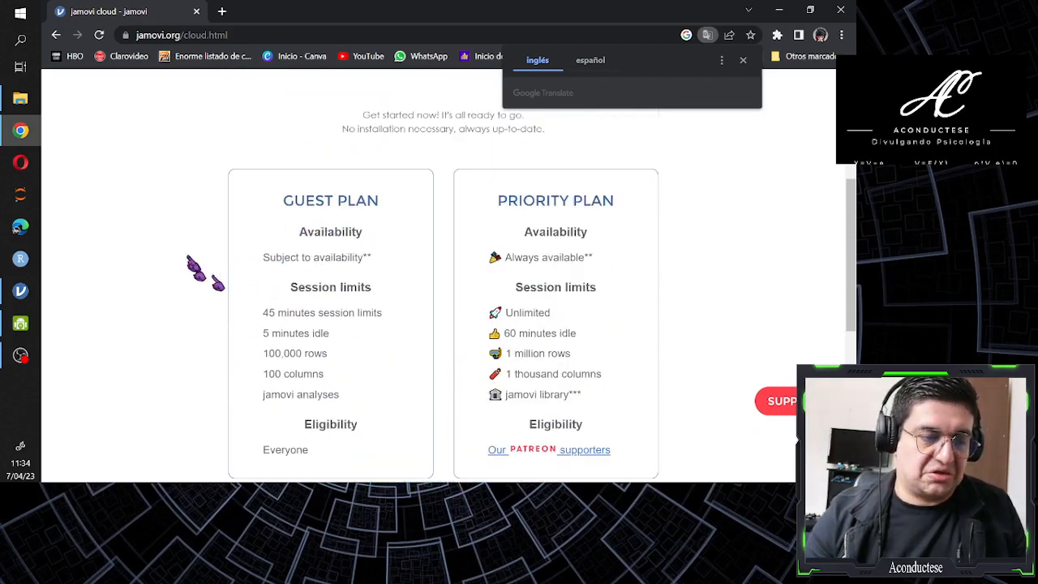
scroll(193, 256, "down", 3)
scroll(193, 253, "up", 2)
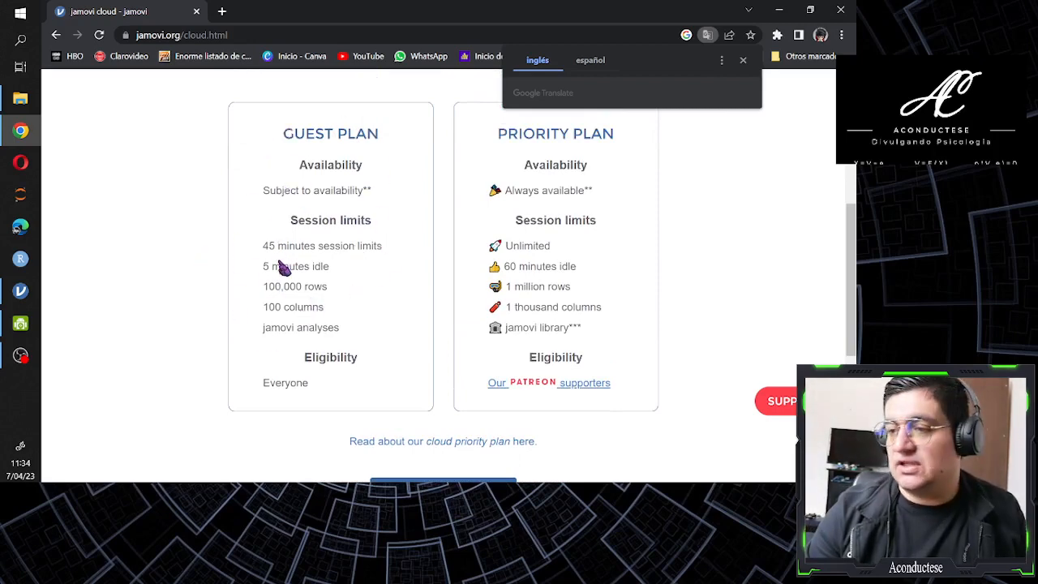
scroll(192, 207, "down", 3)
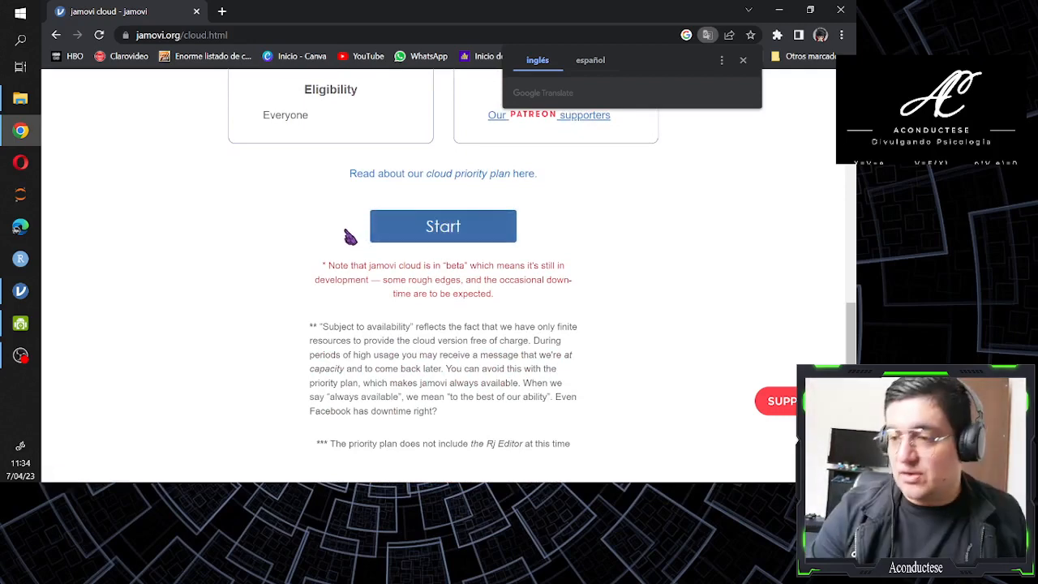
scroll(280, 248, "up", 8)
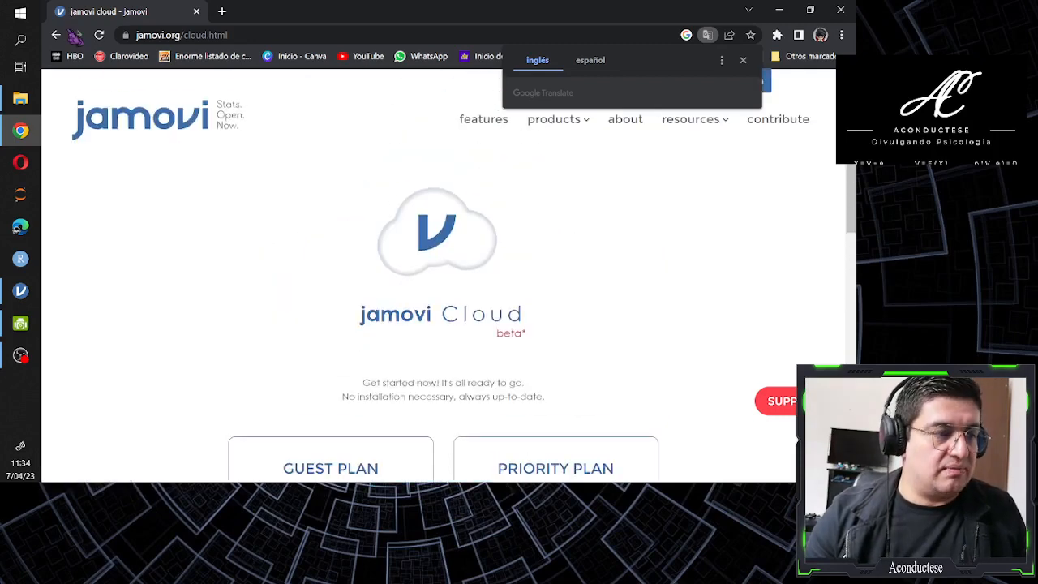
Return to the jamovi home page, open the jamovi Desktop download page and review the releases for each operating system
left_click(56, 35)
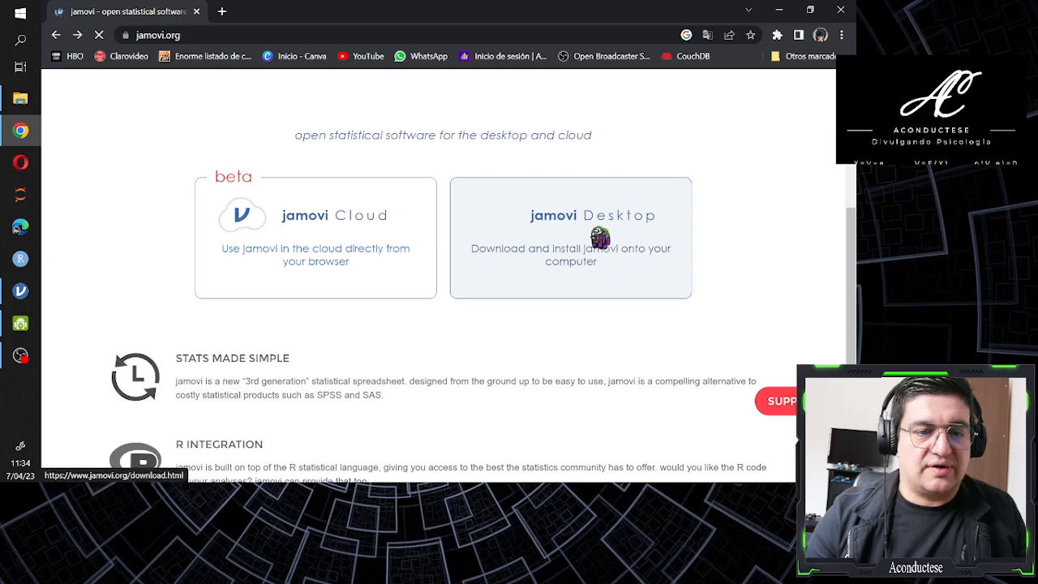
left_click(598, 233)
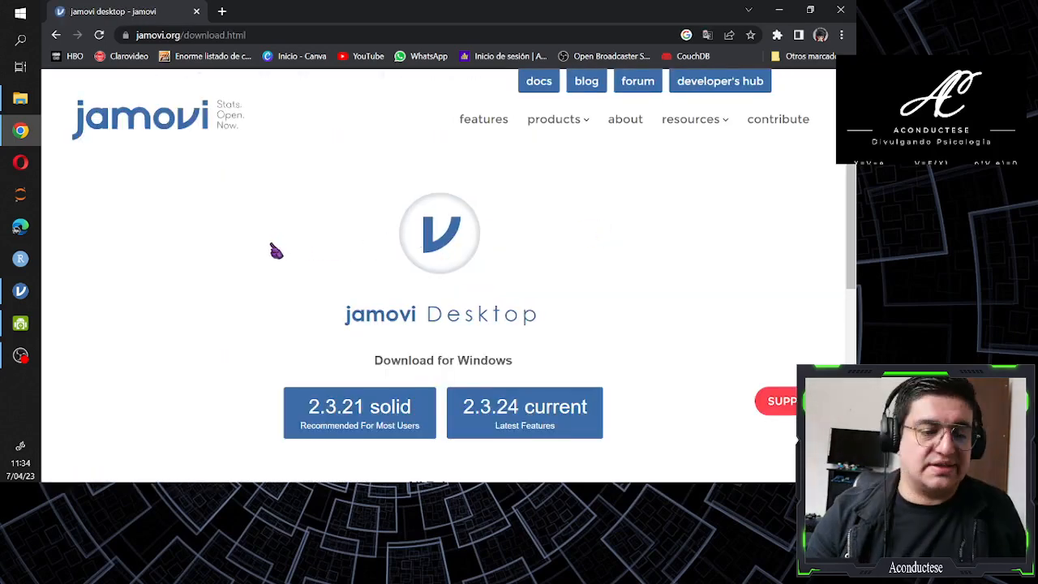
scroll(243, 235, "down", 3)
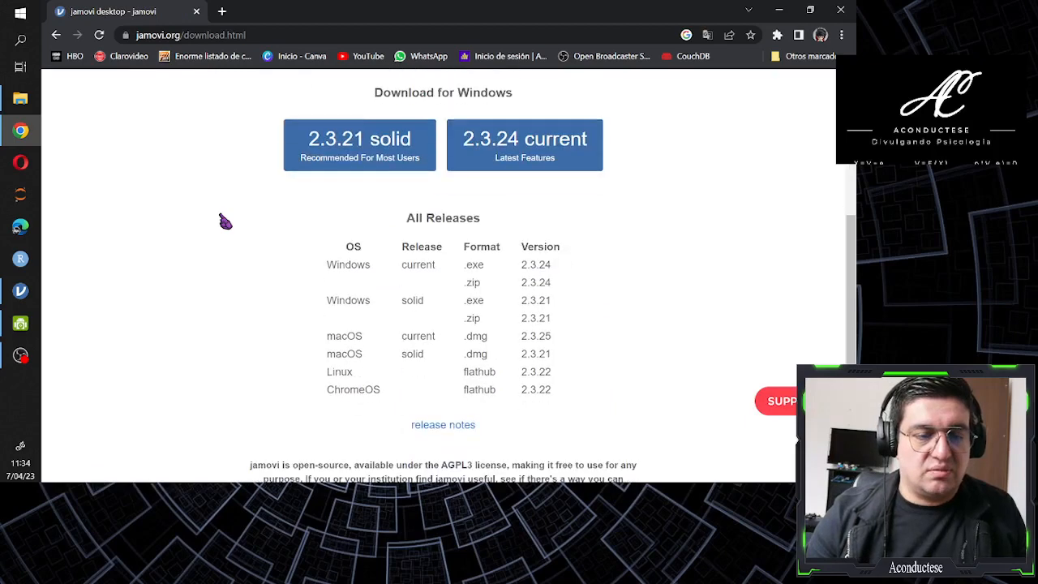
scroll(226, 221, "down", 1)
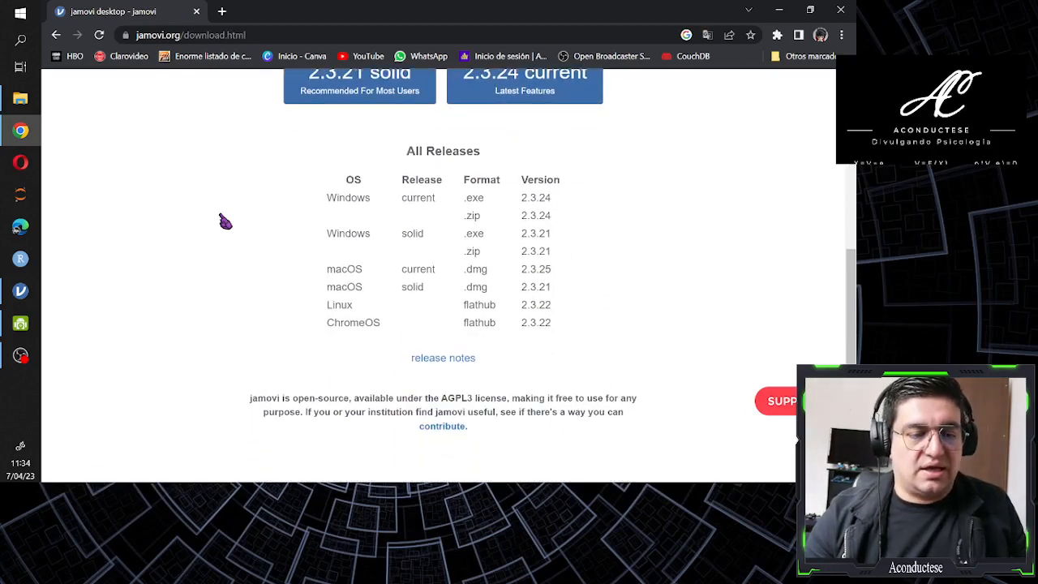
scroll(225, 220, "up", 3)
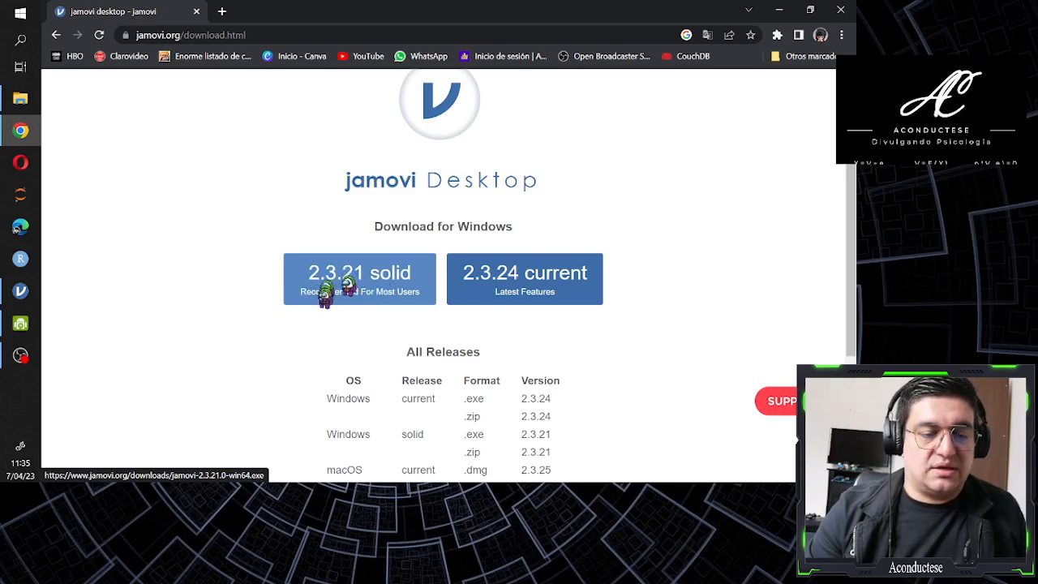
scroll(243, 267, "down", 3)
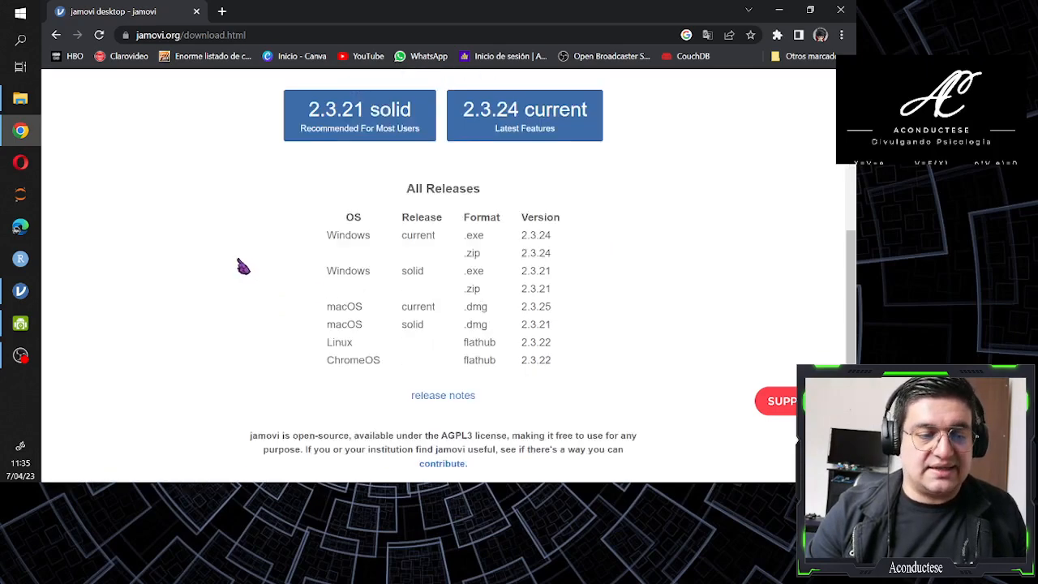
Start downloading the recommended 2.3.21 solid Windows installer and cancel saving the file
scroll(243, 267, "up", 3)
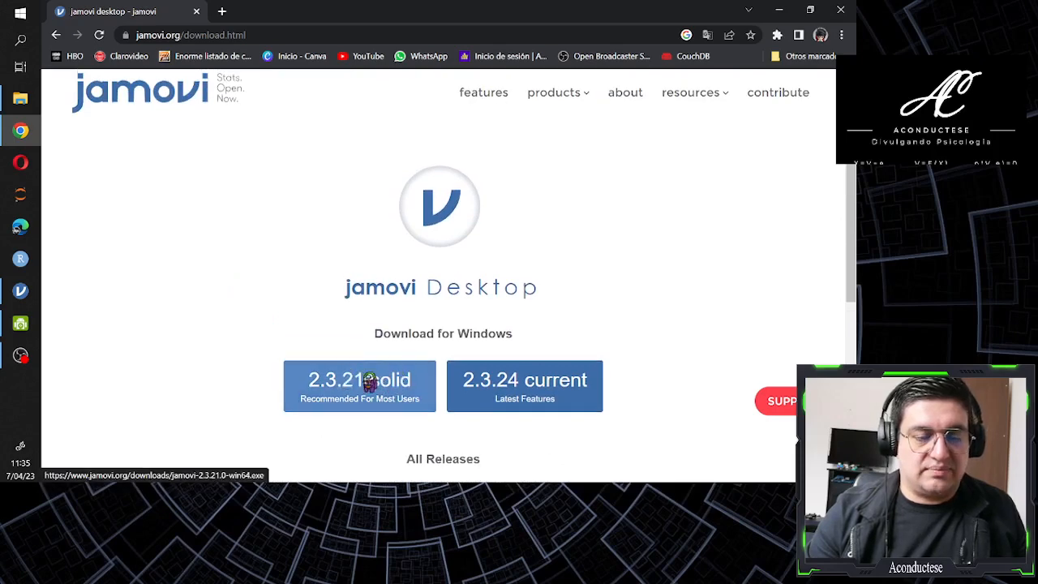
left_click(369, 380)
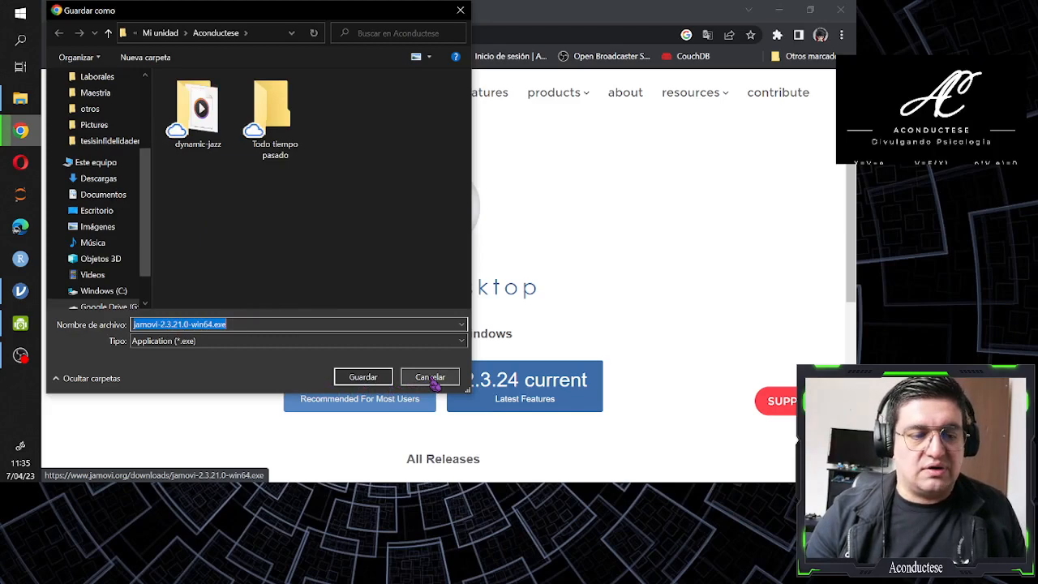
left_click(434, 379)
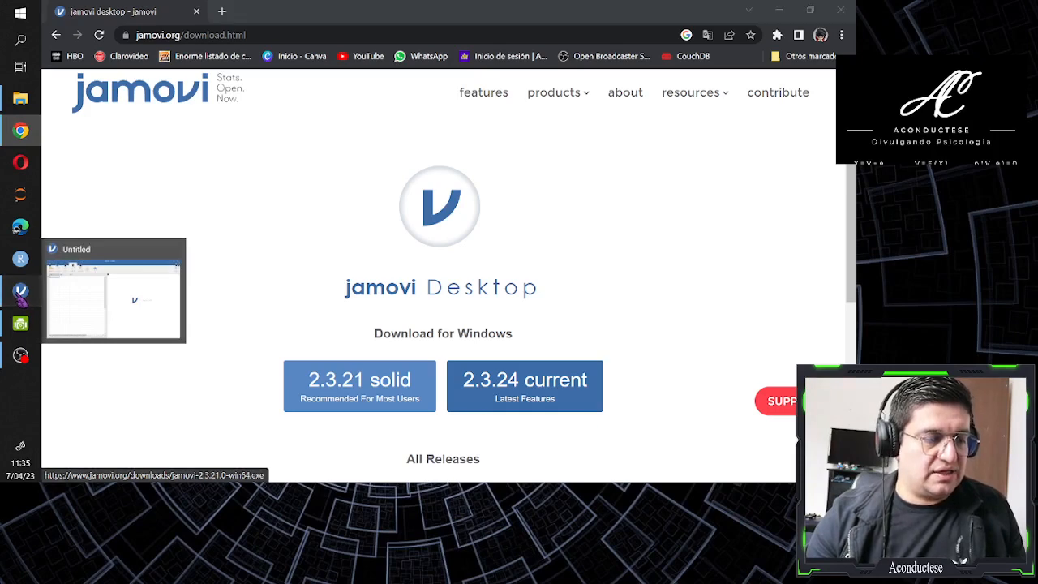
Switch to the jamovi desktop application and bring in CMC.xlsx from the Psicometría folder with the special import
left_click(21, 293)
key("alt")
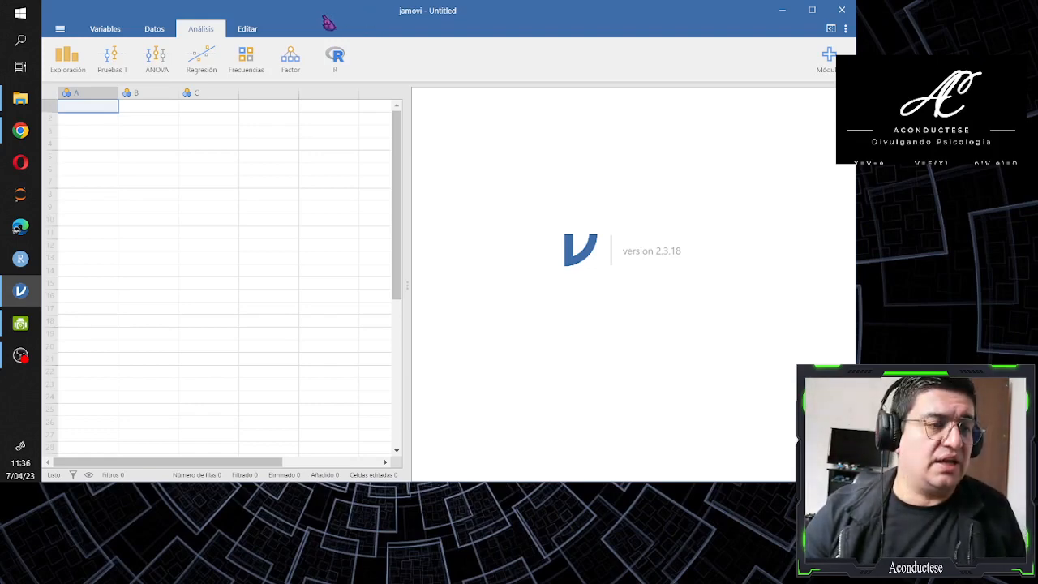
left_click(60, 31)
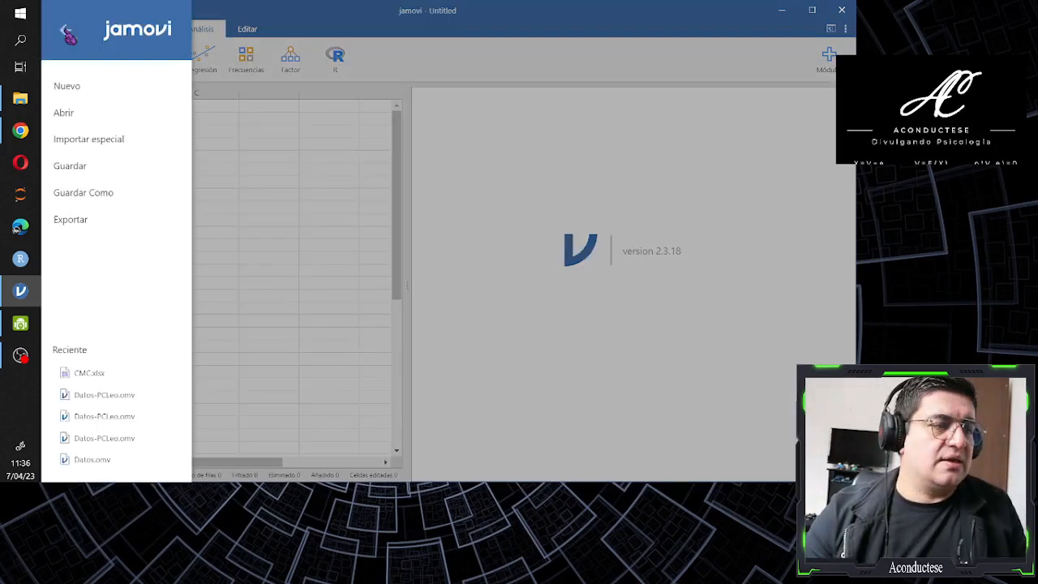
left_click(111, 145)
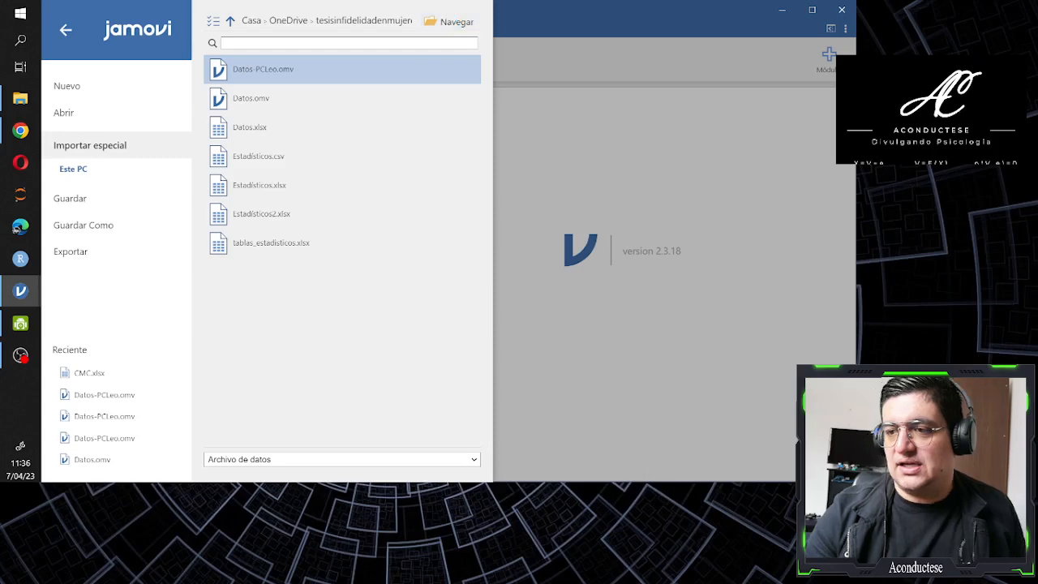
left_click_drag(854, 203, 444, 99)
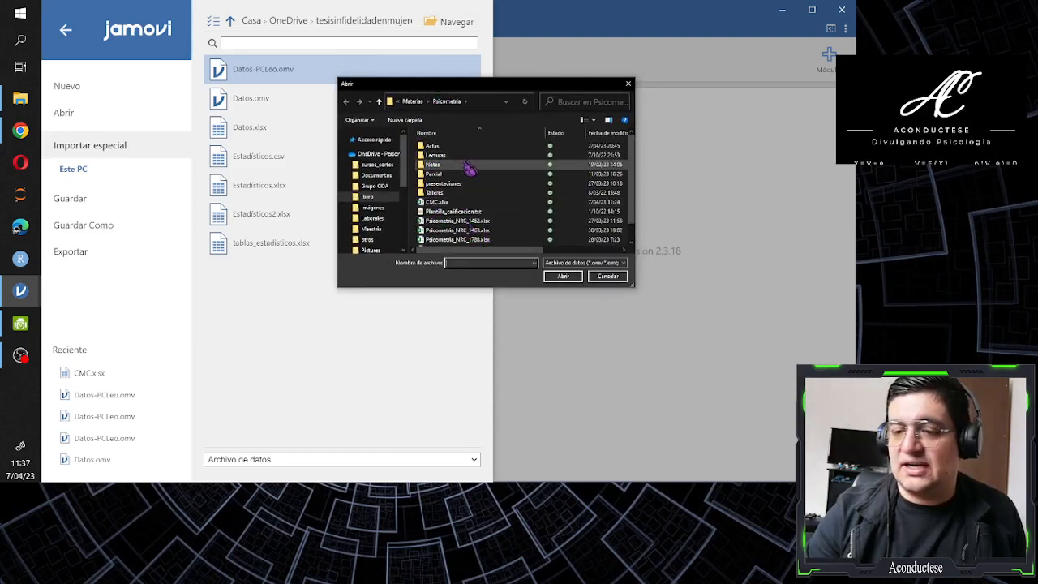
left_click(437, 204)
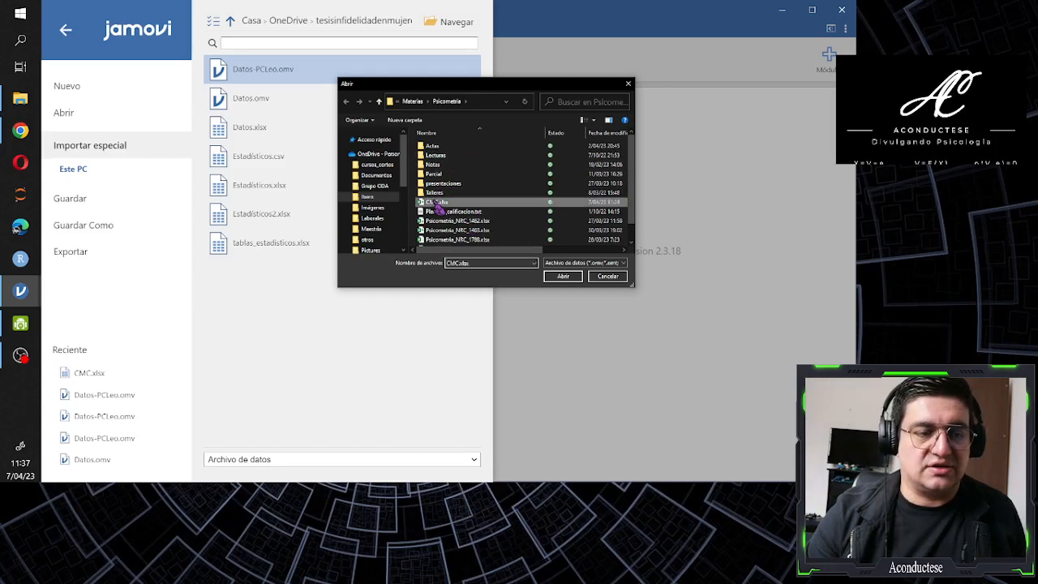
left_click(564, 277)
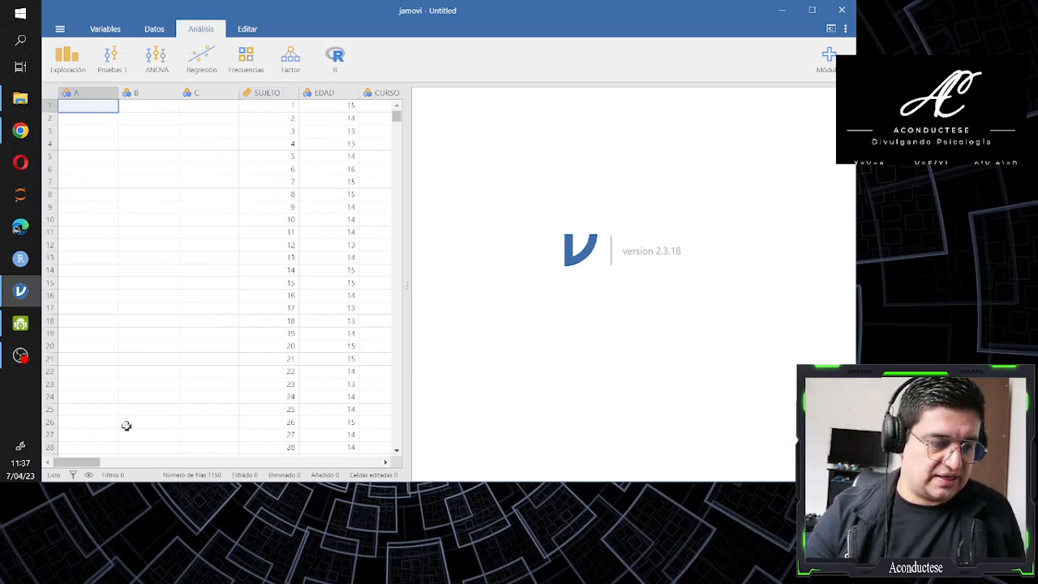
Delete the three empty variables A, B and C that precede SUJETO from the dataset
left_click_drag(88, 462, 104, 477)
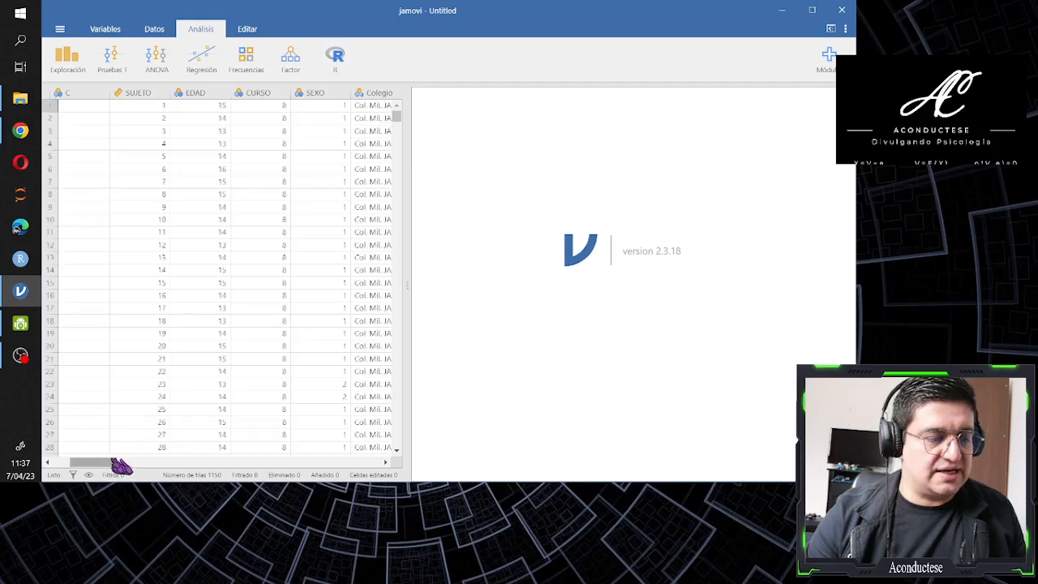
left_click_drag(85, 469, 69, 469)
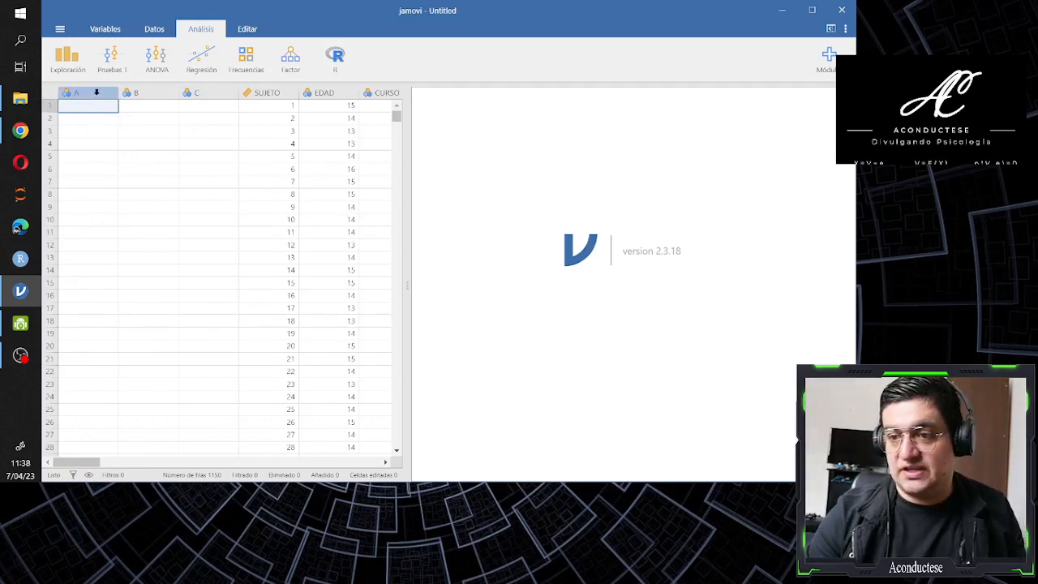
left_click_drag(96, 94, 206, 100)
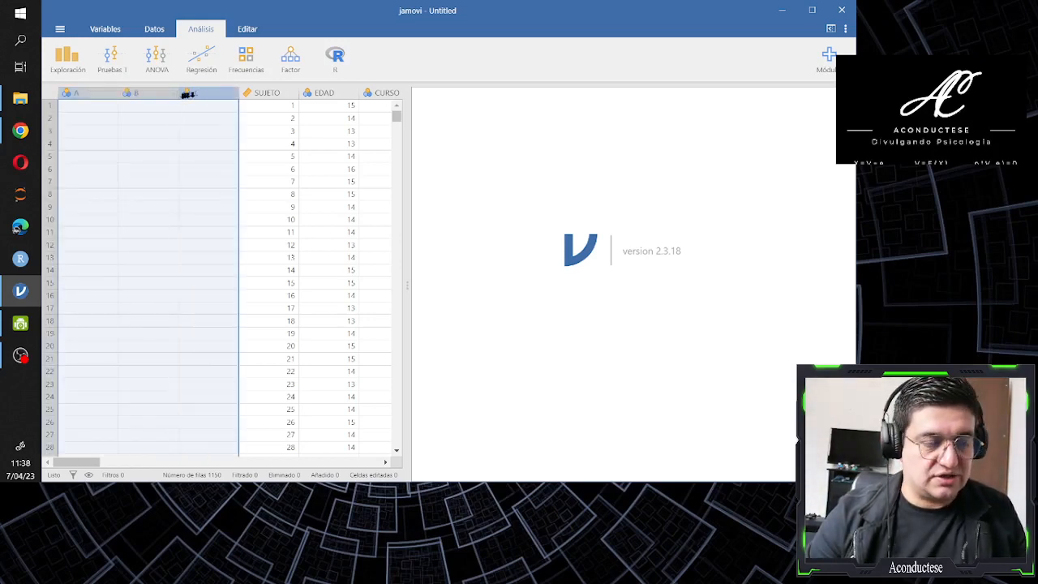
right_click(142, 95)
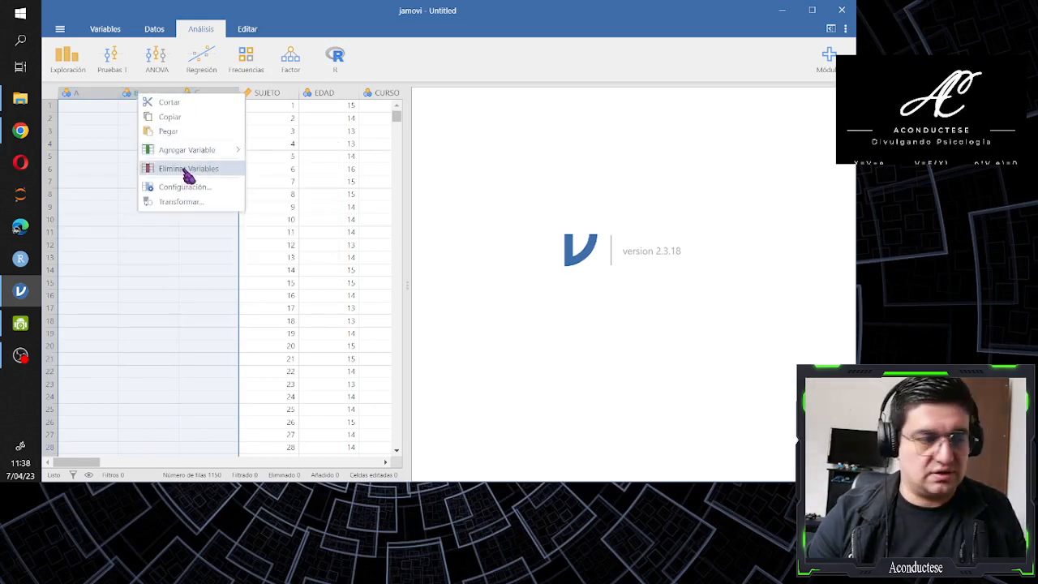
left_click(185, 169)
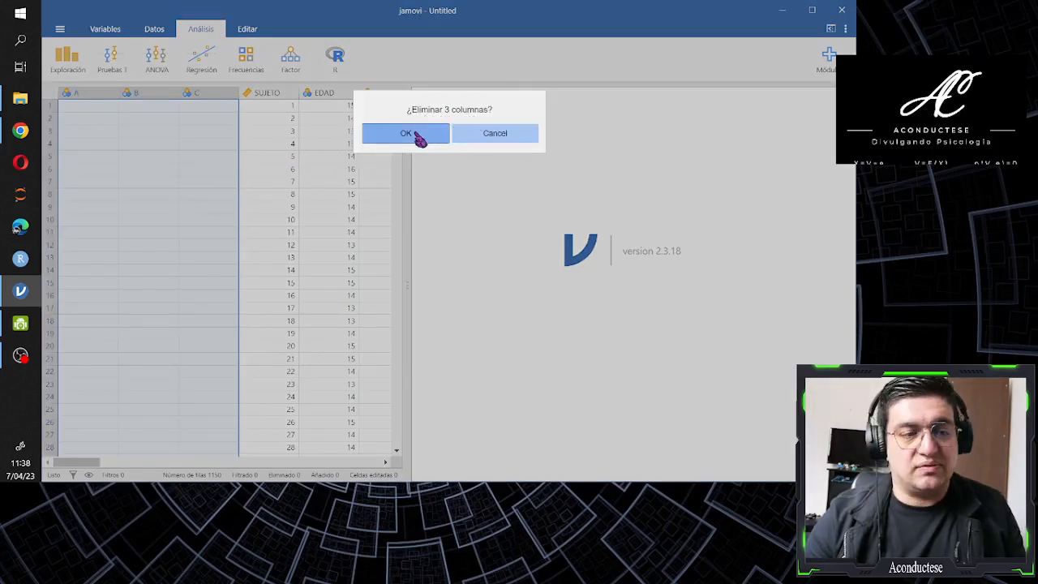
left_click(417, 135)
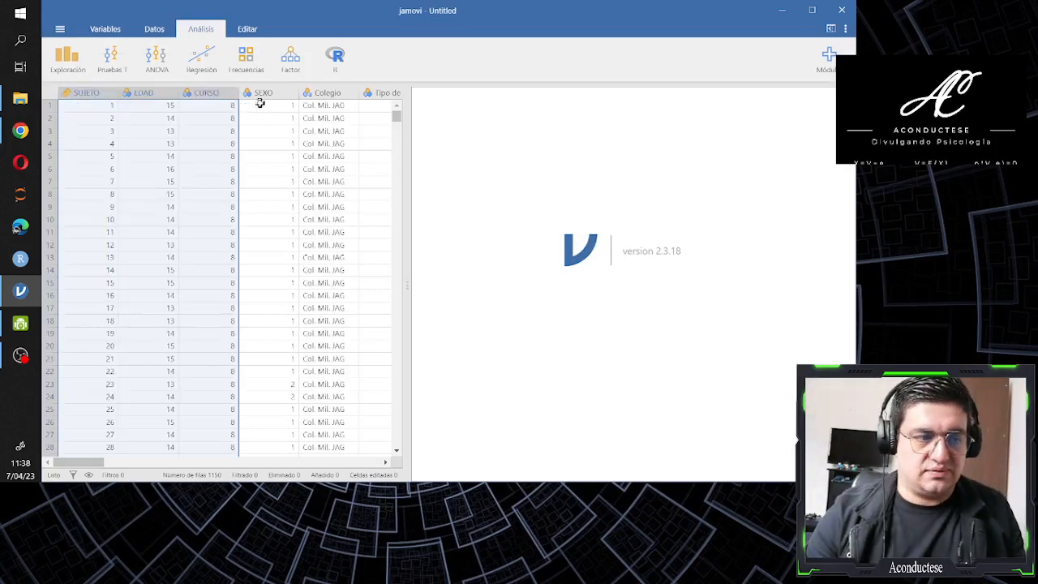
left_click(261, 105)
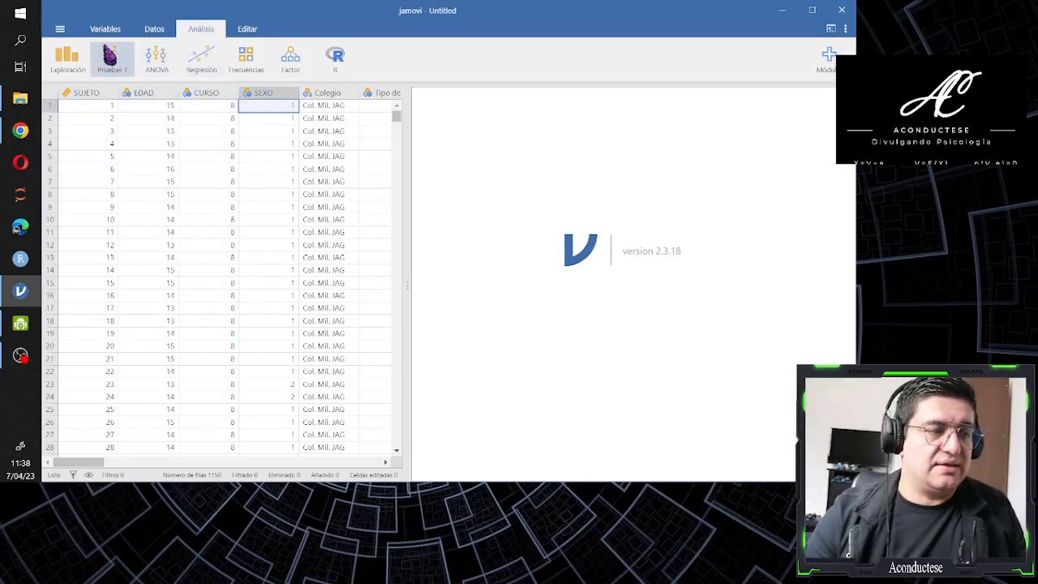
Open the variable editor for SUJETO and set its measure type to ID
left_click(106, 30)
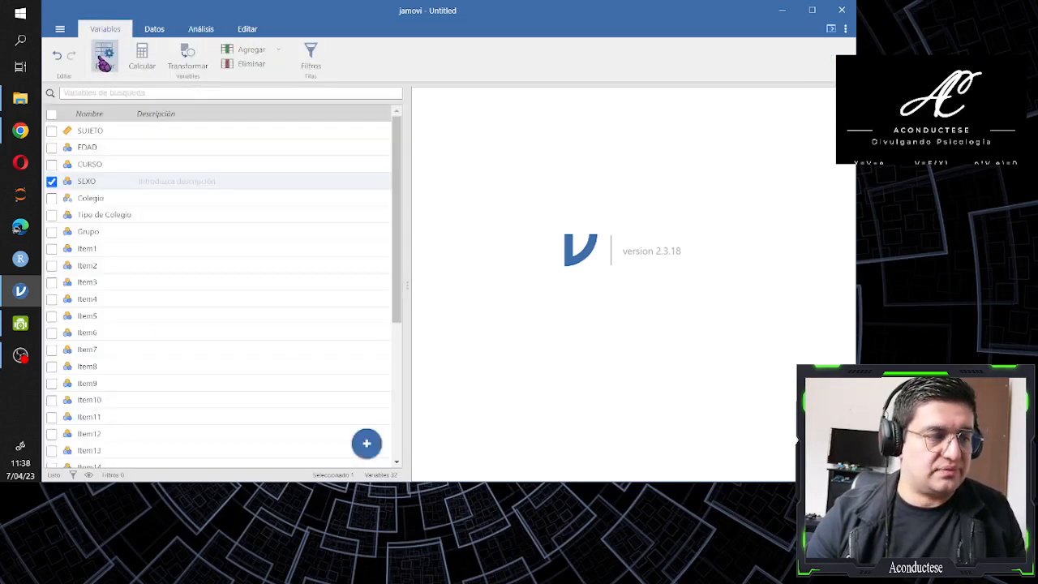
left_click(104, 63)
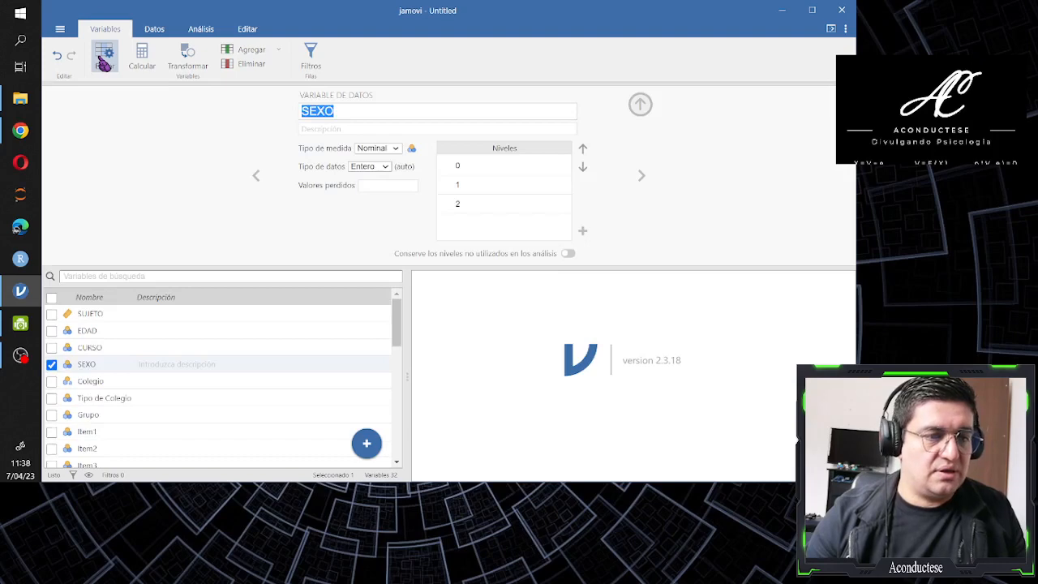
left_click(51, 314)
left_click(51, 364)
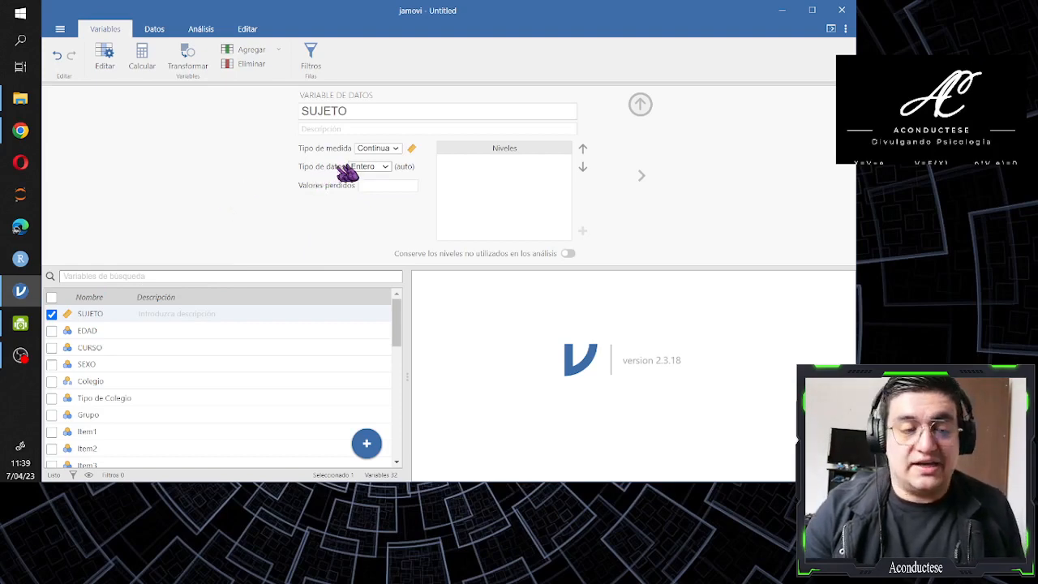
left_click(394, 151)
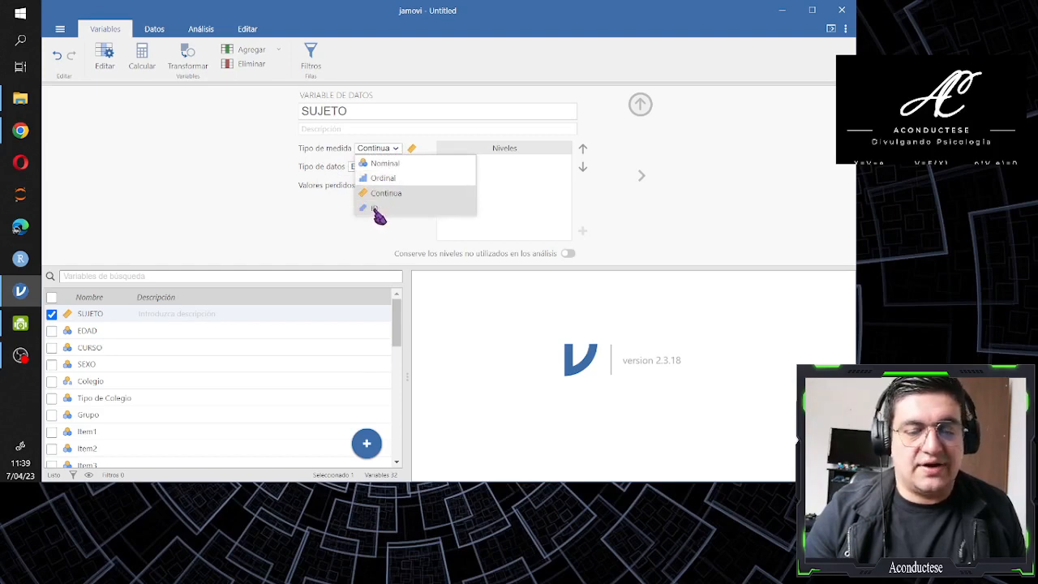
left_click(375, 209)
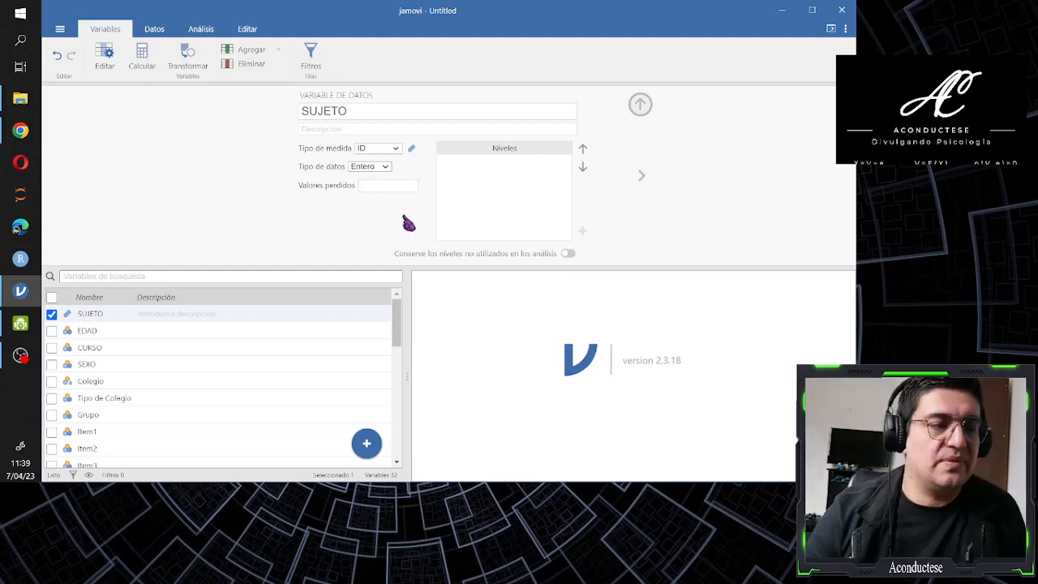
Set the measure type of EDAD to Continua and that of CURSO to Ordinal
left_click(641, 176)
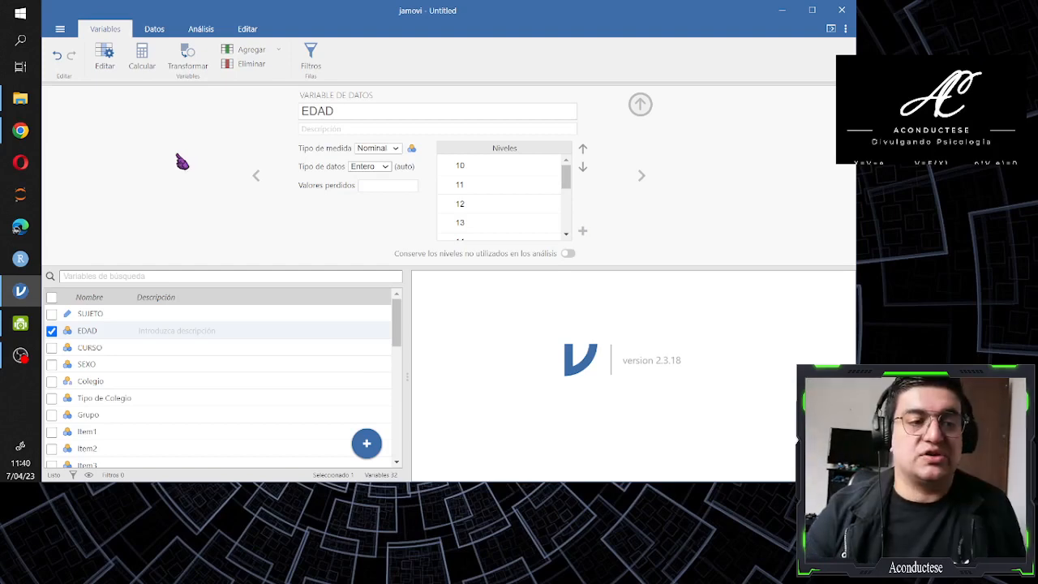
left_click(394, 149)
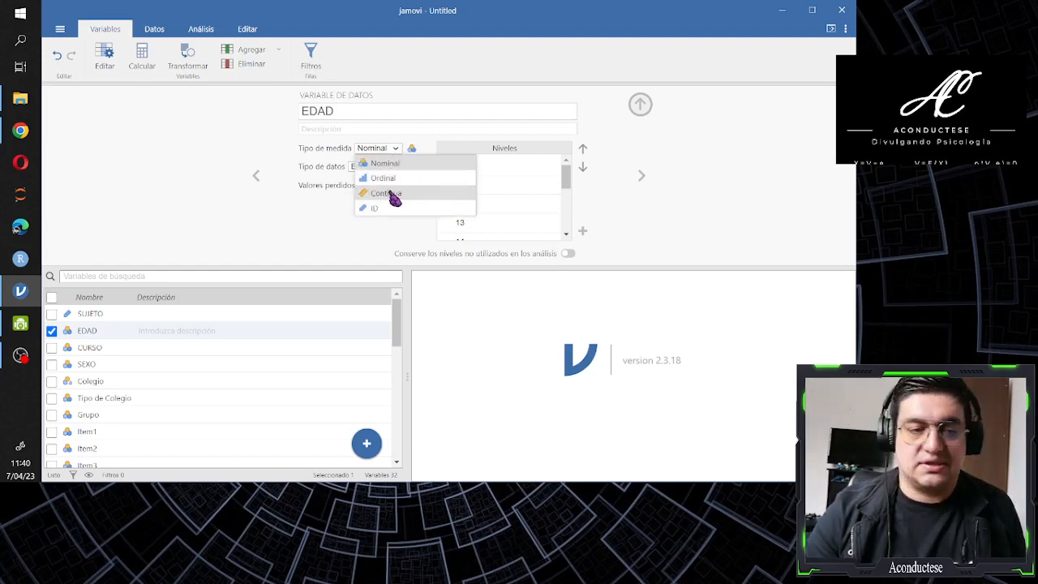
left_click(394, 196)
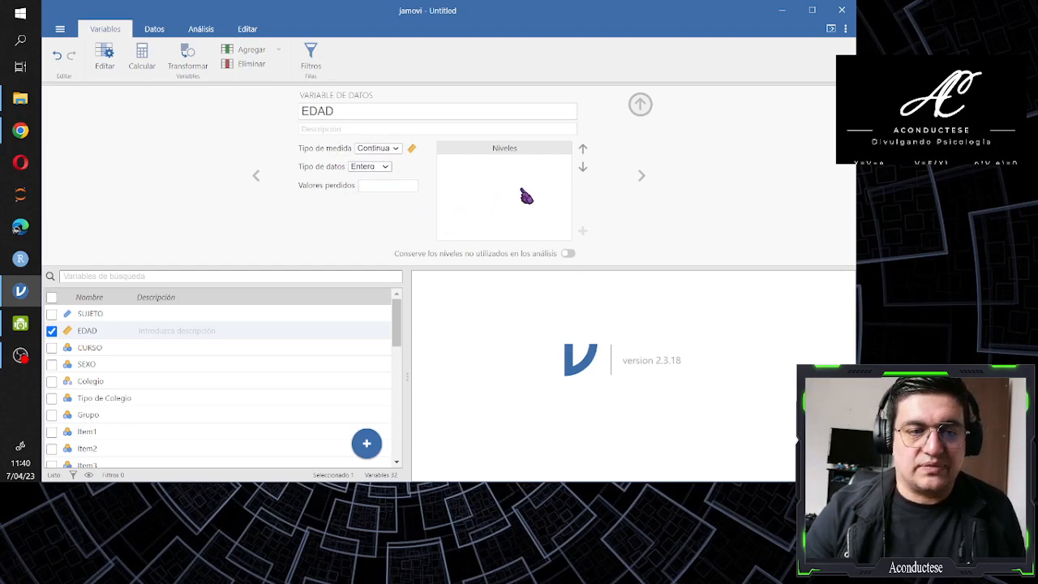
left_click(643, 181)
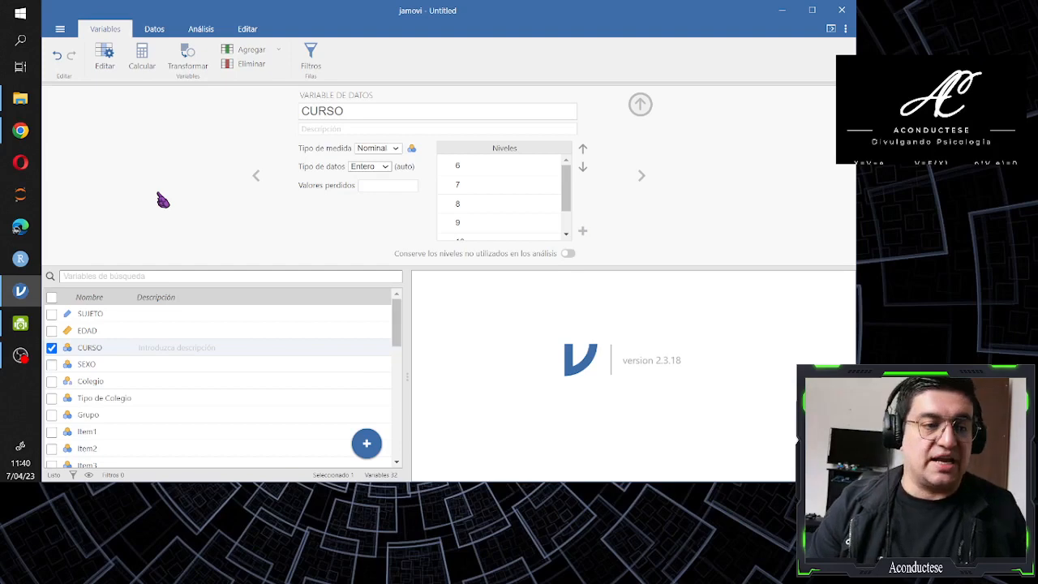
left_click(394, 152)
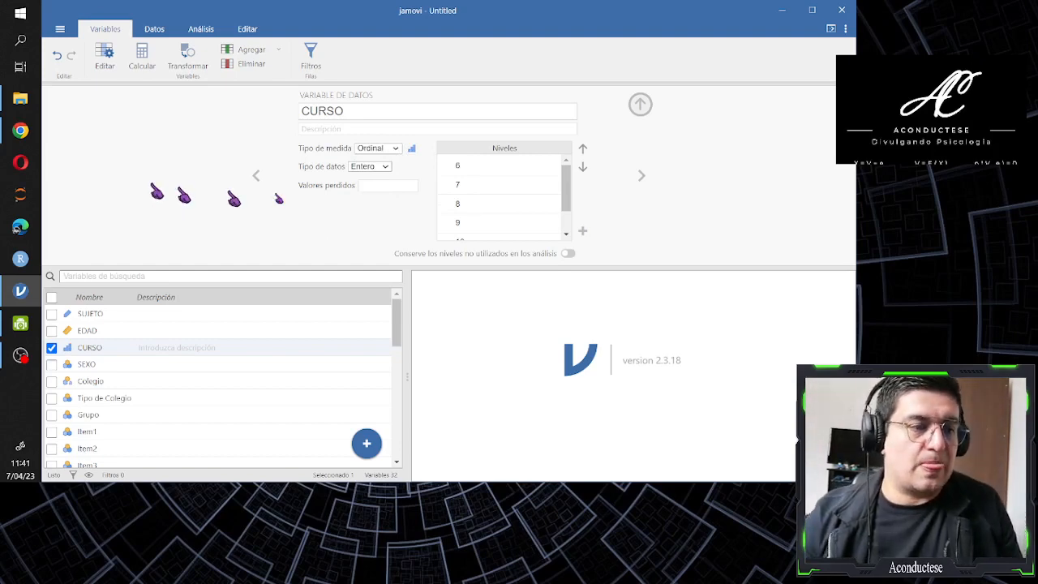
Go to the SEXO variable and set its measure type explicitly to Nominal
left_click(640, 175)
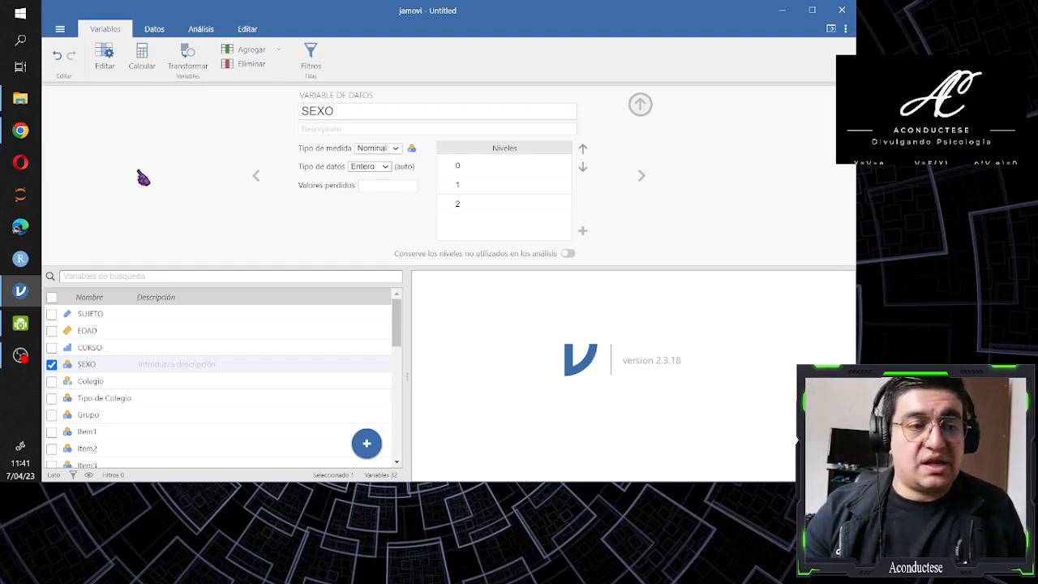
left_click(396, 147)
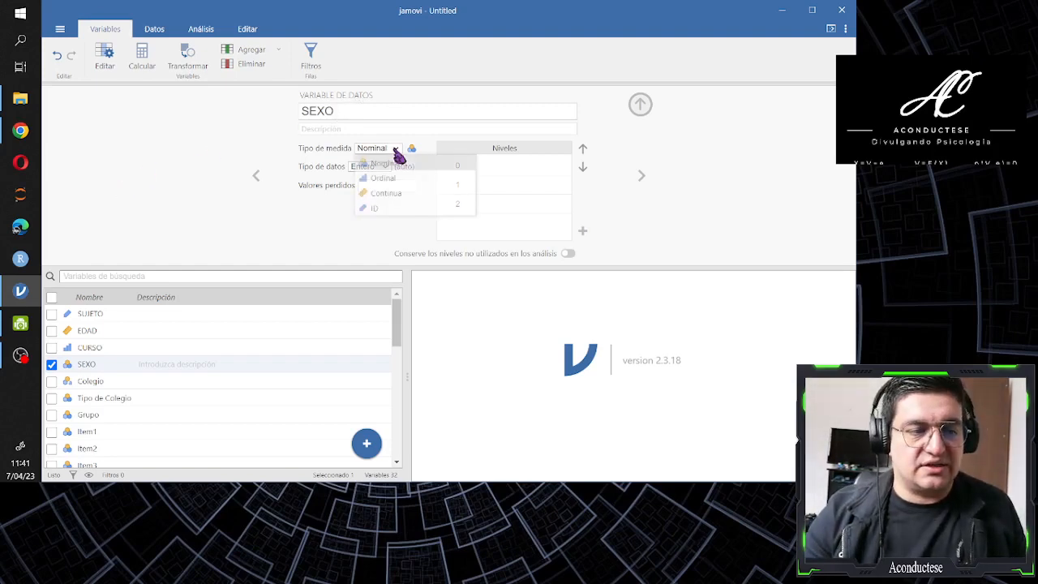
left_click(393, 168)
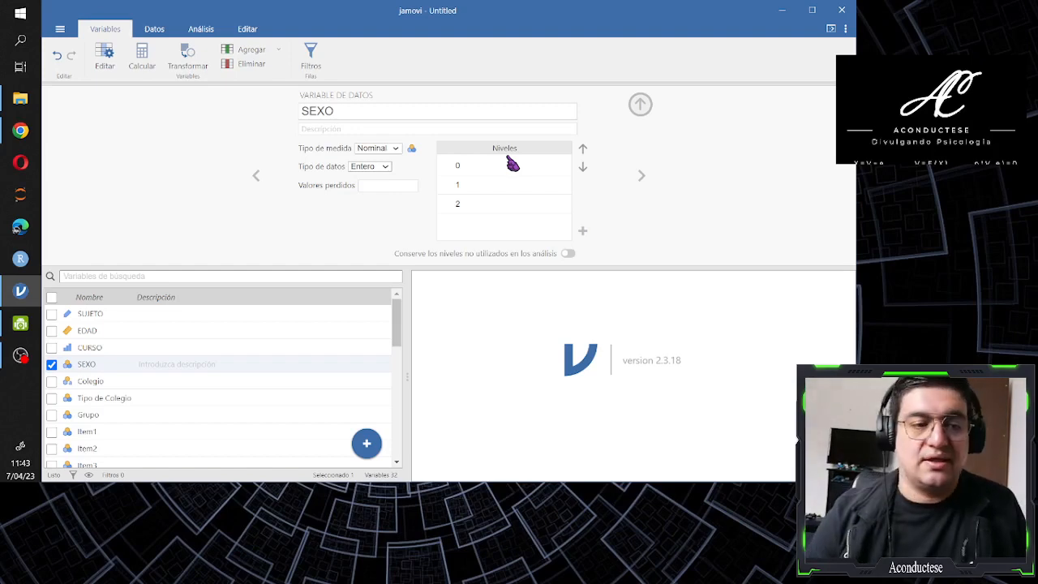
Label level 0 of the SEXO variable as "Sin respuesta"
left_click(470, 184)
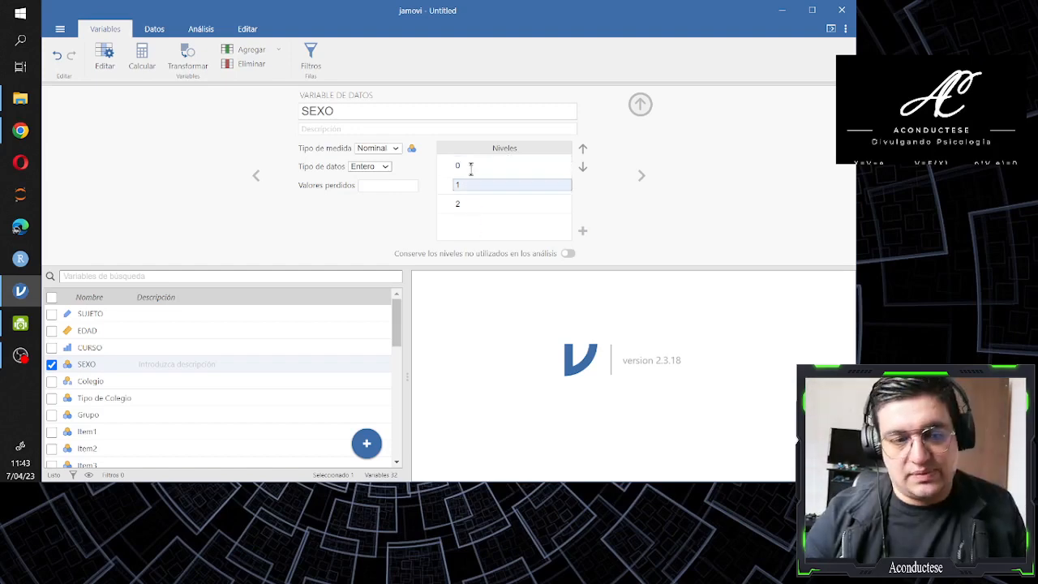
left_click(471, 167)
left_click(472, 215)
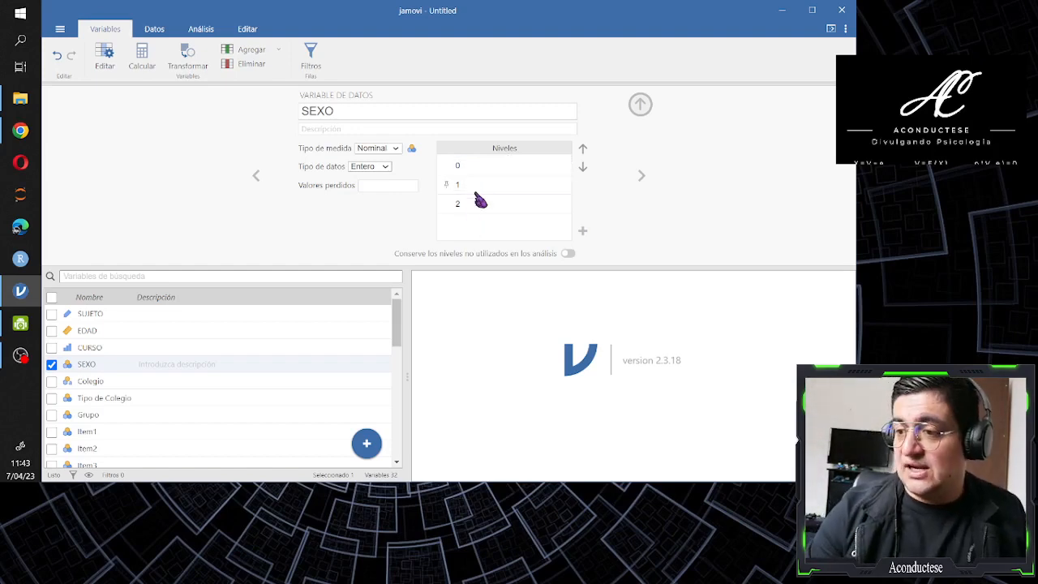
left_click(461, 167)
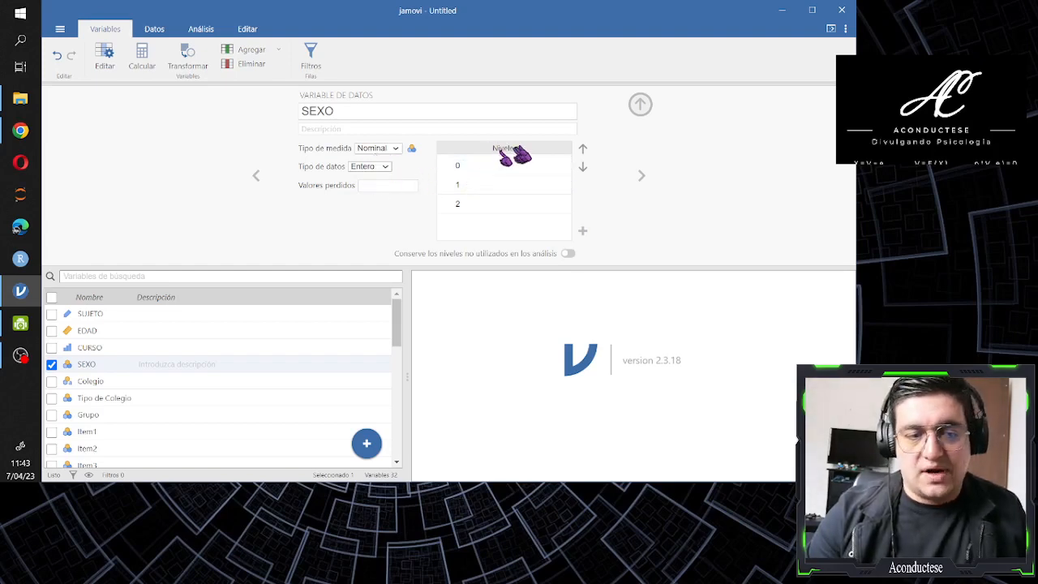
left_click(471, 166)
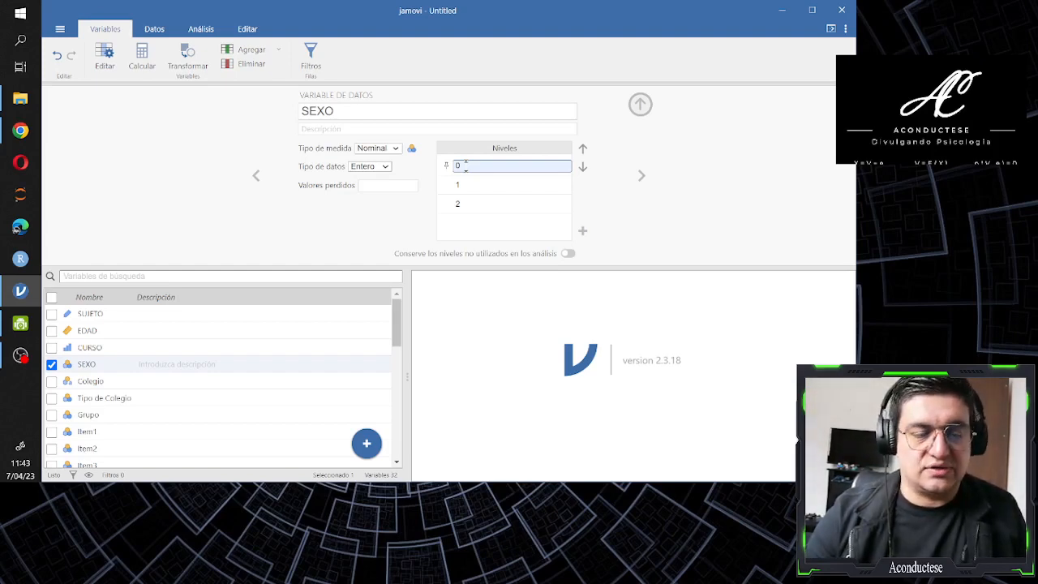
left_click(466, 165)
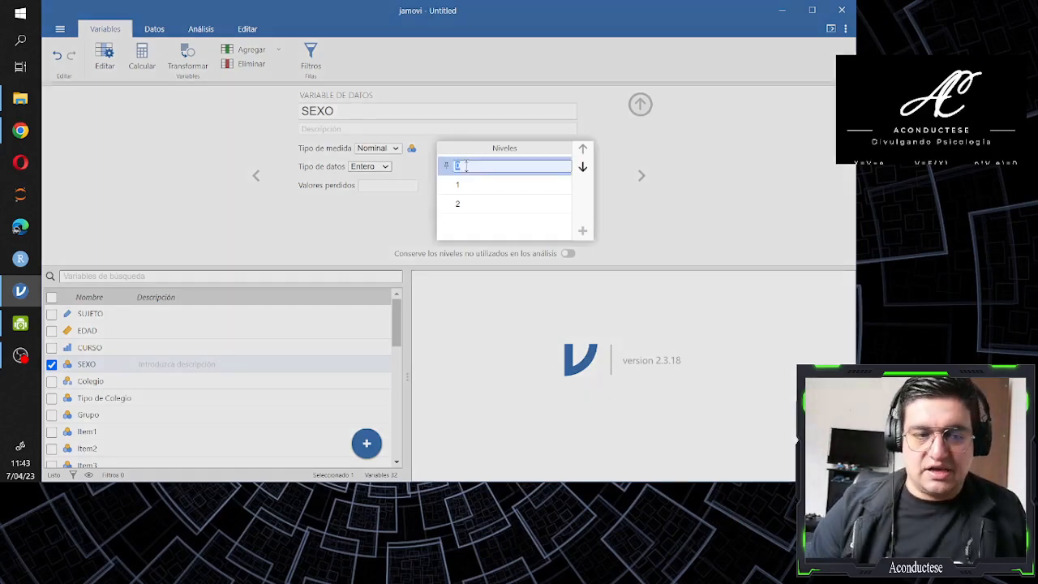
type("Sin respuesta")
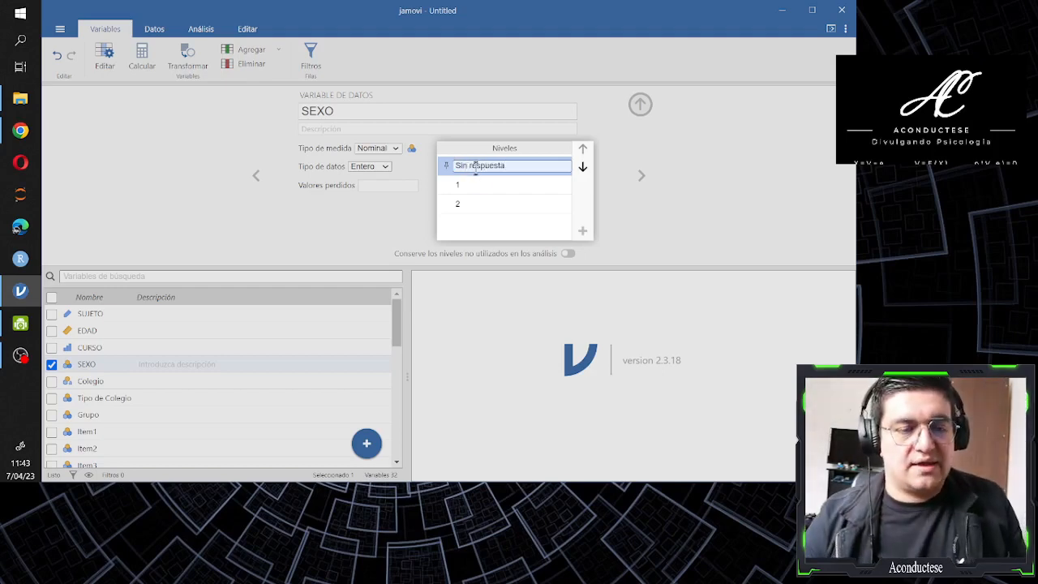
key("Return")
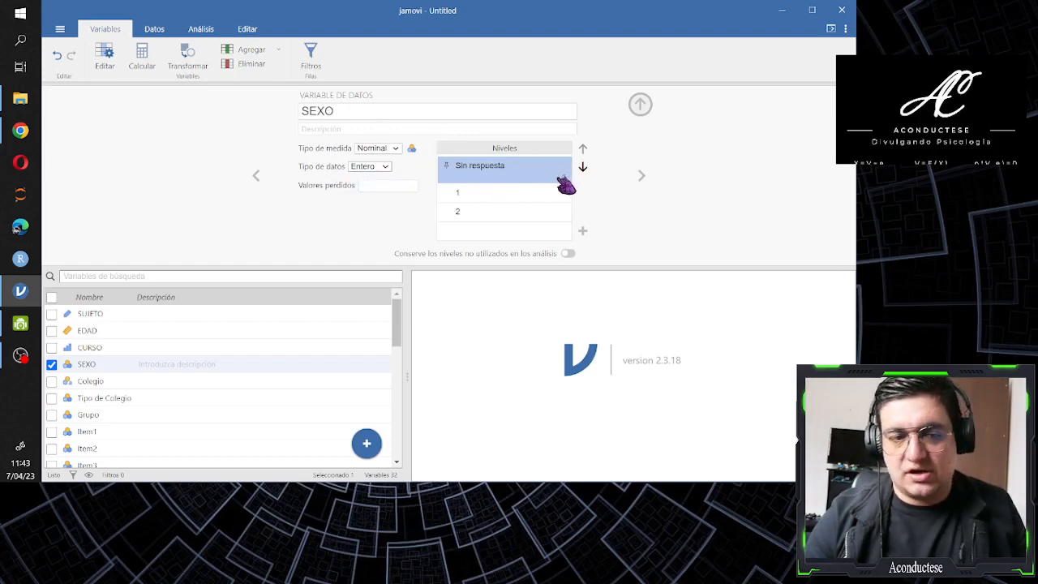
Label level 1 of the SEXO variable as "Masculino"
left_click(519, 174)
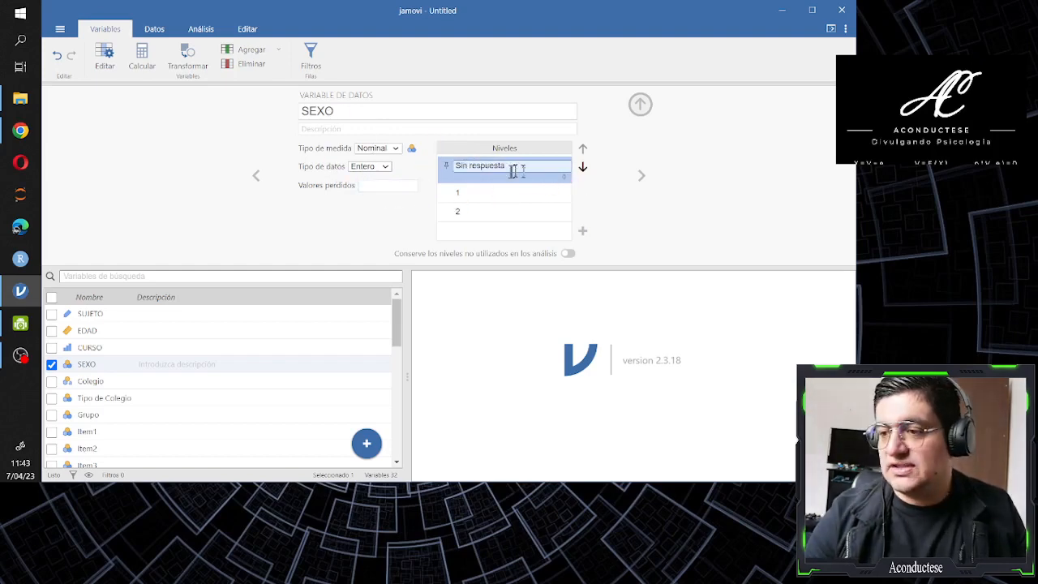
left_click(467, 191)
double_click(463, 192)
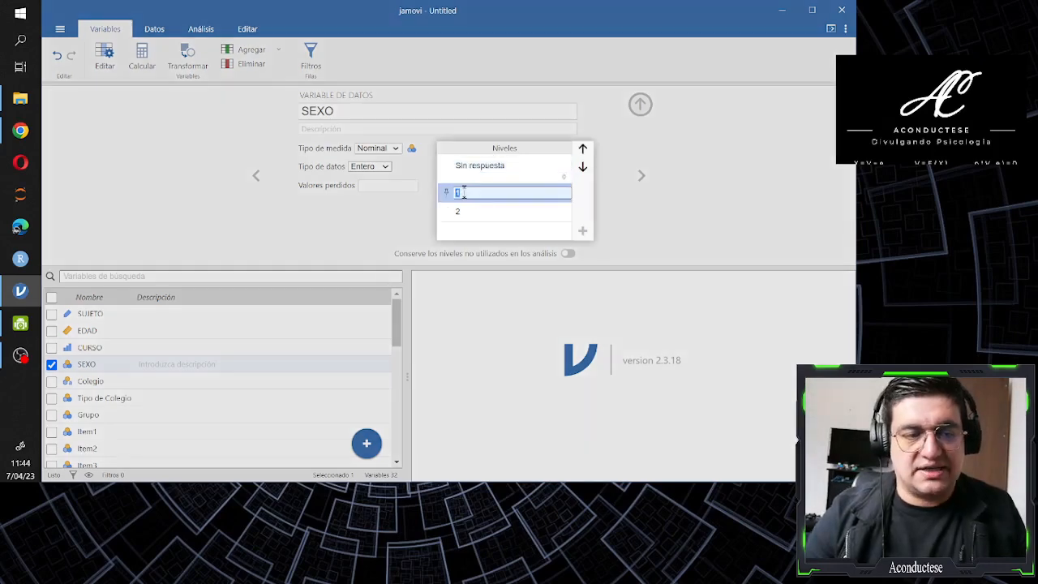
type("Masculino")
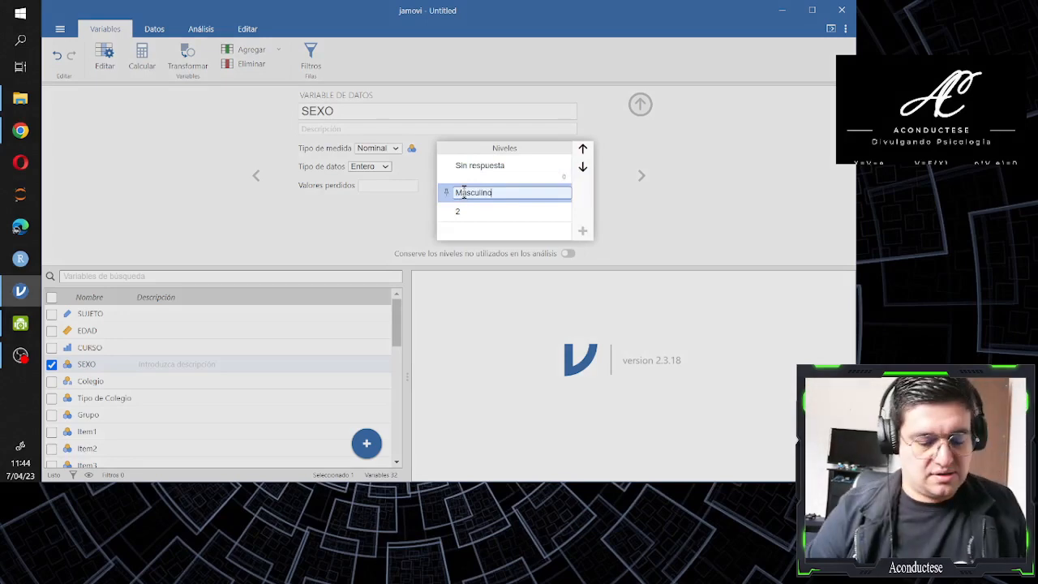
key("Return")
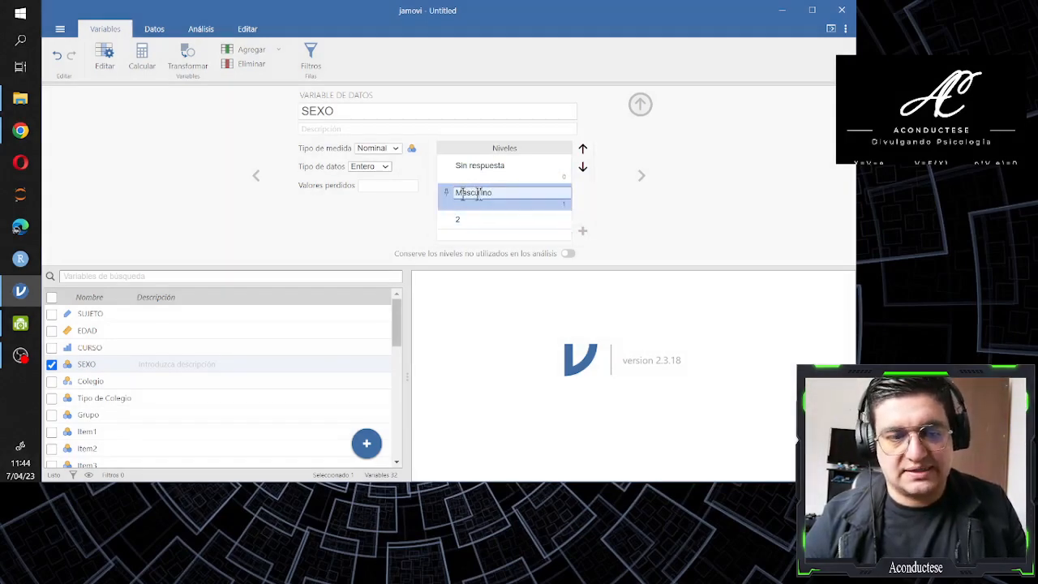
Label level 2 of the SEXO variable as "Femenino"
left_click(474, 219)
type("Femenina")
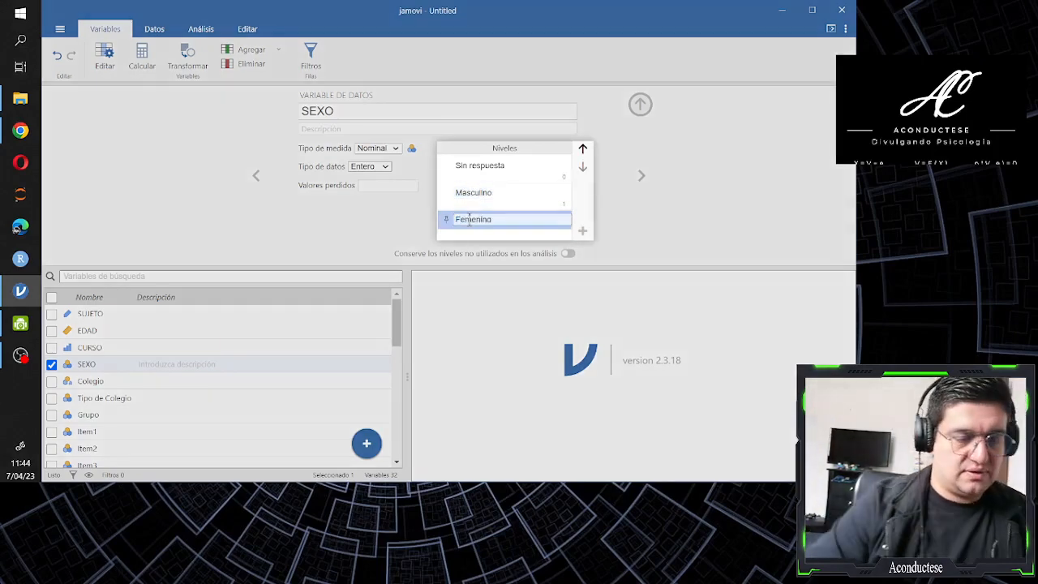
key("BackSpace")
type("o")
left_click(527, 233)
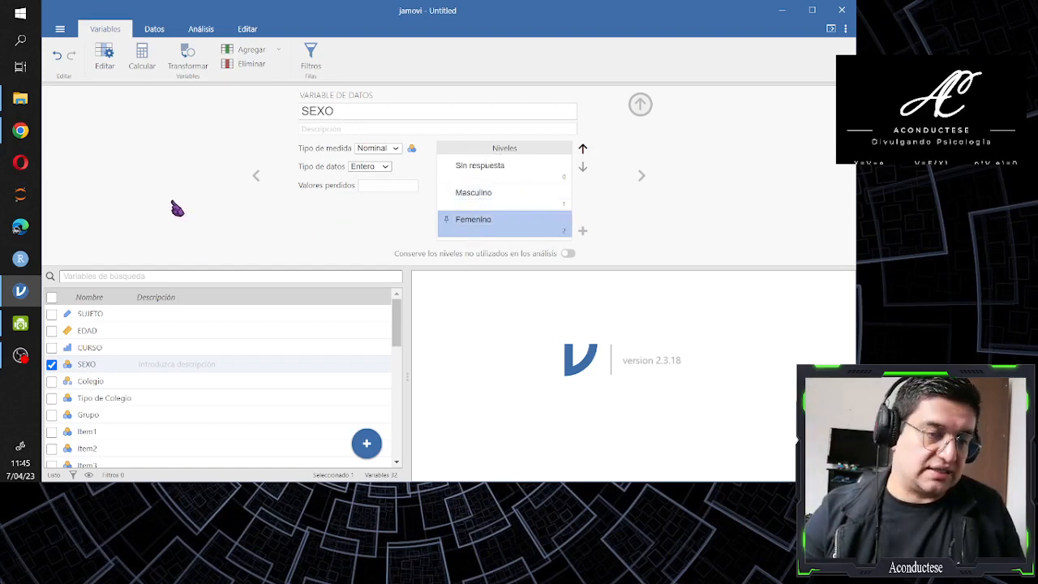
Go to the Colegio variable and review its available data types and its list of levels
left_click(641, 176)
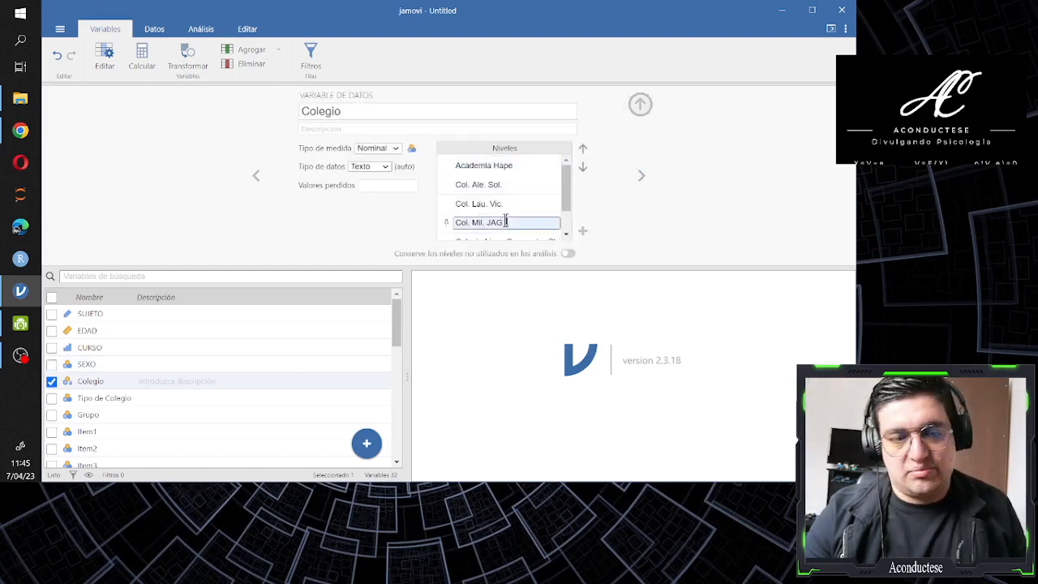
mouse_move(562, 190)
left_mouse_down()
mouse_move(568, 219)
mouse_move(570, 182)
left_mouse_up()
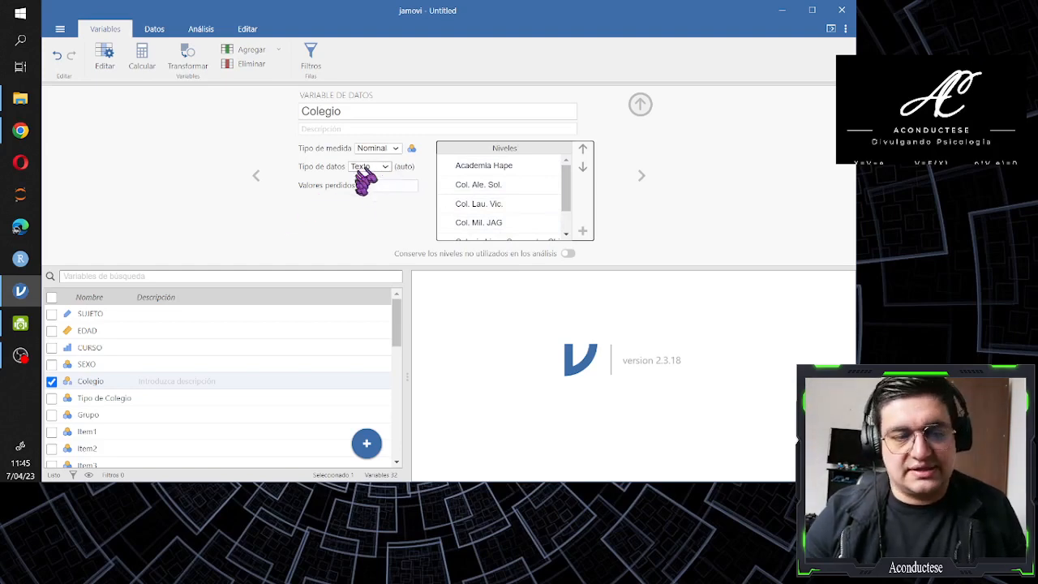
left_click(383, 168)
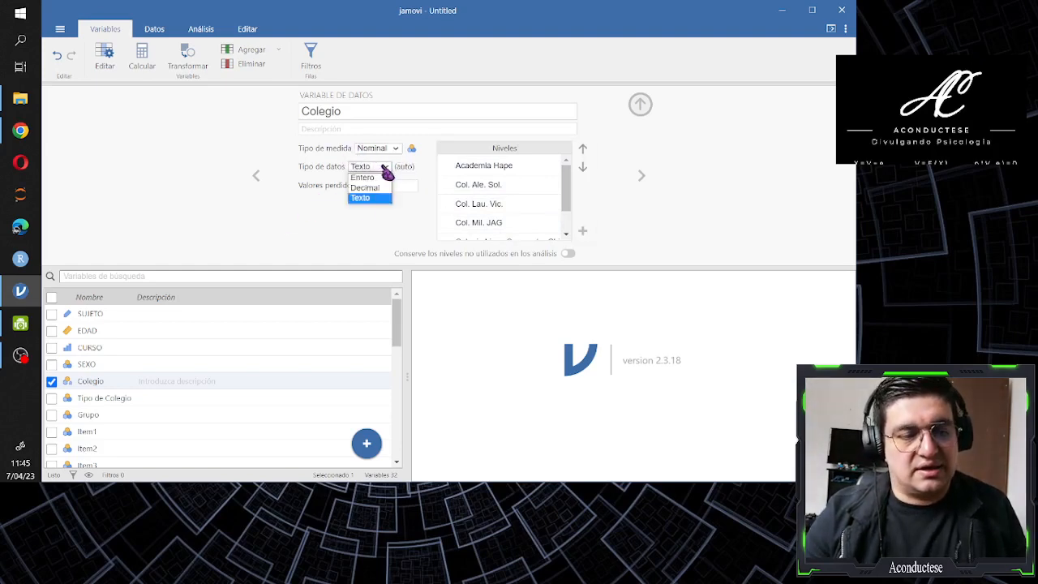
left_click(385, 168)
left_click(479, 166)
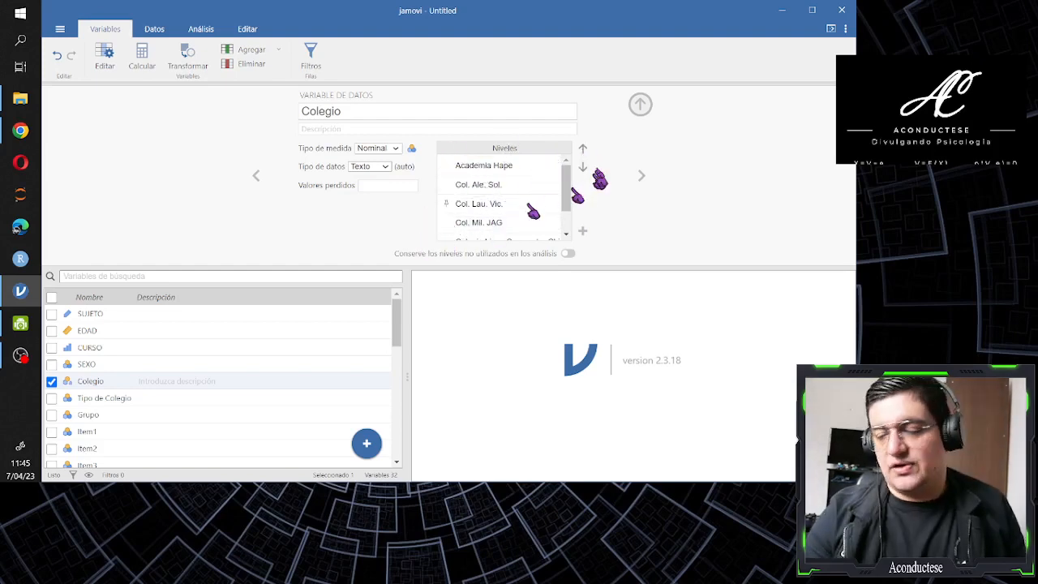
Go through the Tipo de Colegio and Grupo variables, reviewing each one's measure type and levels
left_click(640, 176)
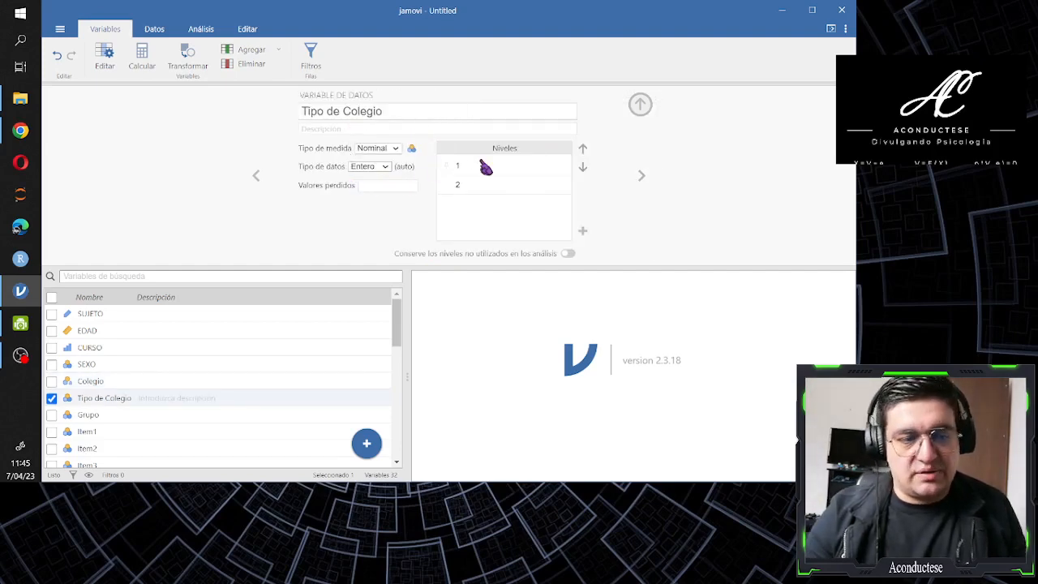
left_click(464, 165)
left_click(468, 185)
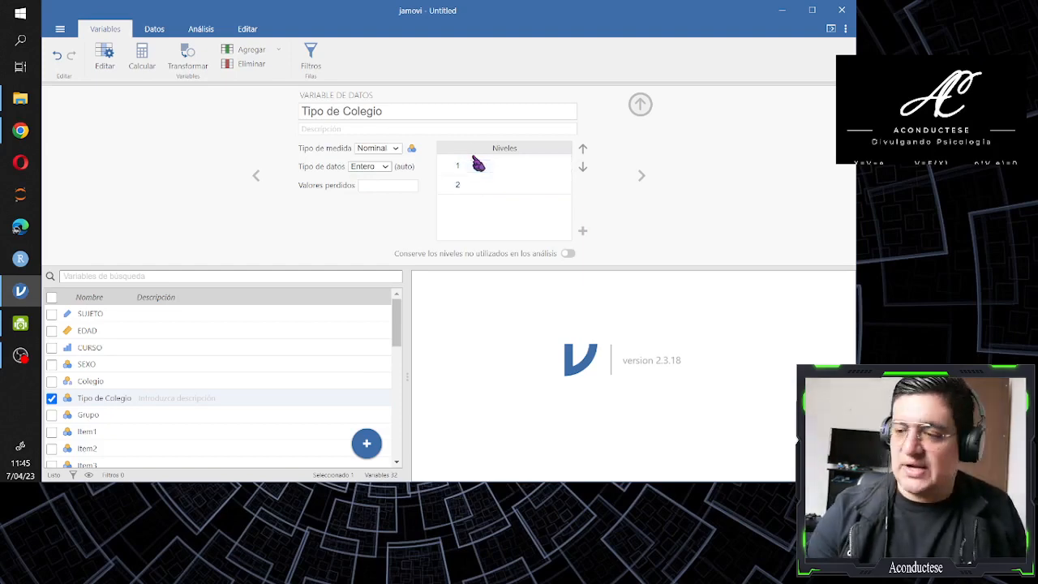
left_click(493, 163)
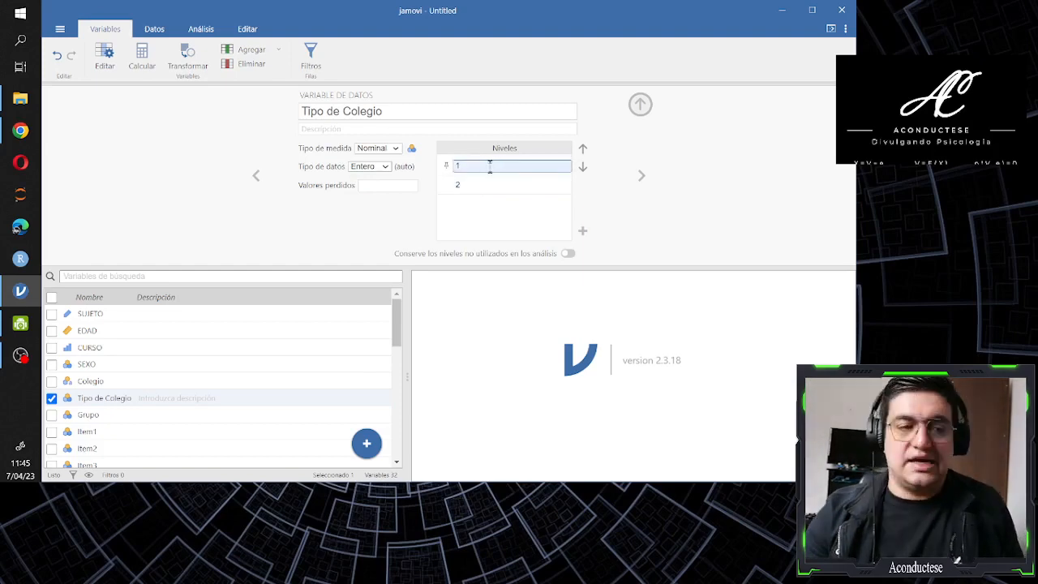
left_click(640, 176)
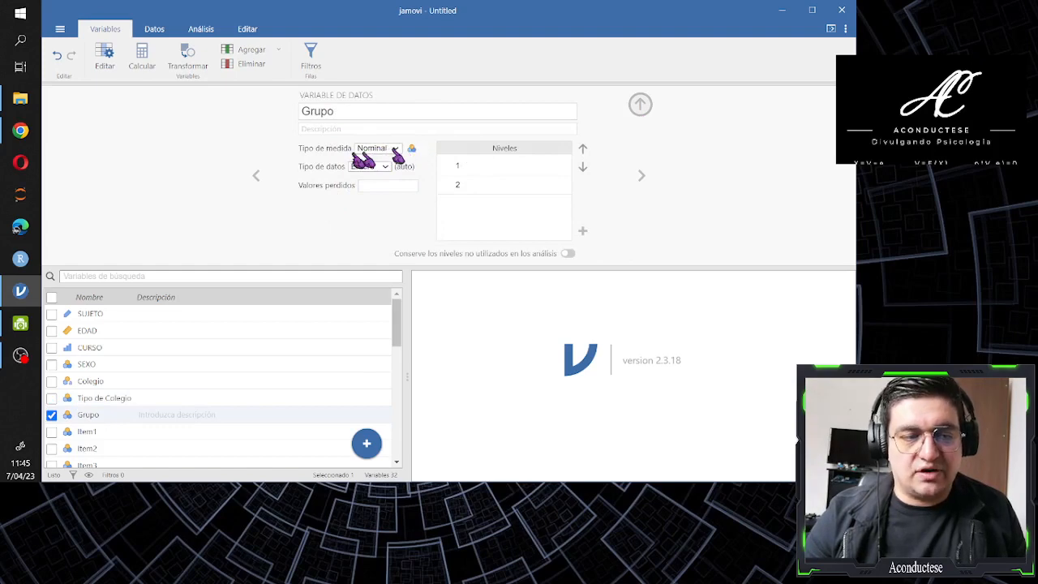
left_click(470, 166)
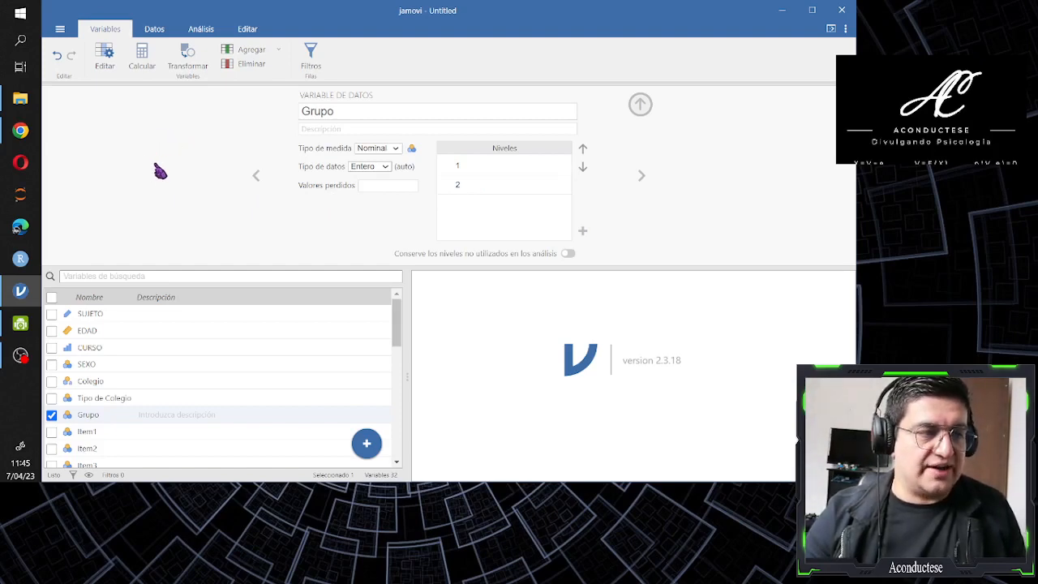
Set the measure type of the Problemas, Conformidad, Sociales, Sobresalir and Total variables together to Continua, leaving Grupo out of the selection
scroll(169, 336, "down", 8)
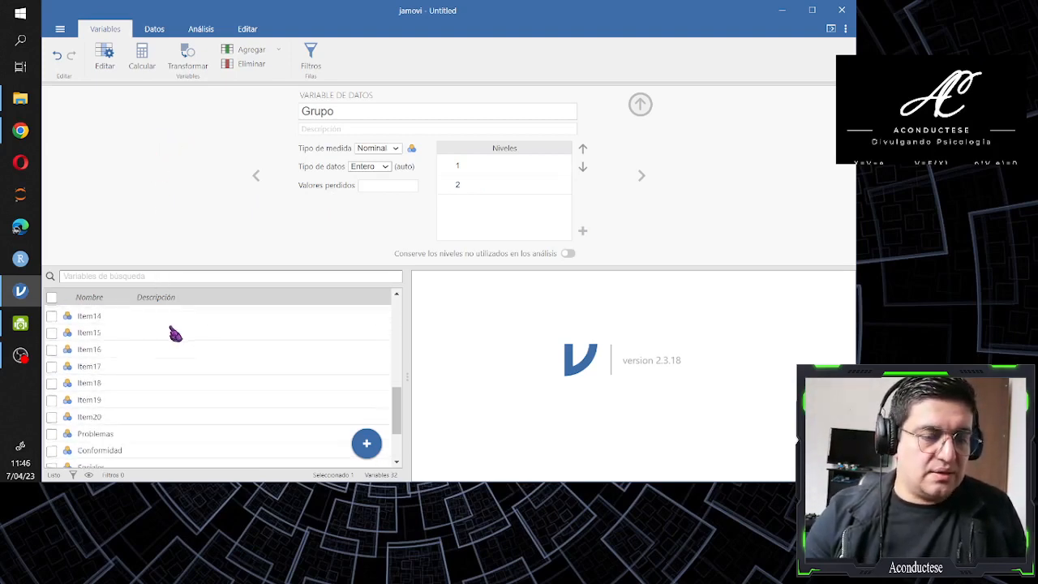
scroll(175, 333, "up", 4)
scroll(175, 332, "down", 4)
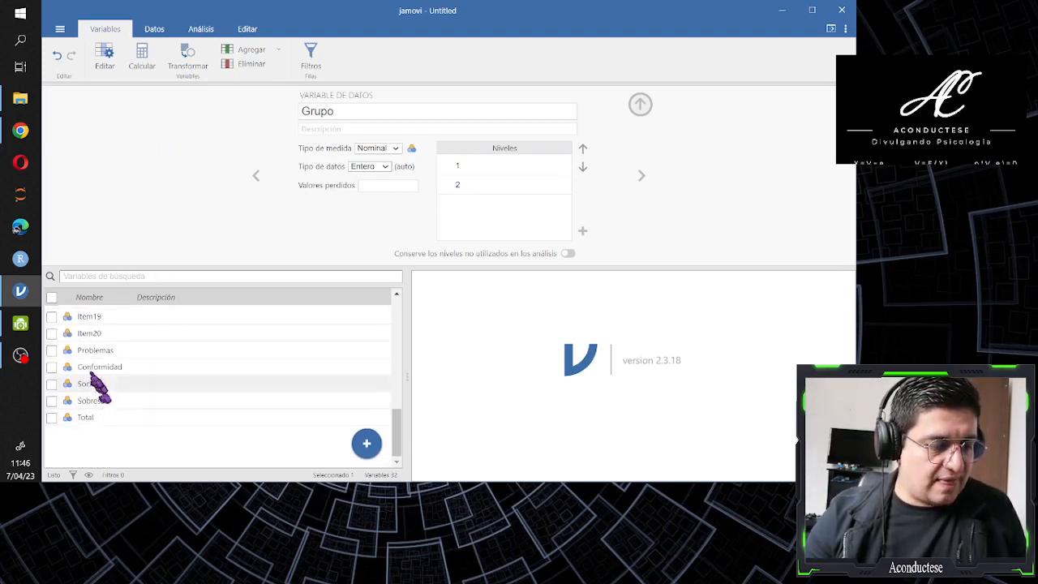
left_click(52, 350)
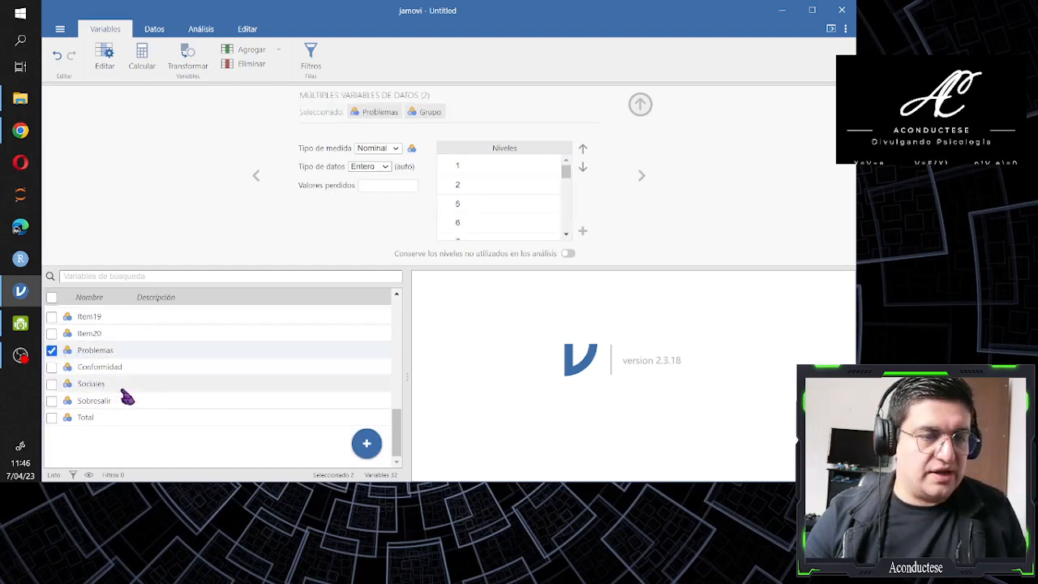
scroll(128, 396, "up", 8)
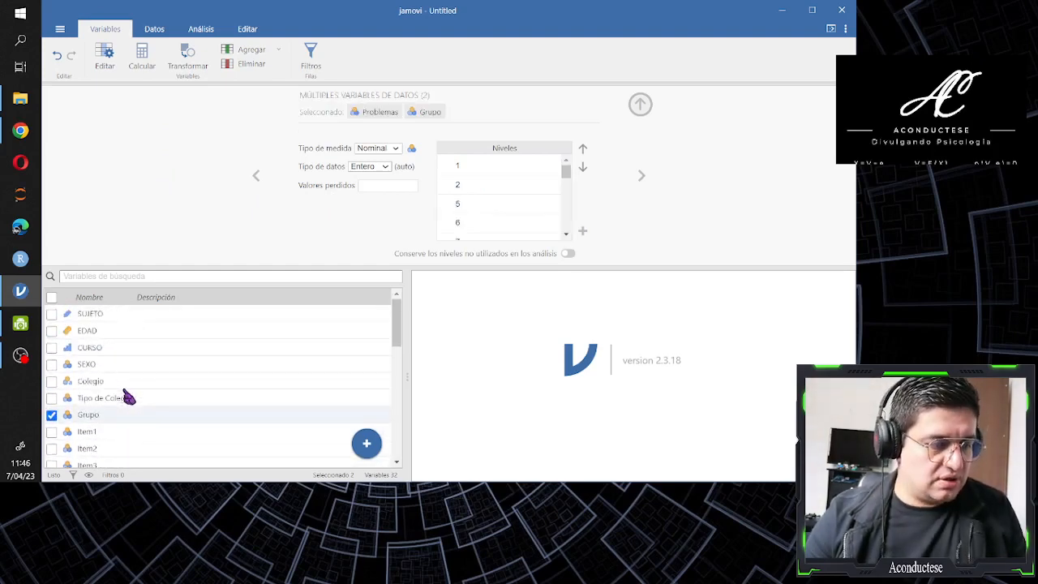
left_click(54, 415)
scroll(70, 417, "down", 8)
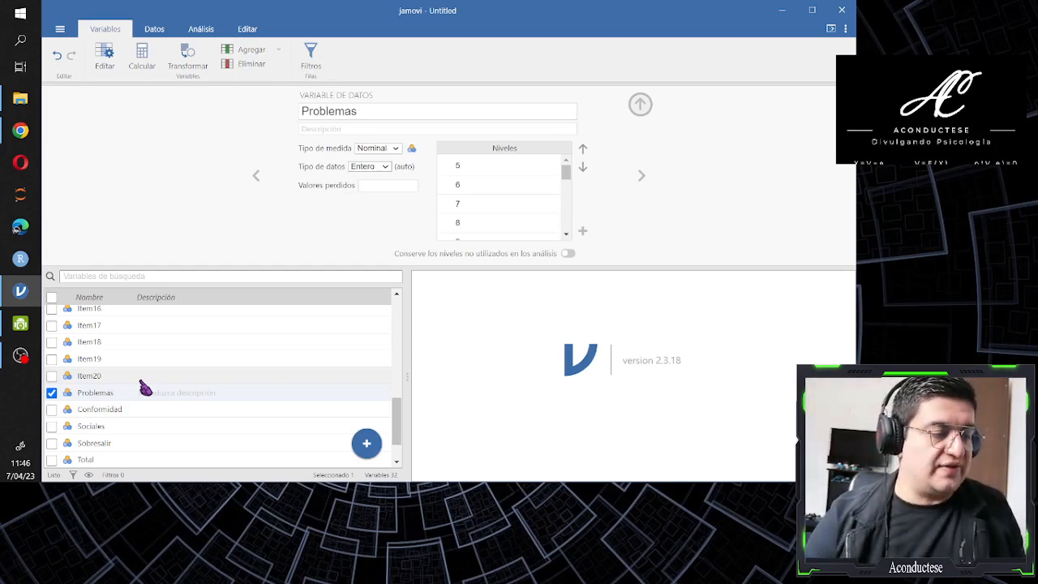
left_click(52, 410)
left_click(52, 443)
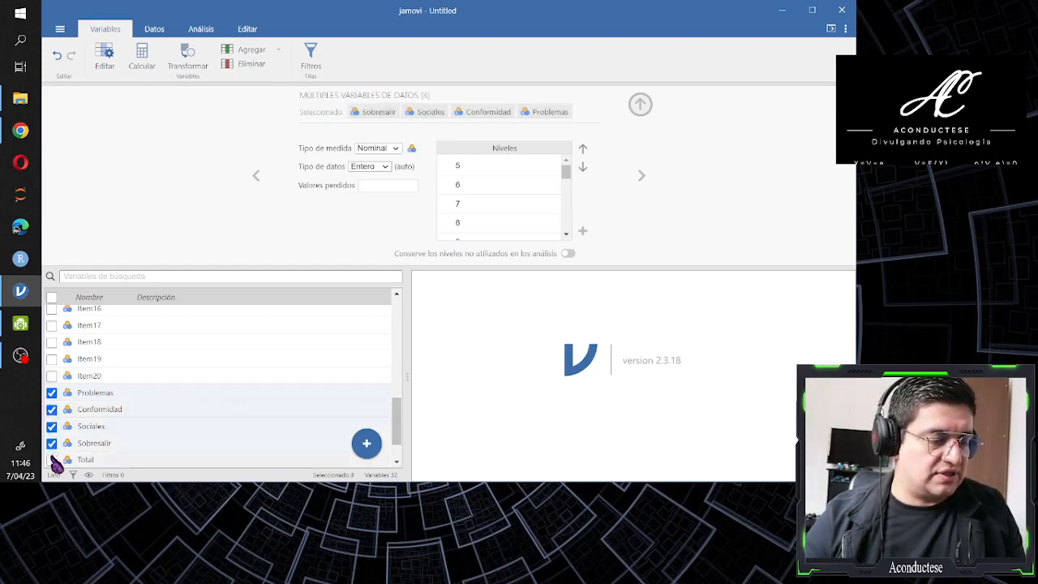
scroll(181, 433, "up", 10)
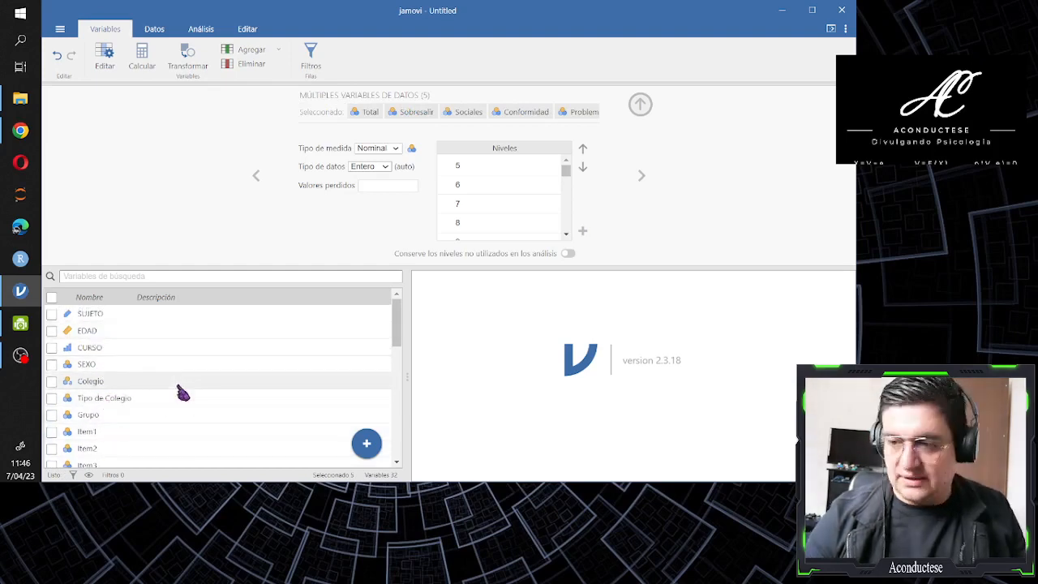
scroll(153, 392, "down", 10)
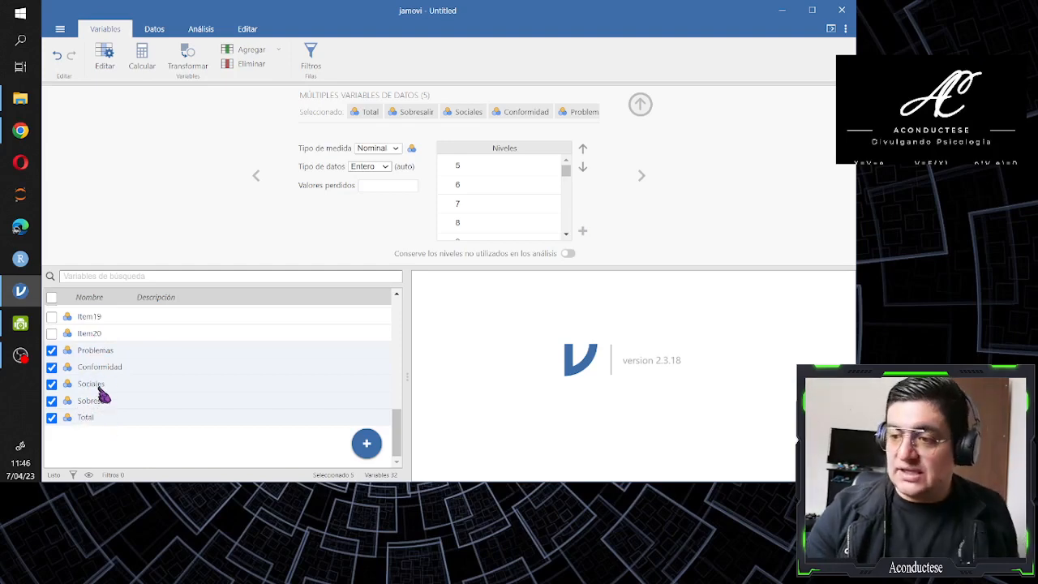
left_click(396, 149)
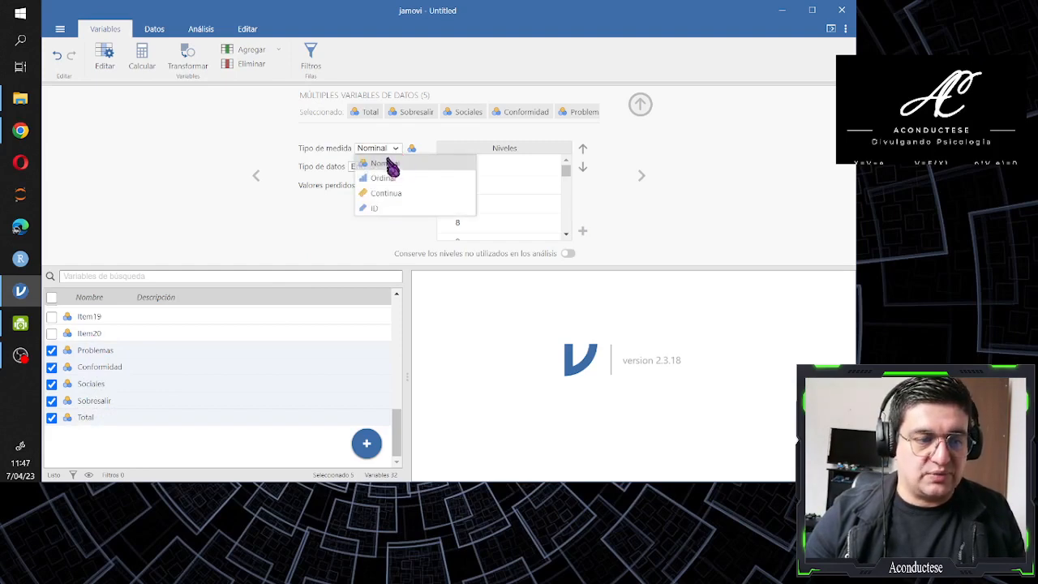
left_click(389, 194)
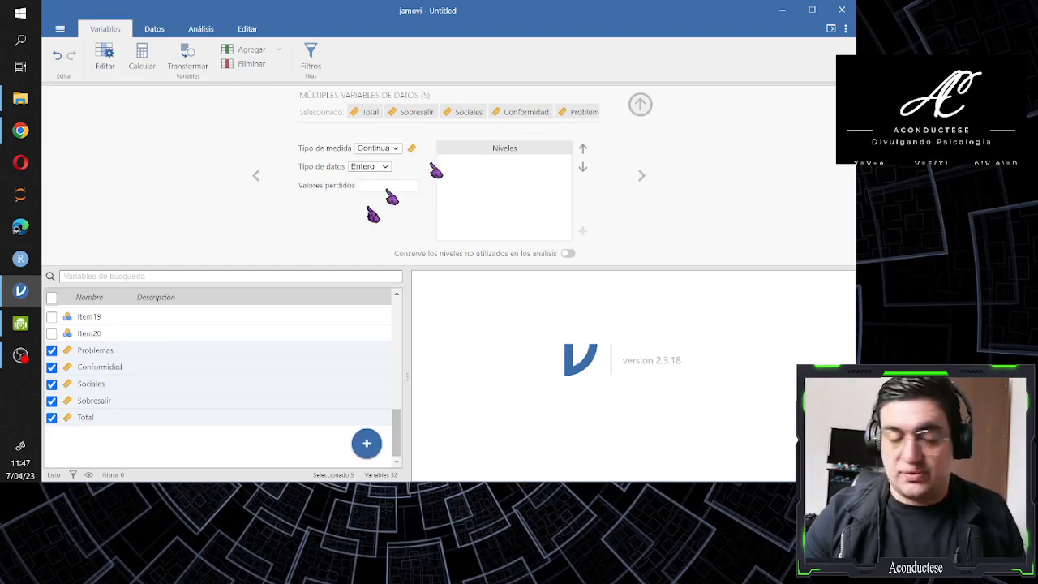
Deselect Problemas, Conformidad, Sociales and Sobresalir in the variable list, keeping only Total selected
left_click(52, 351)
left_click(52, 384)
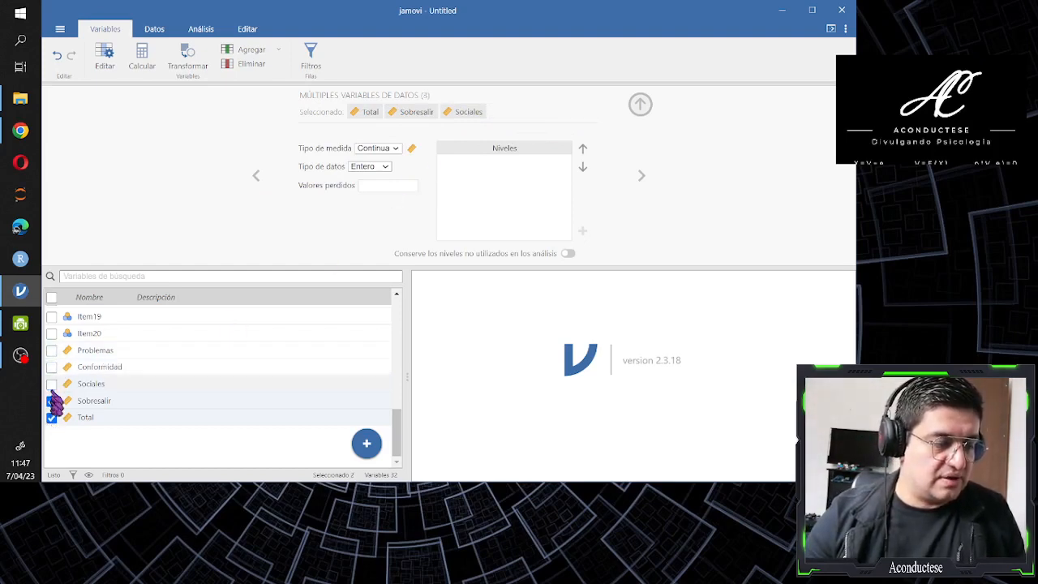
left_click(52, 400)
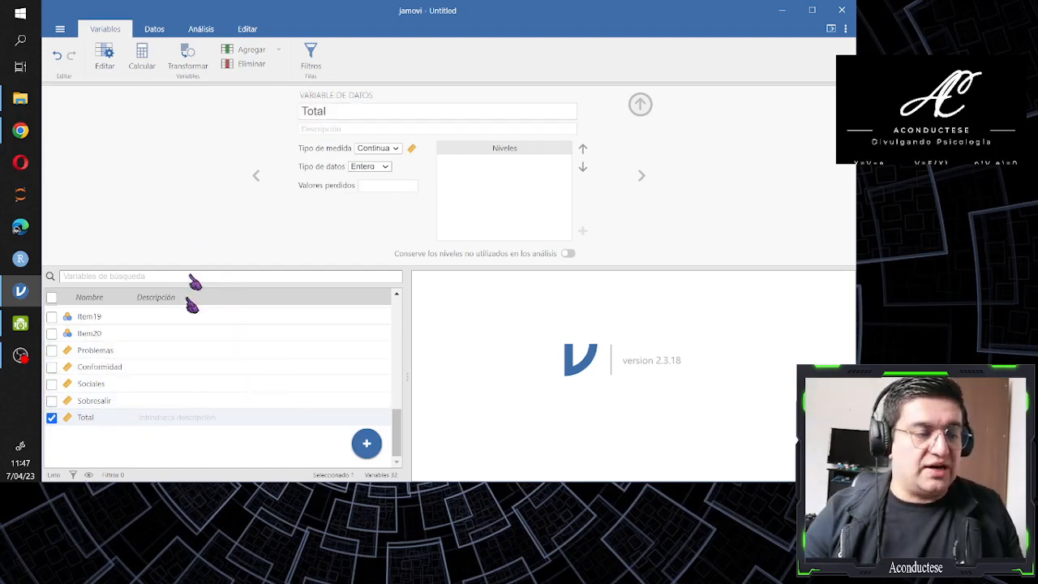
In the data spreadsheet, select the columns Item1 through Item20 and set their measure type to Ordinal
scroll(195, 402, "up", 6)
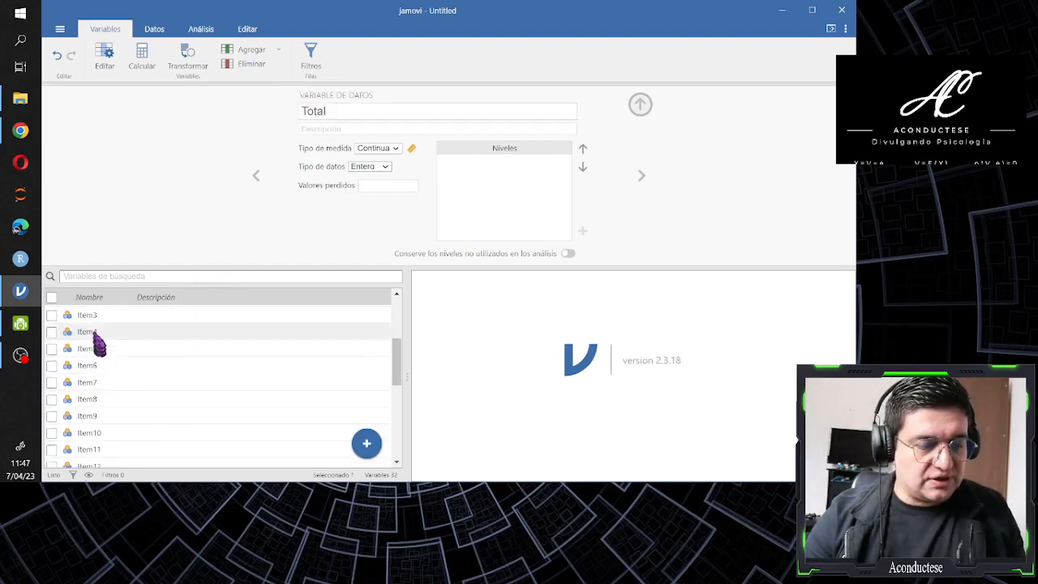
scroll(95, 324, "up", 2)
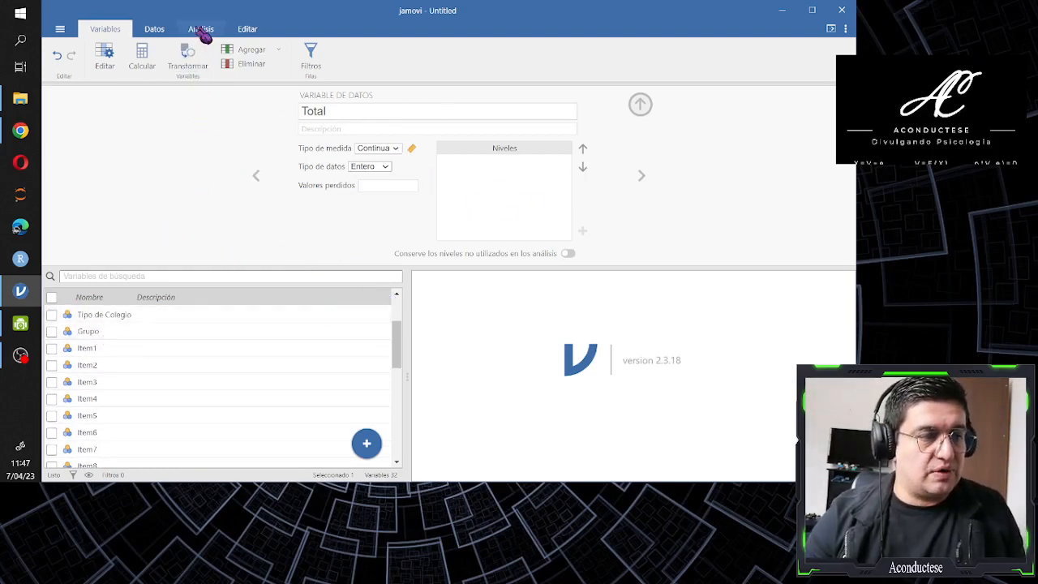
left_click(158, 32)
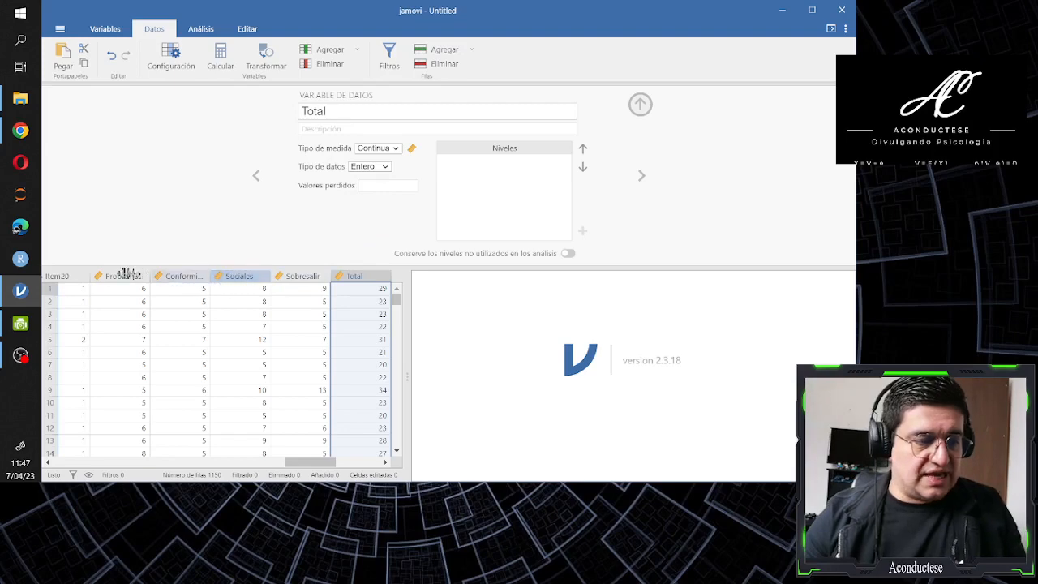
left_click_drag(300, 464, 116, 475)
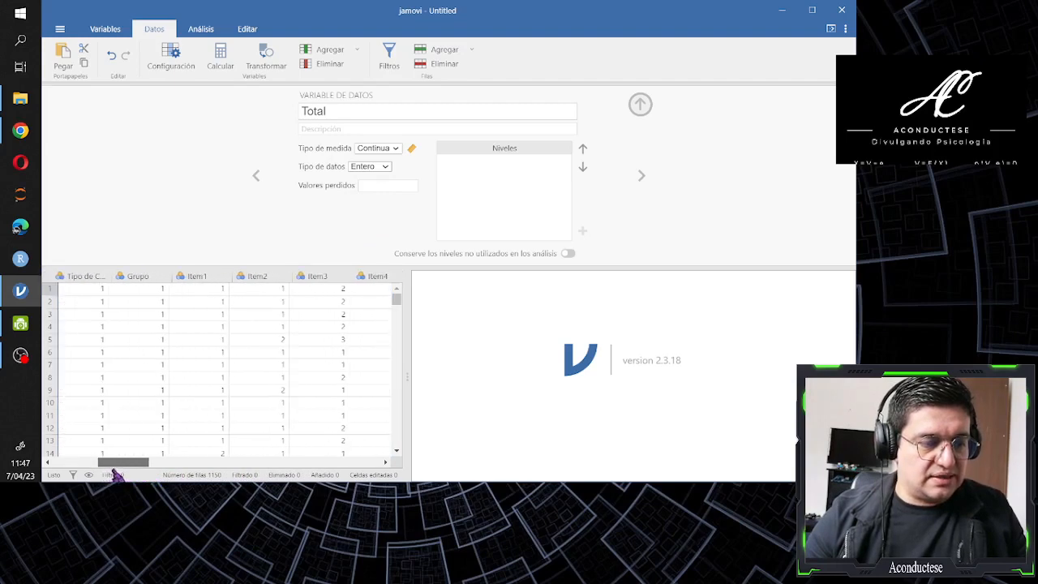
left_click(198, 277)
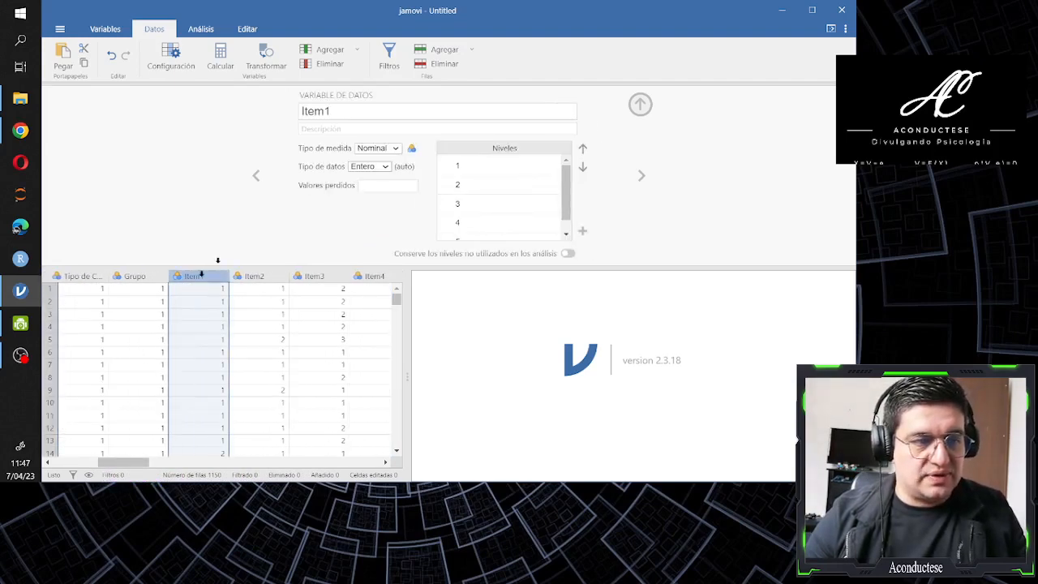
left_click(341, 111)
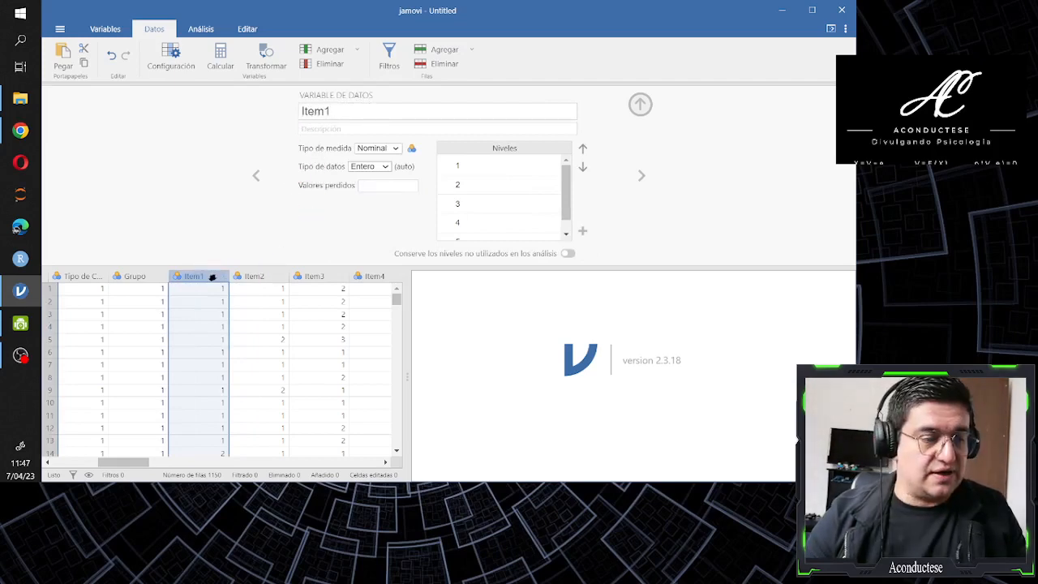
left_click(282, 277, "shift")
left_click_drag(282, 277, 305, 280)
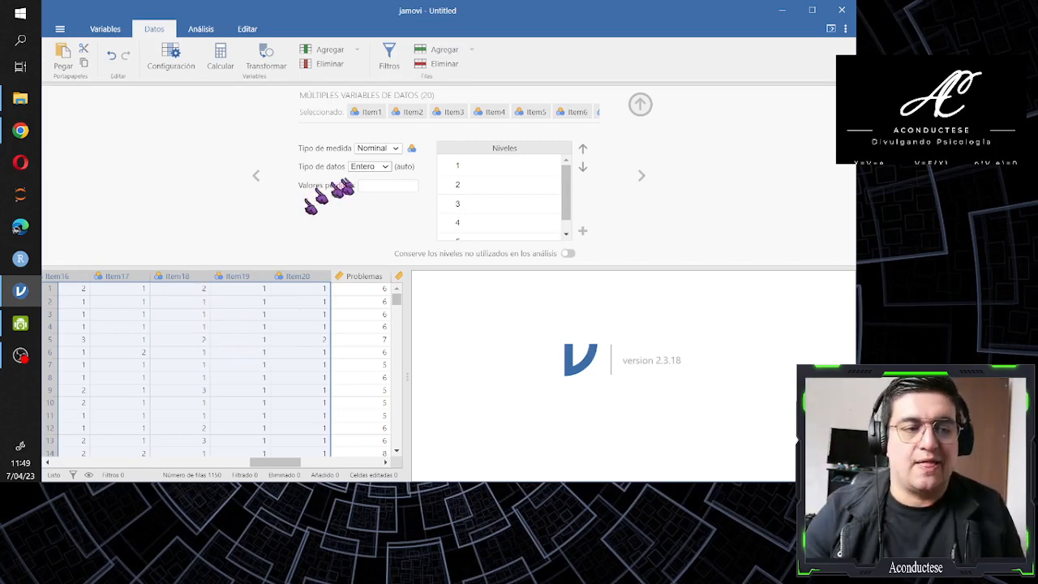
left_click(396, 150)
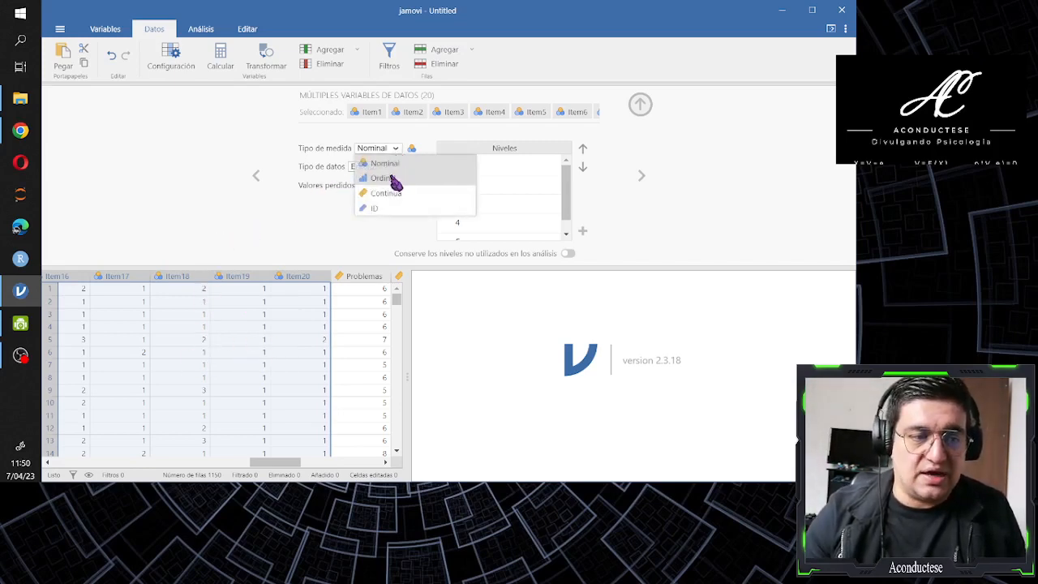
left_click(393, 180)
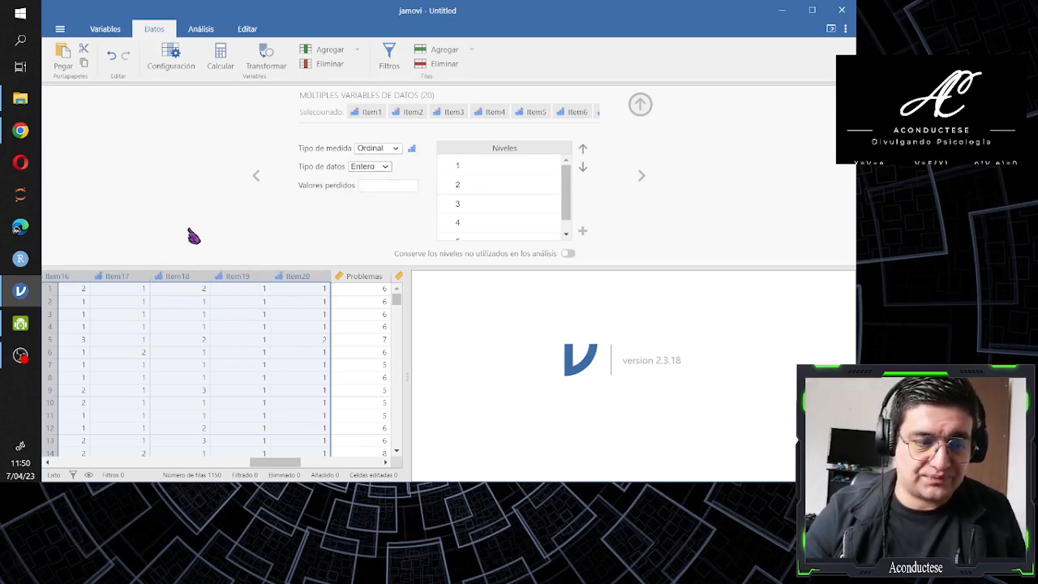
Examine the full list of response levels shared by the Item1 to Item20 variables
left_click(478, 167)
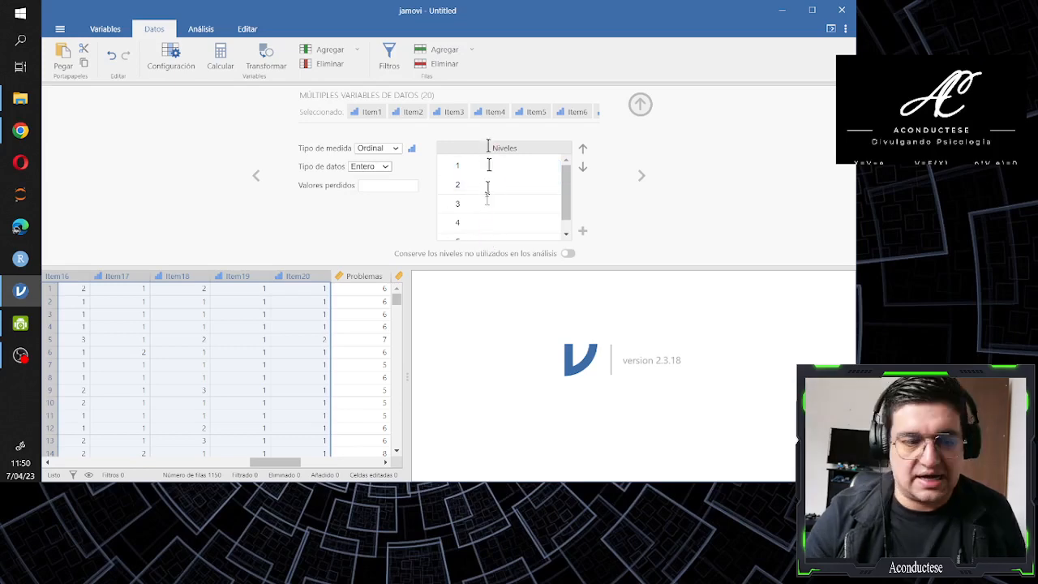
scroll(485, 205, "down", 1)
left_click(471, 227)
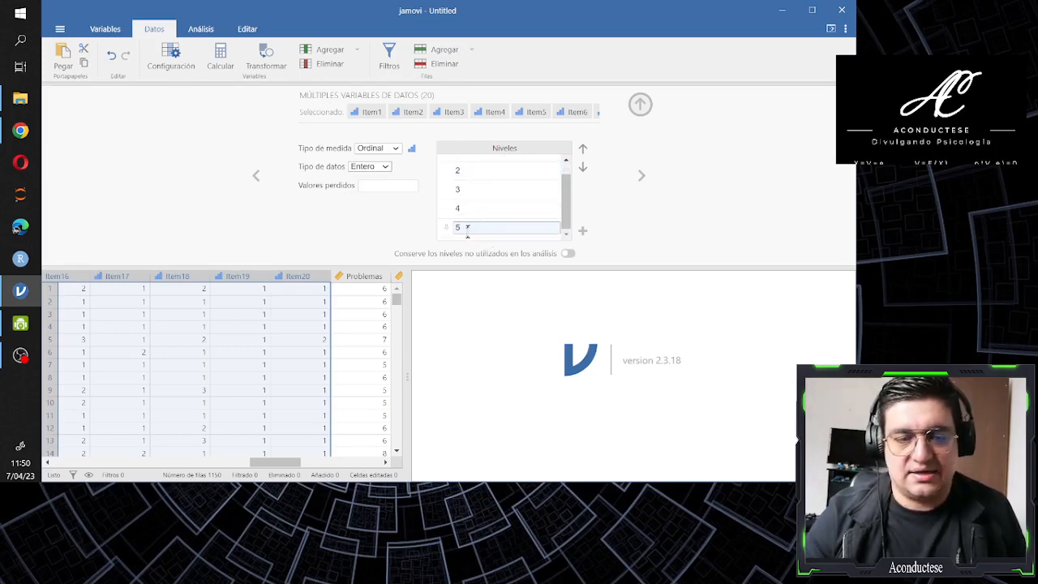
scroll(479, 201, "up", 1)
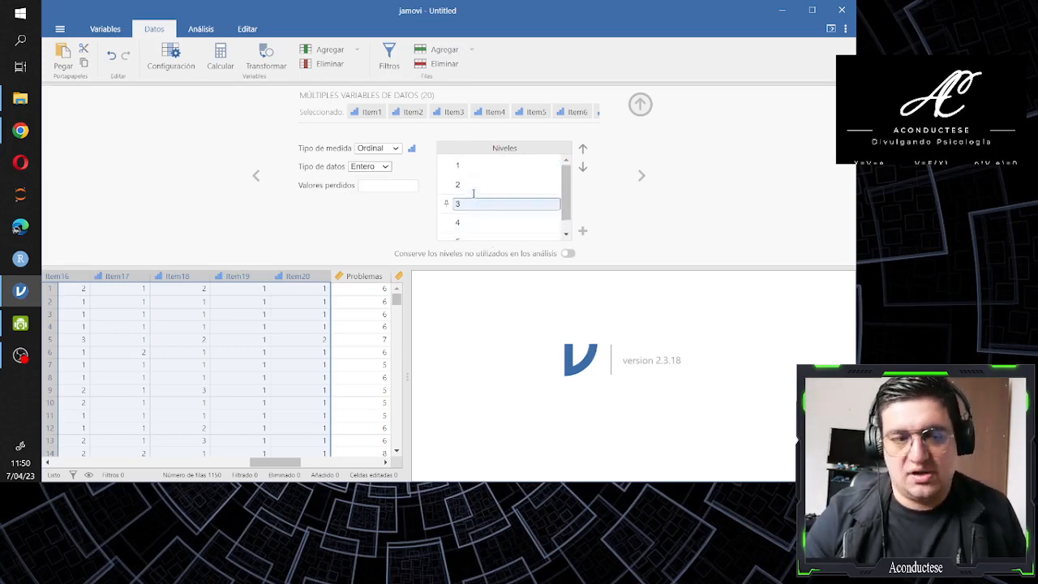
Return to the Item1 column in the data spreadsheet and select it alone
left_click(234, 242)
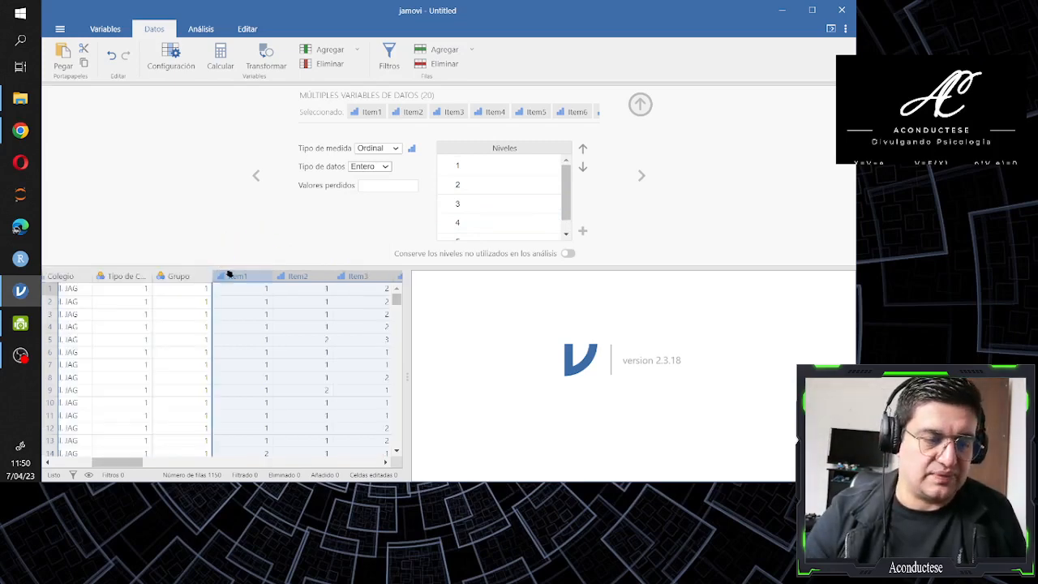
left_click(232, 276)
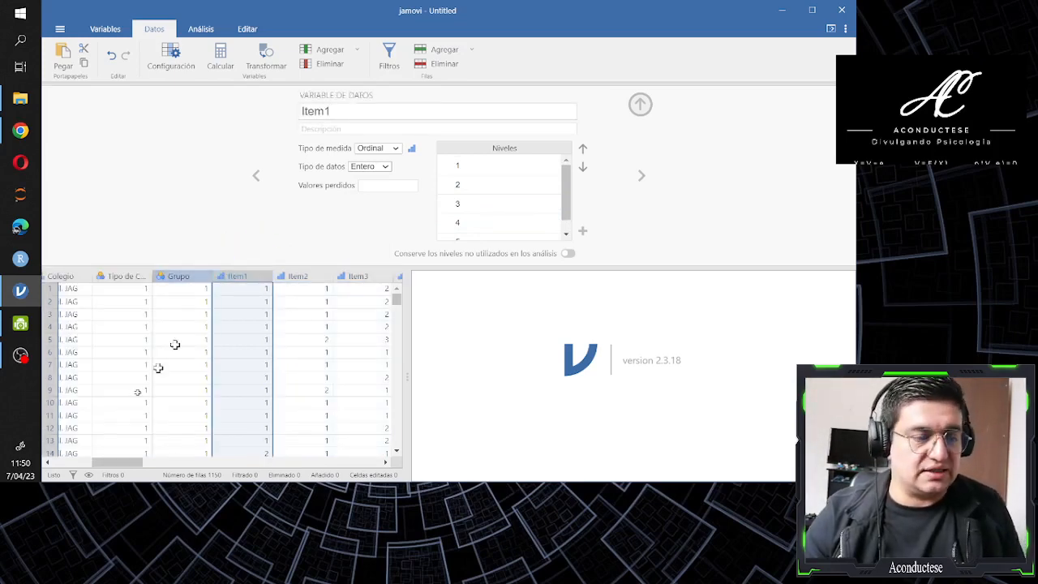
Close the Item1 variable settings and return to the first columns of the data spreadsheet
left_click_drag(113, 467, 59, 472)
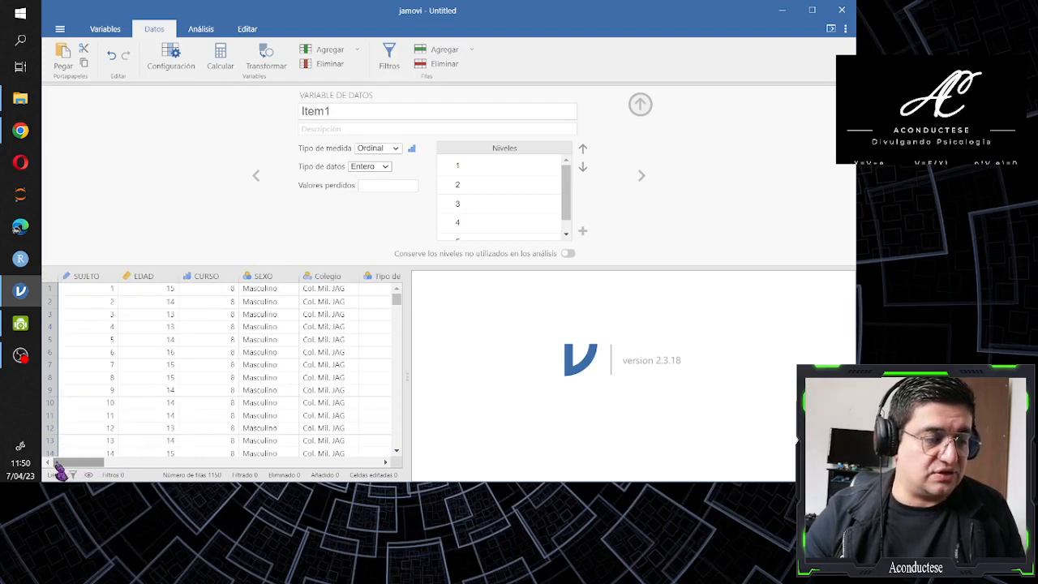
left_click(641, 104)
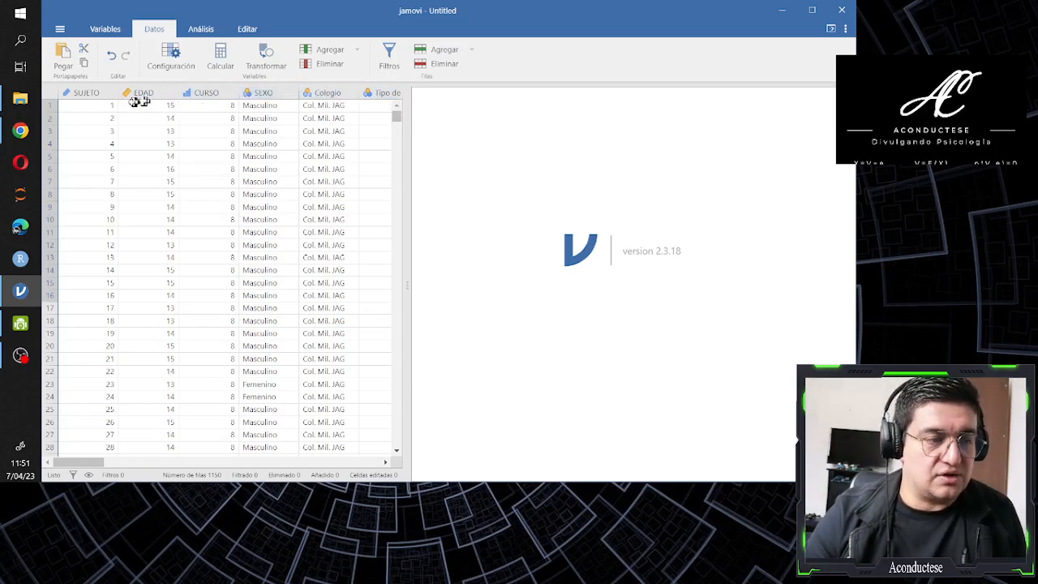
left_click_drag(99, 463, 144, 468)
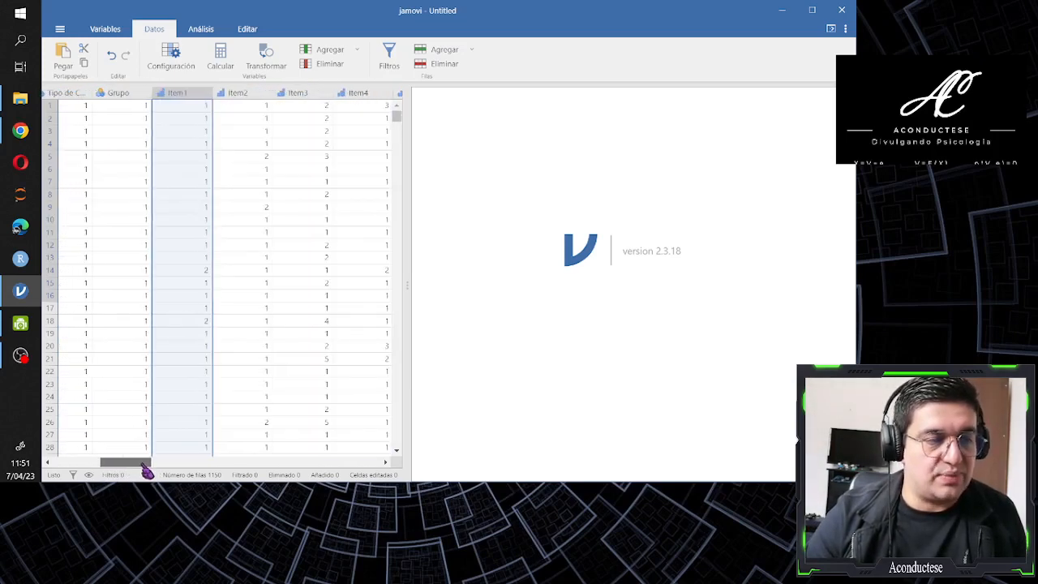
left_click(183, 359)
left_click_drag(137, 463, 61, 485)
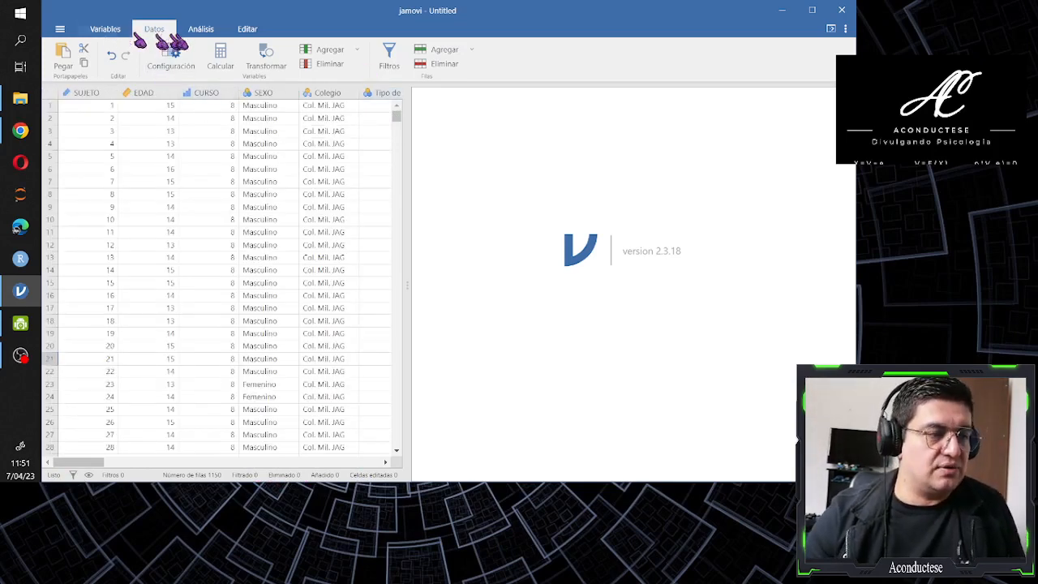
Start a Descriptivas analysis from the Exploración group and enable its frequency tables
left_click(201, 30)
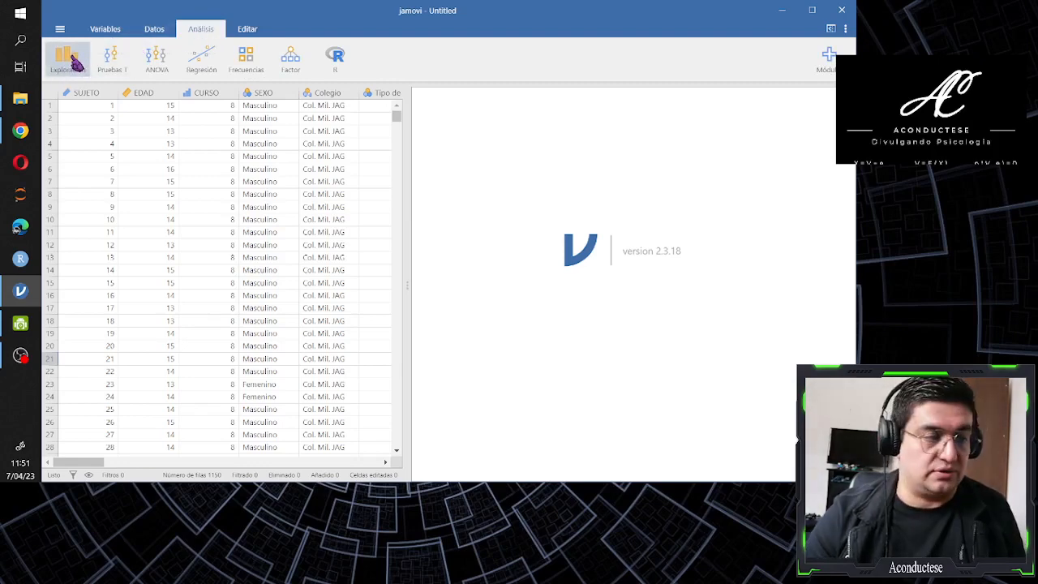
left_click(76, 63)
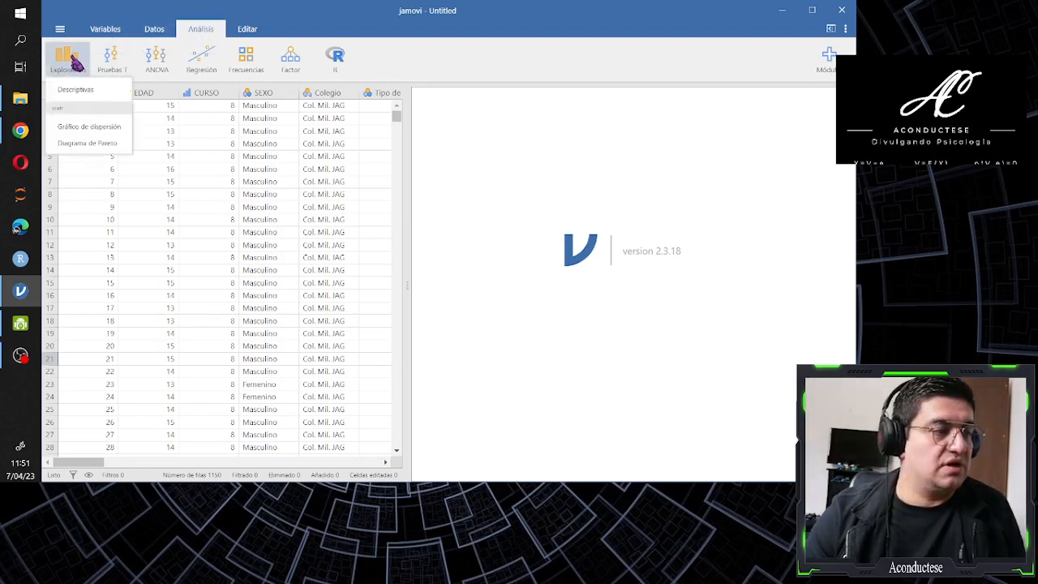
left_click(85, 95)
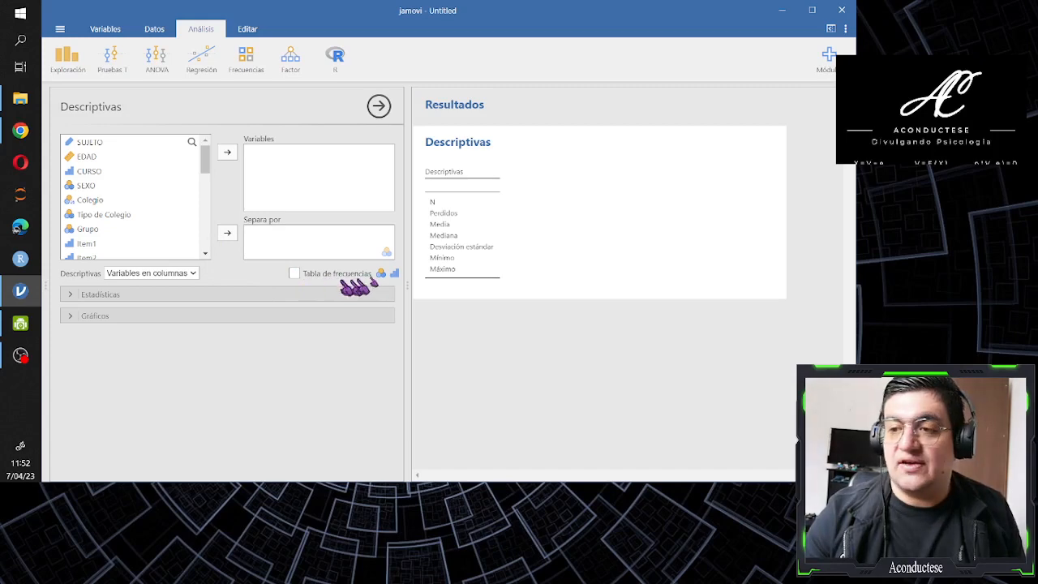
left_click(294, 274)
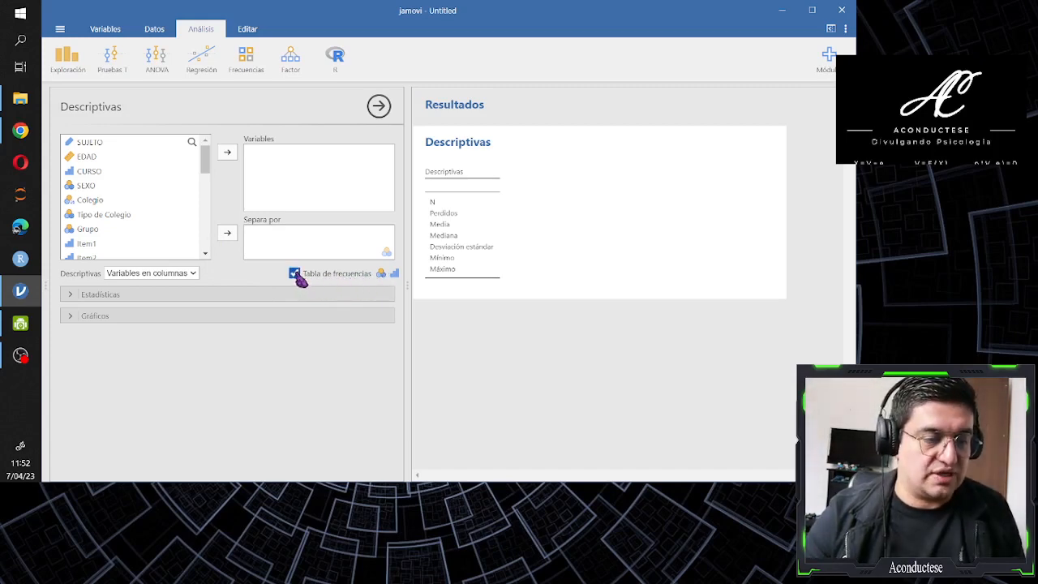
Turn off the N, Perdidos, Media, Mediana, Desv. Estándar, Mínimo and Máximo statistics in the Descriptivas analysis
left_click(71, 296)
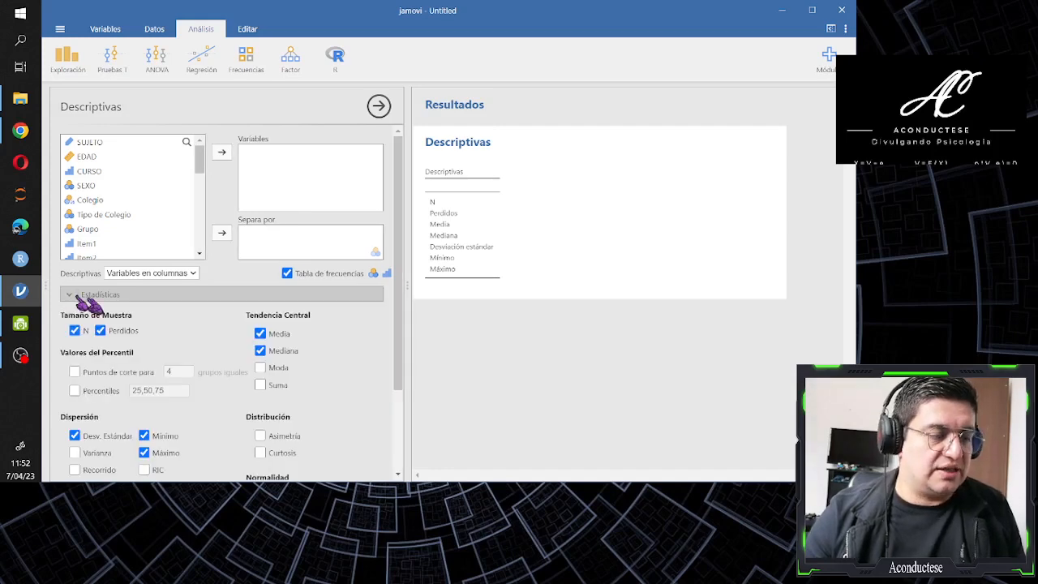
scroll(151, 305, "down", 1)
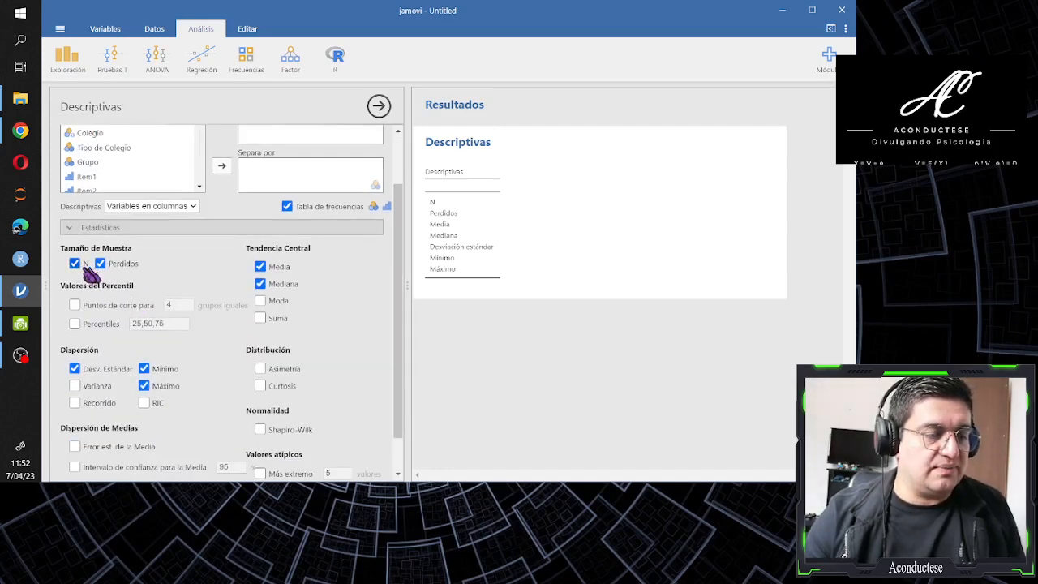
left_click(75, 263)
left_click(100, 263)
left_click(260, 266)
left_click(259, 284)
left_click(143, 368)
left_click(143, 385)
left_click(74, 369)
scroll(185, 359, "up", 1)
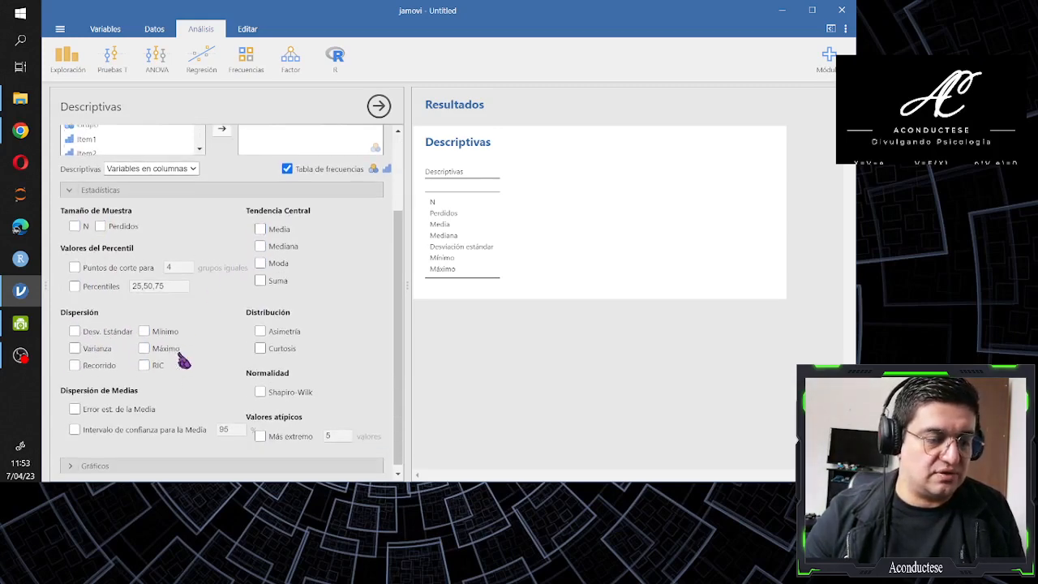
scroll(182, 369, "down", 1)
scroll(180, 374, "up", 2)
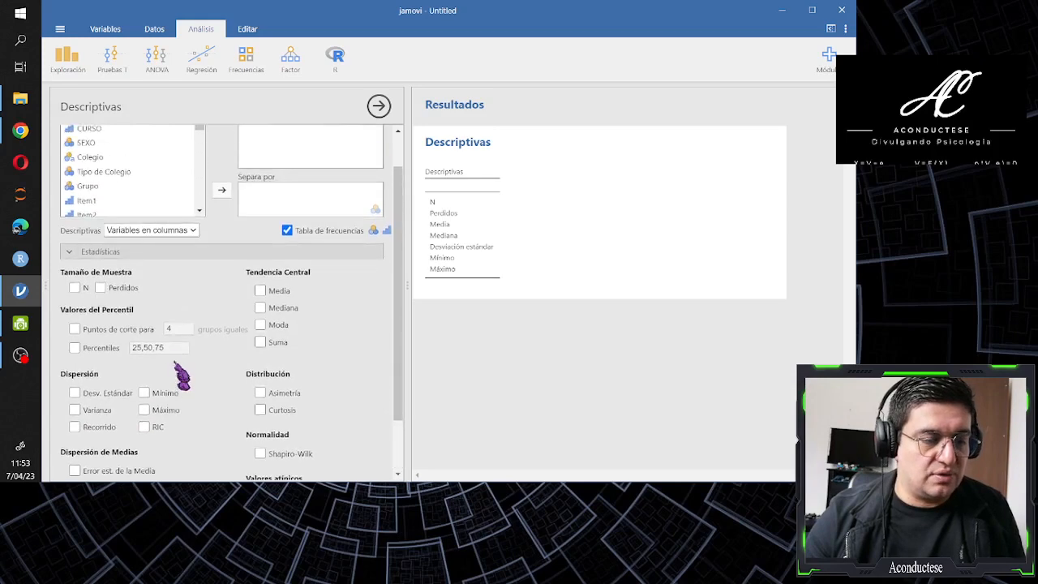
left_click(92, 253)
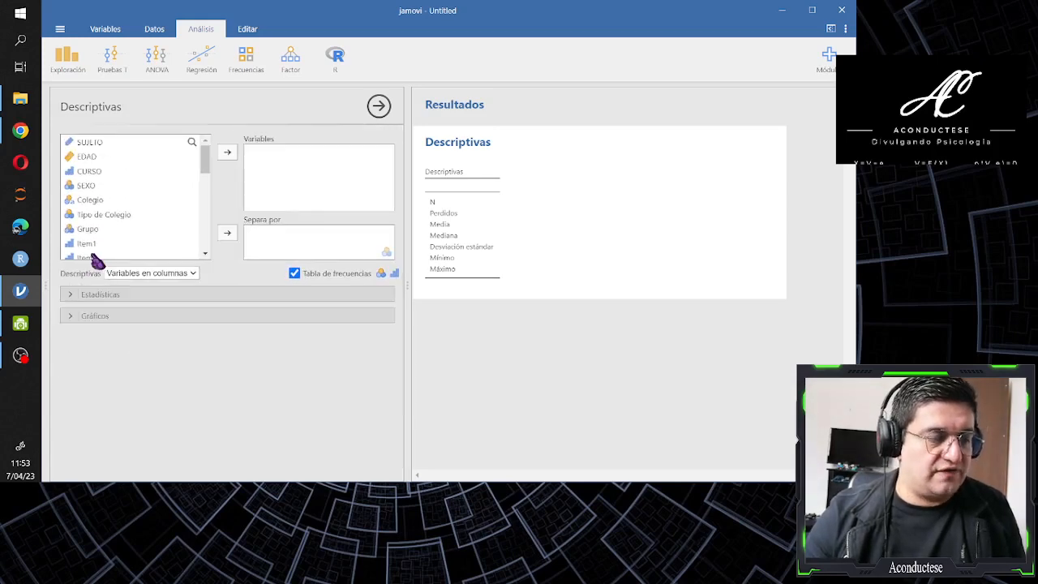
Enable the bar chart (Gráfico de barras) among the plots of the Descriptivas analysis
left_click(93, 314)
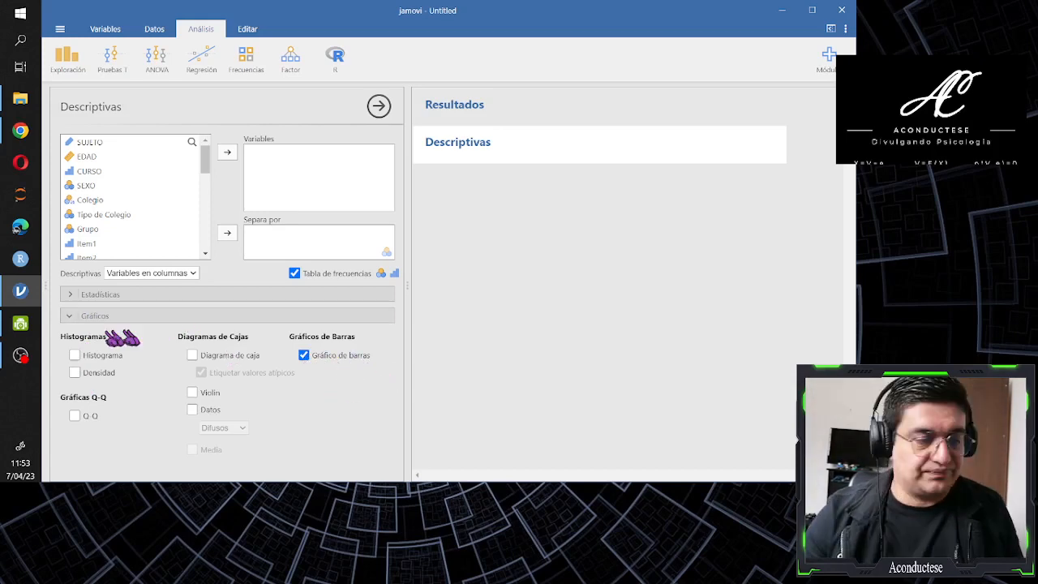
left_click(77, 316)
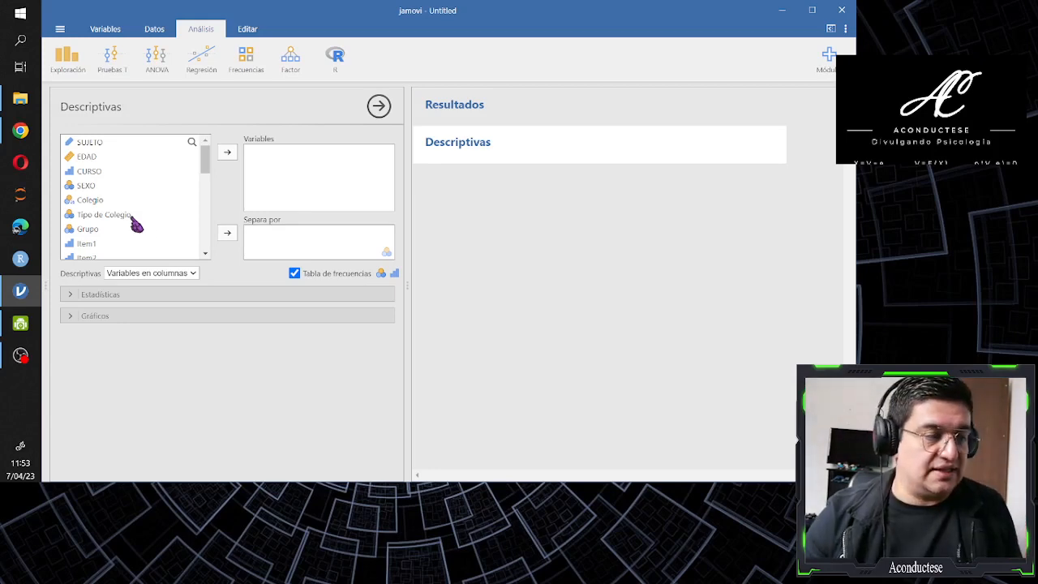
Add CURSO, SEXO and Tipo de Colegio as the variables of the Descriptivas analysis and review their frequency tables
left_click(101, 178)
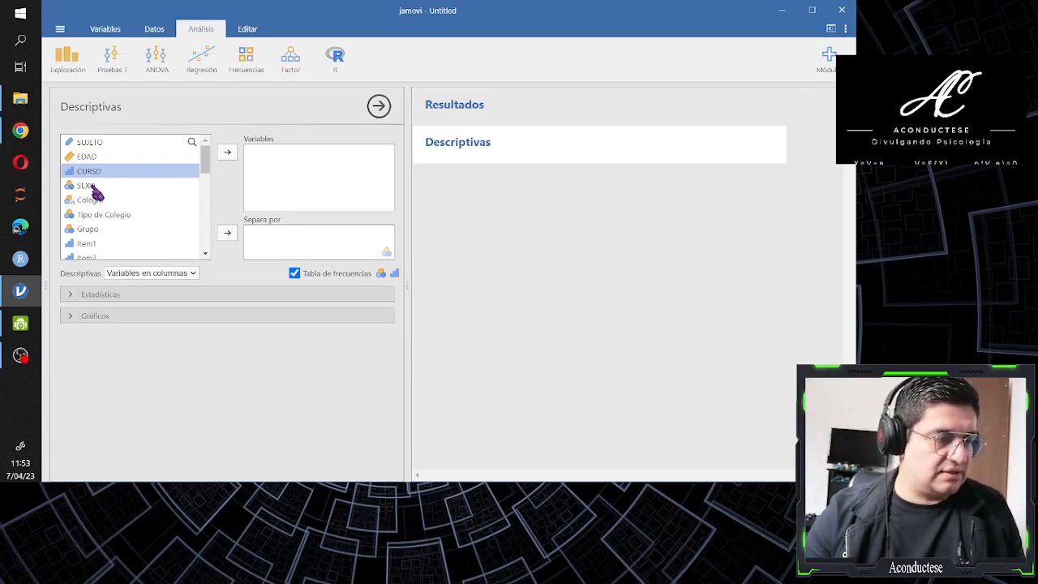
left_click(88, 185, "ctrl")
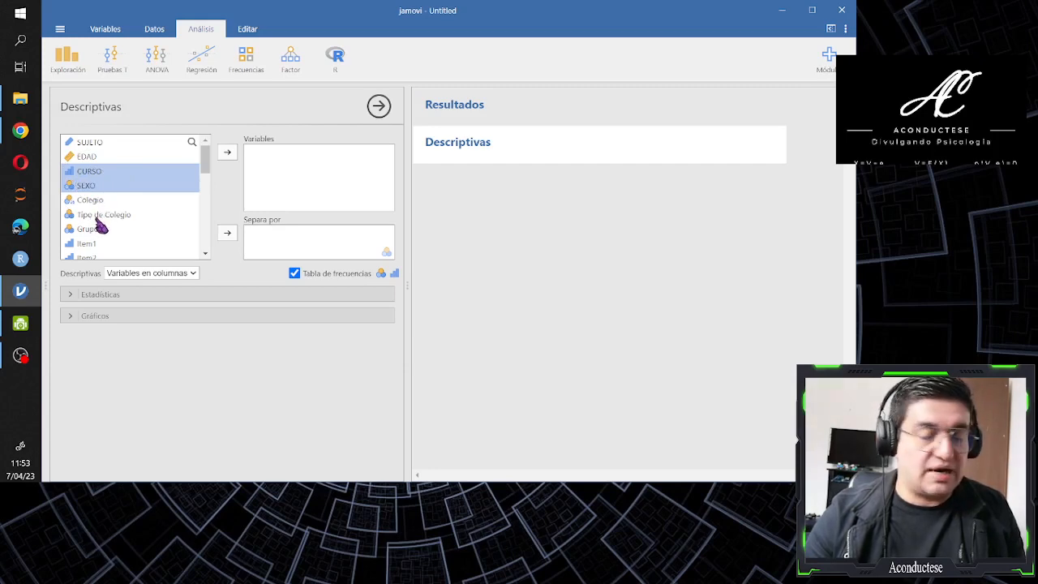
left_click(96, 217, "ctrl")
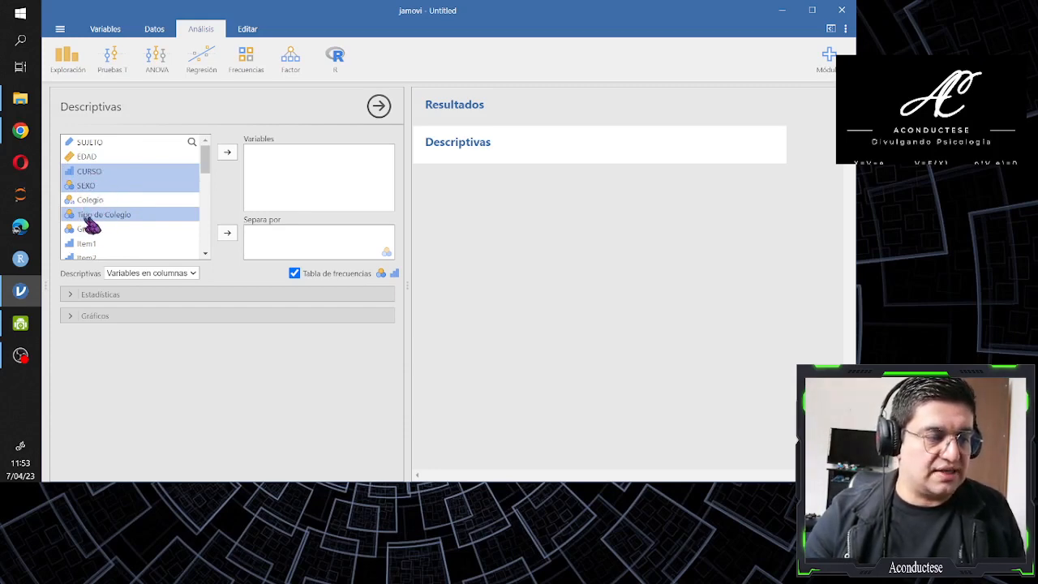
left_click_drag(121, 224, 225, 164)
left_click(227, 157)
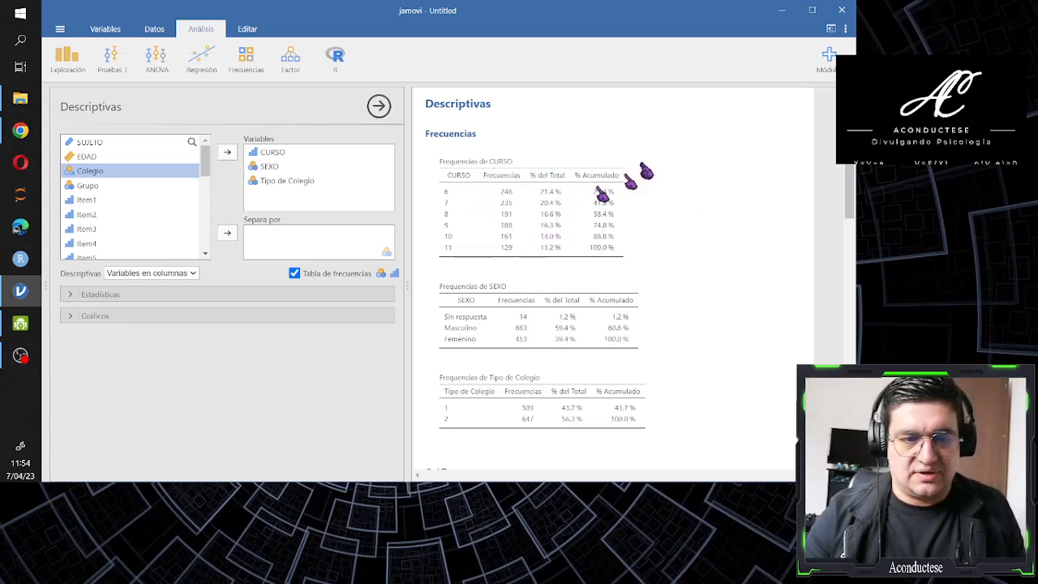
scroll(685, 163, "down", 1)
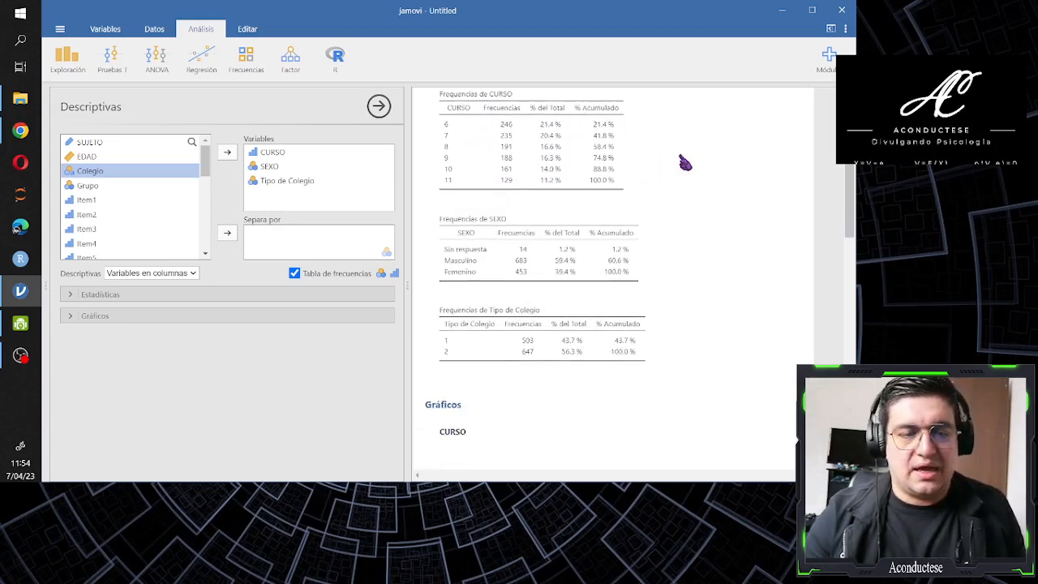
scroll(685, 163, "down", 3)
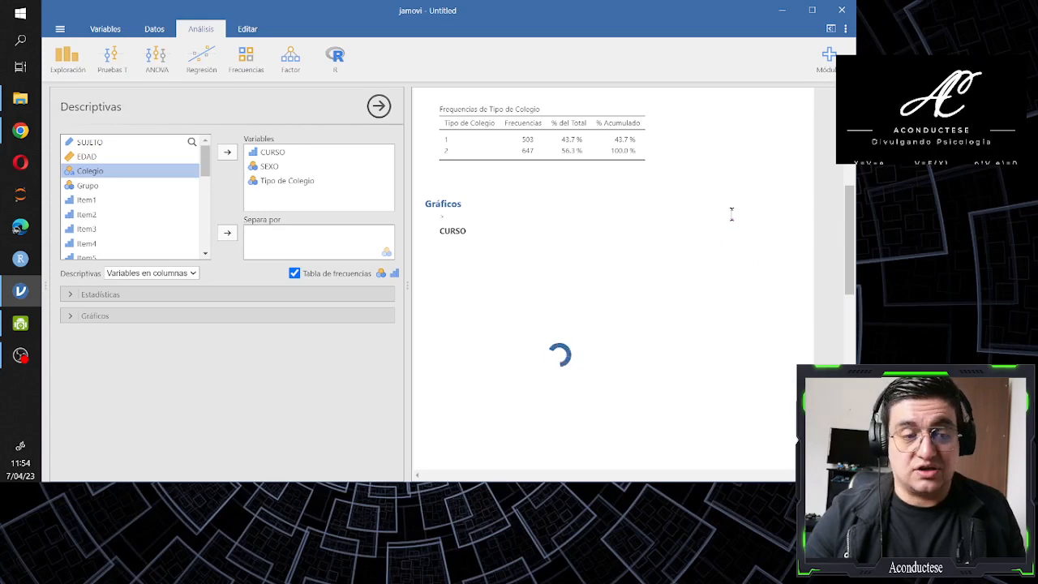
scroll(712, 214, "up", 5)
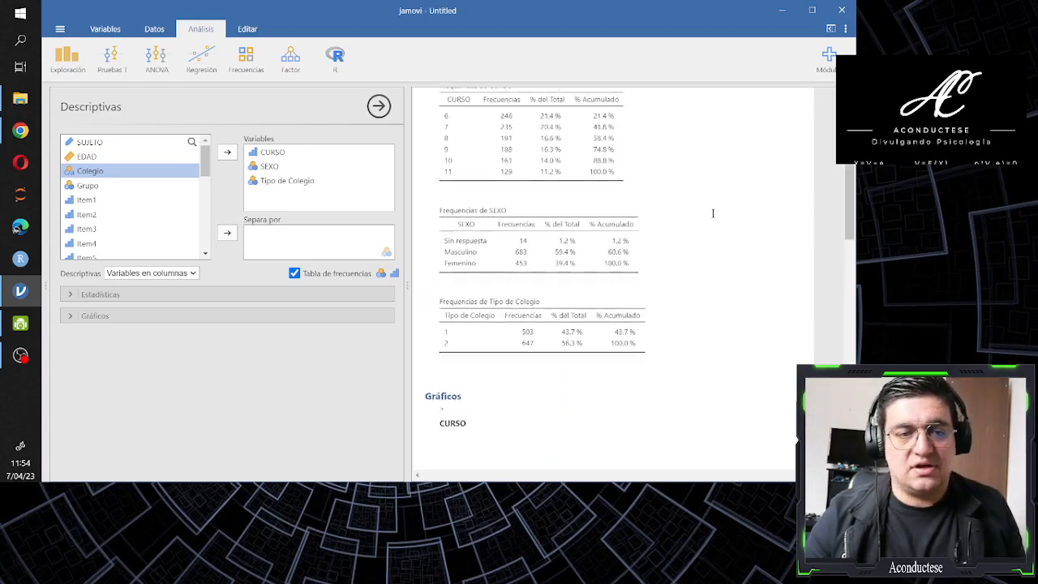
scroll(718, 221, "down", 2)
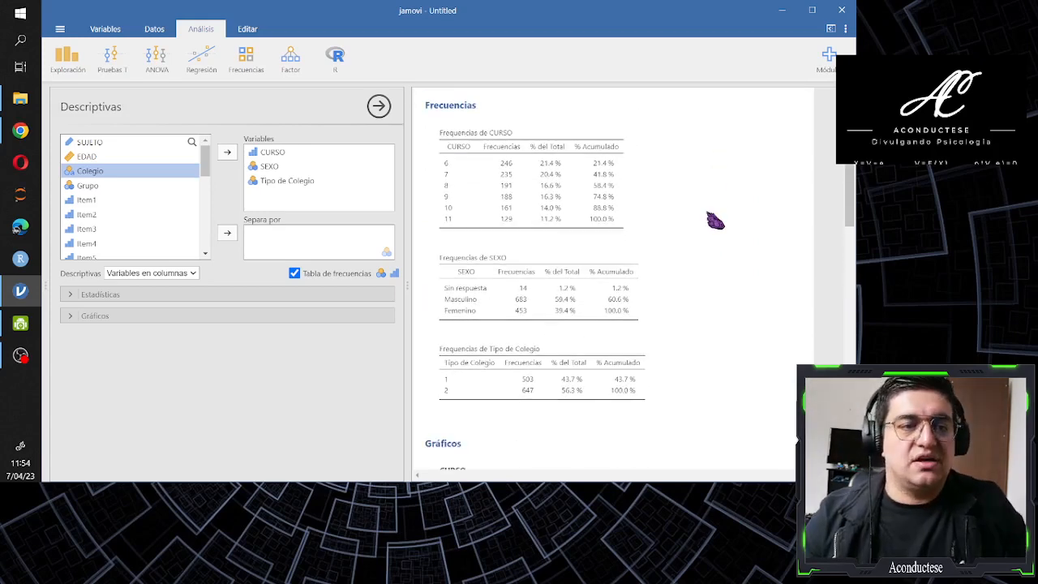
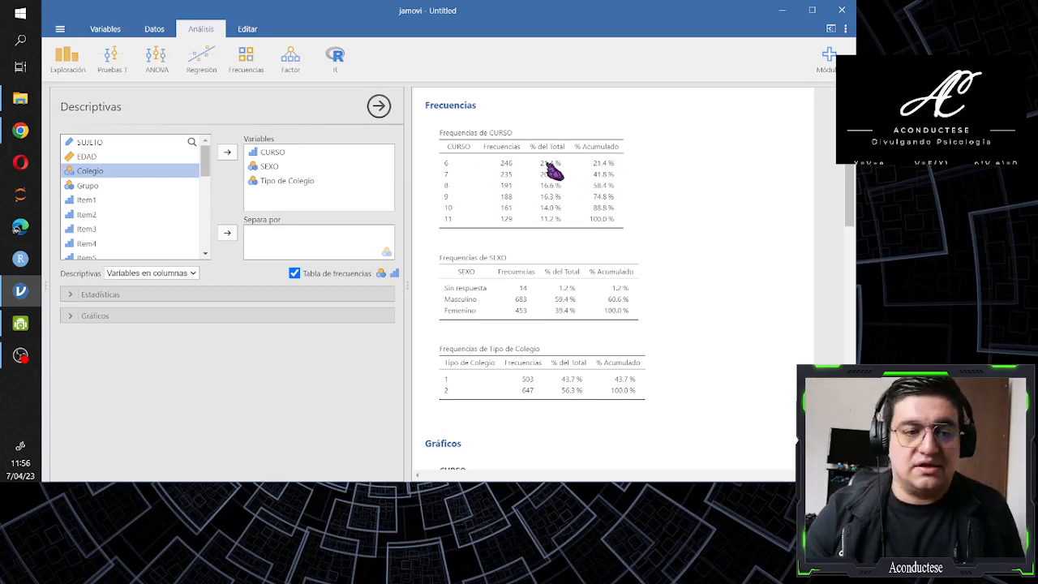
Review the frequency tables and bar charts of CURSO, SEXO and Tipo de Colegio in the results
scroll(551, 175, "down", 3)
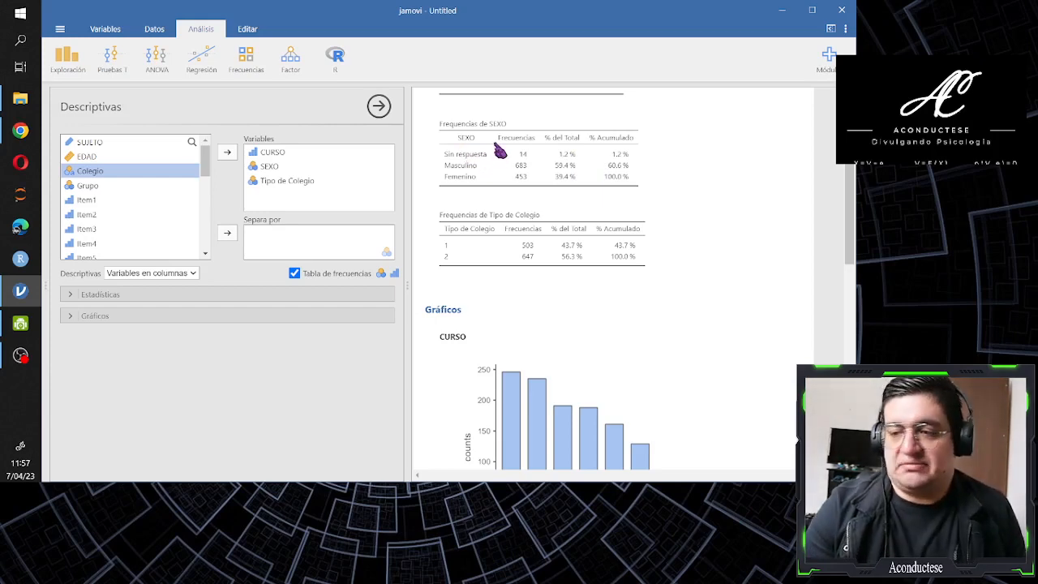
scroll(486, 154, "down", 2)
scroll(486, 154, "up", 2)
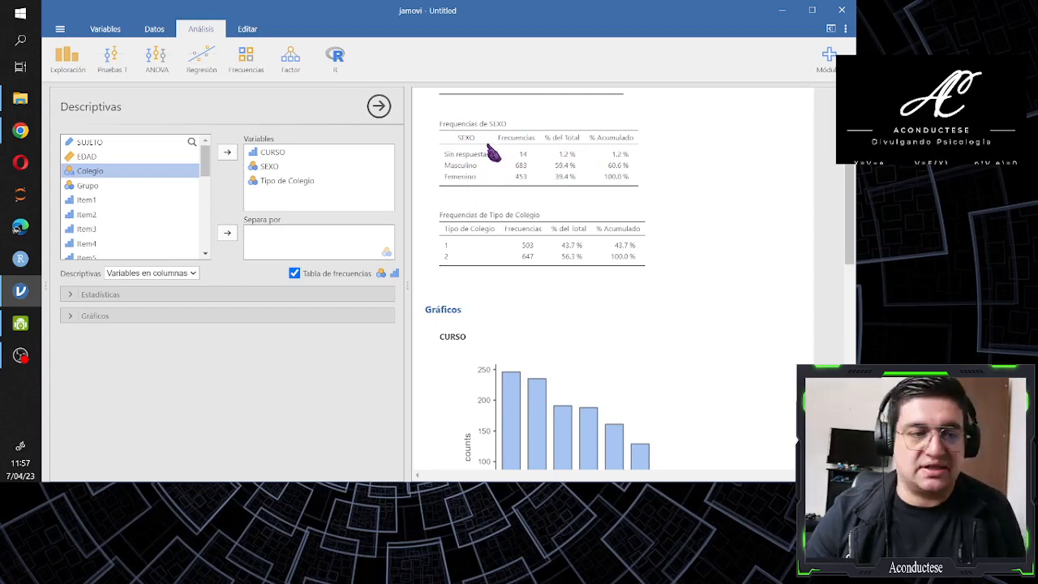
scroll(490, 125, "down", 1)
scroll(491, 124, "up", 4)
scroll(490, 124, "down", 2)
scroll(491, 124, "up", 2)
scroll(491, 124, "down", 1)
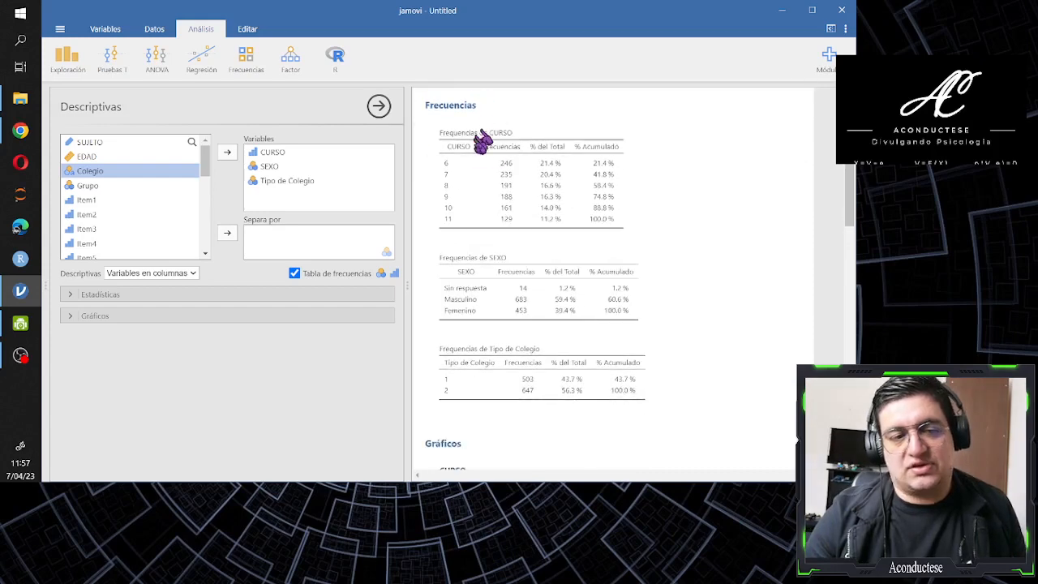
Copy the whole Descriptivas analysis from the results, starting from the CURSO frequency table
right_click(529, 167)
mouse_move(504, 131)
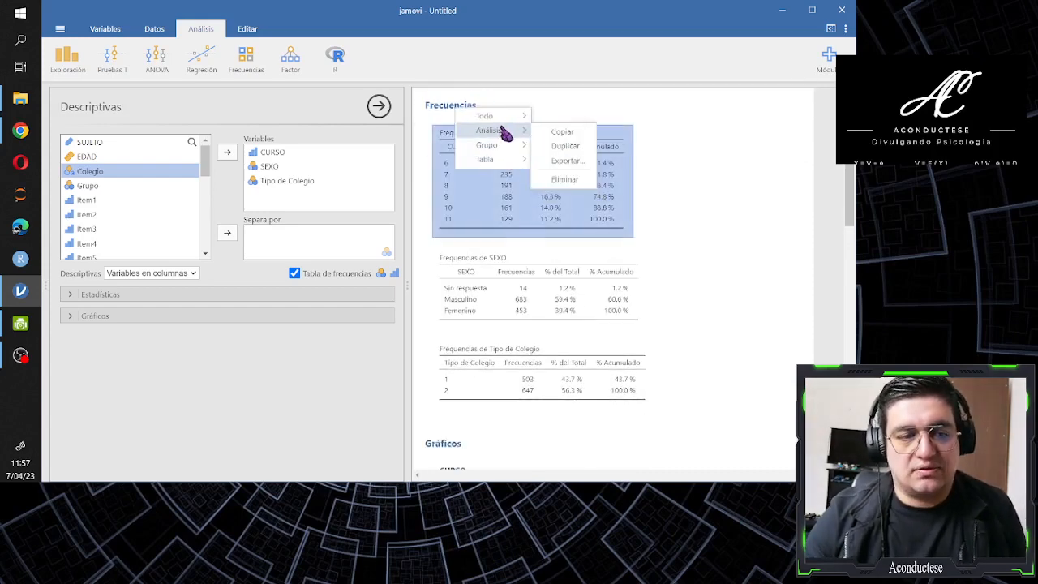
left_click(561, 132)
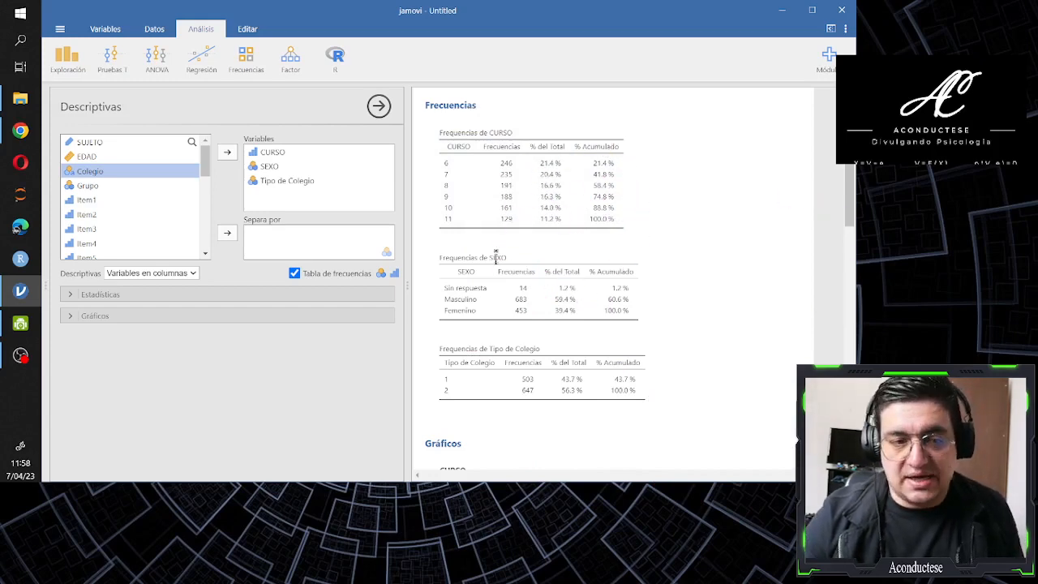
Check the copy and export options offered for the CURSO frequency table and look over the bar charts
scroll(528, 243, "down", 4)
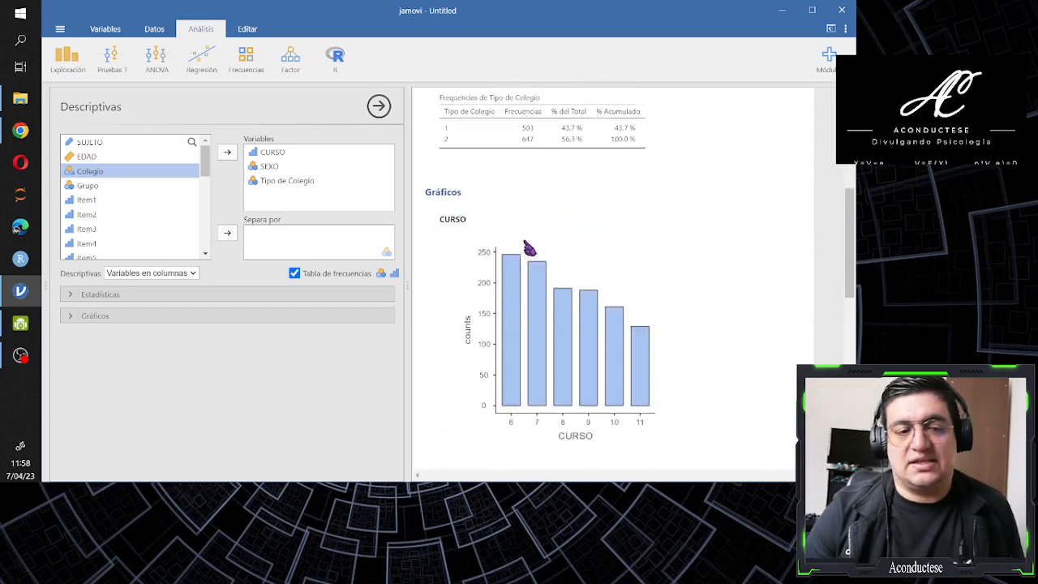
scroll(535, 267, "up", 2)
scroll(542, 312, "up", 5)
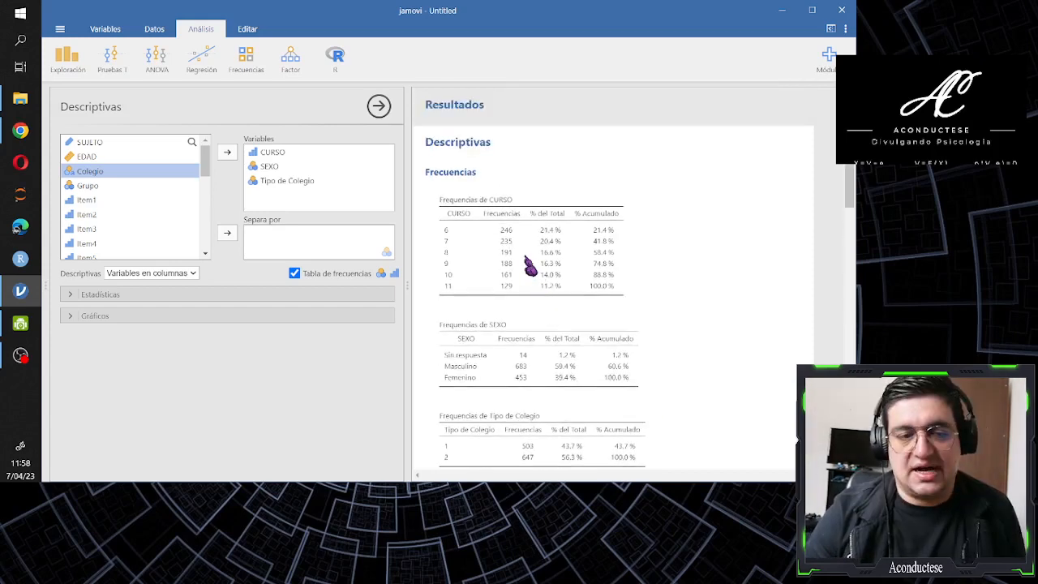
right_click(528, 266)
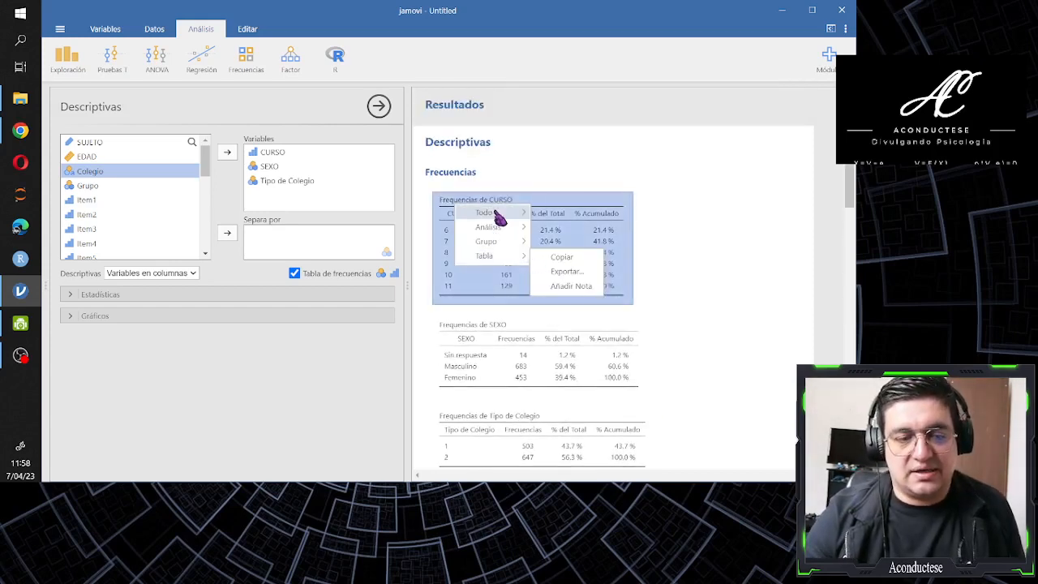
mouse_move(494, 261)
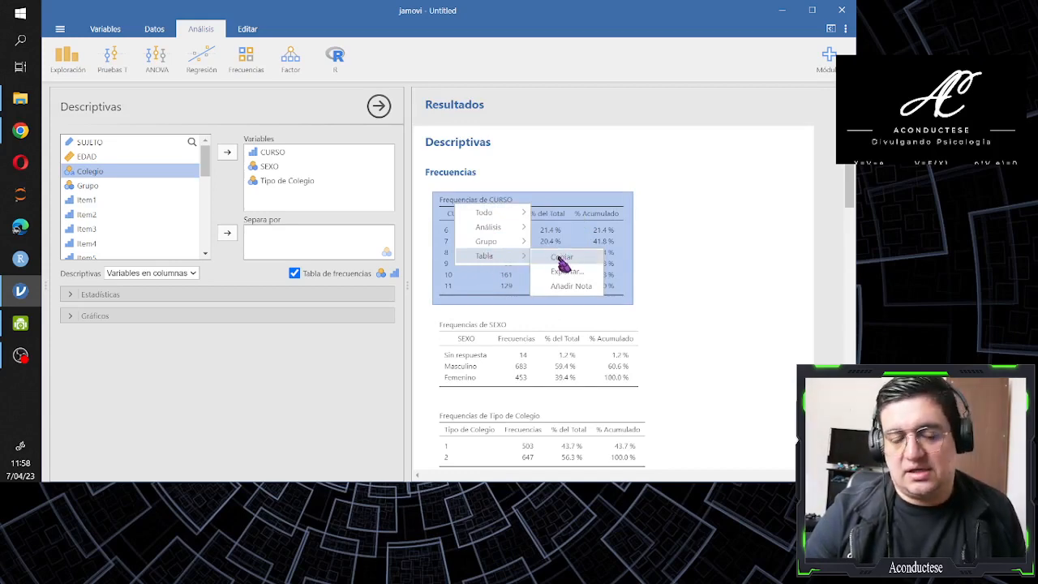
left_click(702, 223)
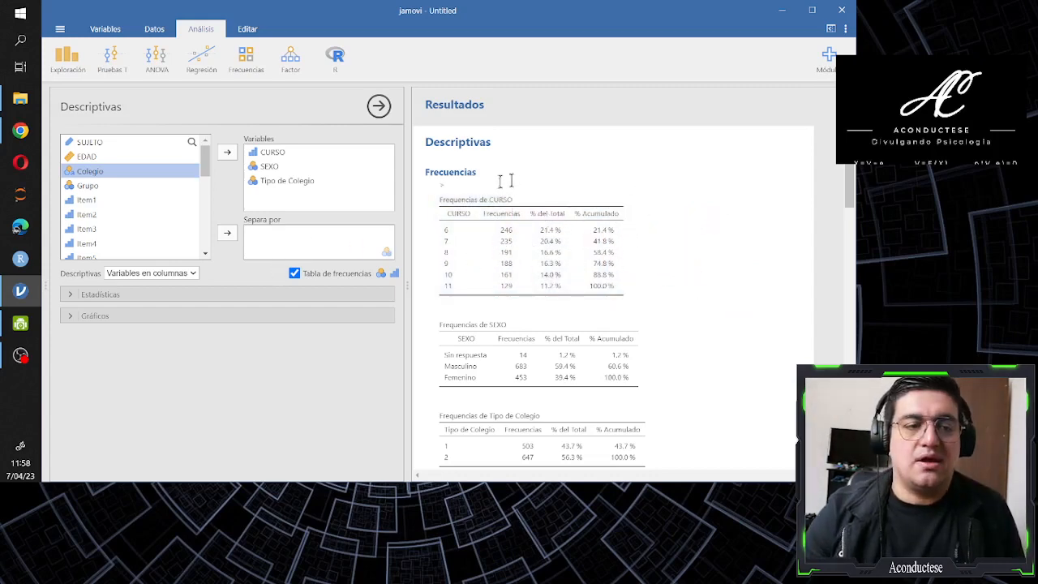
scroll(522, 180, "down", 5)
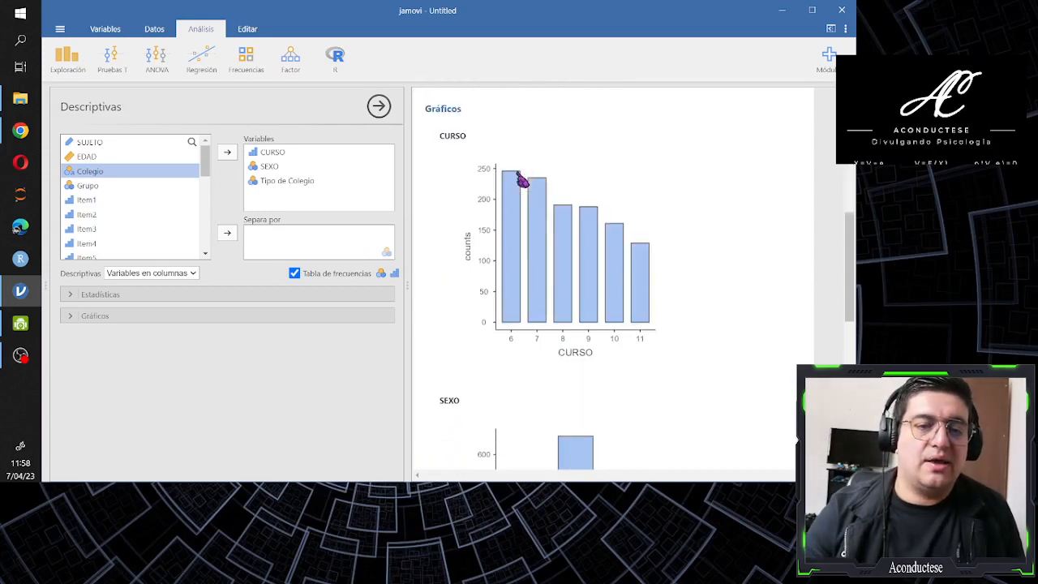
scroll(522, 180, "down", 6)
scroll(522, 180, "up", 6)
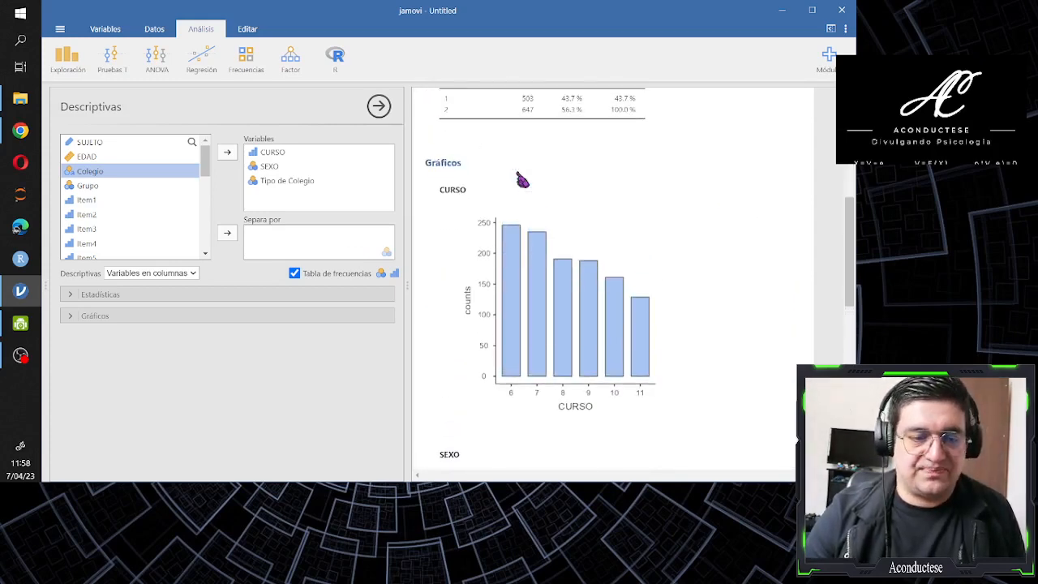
scroll(521, 180, "up", 6)
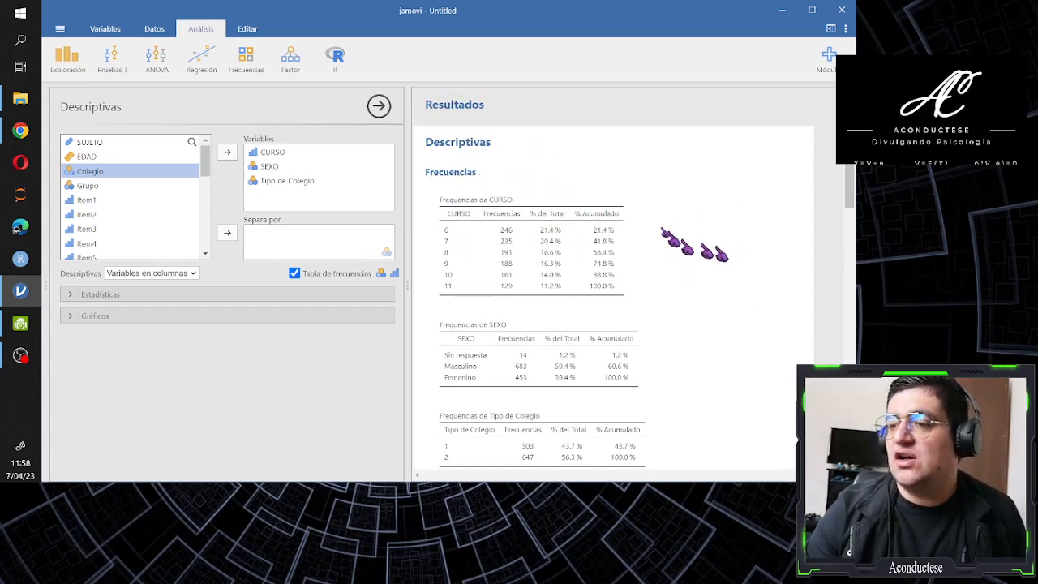
Remove CURSO, SEXO and Tipo de Colegio from the Descriptivas variables and turn off the frequency tables
left_click(263, 156)
left_click_drag(273, 193, 272, 191)
left_click(270, 154)
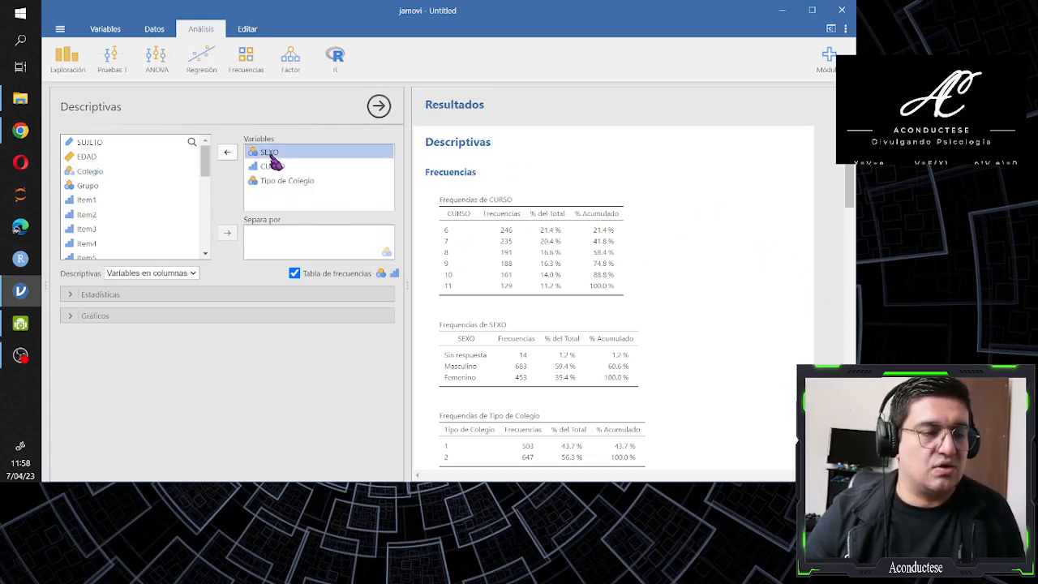
left_click(274, 184, "shift")
left_click(232, 159)
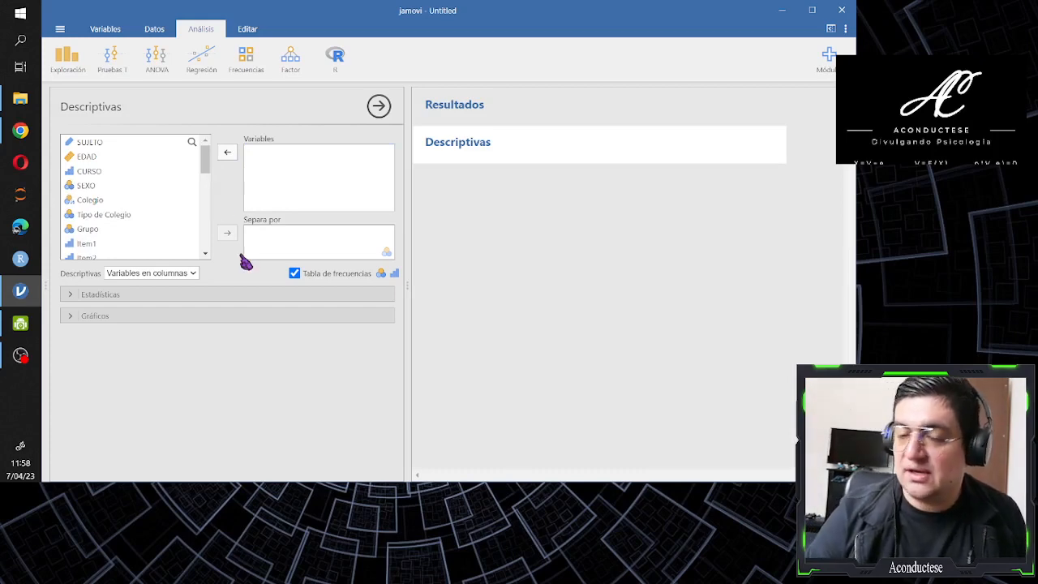
left_click(295, 274)
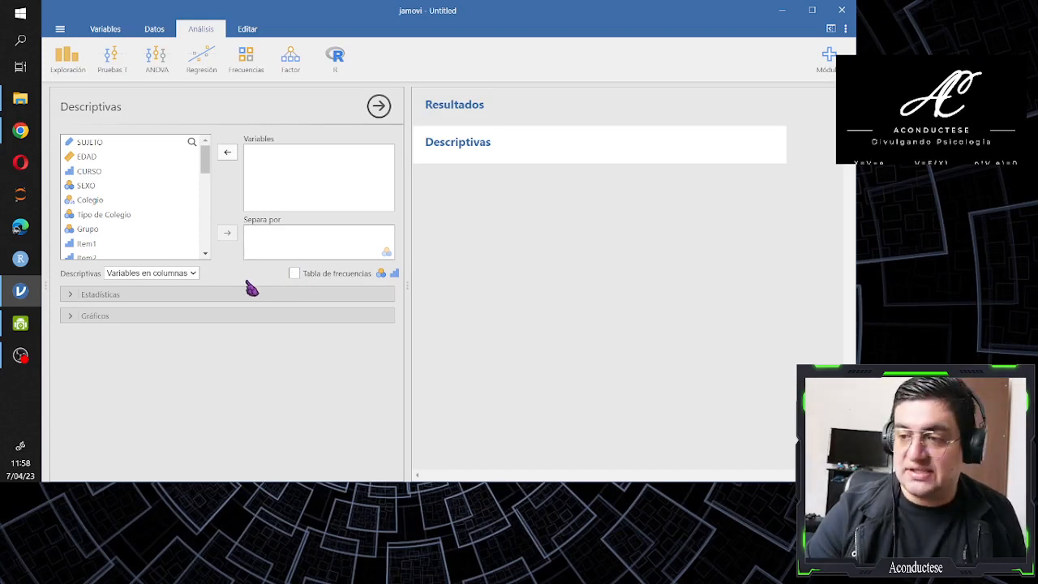
Enable the Media, Mediana, Moda, Desv. Estándar, Mínimo and Máximo statistics for the Descriptivas analysis
left_click(77, 299)
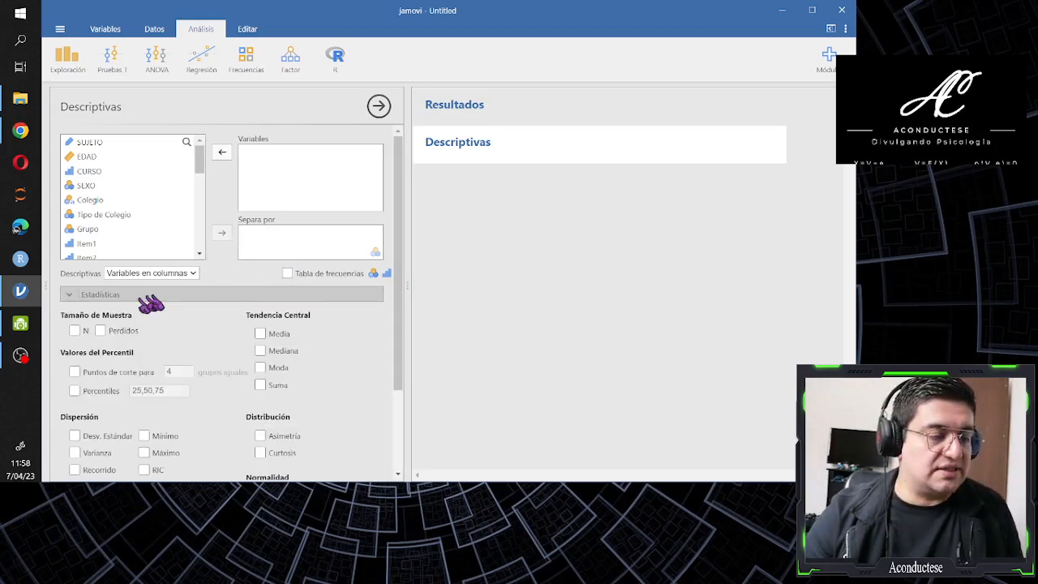
scroll(154, 301, "down", 1)
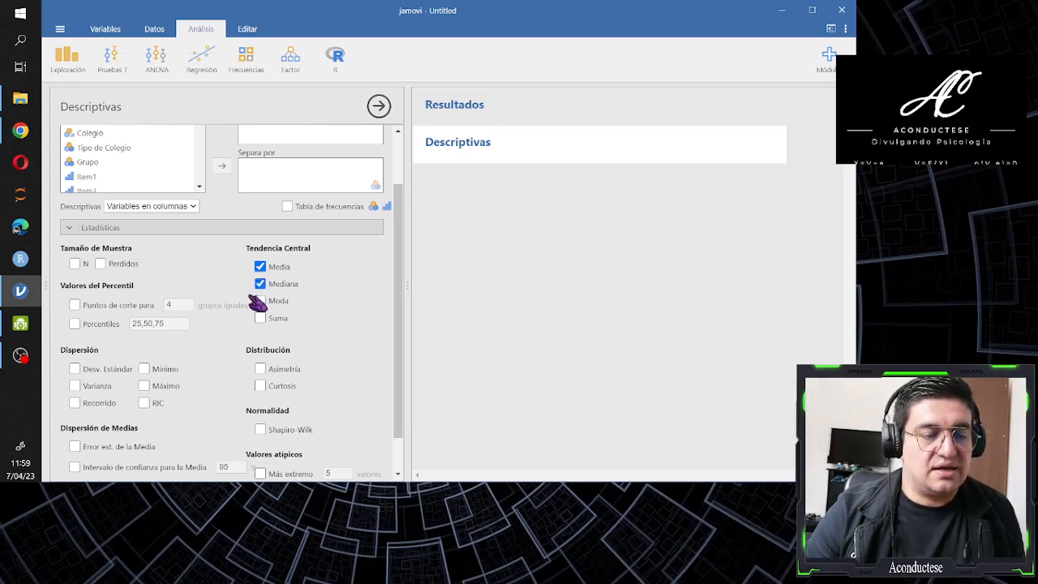
left_click(145, 386)
left_click(75, 369)
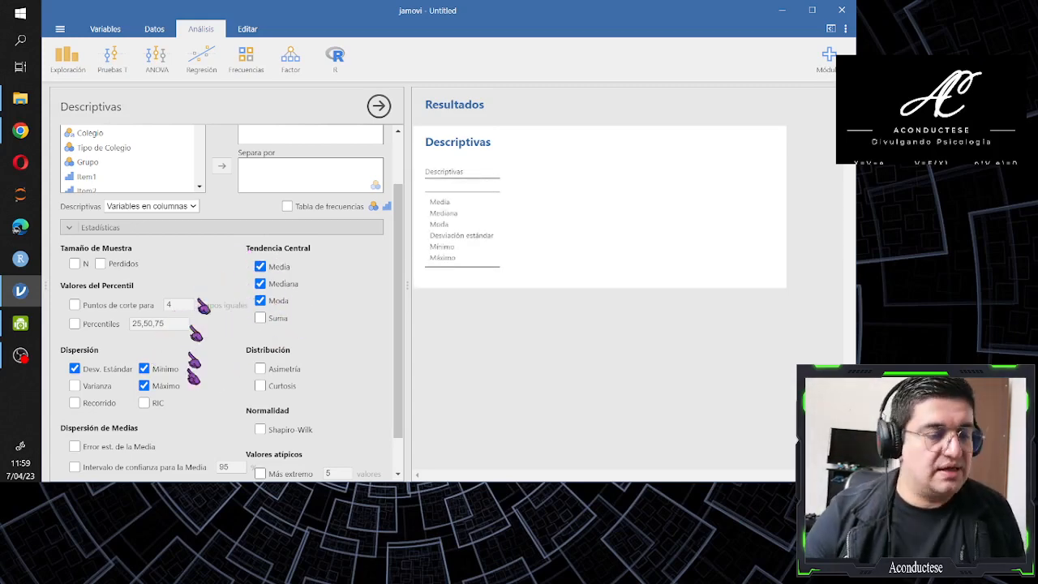
scroll(260, 324, "down", 1)
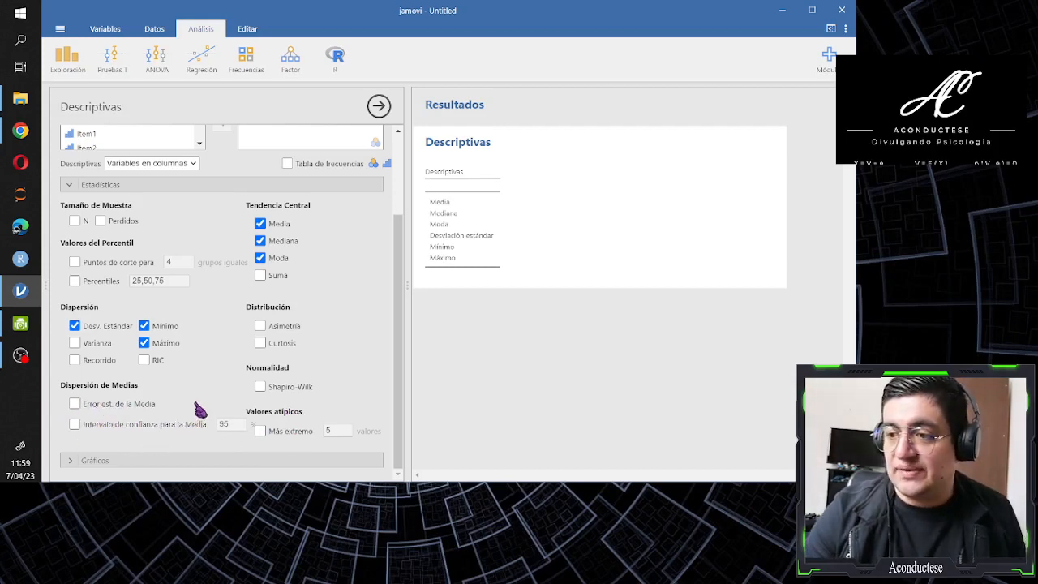
scroll(187, 394, "up", 1)
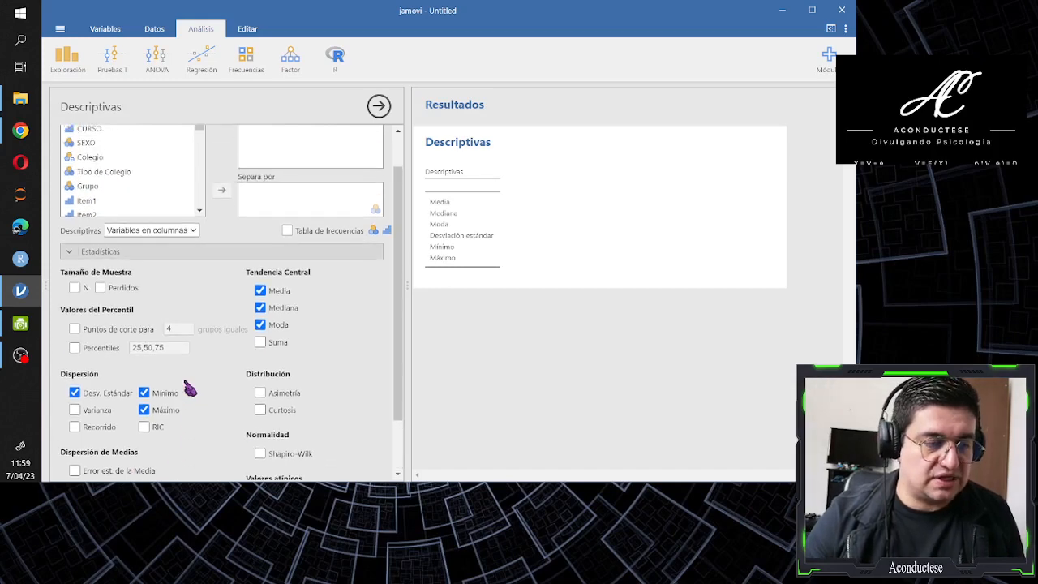
left_click(96, 253)
Replace the bar chart with a histogram (Histograma) in the plots of the Descriptivas analysis
left_click(102, 315)
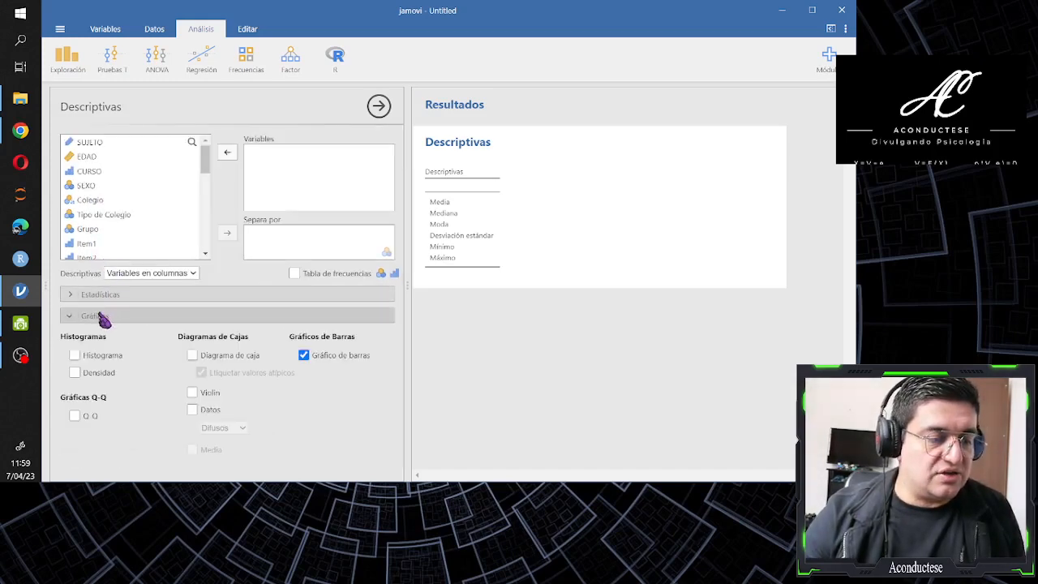
left_click(303, 355)
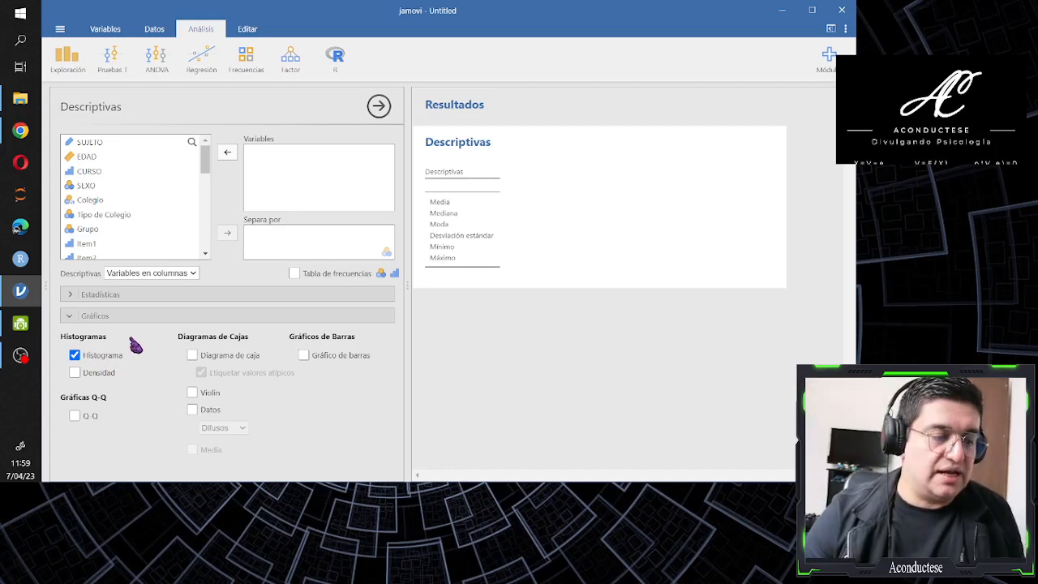
left_click(103, 317)
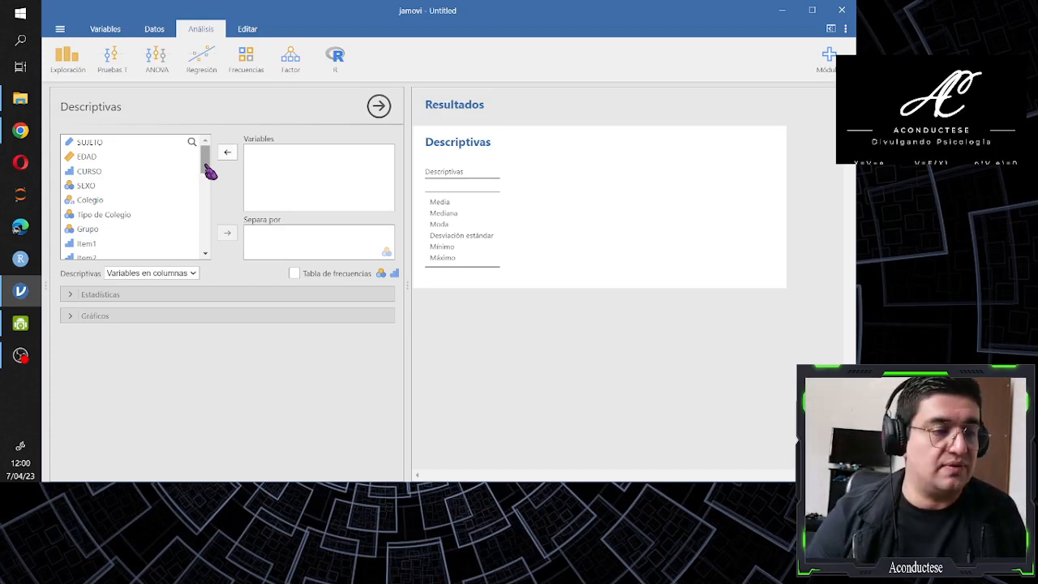
Add EDAD as the analysis variable and lay out its descriptives table with variables in rows (Variables en filas)
left_click(94, 159)
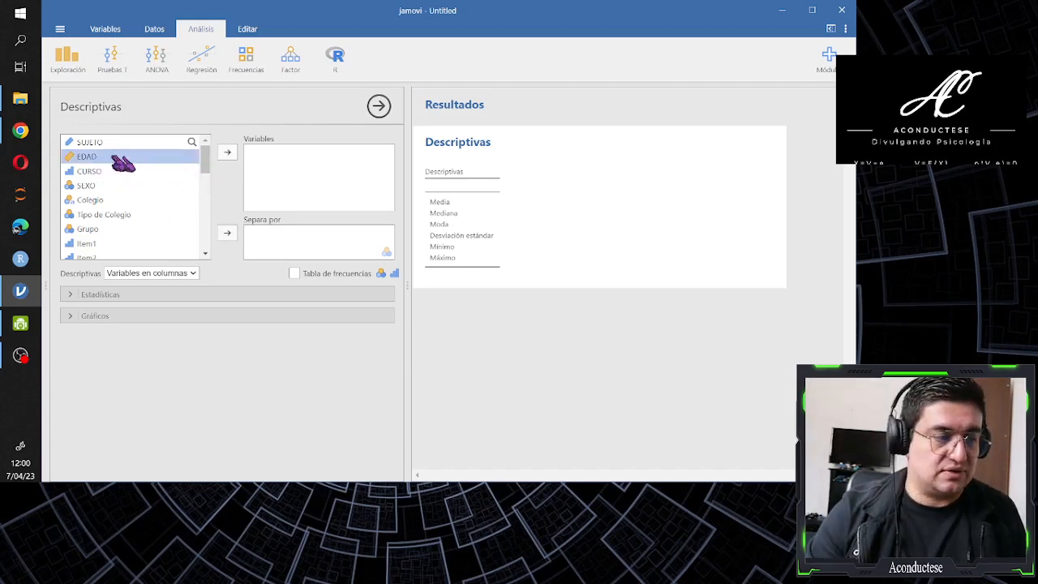
left_click(228, 154)
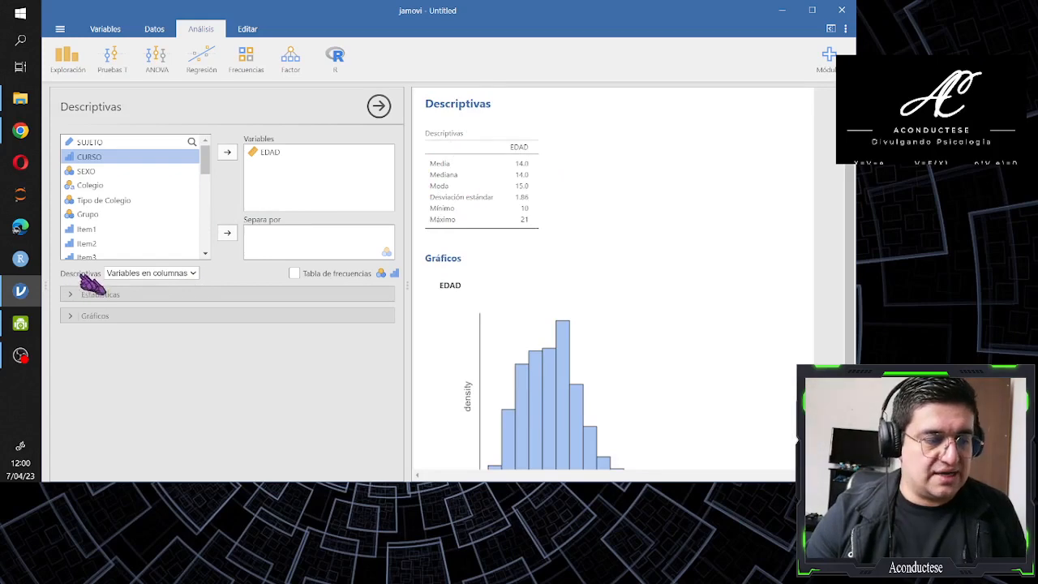
left_click(193, 274)
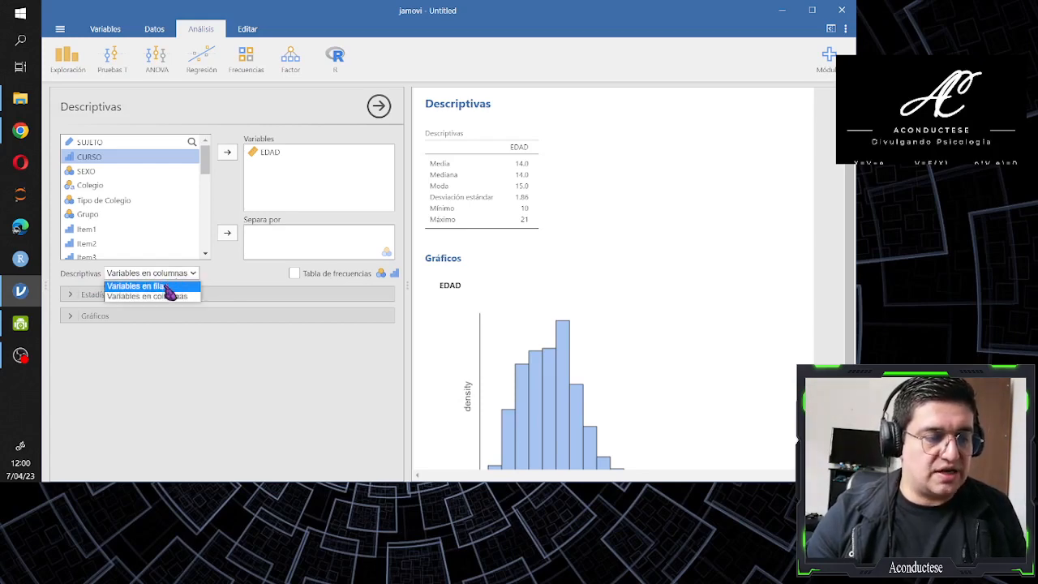
left_click(170, 293)
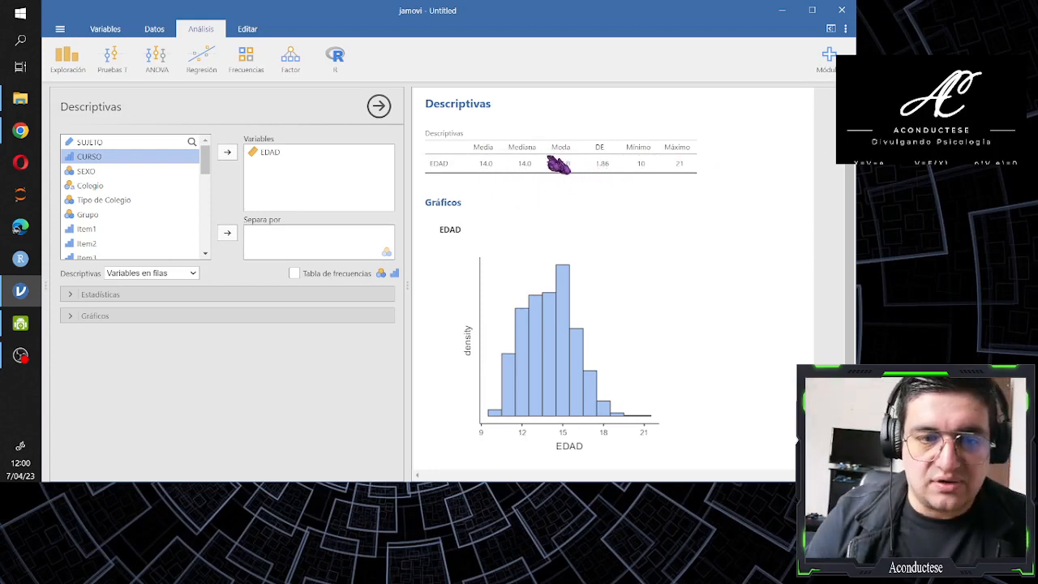
Set the interface zoom to 110% in the application settings
left_click(844, 31)
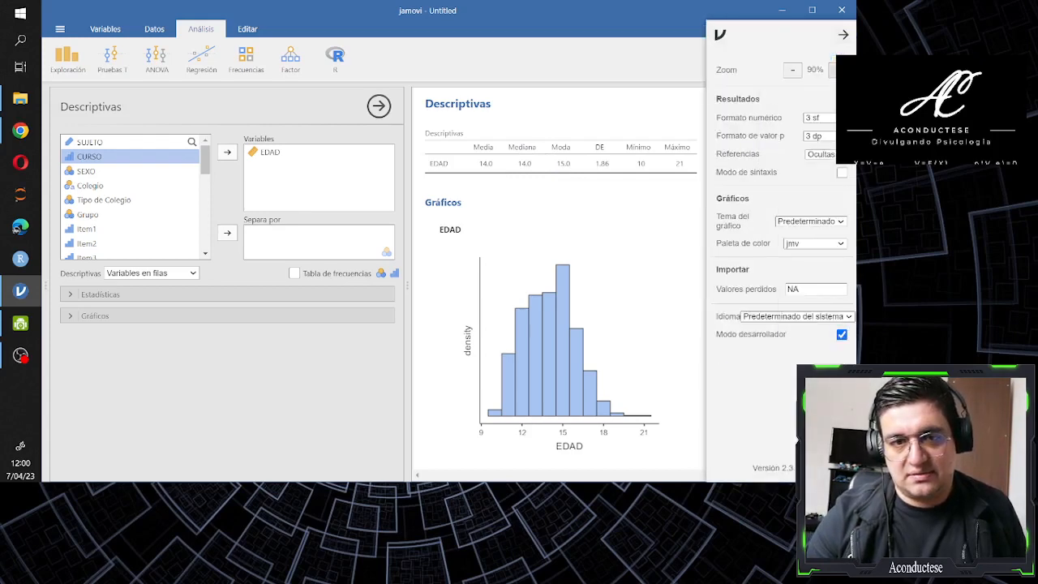
left_click(838, 70)
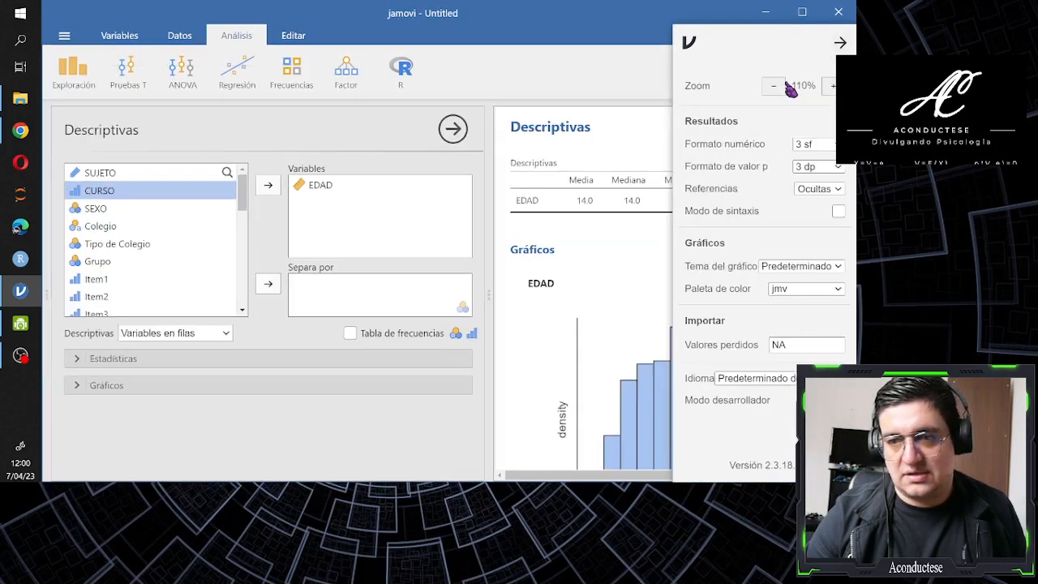
left_click(839, 45)
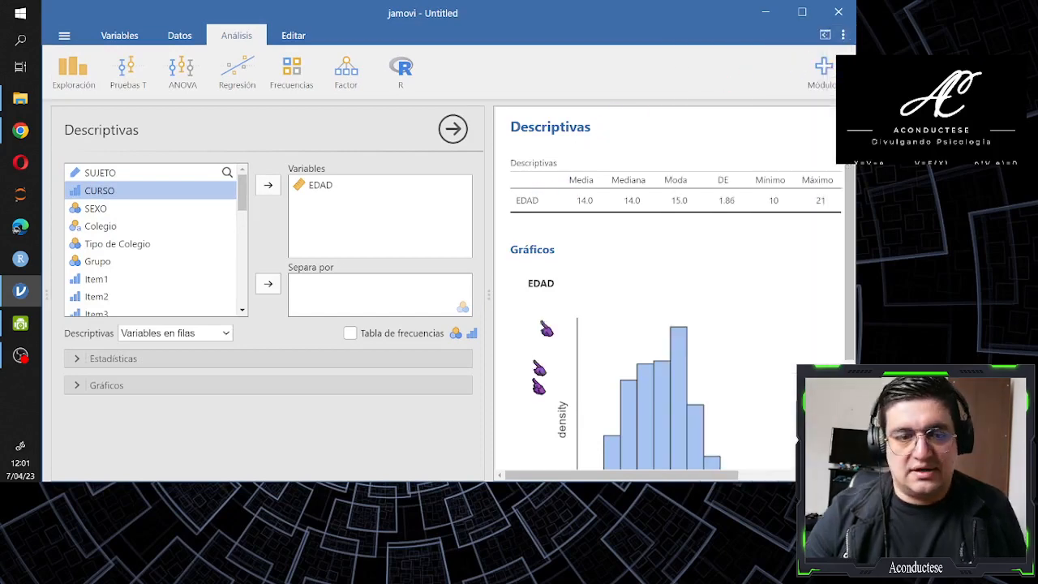
Examine the descriptives table of EDAD and compare it with the histogram
mouse_move(529, 475)
left_mouse_down()
mouse_move(545, 476)
mouse_move(535, 475)
left_mouse_up()
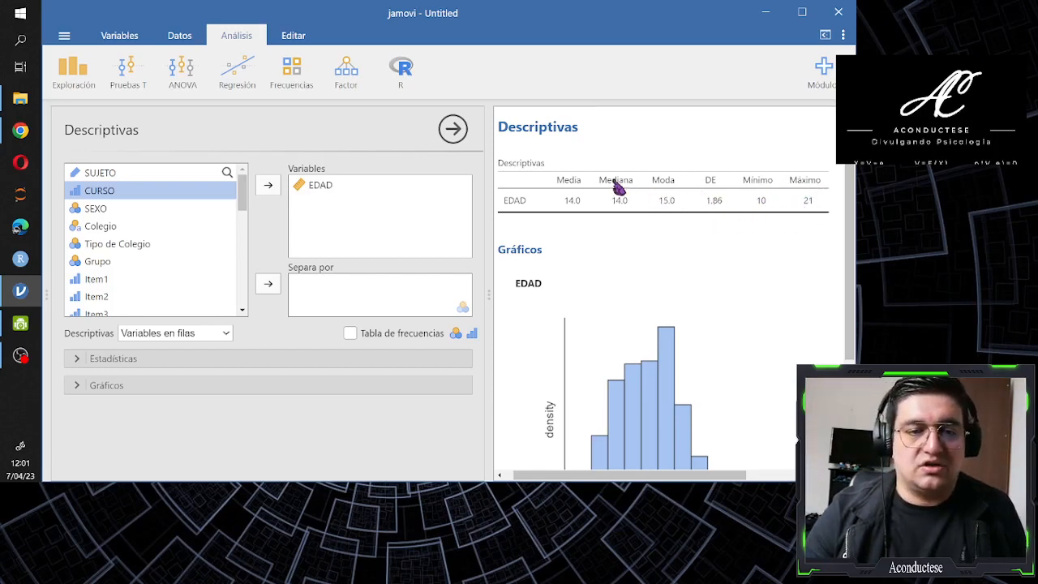
scroll(618, 186, "down", 2)
scroll(618, 186, "up", 2)
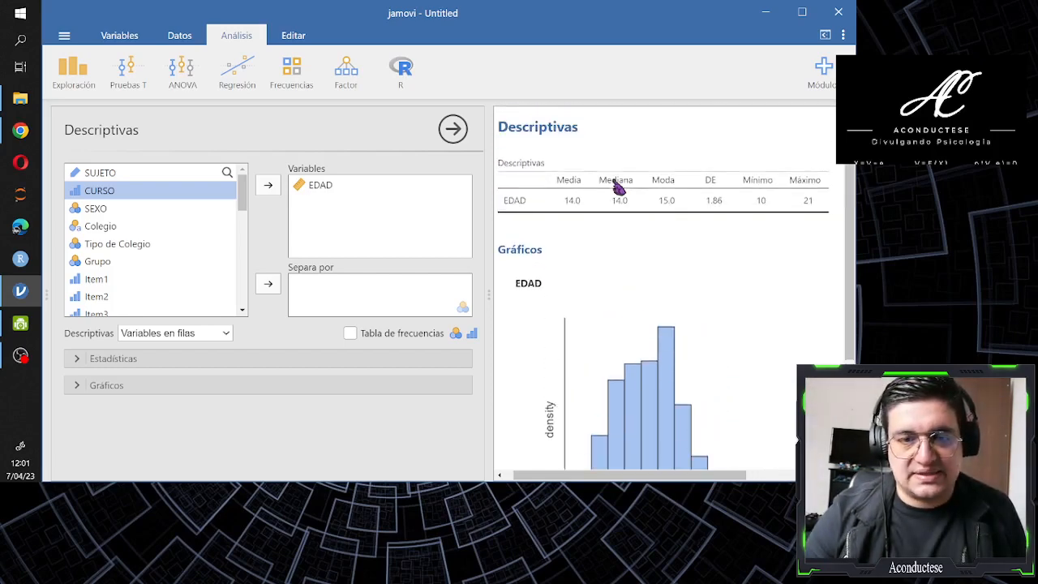
scroll(618, 187, "down", 3)
scroll(618, 186, "up", 1)
scroll(618, 187, "down", 1)
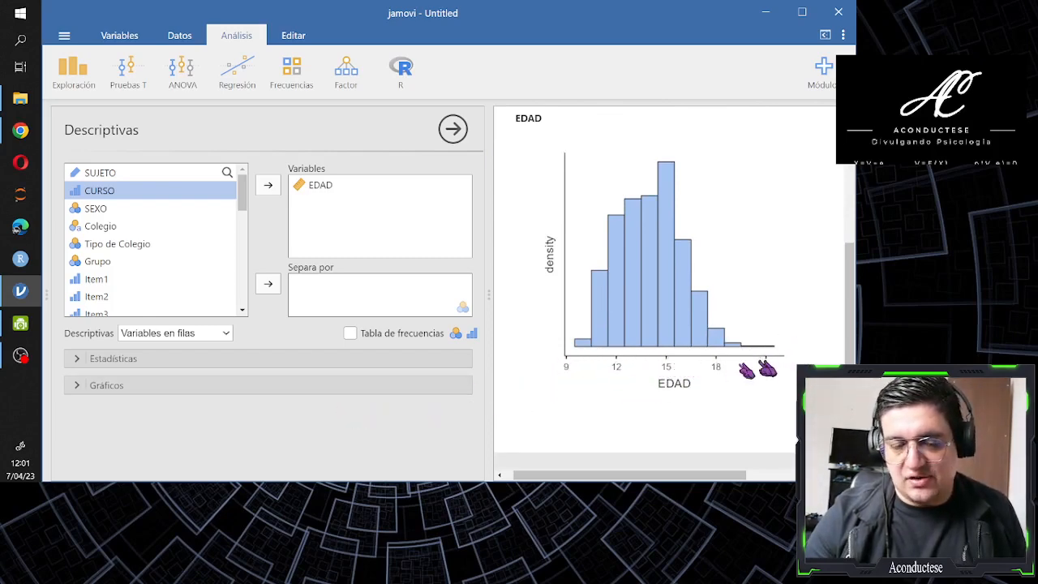
scroll(702, 361, "up", 4)
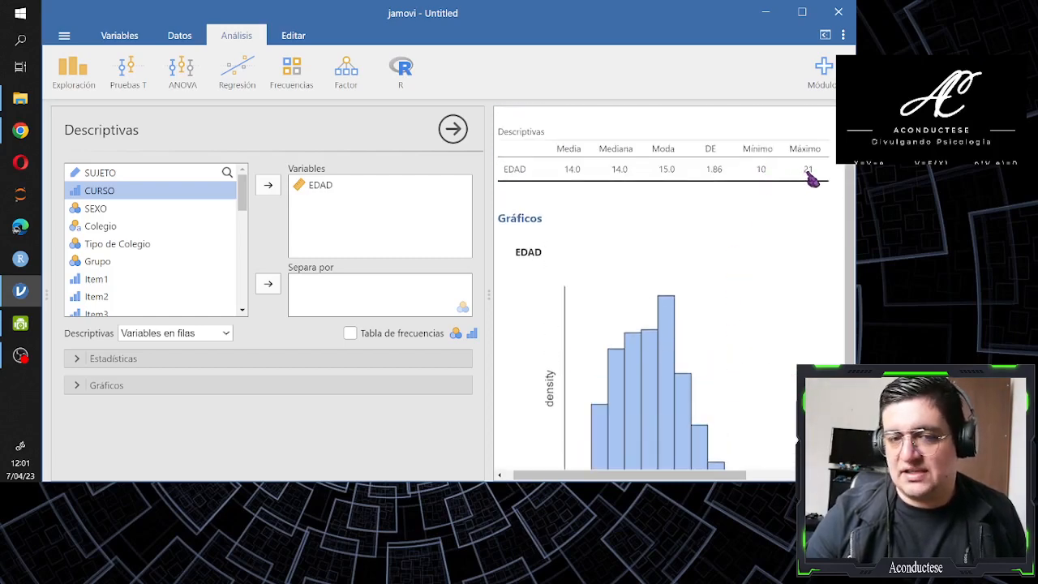
Relate the mean, median, mode, minimum and maximum of EDAD to the bars and axis range of its histogram
scroll(787, 180, "down", 3)
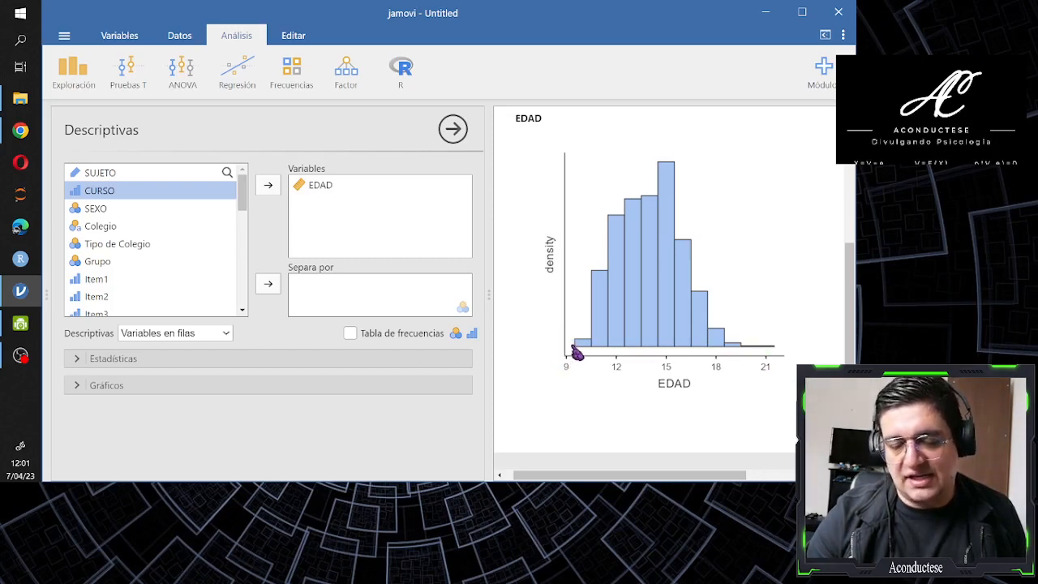
scroll(616, 354, "up", 3)
scroll(616, 355, "down", 3)
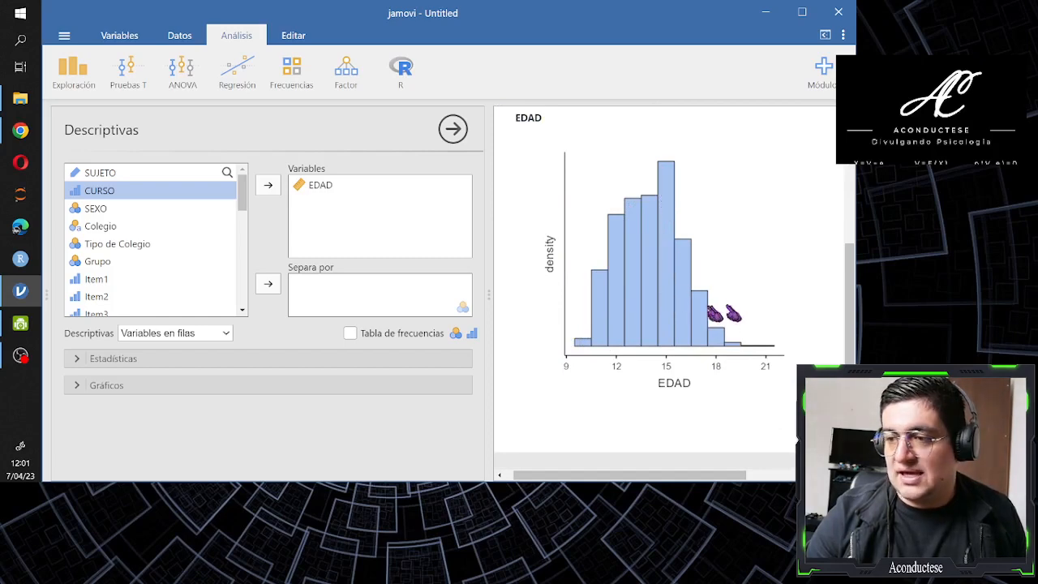
scroll(657, 303, "up", 3)
scroll(656, 303, "up", 2)
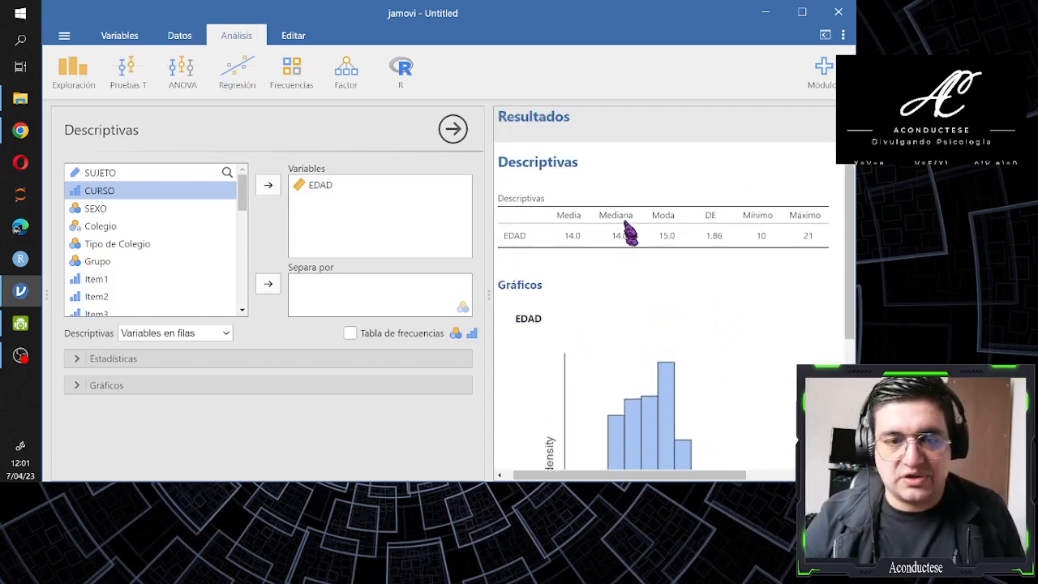
scroll(627, 237, "down", 3)
scroll(625, 238, "down", 2)
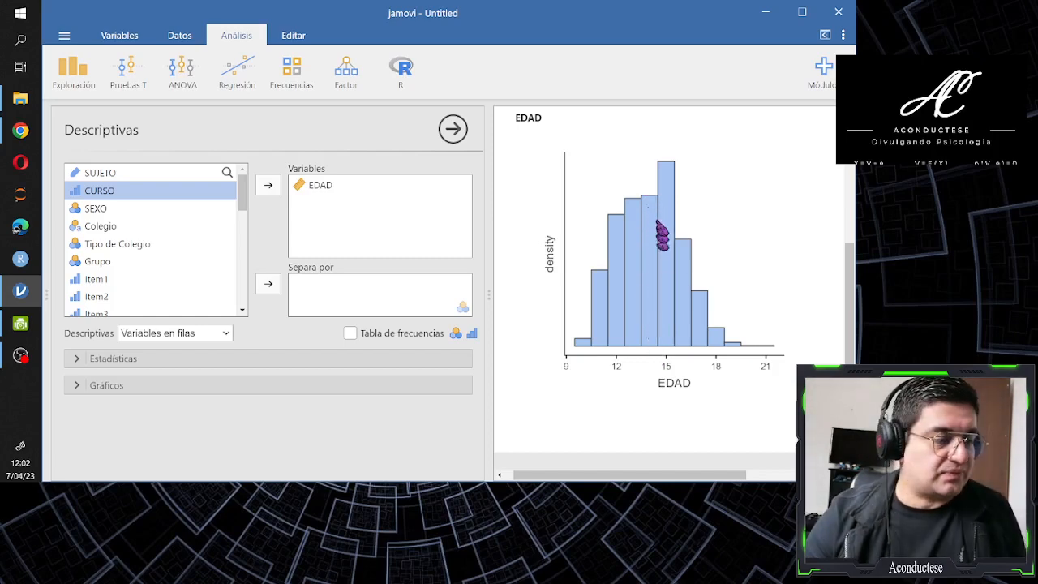
scroll(646, 272, "up", 1)
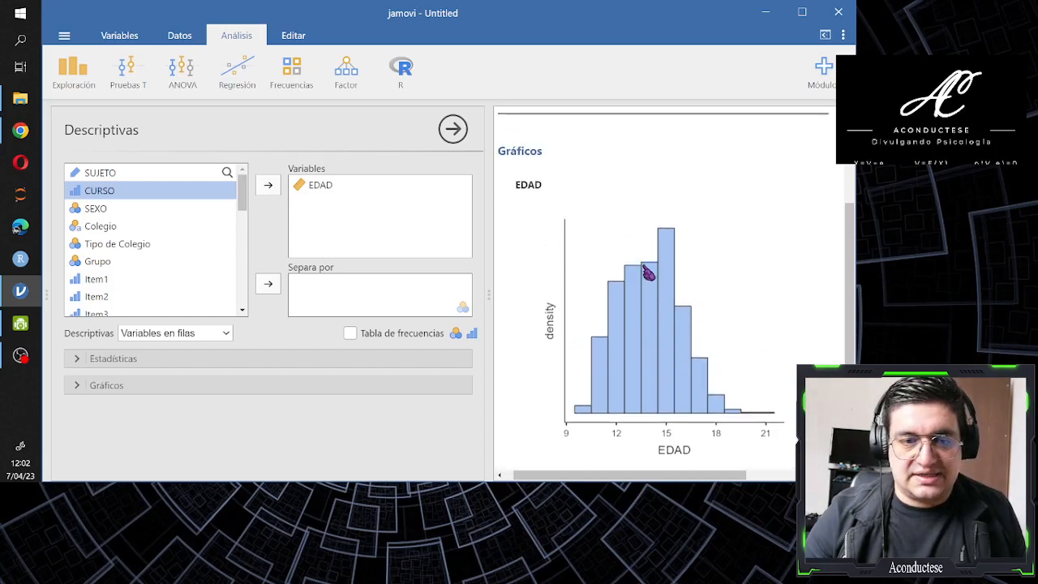
scroll(646, 272, "up", 1)
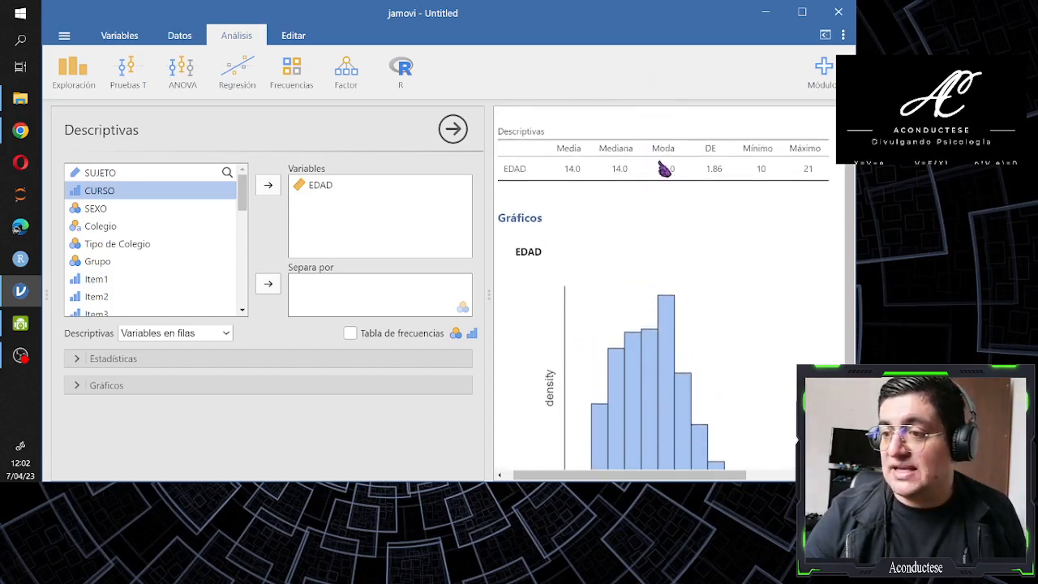
scroll(665, 168, "down", 2)
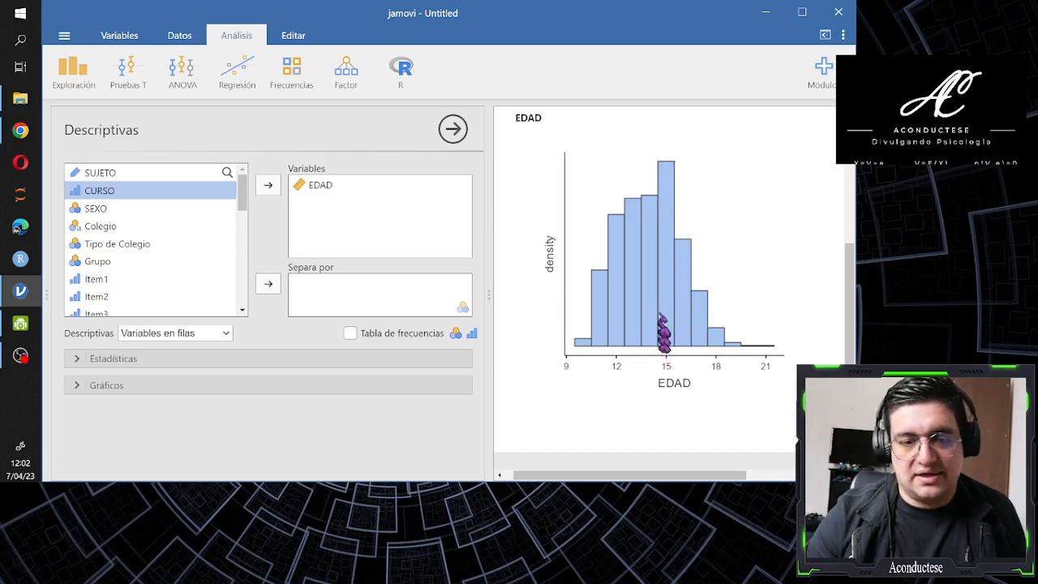
scroll(668, 349, "up", 2)
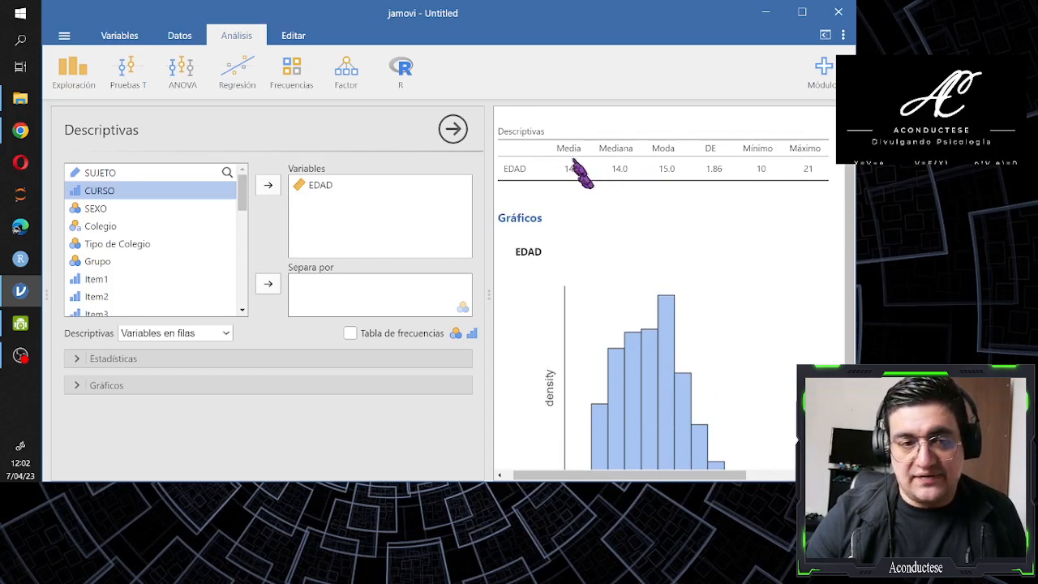
scroll(580, 180, "down", 3)
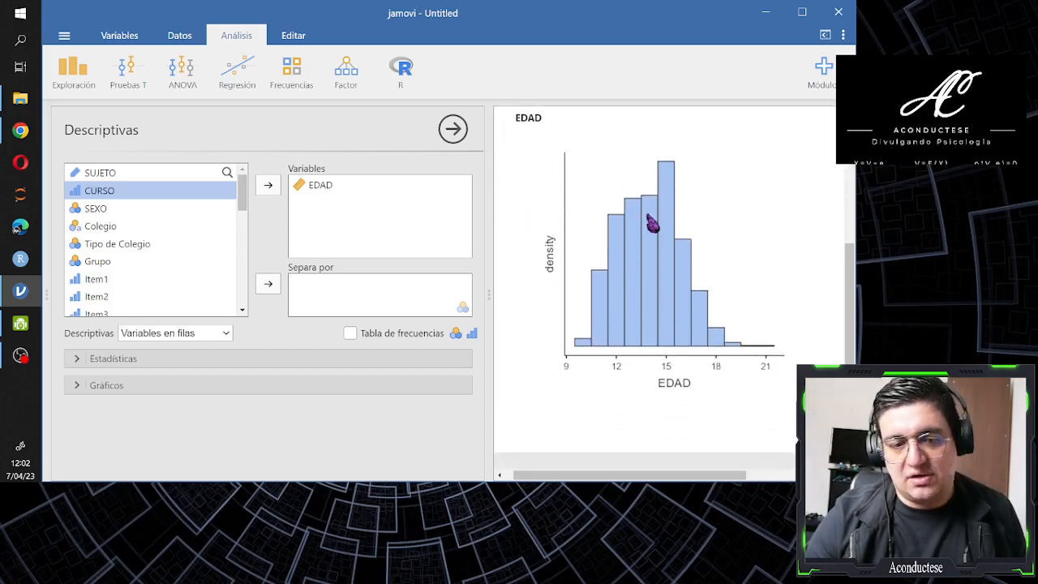
scroll(653, 341, "up", 3)
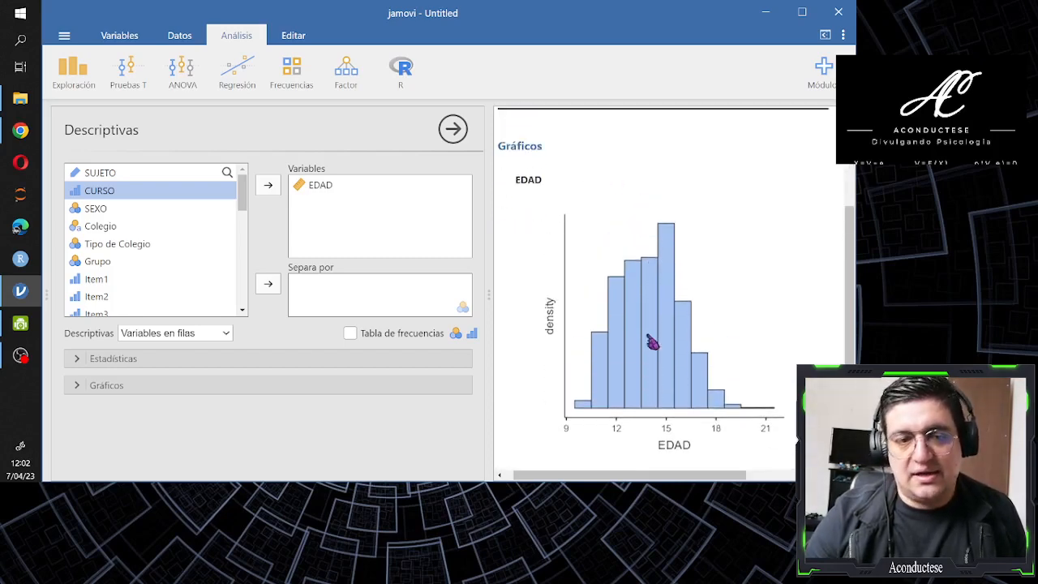
scroll(626, 249, "down", 5)
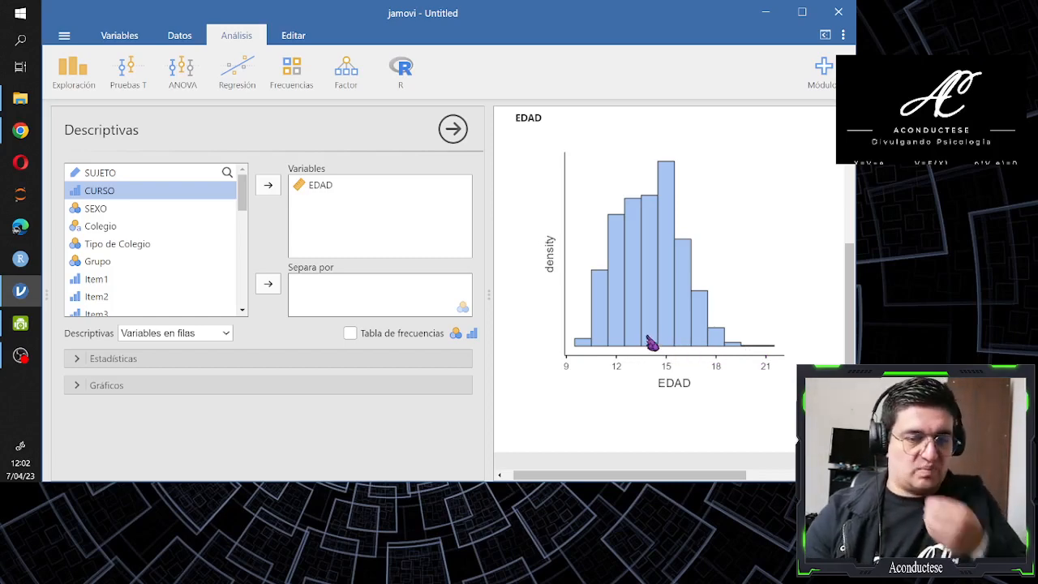
scroll(651, 350, "up", 3)
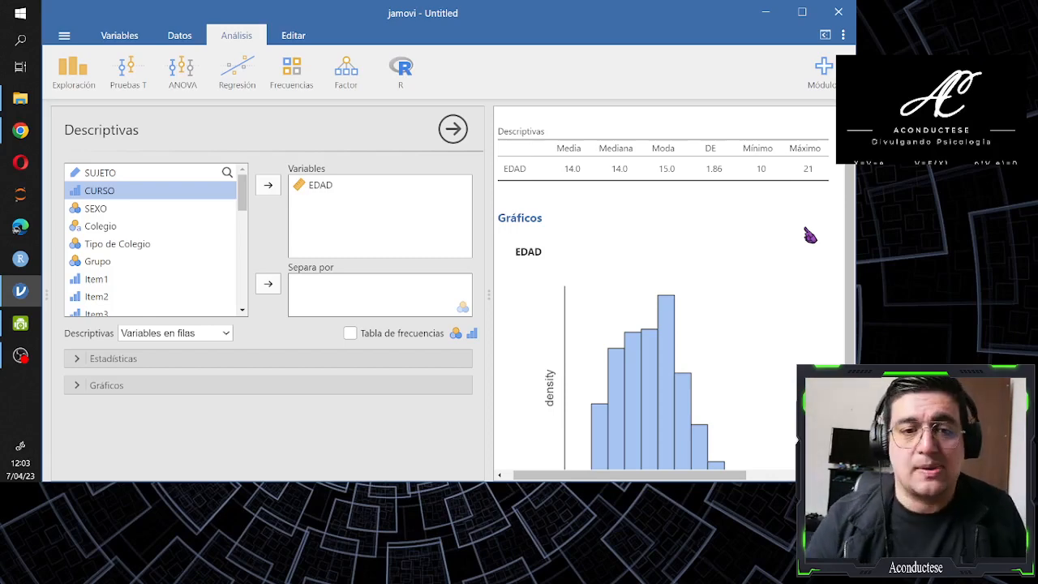
scroll(807, 237, "down", 2)
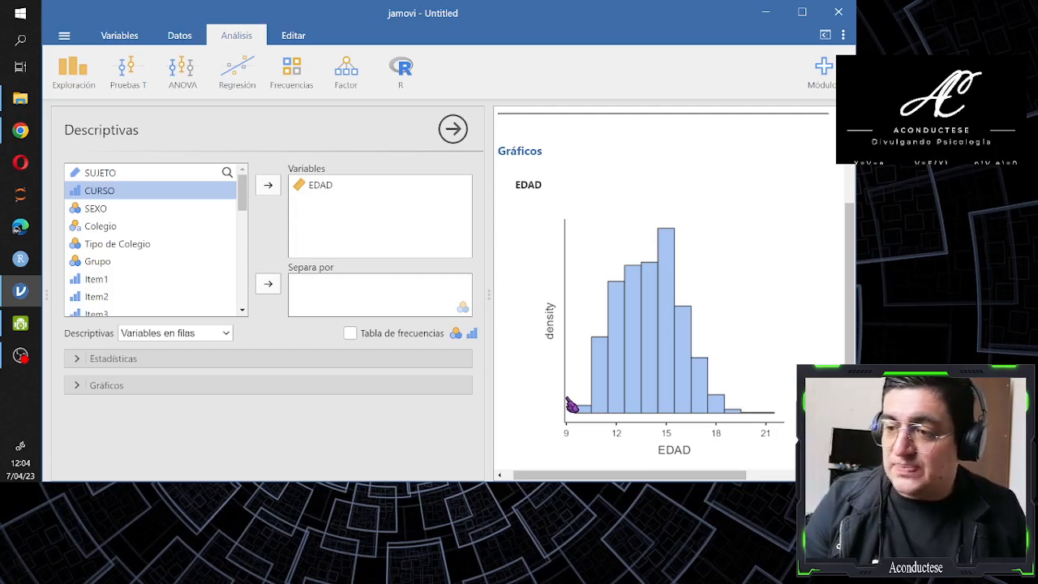
scroll(574, 413, "up", 3)
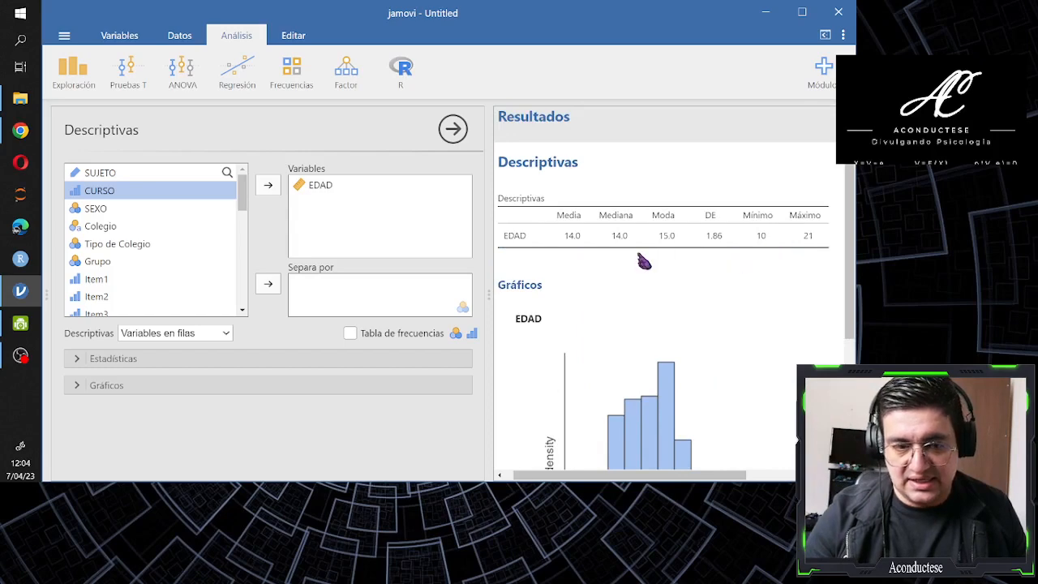
scroll(621, 248, "down", 3)
scroll(619, 320, "up", 3)
scroll(628, 292, "down", 1)
scroll(608, 357, "down", 2)
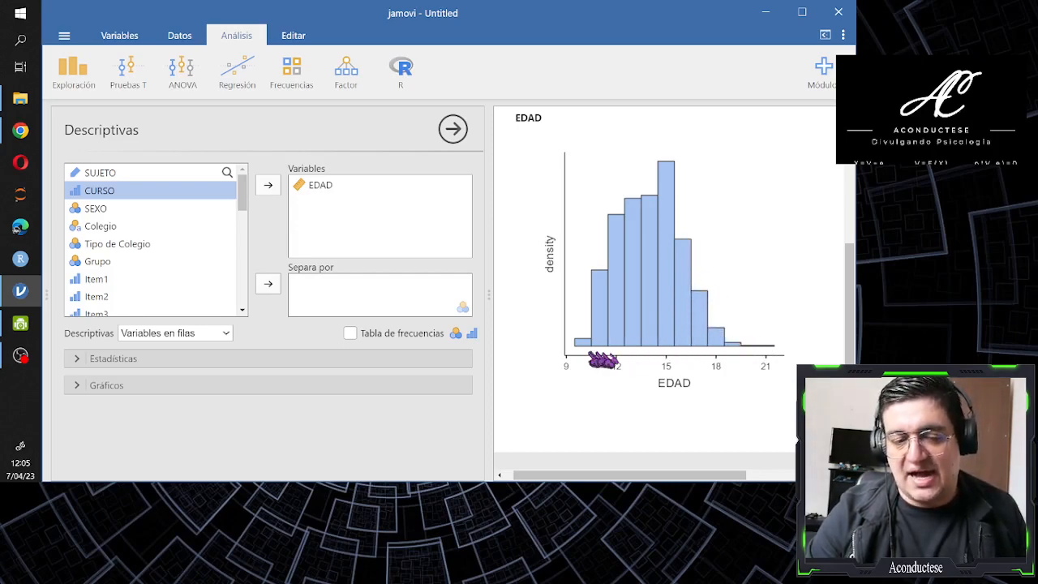
scroll(661, 369, "up", 3)
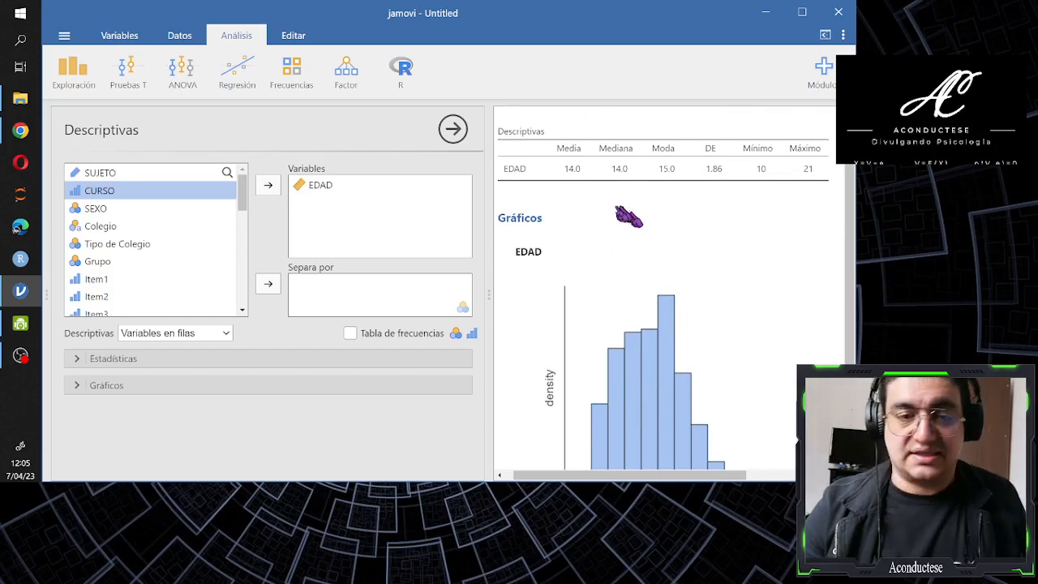
scroll(624, 215, "down", 2)
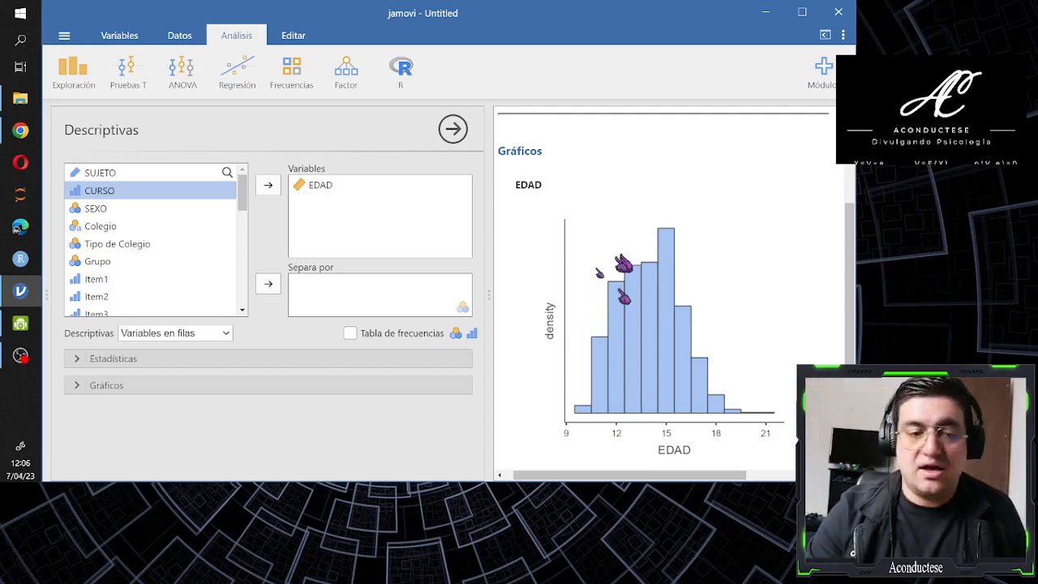
scroll(616, 359, "up", 2)
scroll(618, 359, "up", 1)
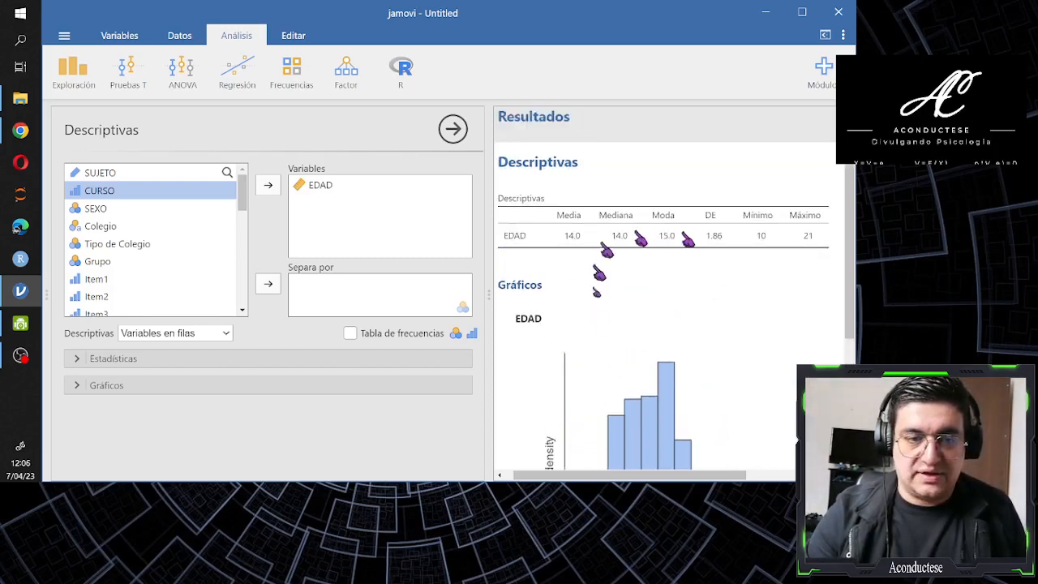
scroll(634, 259, "down", 3)
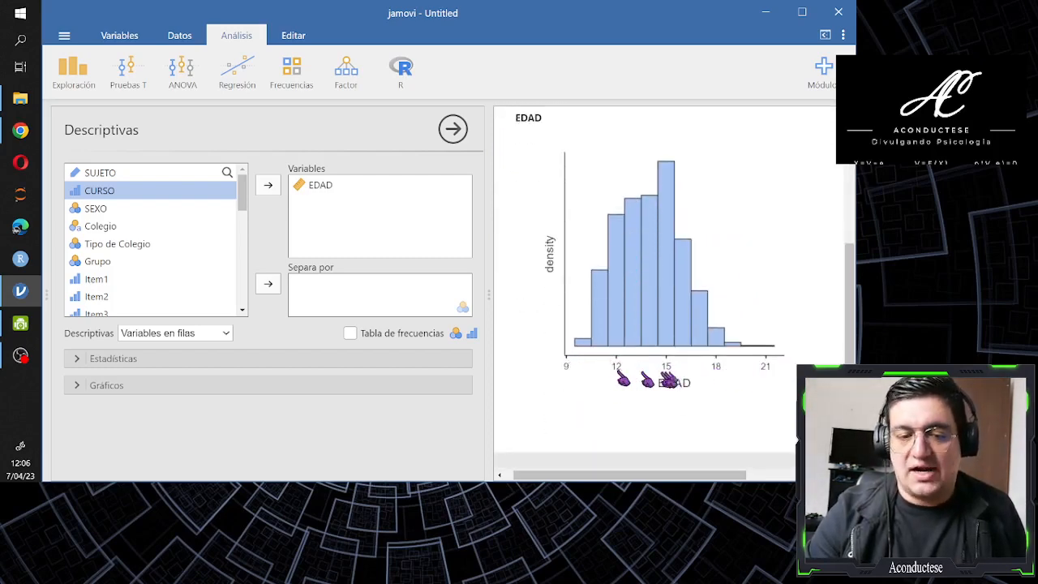
scroll(730, 276, "up", 2)
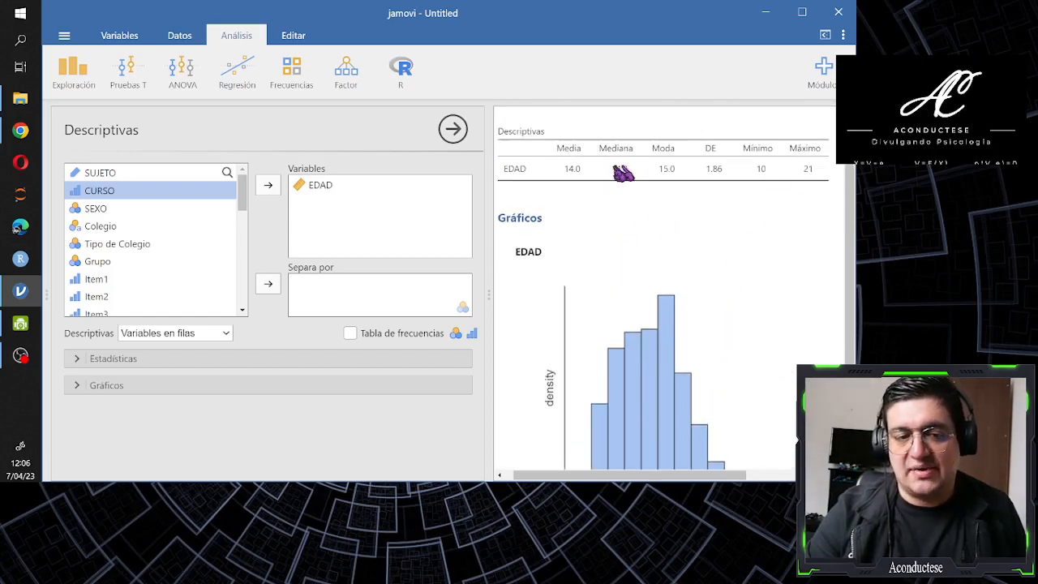
scroll(618, 175, "down", 1)
scroll(632, 210, "down", 1)
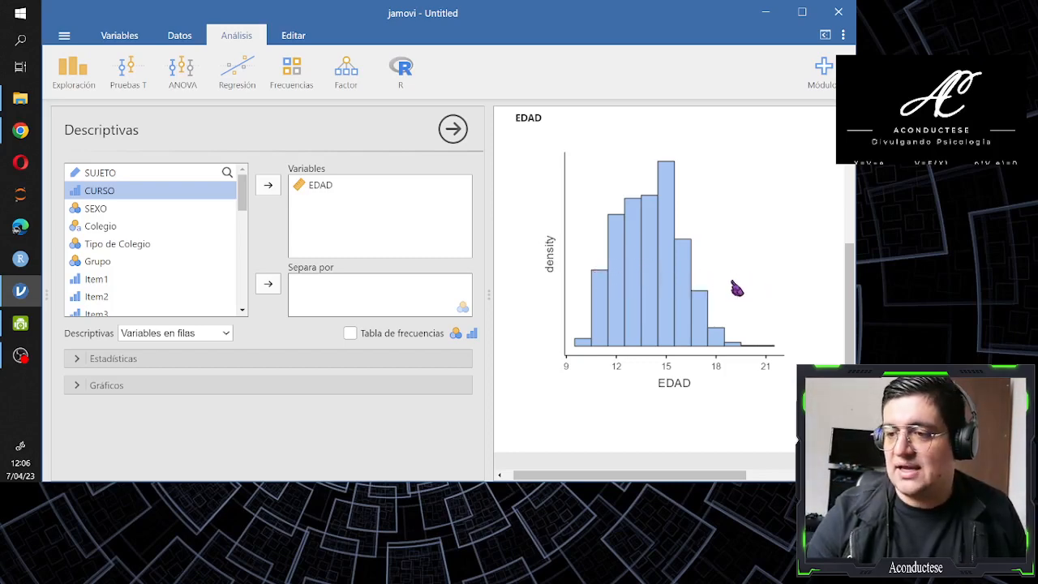
scroll(649, 314, "up", 3)
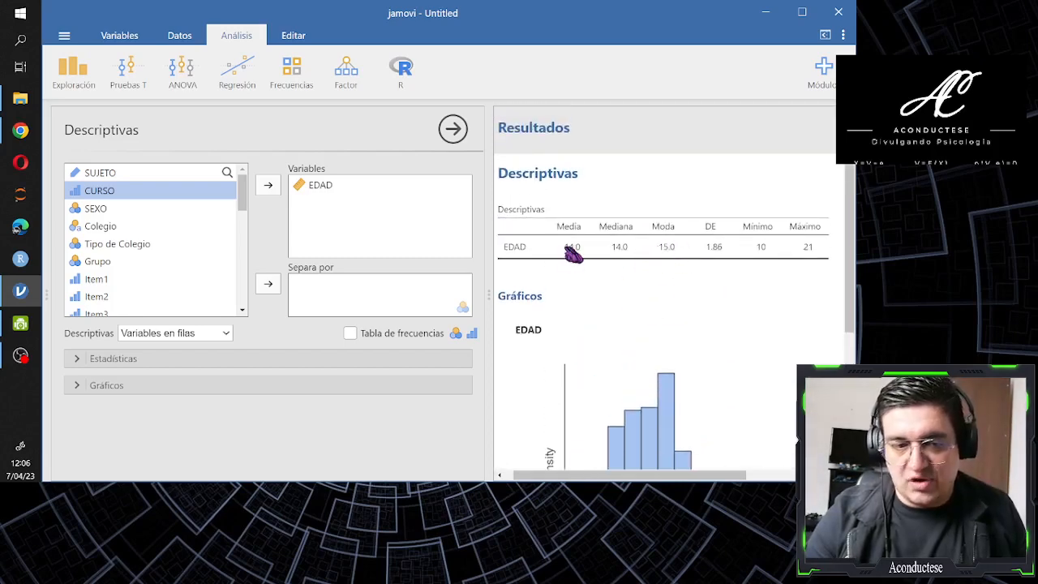
scroll(584, 256, "down", 5)
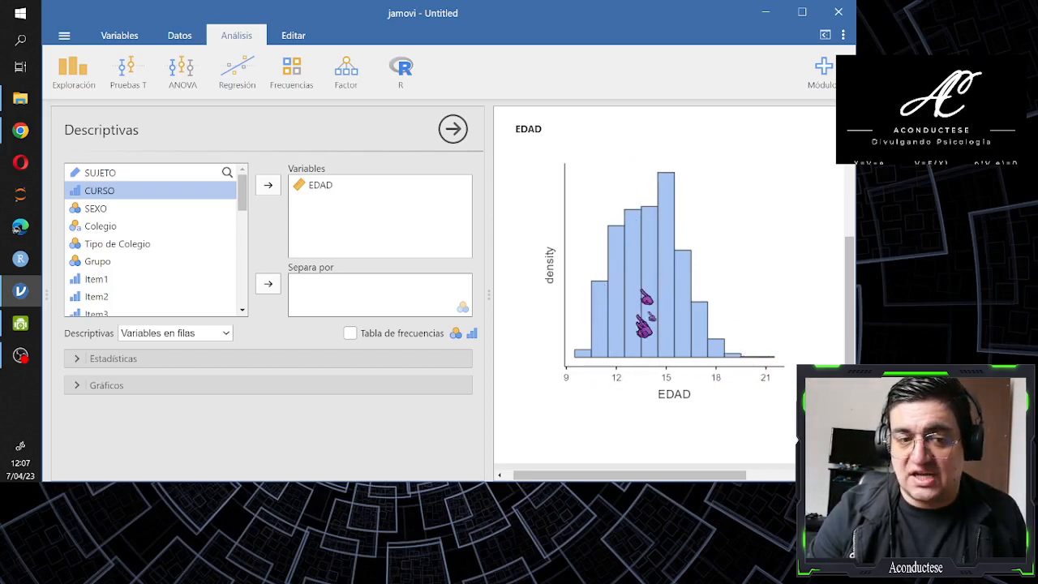
scroll(646, 205, "down", 1)
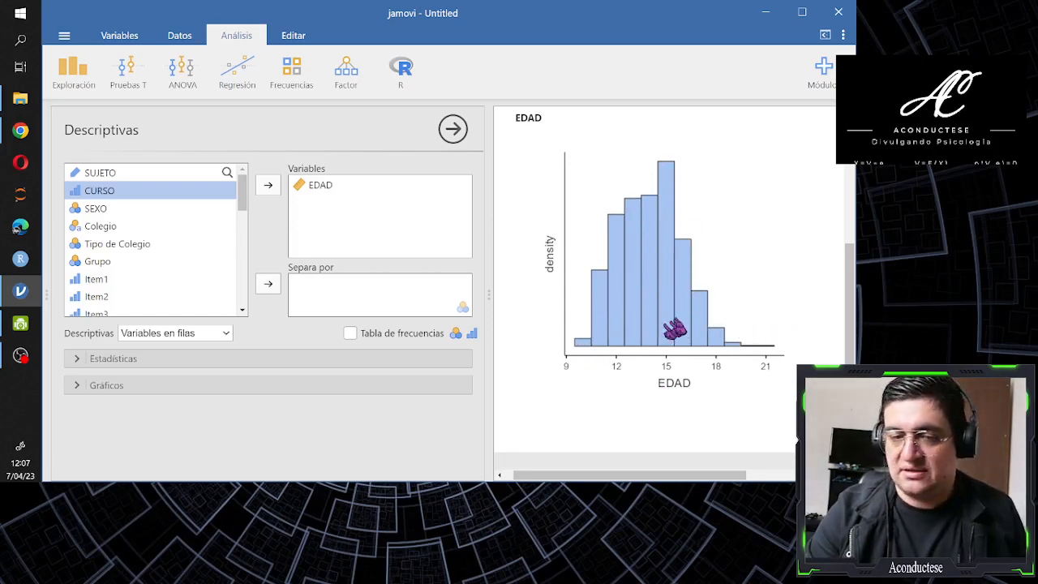
scroll(673, 323, "up", 5)
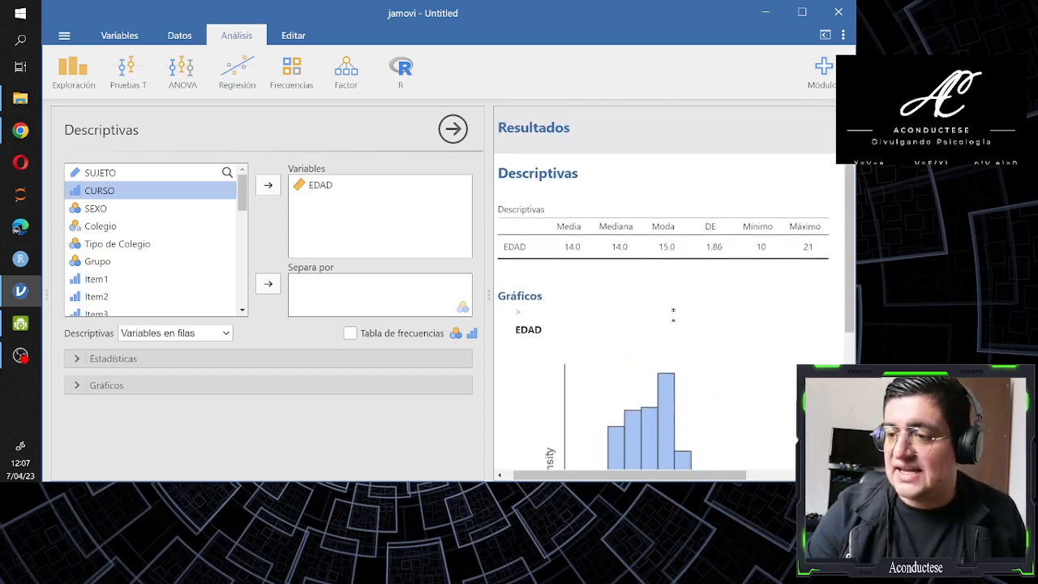
scroll(673, 311, "down", 2)
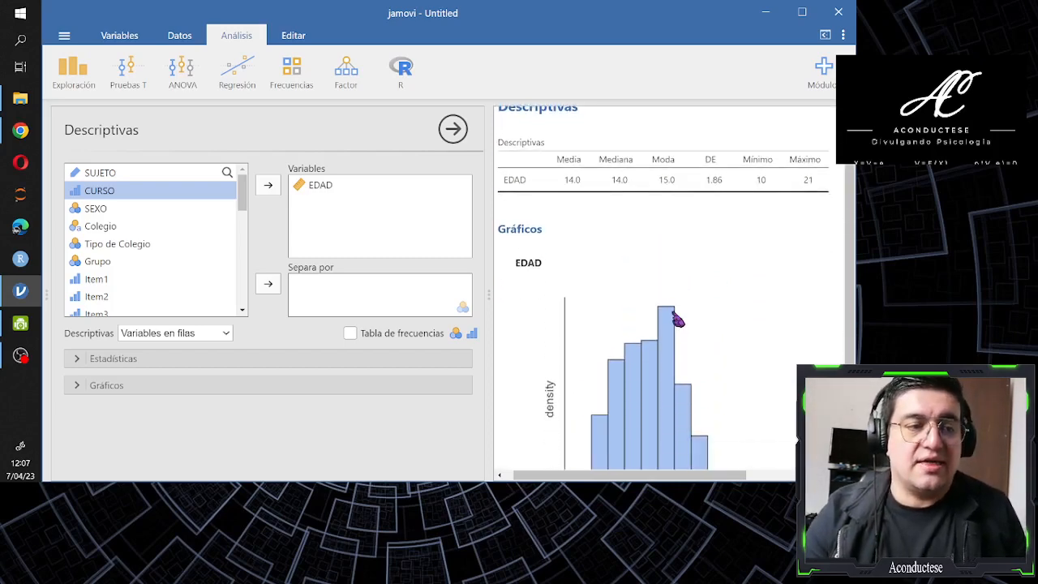
scroll(677, 320, "up", 2)
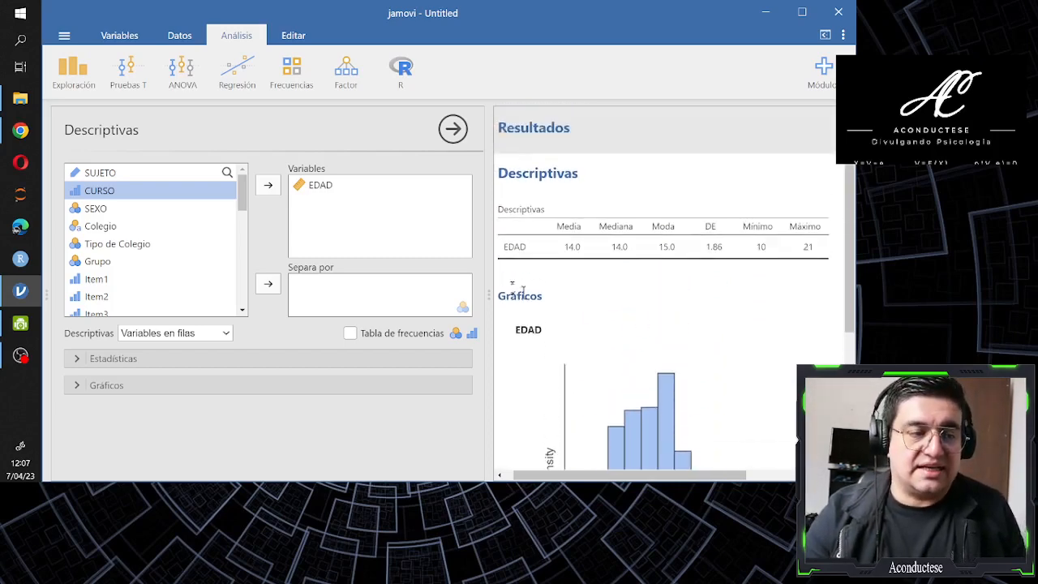
Replace EDAD with Problemas, Sobresalir, Conformidad and Sociales as the variables of the Descriptivas analysis
left_click(319, 192)
left_click(323, 191)
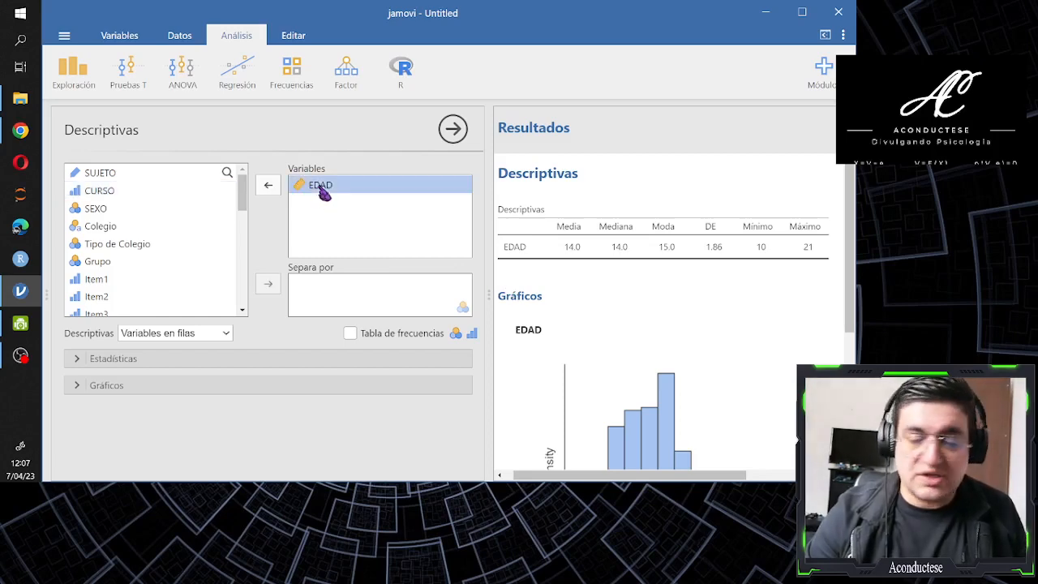
left_click(269, 190)
left_click_drag(243, 192, 244, 300)
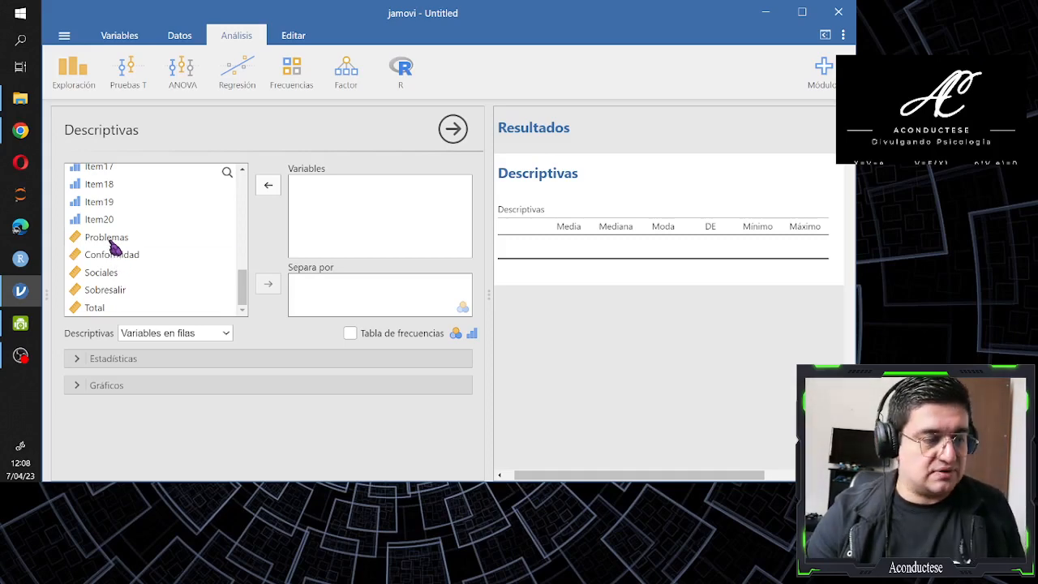
left_click(111, 236)
left_click(115, 290, "ctrl")
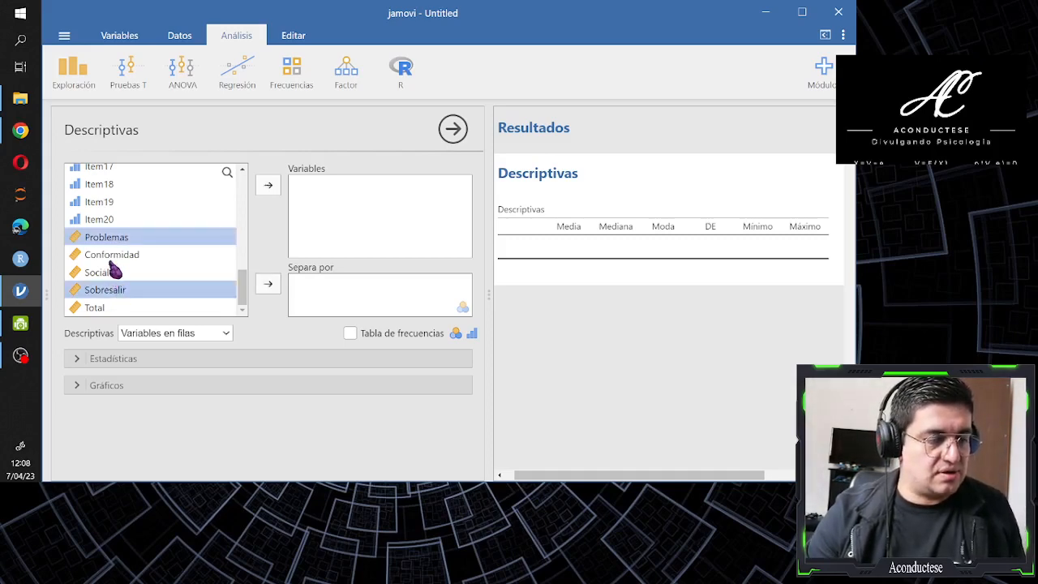
left_click(113, 255, "ctrl")
left_click(110, 273, "ctrl")
left_click_drag(110, 278, 270, 196)
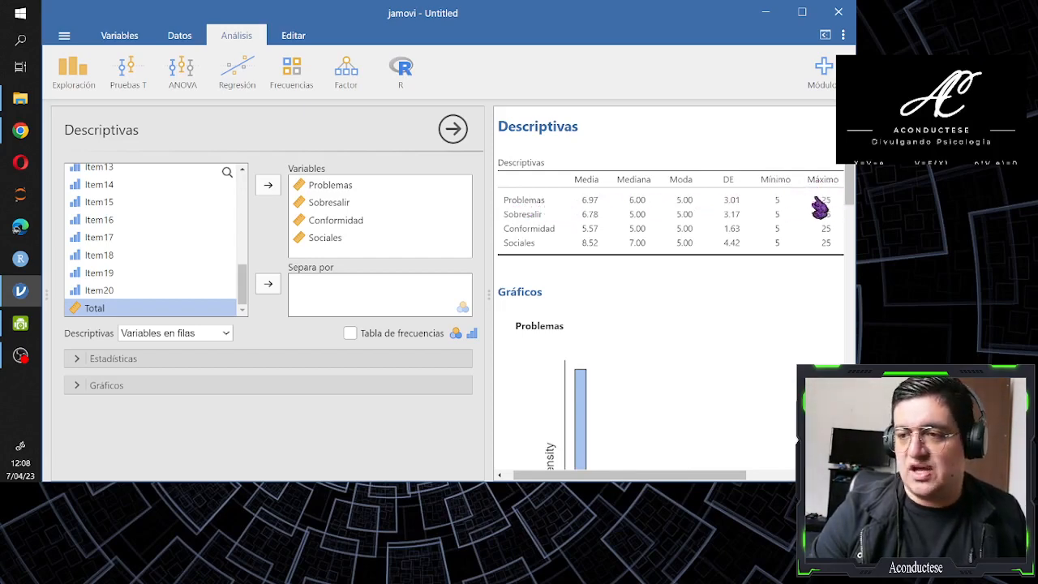
Compare the mean, median, mode and maximum of Problemas in the descriptives table with the bars and axis range of its histogram
scroll(768, 197, "down", 5)
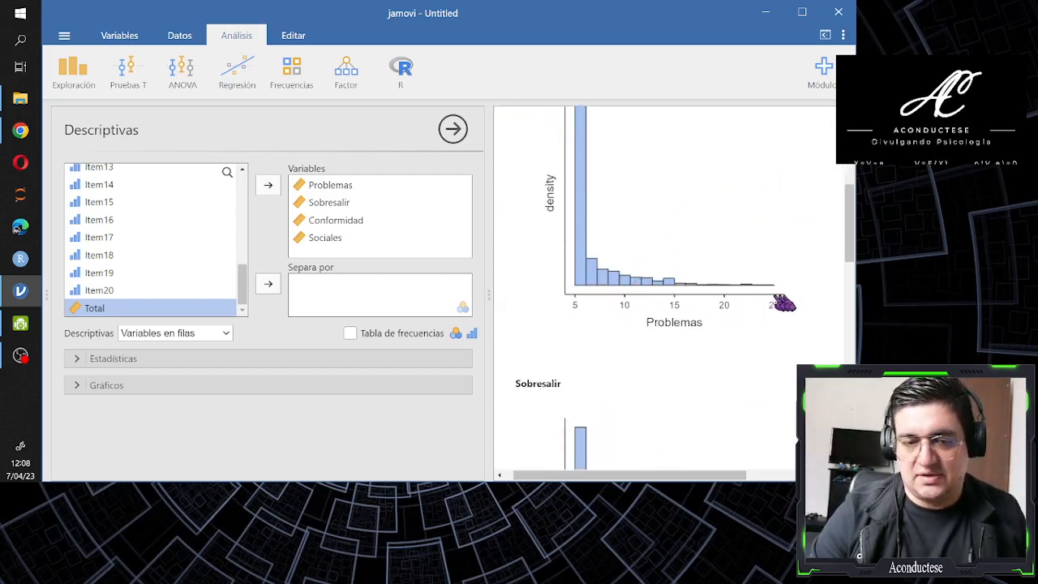
scroll(673, 297, "up", 1)
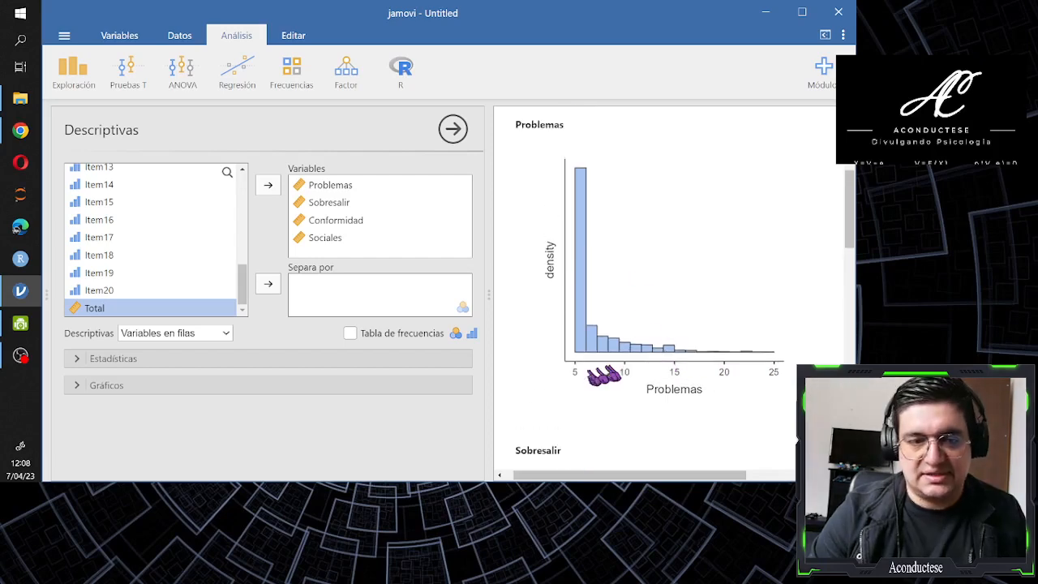
scroll(745, 373, "up", 4)
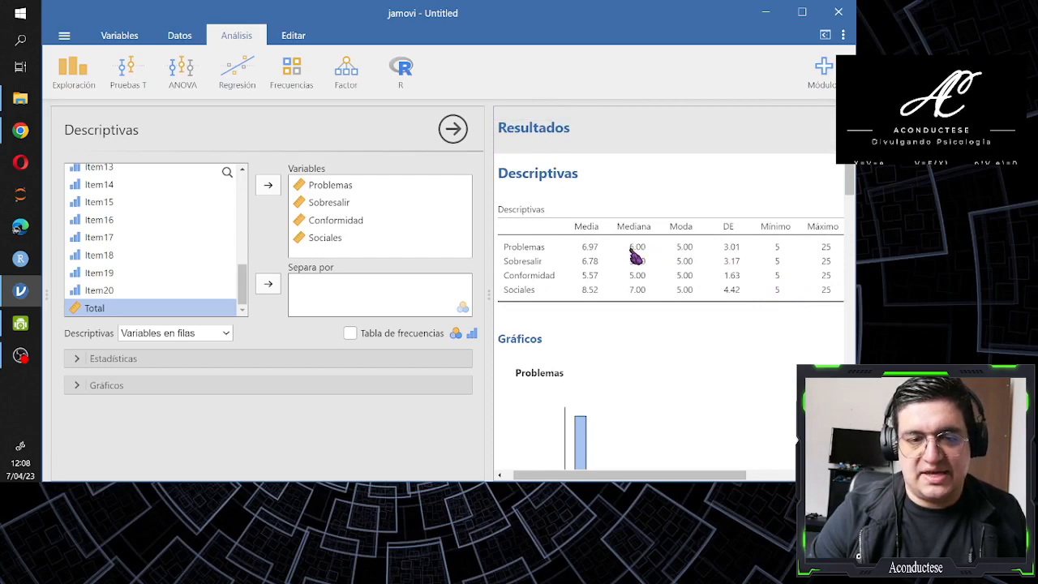
scroll(634, 255, "down", 3)
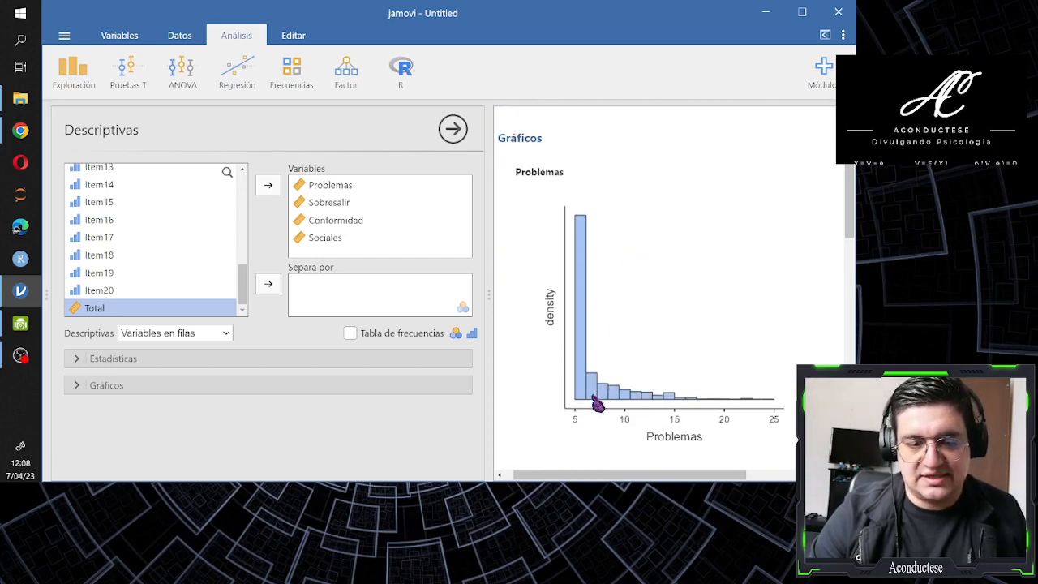
scroll(596, 393, "up", 3)
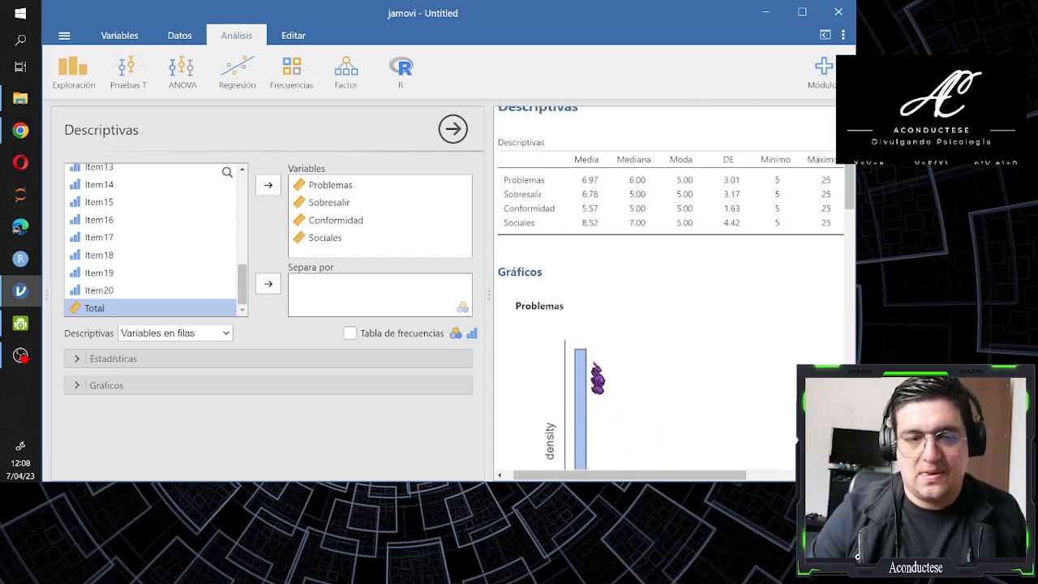
scroll(633, 284, "down", 4)
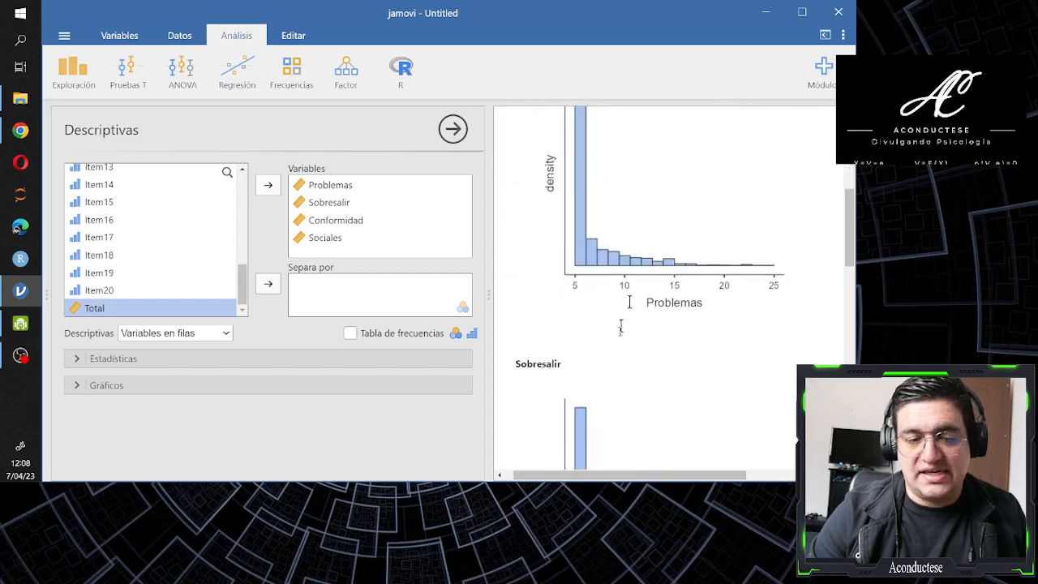
scroll(592, 308, "up", 1)
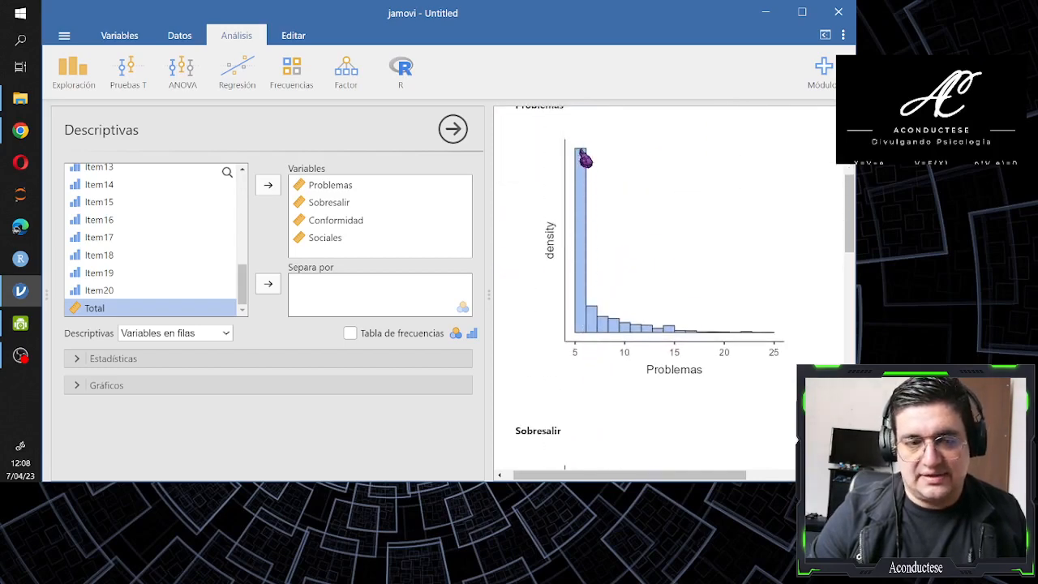
scroll(600, 268, "up", 3)
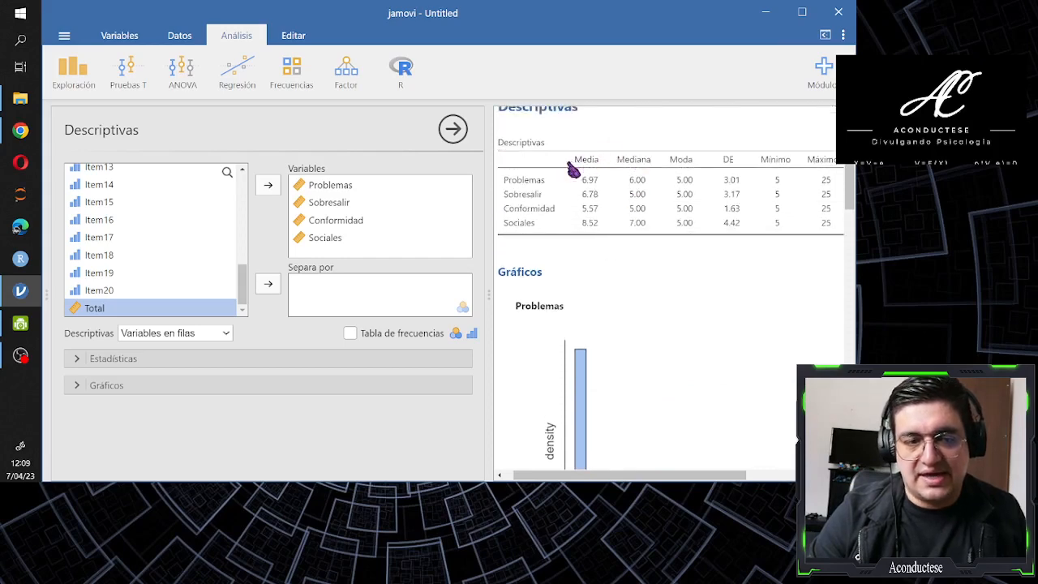
Examine how the tallest bar and the high-score tail of the Problemas histogram relate to its mean and median
scroll(604, 347, "down", 3)
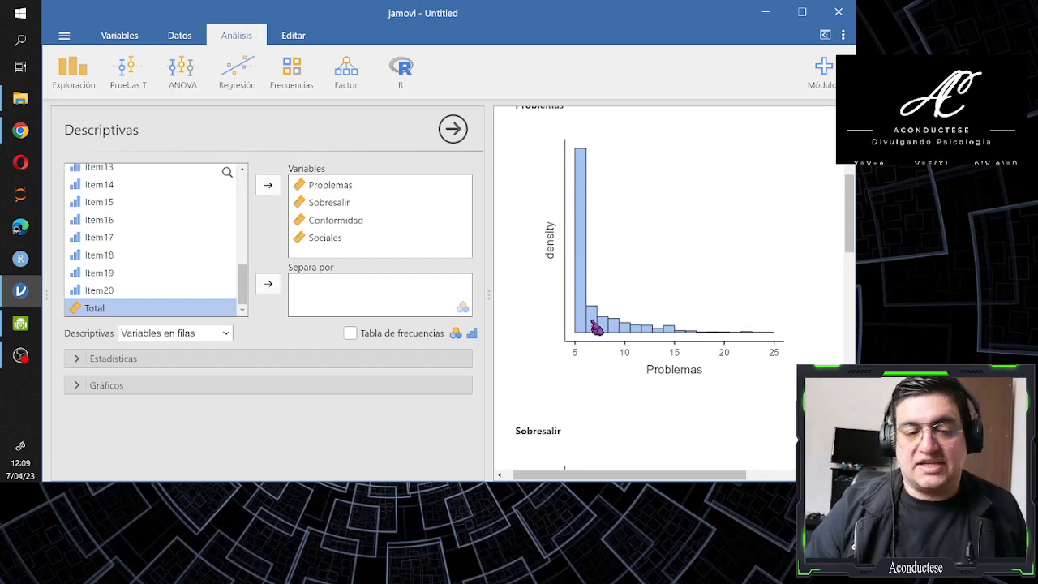
scroll(598, 326, "up", 10)
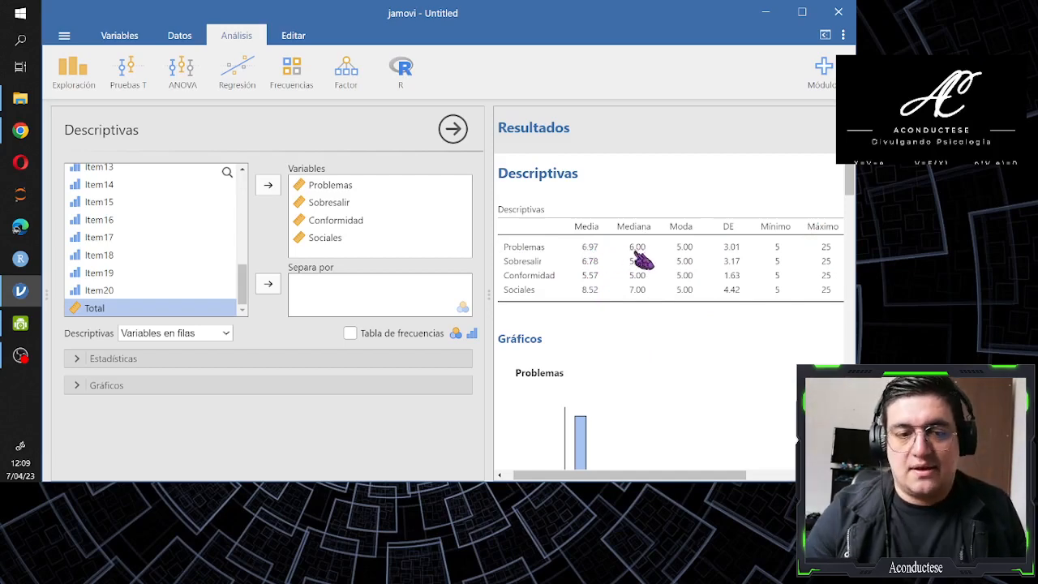
scroll(645, 259, "down", 3)
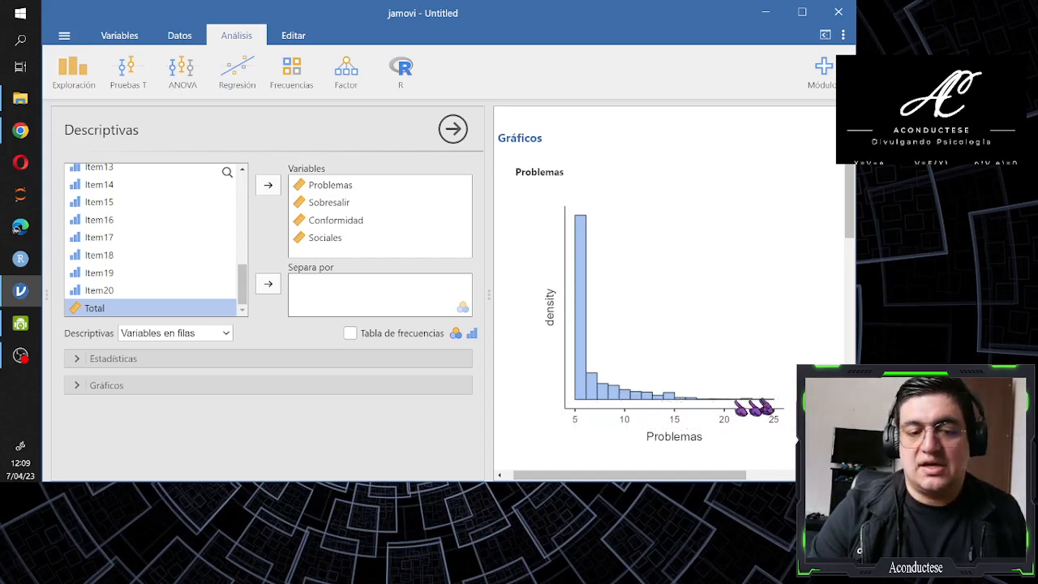
scroll(592, 408, "up", 2)
scroll(595, 411, "down", 2)
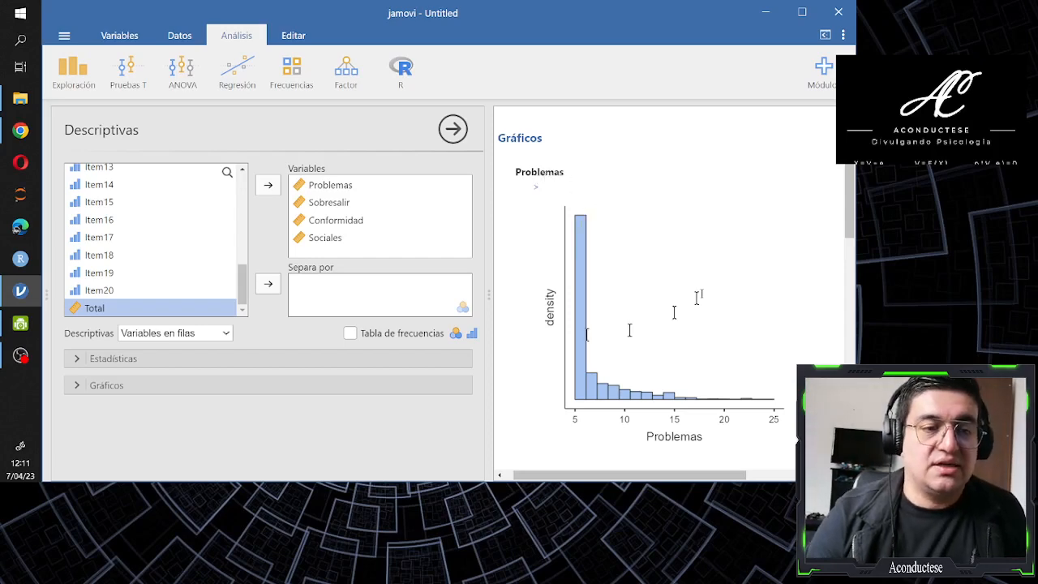
scroll(575, 328, "up", 1)
scroll(576, 326, "down", 1)
scroll(588, 267, "up", 3)
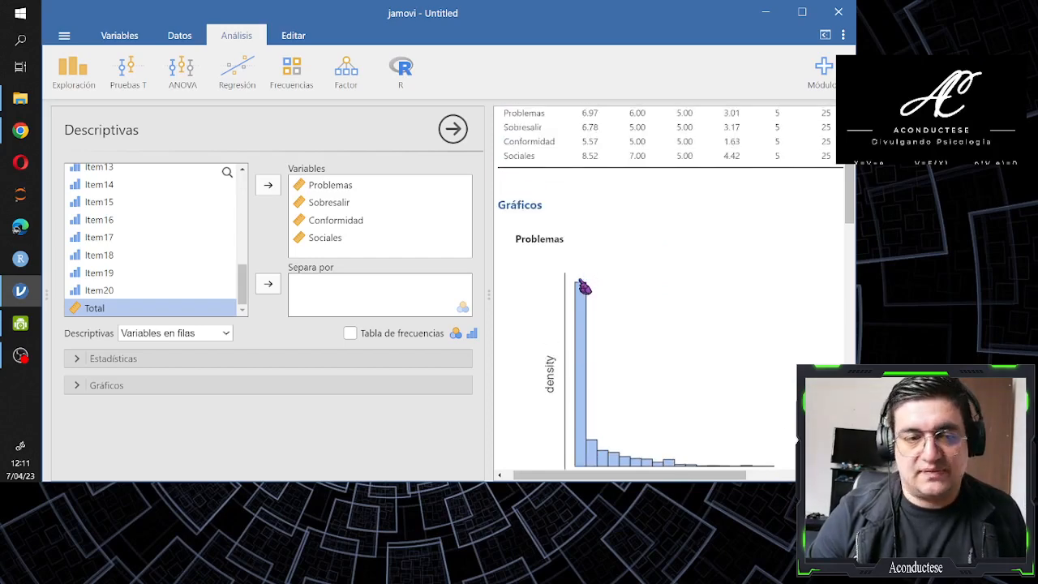